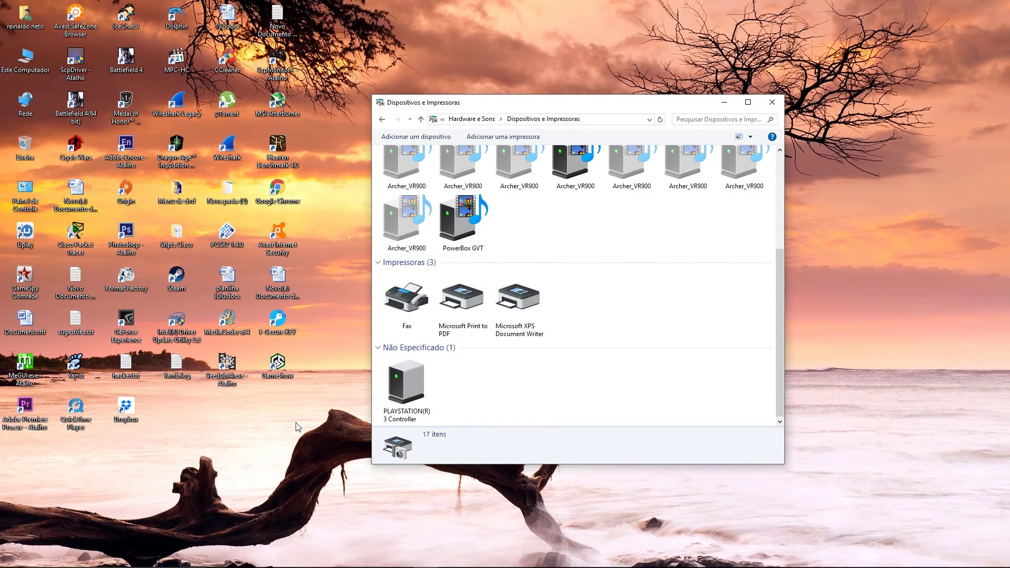
Step: Check the hidden tray icons, minimize the Program Files window, and launch Google Chrome
{"action": "mouse_move", "coordinate": [503, 562]}
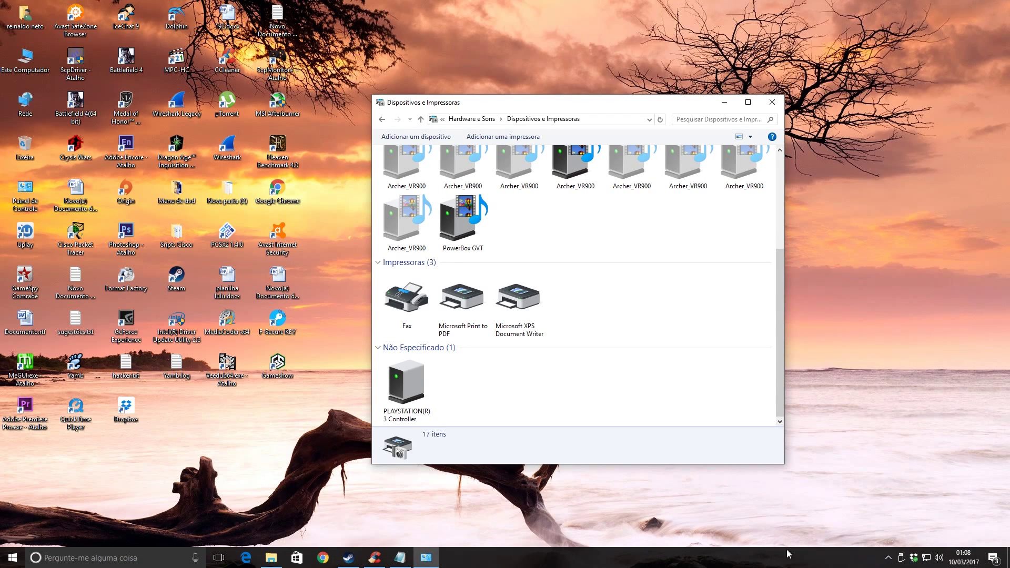
{"action": "left_click", "coordinate": [887, 558]}
{"action": "left_click", "coordinate": [887, 559]}
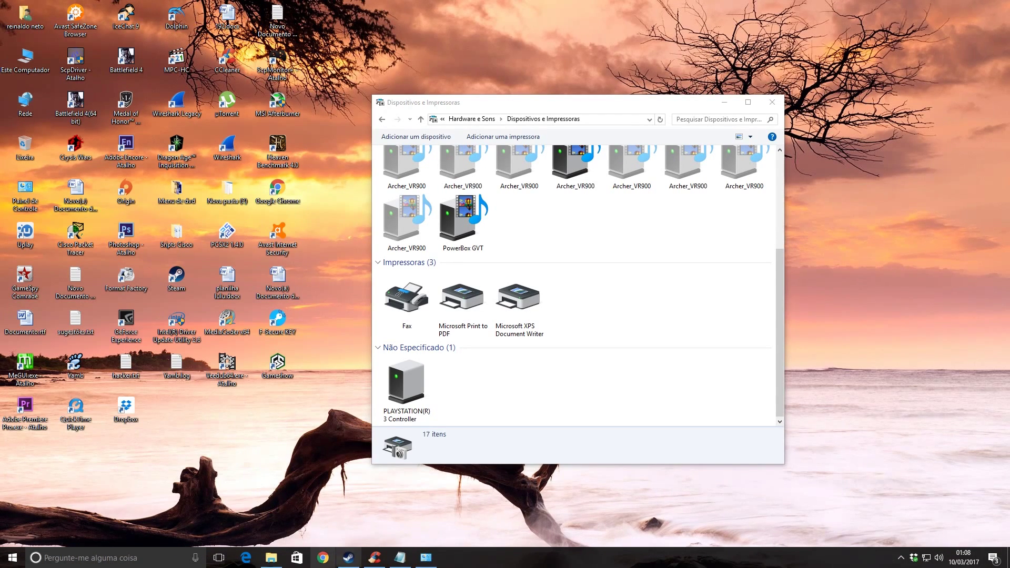
{"action": "left_click", "coordinate": [272, 559]}
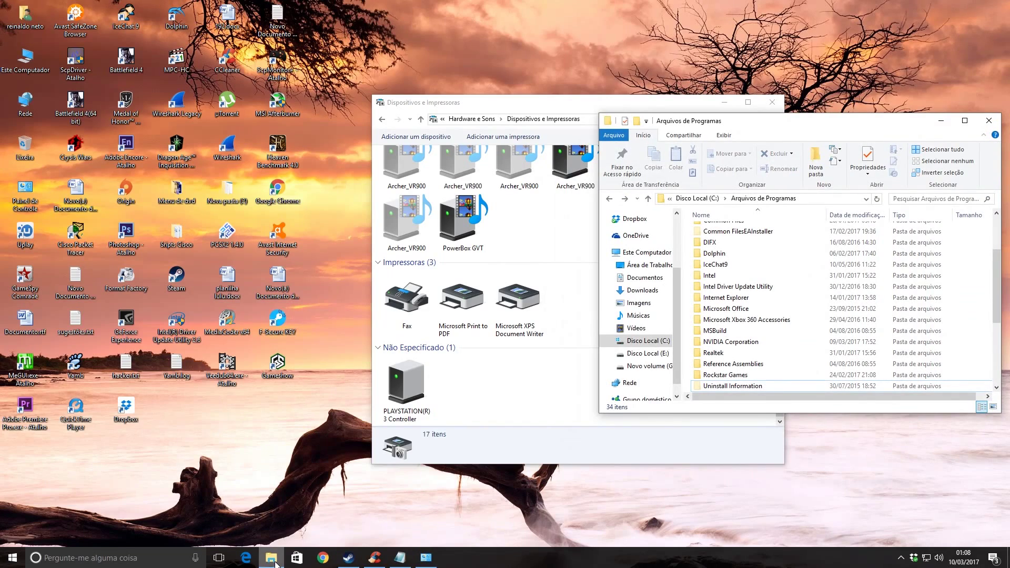
{"action": "left_click", "coordinate": [272, 559]}
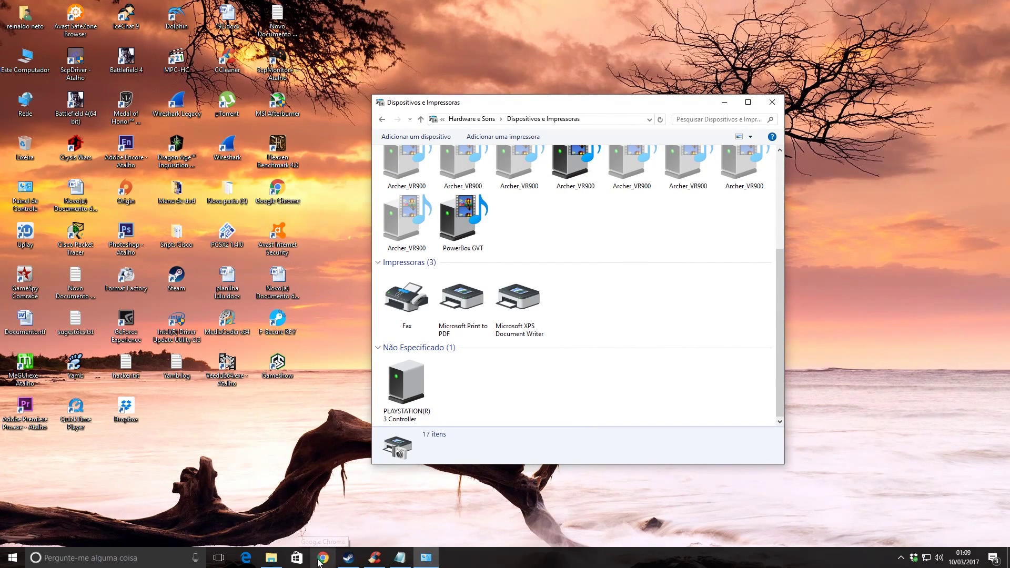
{"action": "left_click", "coordinate": [324, 559]}
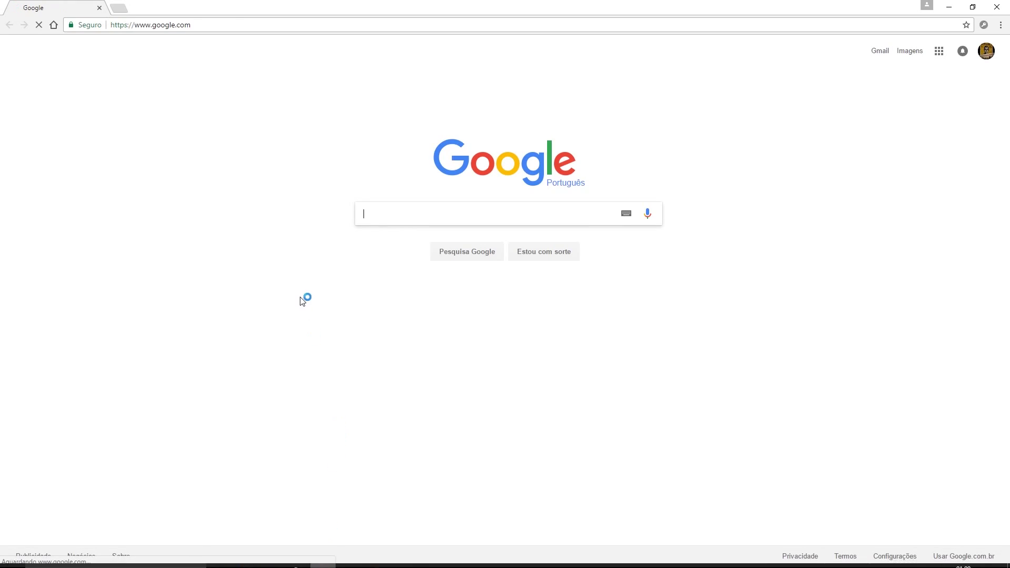
Step: Copy the Dropbox folder link from the Serial keys notes and load it in Chrome
{"action": "left_click", "coordinate": [240, 25]}
{"action": "type", "text": "Uninstall MotioninJoy (if already installed)"}
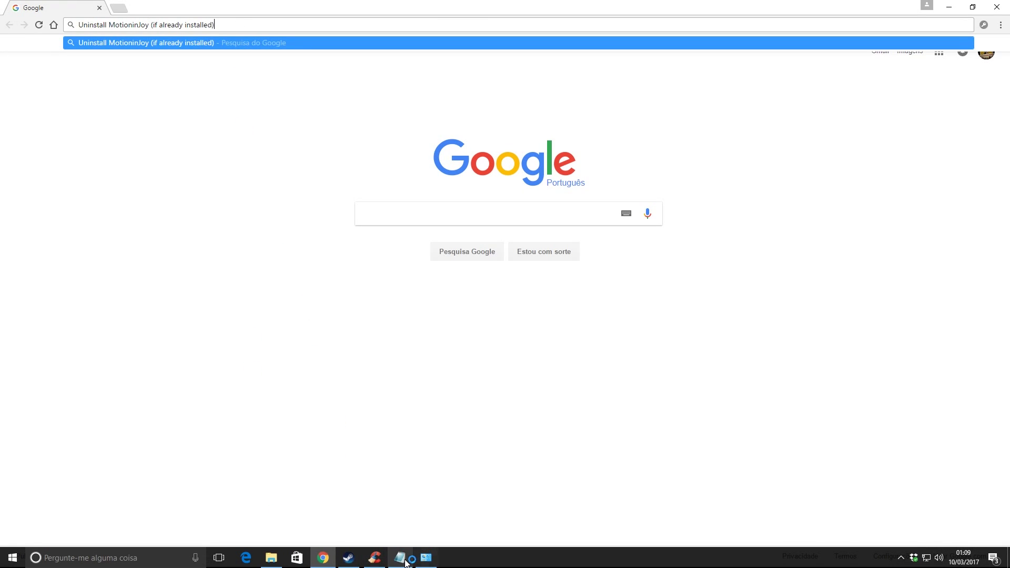
{"action": "left_click", "coordinate": [401, 556]}
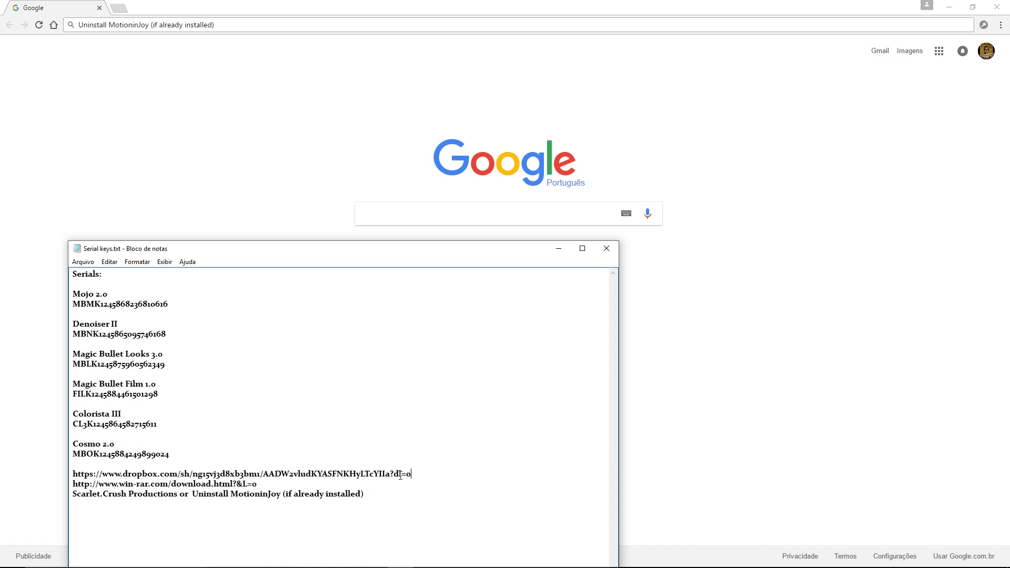
{"action": "left_click", "coordinate": [67, 476], "text": "shift"}
{"action": "left_click", "coordinate": [55, 438]}
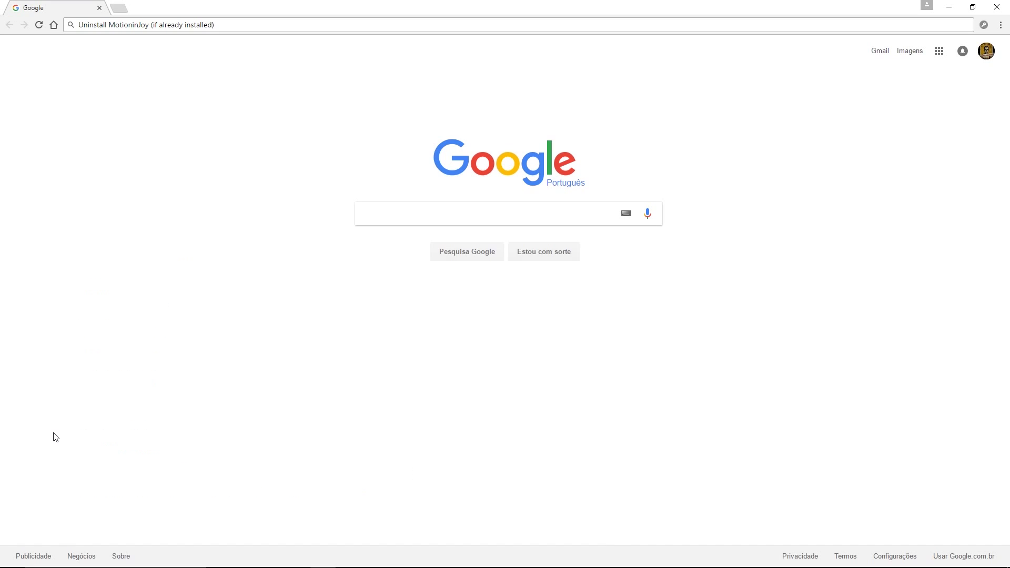
{"action": "left_click", "coordinate": [232, 26]}
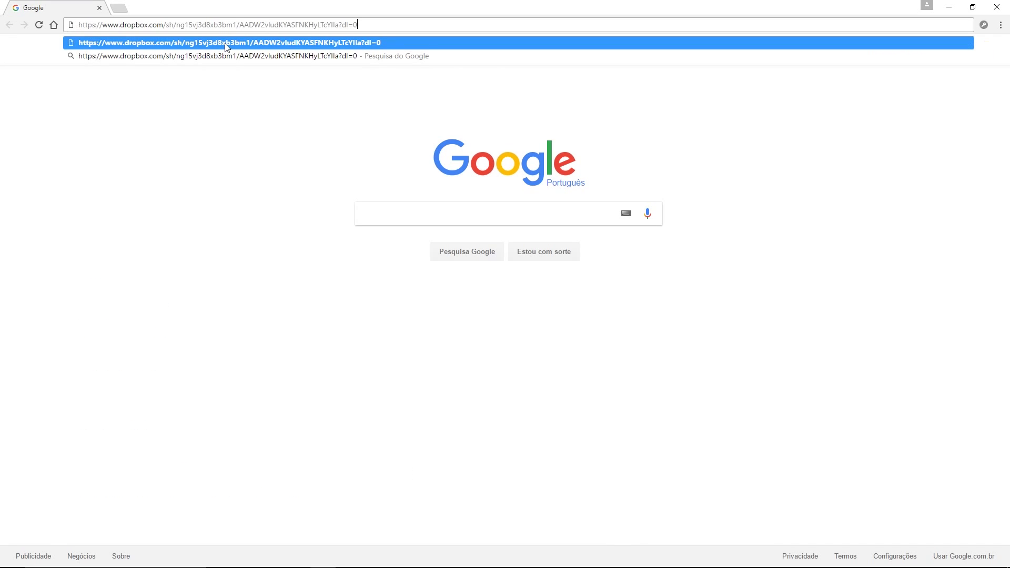
{"action": "left_click", "coordinate": [226, 45]}
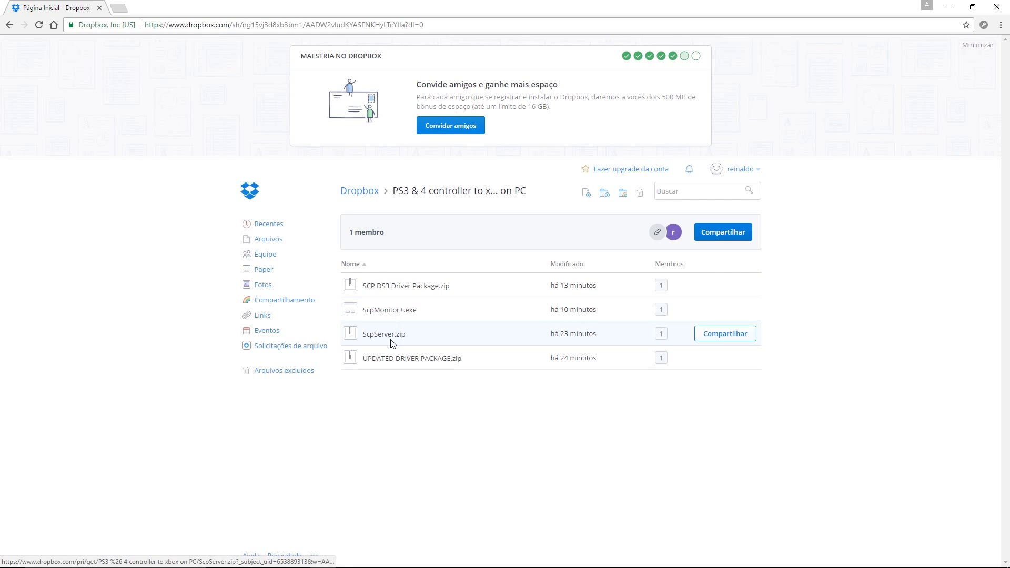
Step: Preview and close SCP DS3 Driver Package.zip, ScpMonitor+.exe, ScpServer.zip and UPDATED DRIVER PACKAGE.zip
{"action": "left_click", "coordinate": [403, 359]}
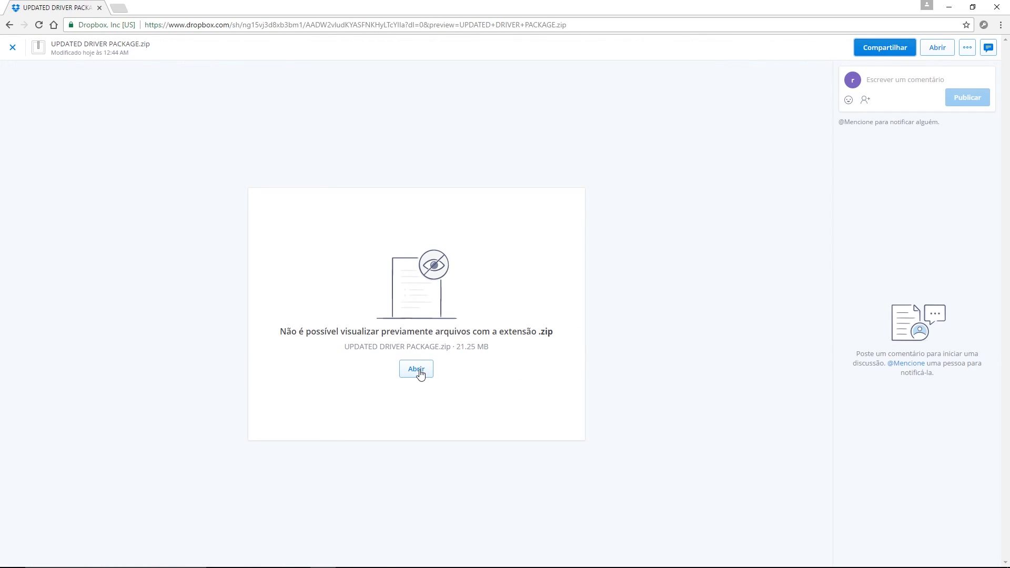
{"action": "left_click", "coordinate": [9, 25]}
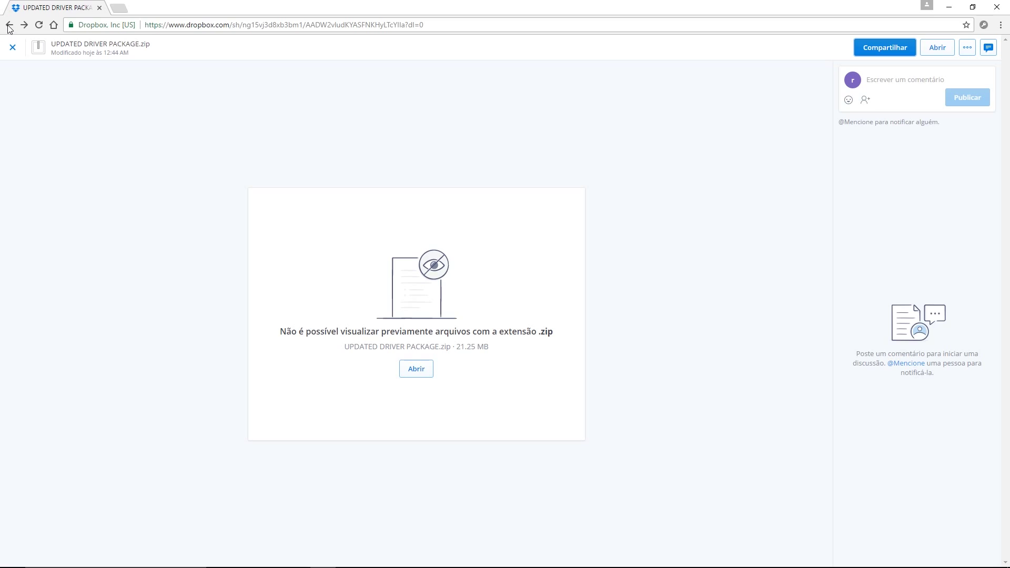
{"action": "left_click", "coordinate": [9, 26]}
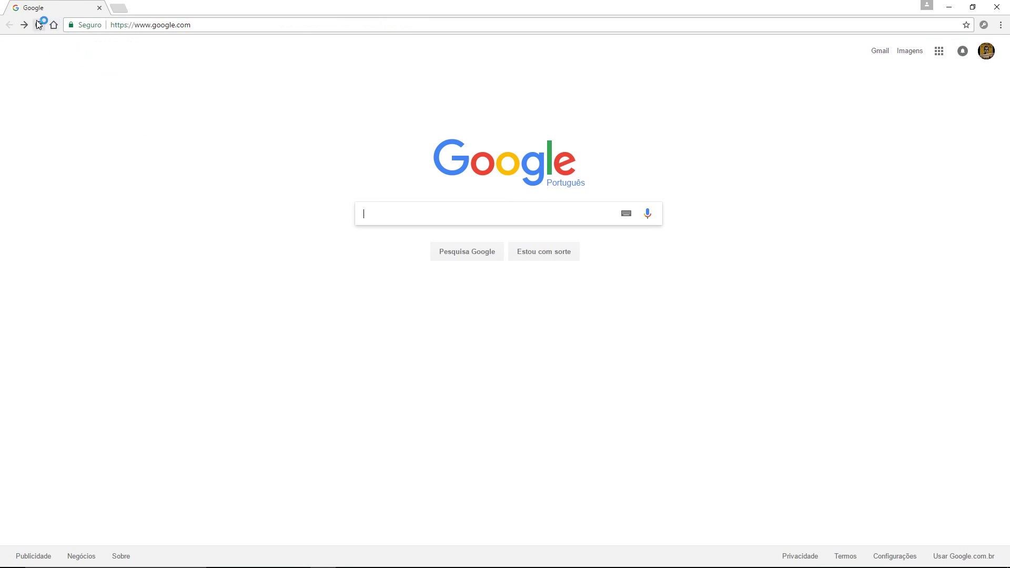
{"action": "left_click", "coordinate": [25, 25]}
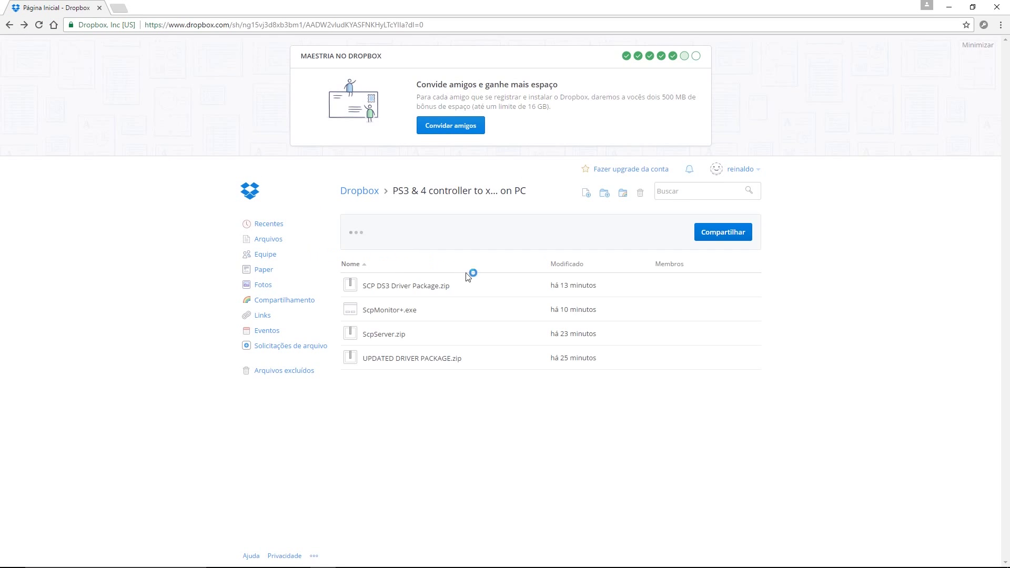
{"action": "left_click", "coordinate": [399, 286]}
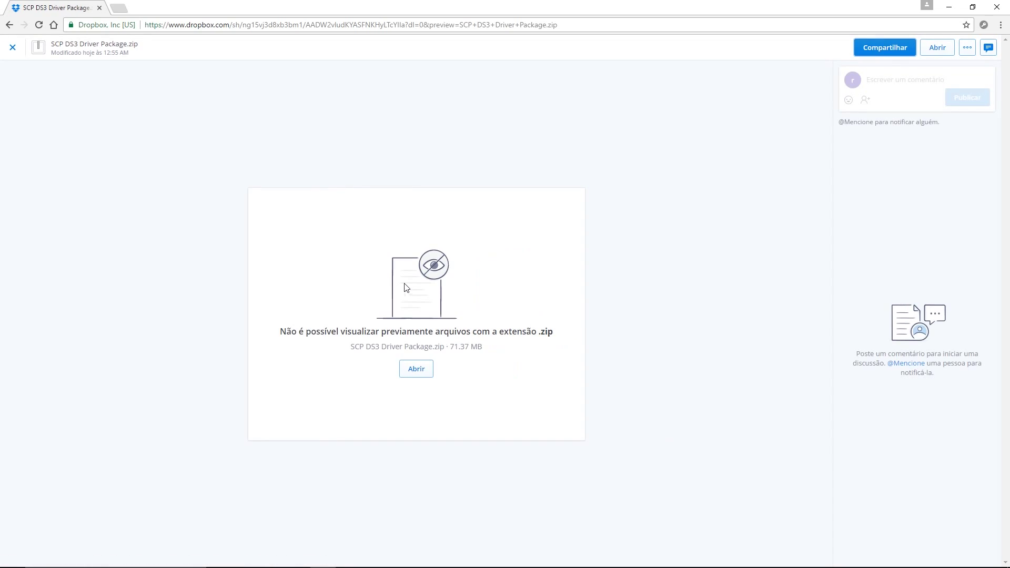
{"action": "left_click", "coordinate": [12, 48]}
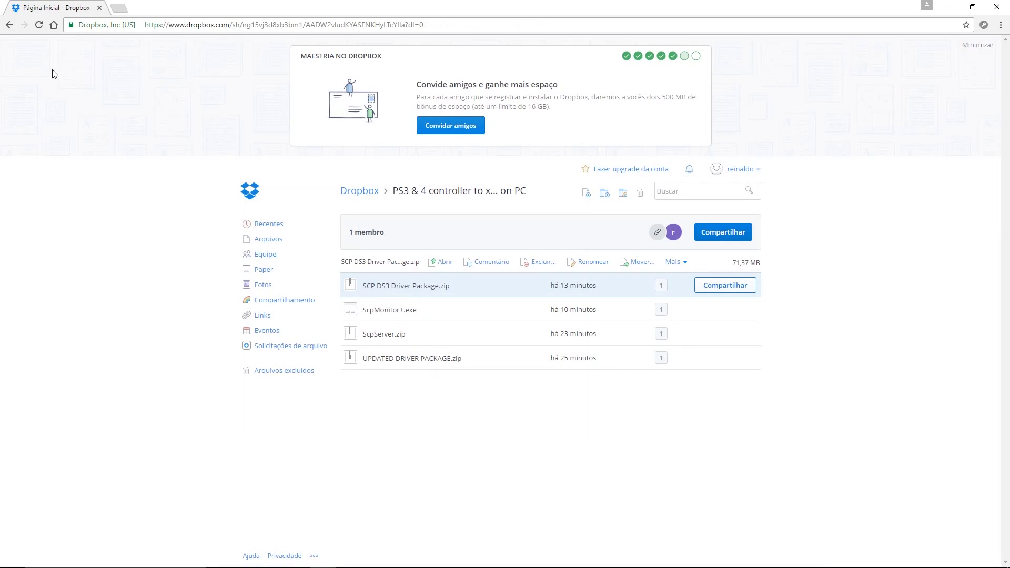
{"action": "left_click", "coordinate": [389, 310]}
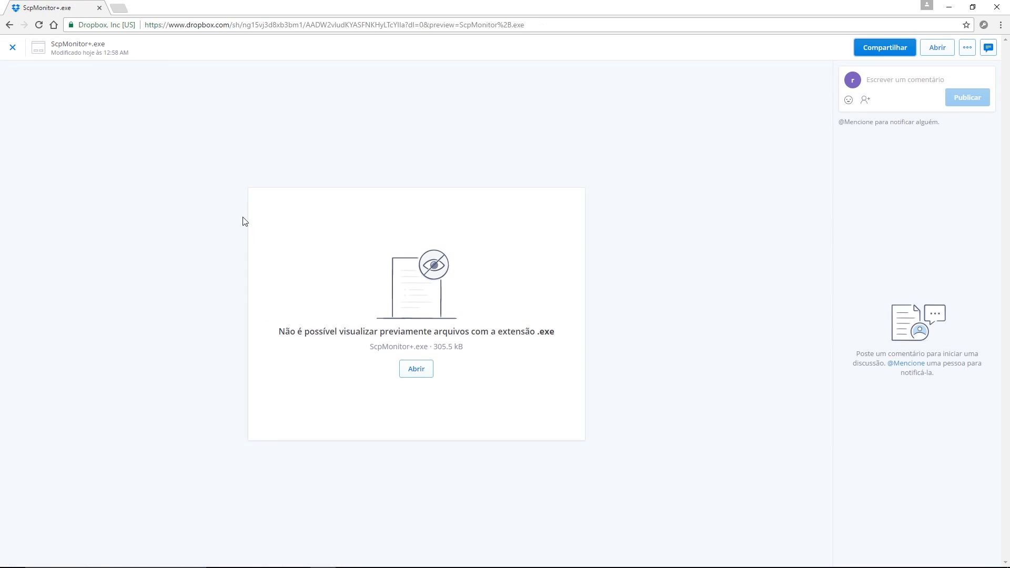
{"action": "left_click", "coordinate": [12, 48]}
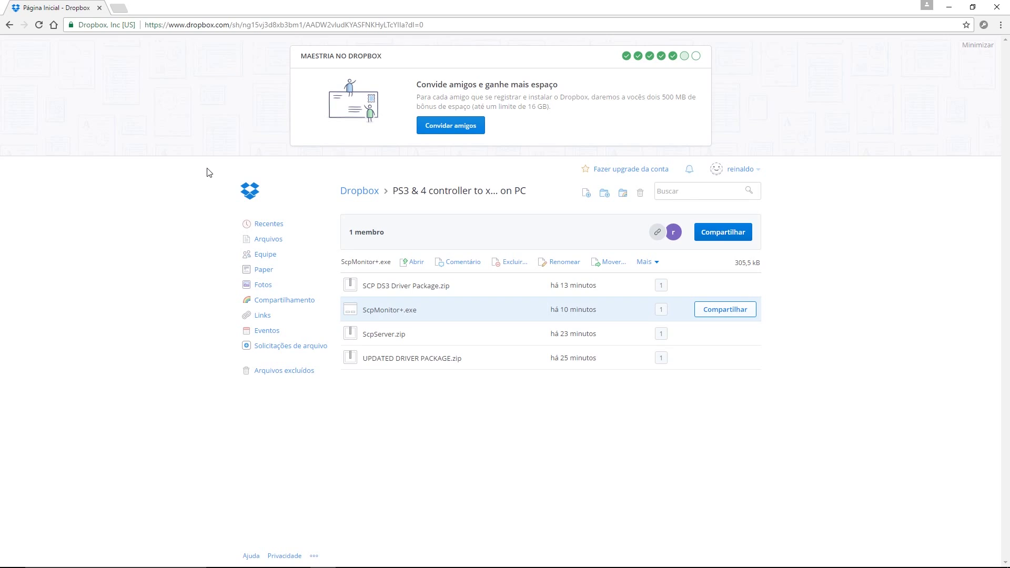
{"action": "left_click", "coordinate": [384, 339]}
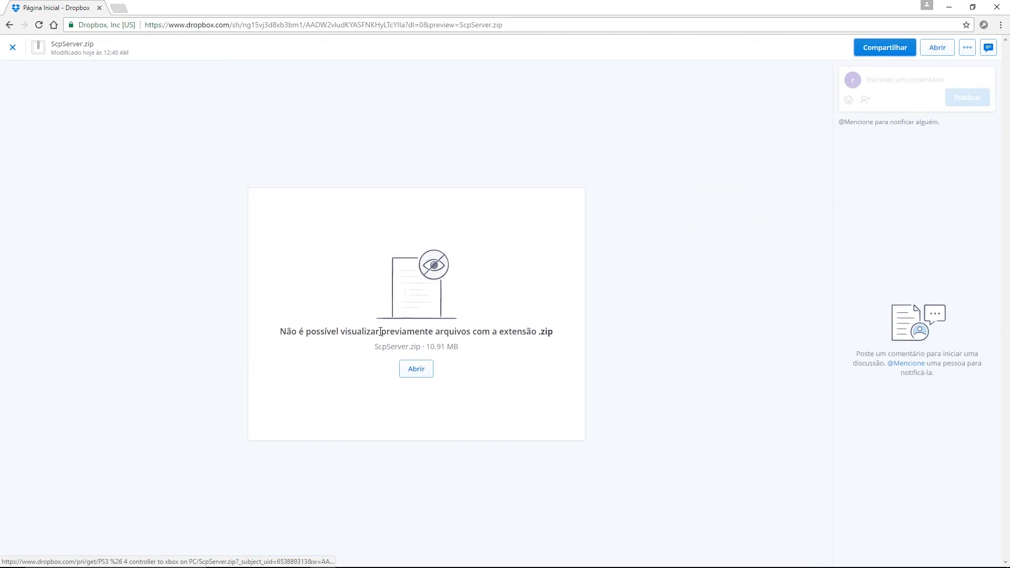
{"action": "left_click", "coordinate": [13, 47]}
{"action": "left_click", "coordinate": [380, 362]}
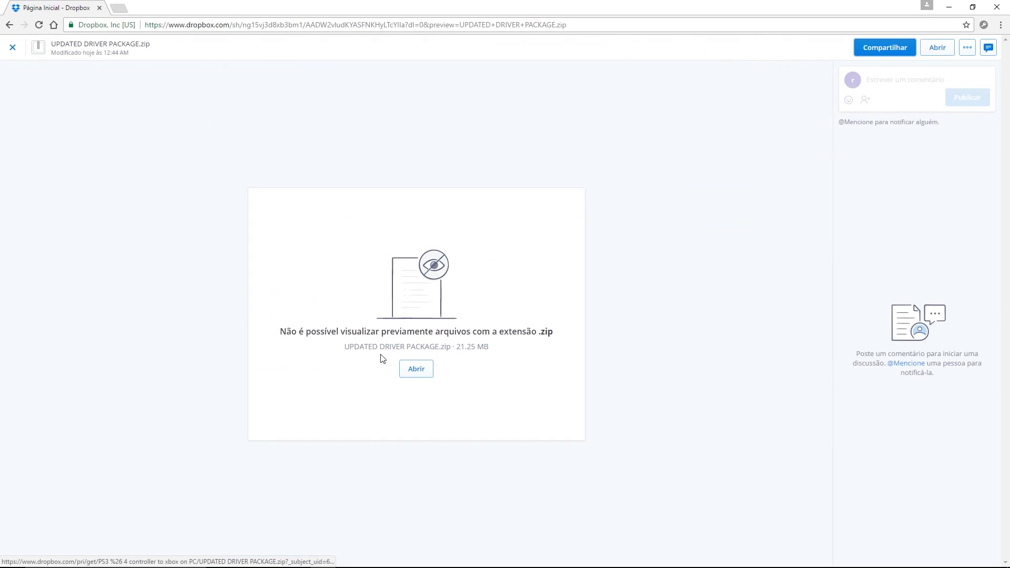
{"action": "left_click", "coordinate": [9, 46]}
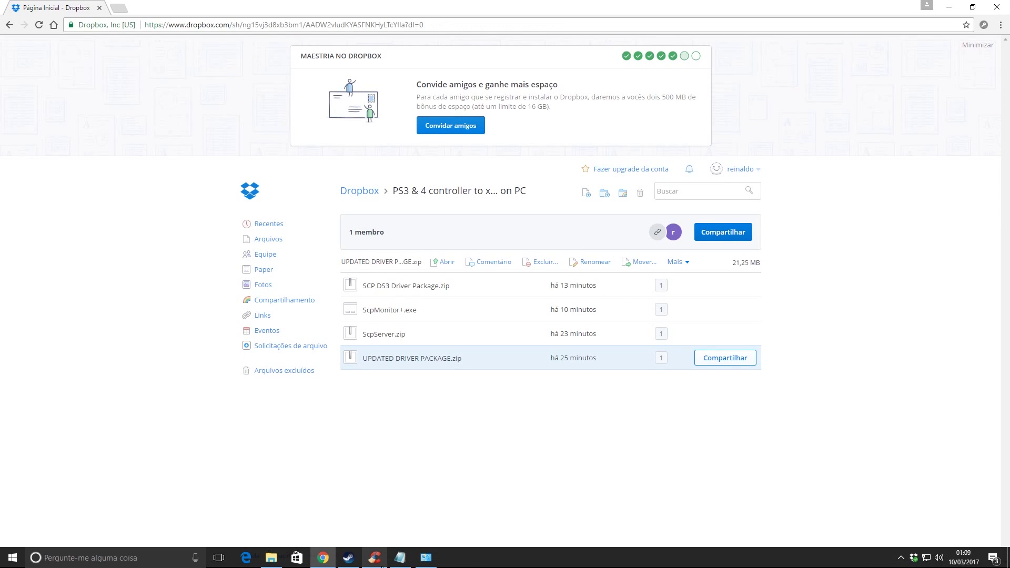
Step: Copy the WinRAR download link line from the Serial keys notes, then return to Chrome
{"action": "left_click", "coordinate": [401, 563]}
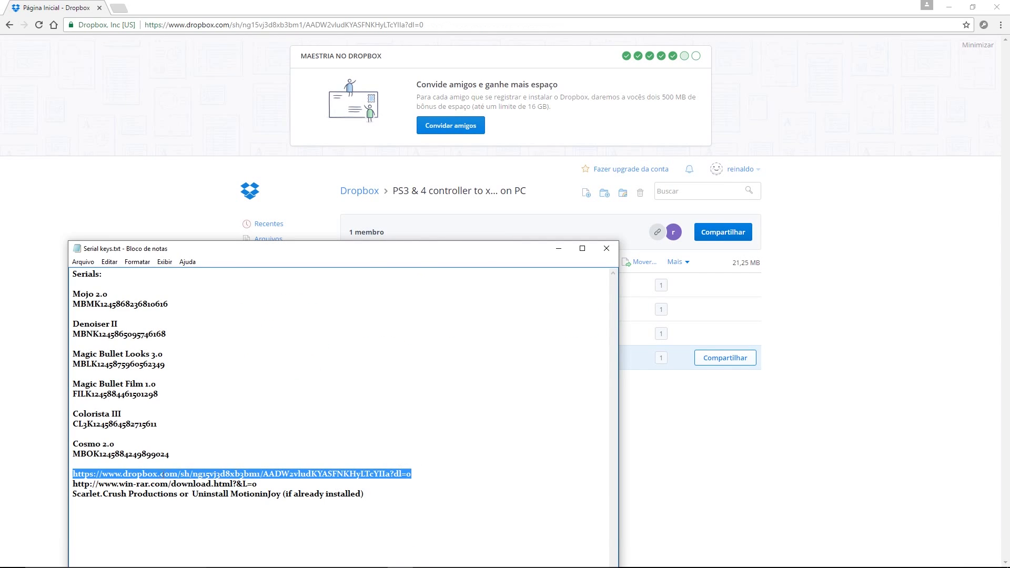
{"action": "left_click_drag", "start_coordinate": [268, 486], "coordinate": [48, 481]}
{"action": "key", "text": "ctrl+c"}
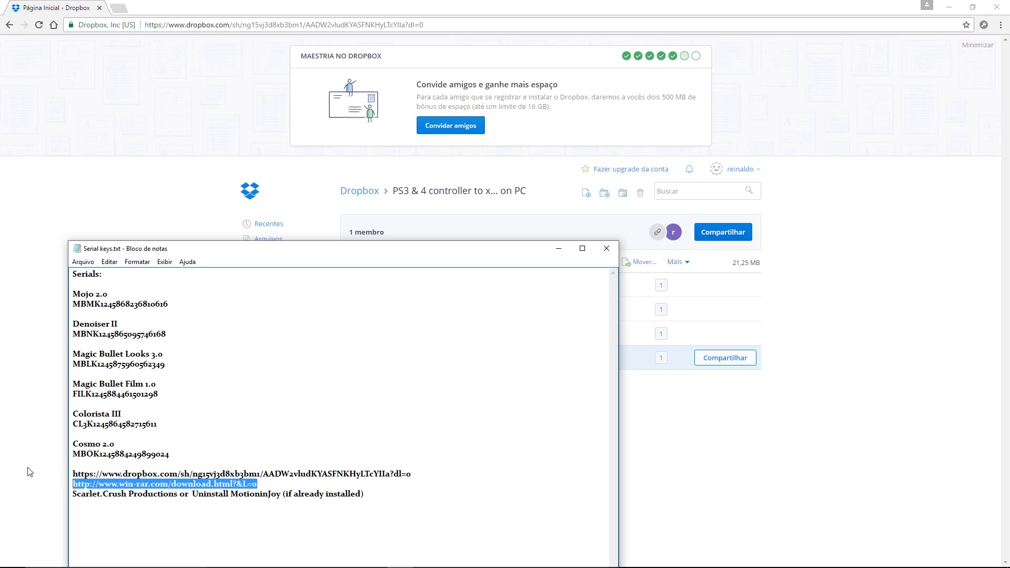
{"action": "left_click", "coordinate": [67, 184]}
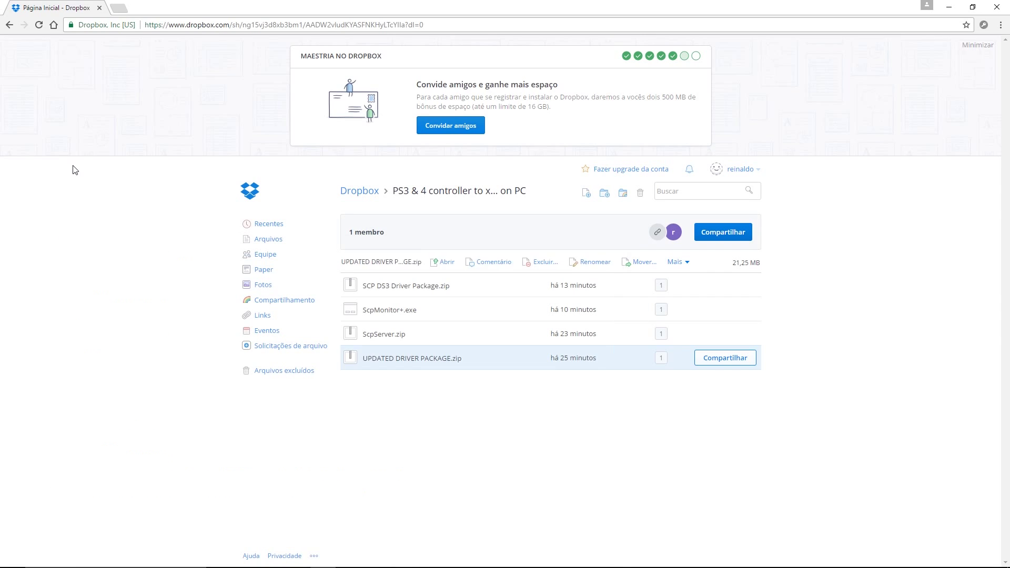
Step: Load the win-rar.com download page in a new tab, then glance at File Explorer's jump list
{"action": "left_click", "coordinate": [126, 7]}
{"action": "key", "text": "ctrl+v"}
{"action": "key", "text": "Return"}
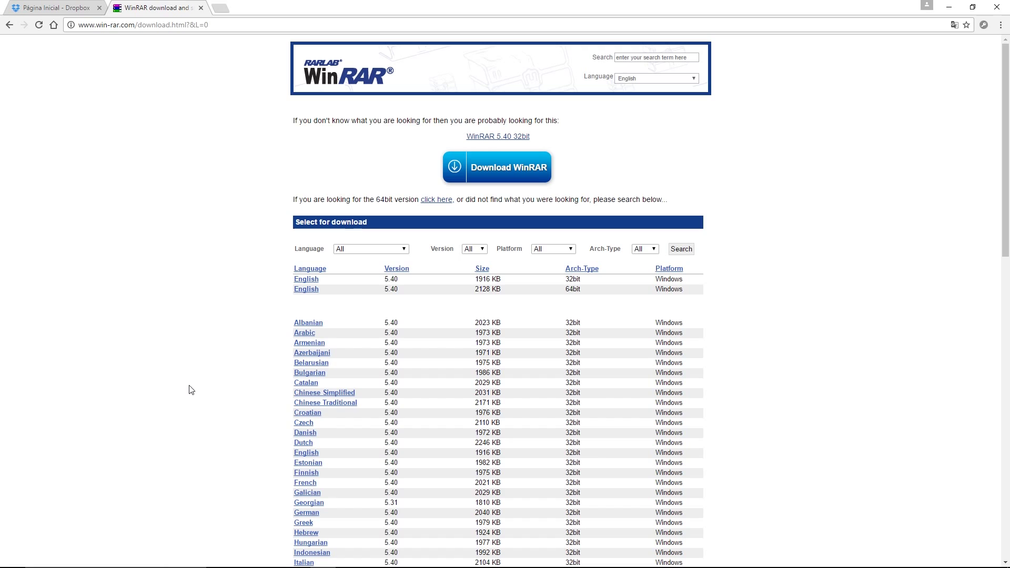
{"action": "right_click", "coordinate": [270, 556]}
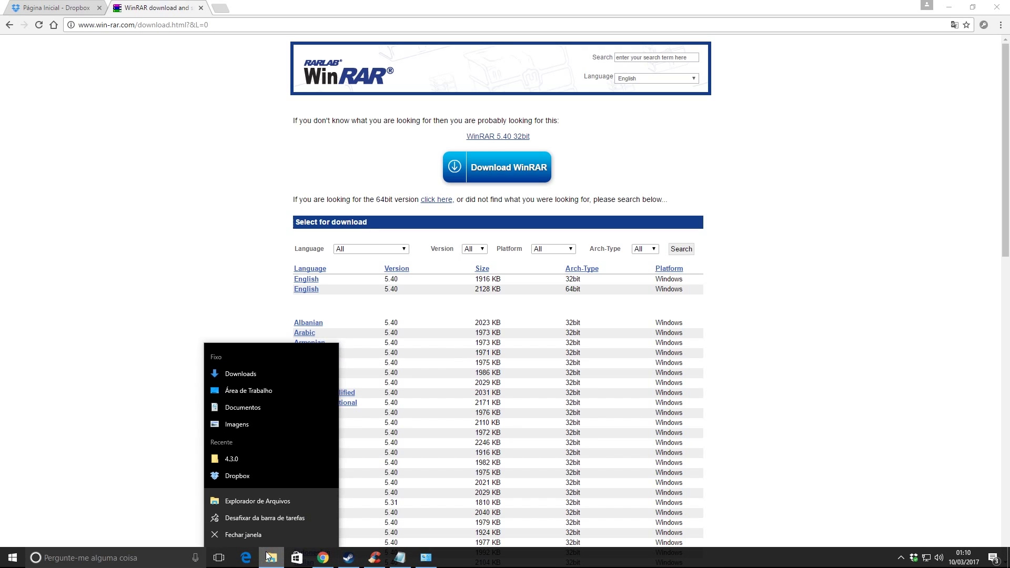
{"action": "left_click", "coordinate": [145, 470]}
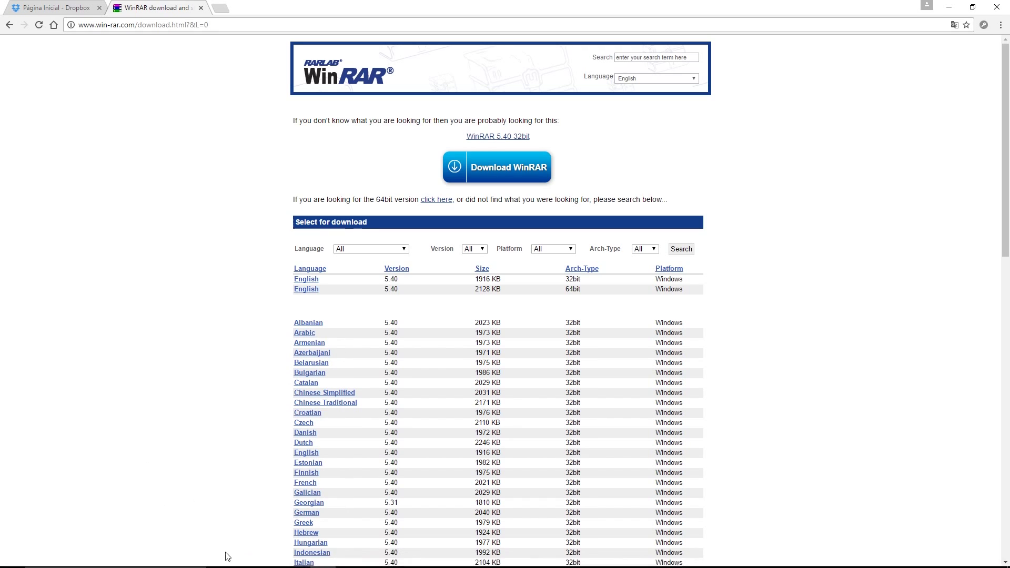
Step: Open This PC in File Explorer and view its system properties: Windows 10 Pro, 64-bit, 16 GB RAM
{"action": "key", "text": "super+e"}
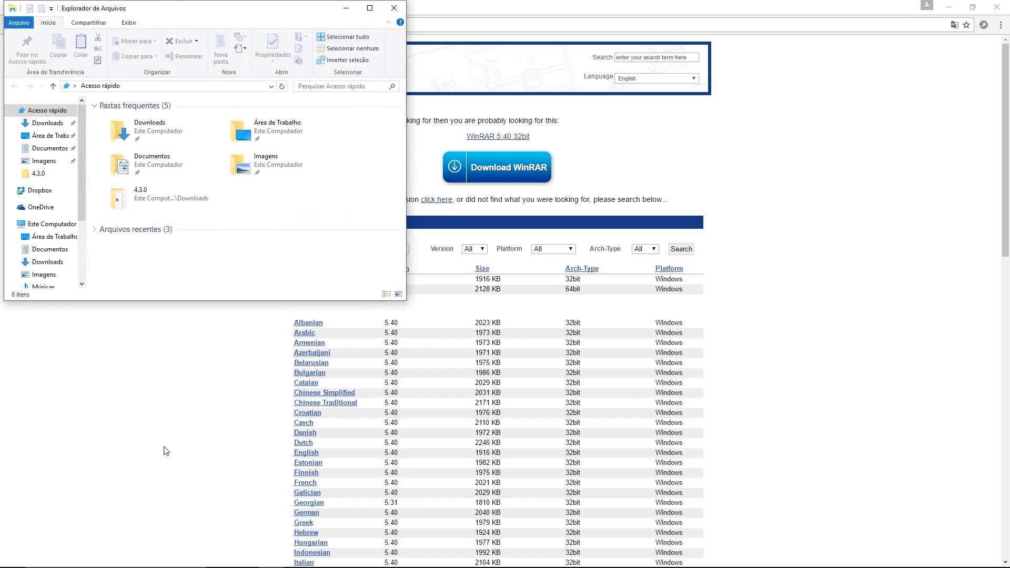
{"action": "right_click", "coordinate": [354, 170]}
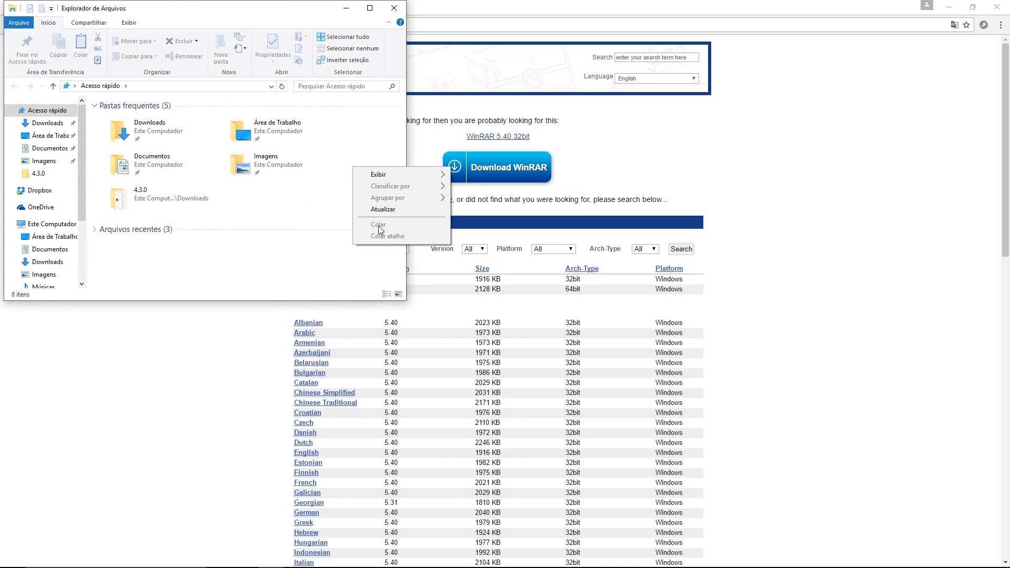
{"action": "left_click", "coordinate": [46, 224]}
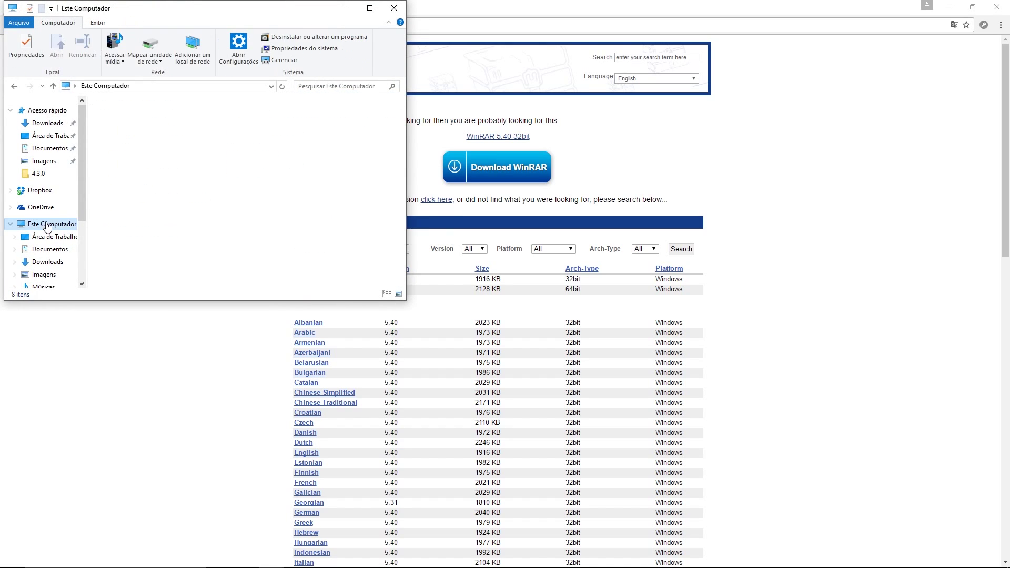
{"action": "right_click", "coordinate": [382, 233]}
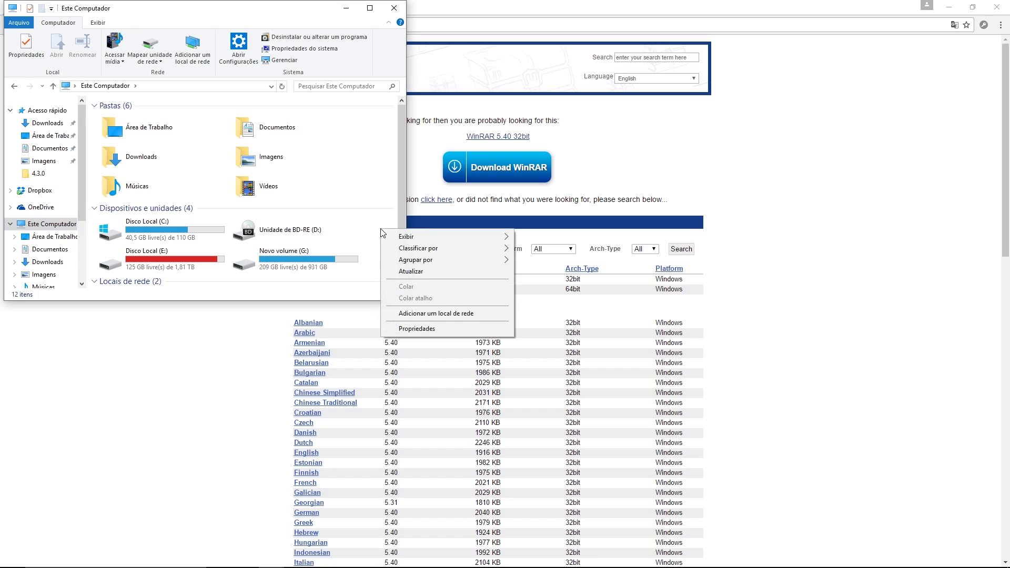
{"action": "left_click", "coordinate": [409, 333]}
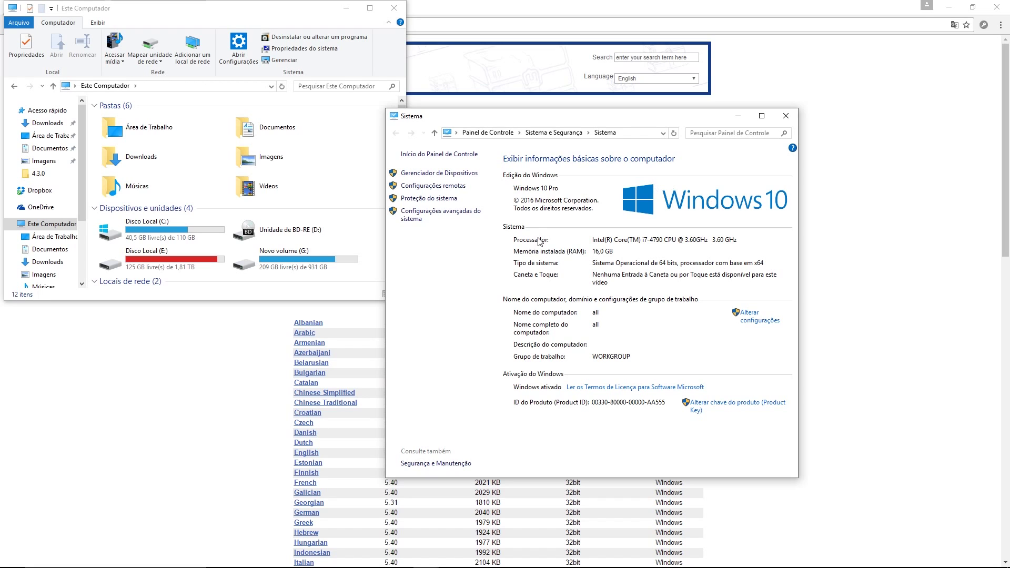
{"action": "left_click", "coordinate": [370, 8]}
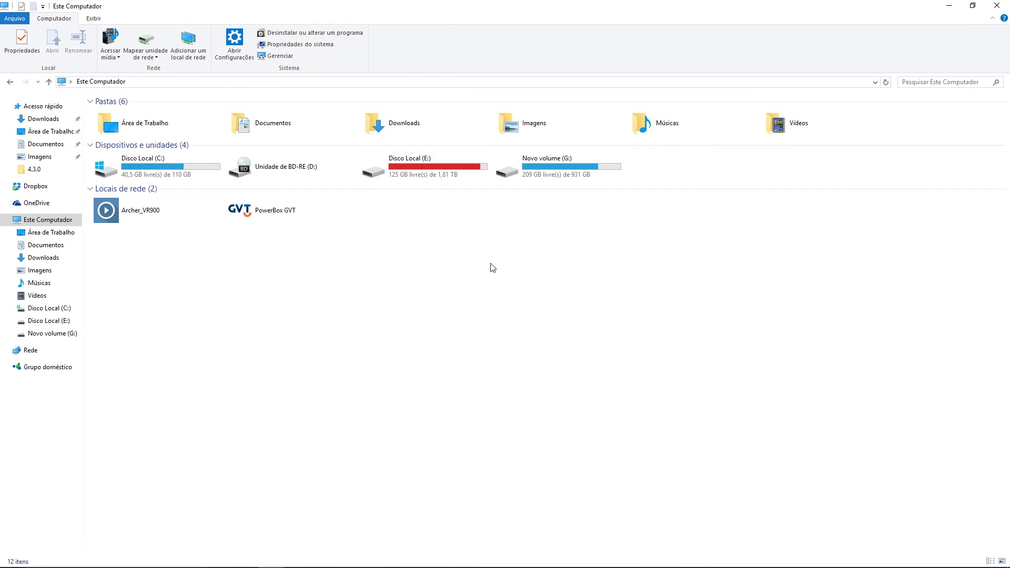
{"action": "right_click", "coordinate": [729, 164]}
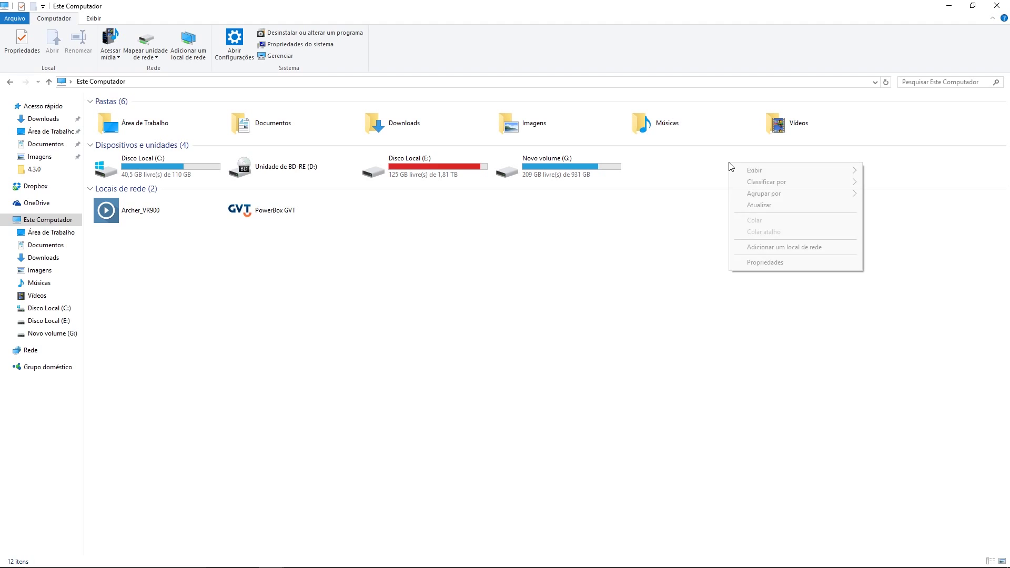
{"action": "left_click", "coordinate": [770, 263]}
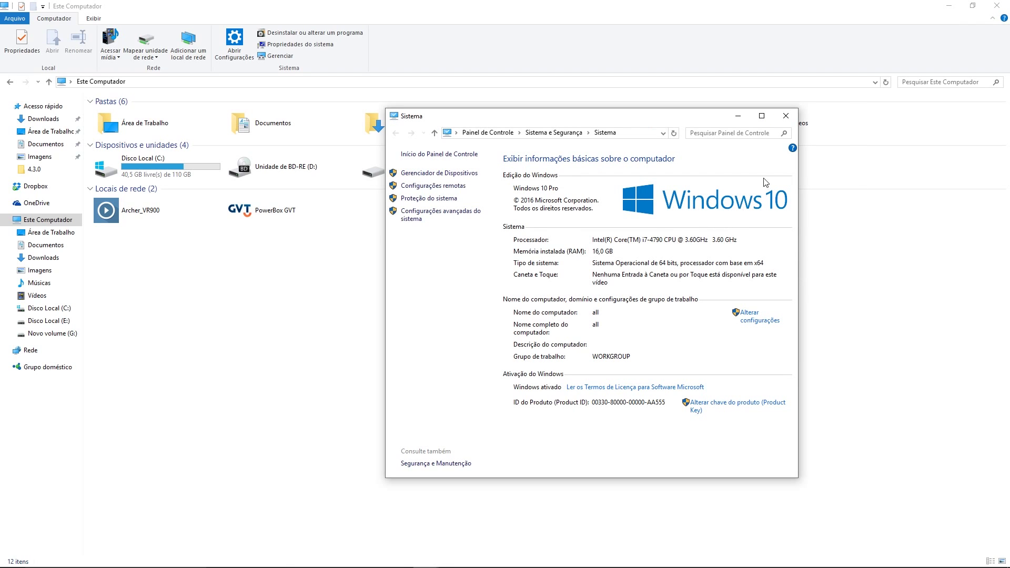
{"action": "left_click", "coordinate": [783, 119]}
Step: Recheck the system properties summary, then close it and File Explorer
{"action": "right_click", "coordinate": [738, 165]}
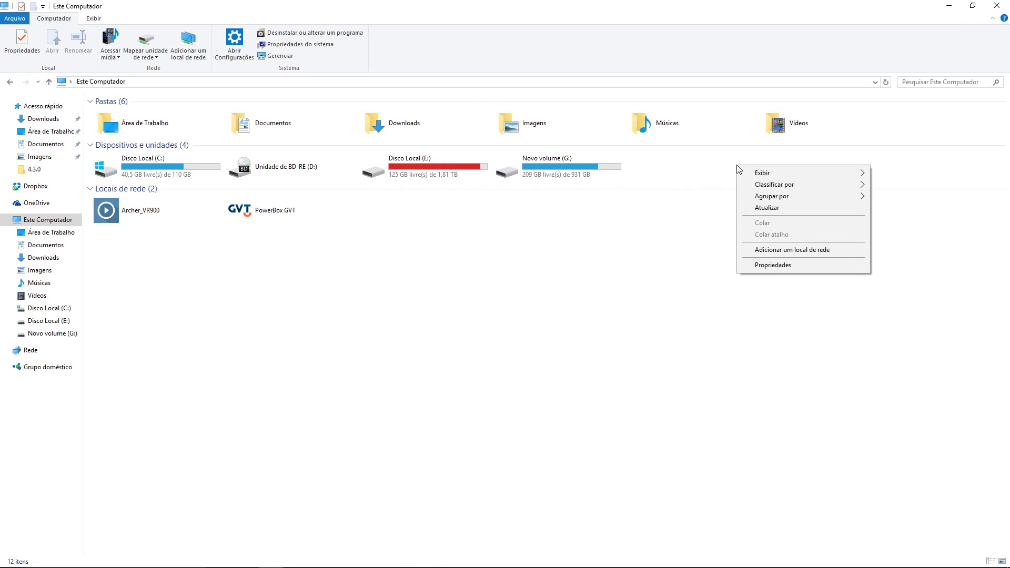
{"action": "right_click", "coordinate": [713, 162]}
{"action": "right_click", "coordinate": [711, 162]}
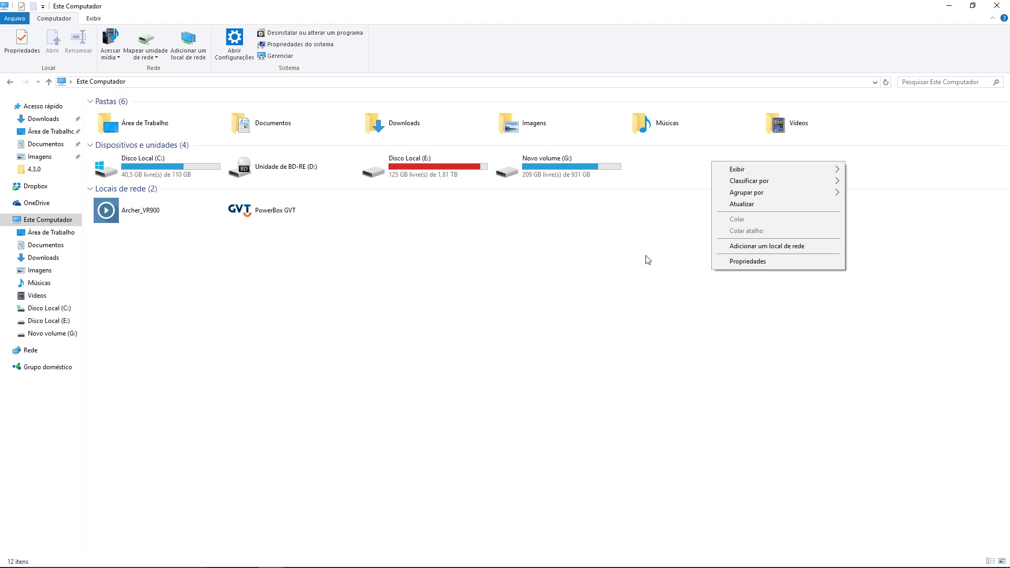
{"action": "right_click", "coordinate": [601, 255]}
{"action": "left_click", "coordinate": [629, 355]}
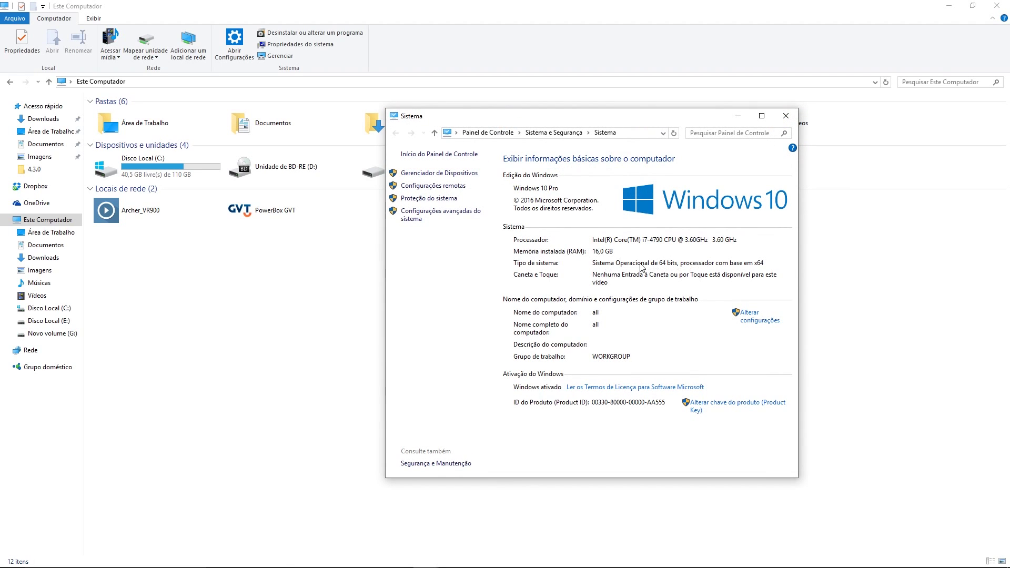
{"action": "left_click", "coordinate": [785, 116]}
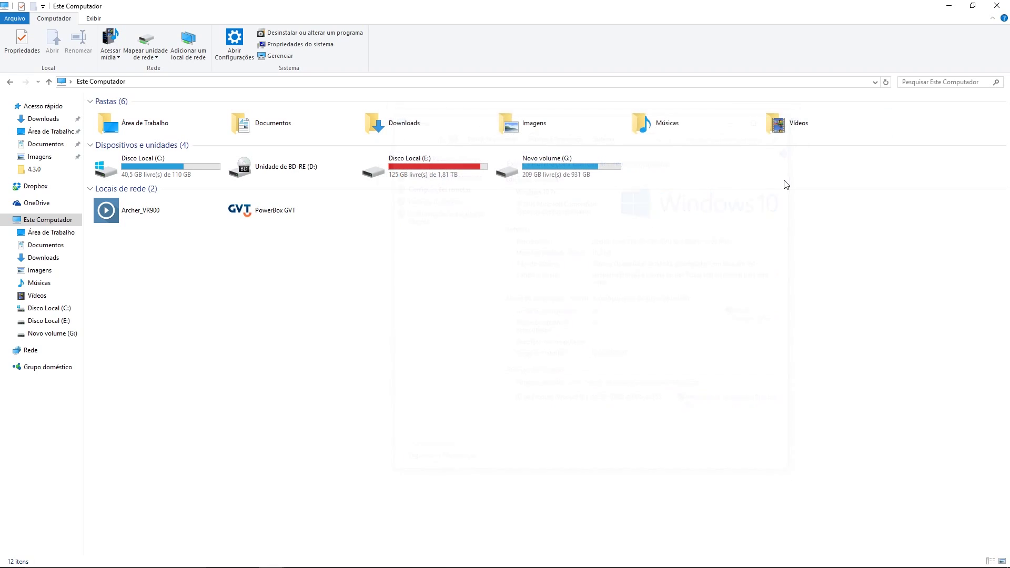
{"action": "left_click", "coordinate": [1007, 5]}
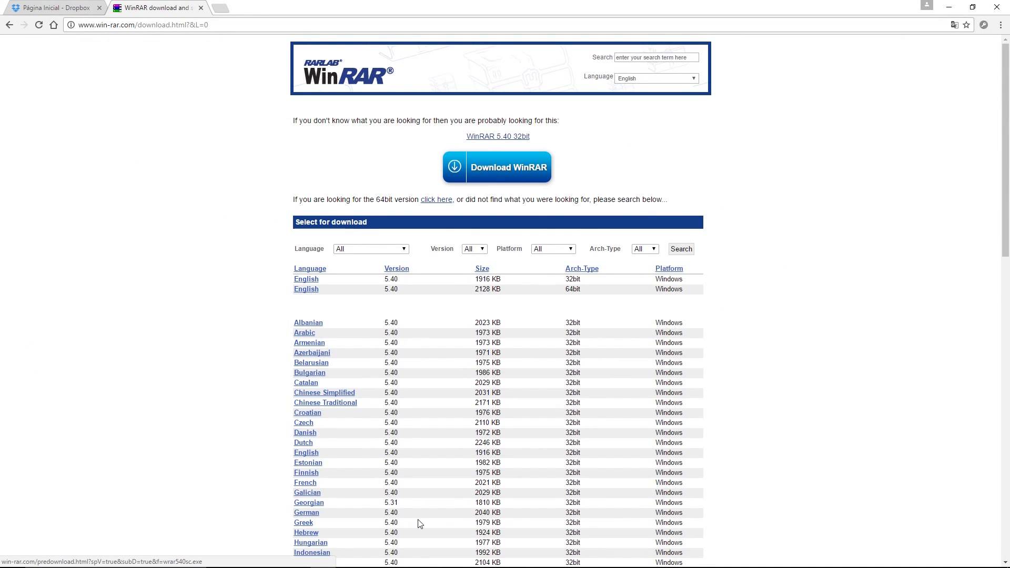
Step: Reopen File Explorer, browse drives E: and C:, and open Downloads > 4.3.0
{"action": "left_click", "coordinate": [270, 559]}
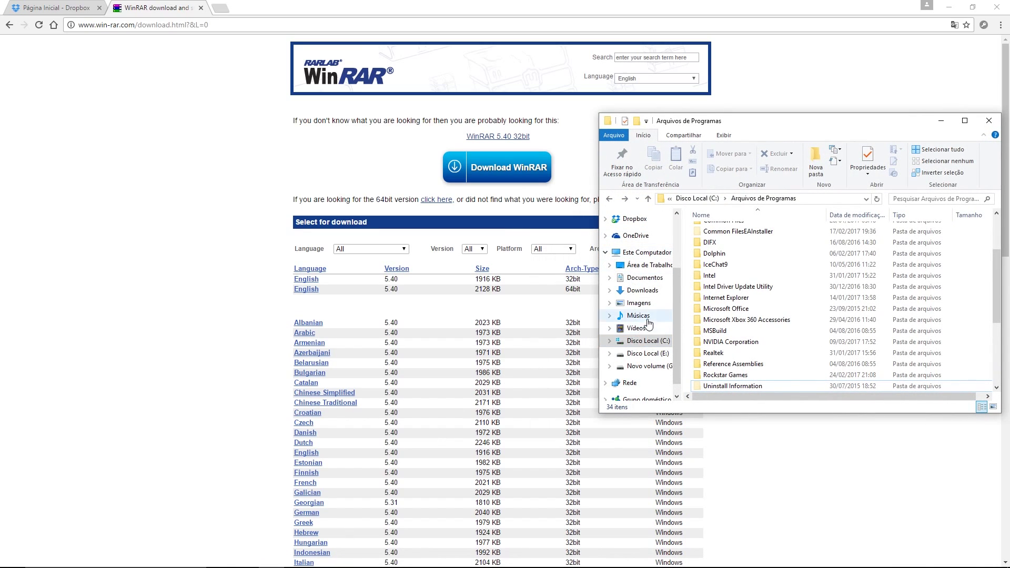
{"action": "left_click", "coordinate": [641, 355]}
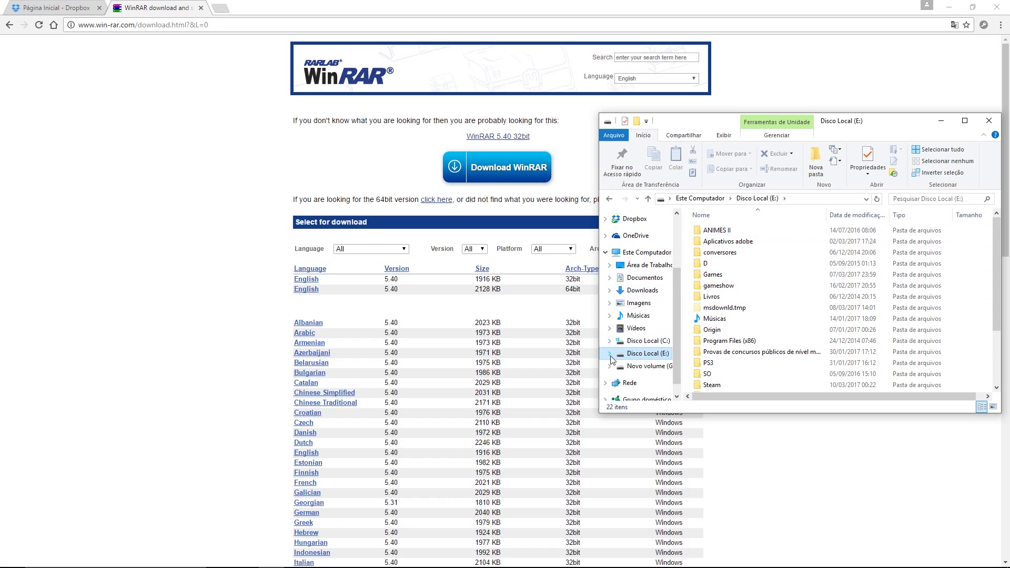
{"action": "left_click", "coordinate": [643, 341]}
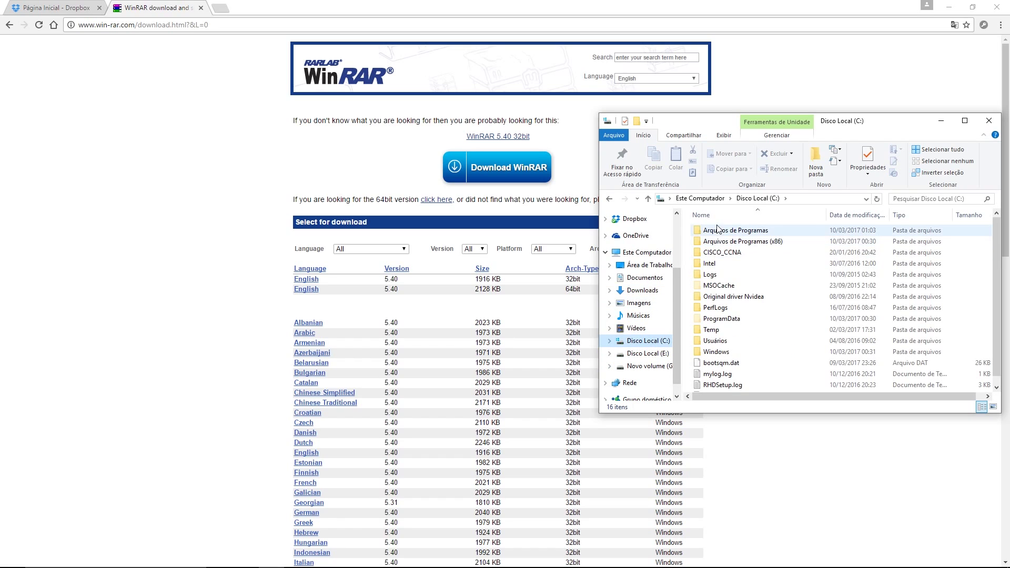
{"action": "left_click", "coordinate": [653, 366]}
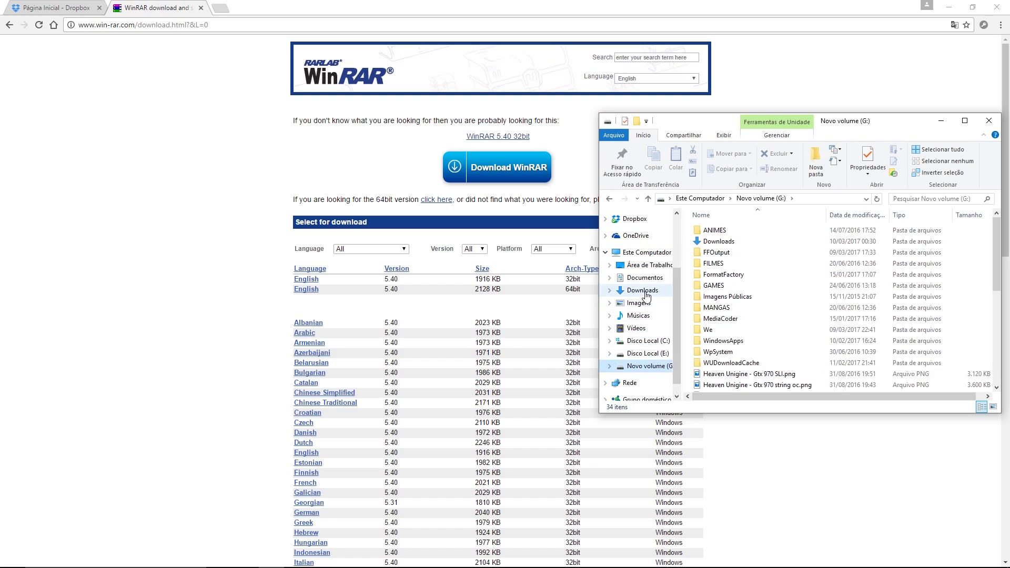
{"action": "left_click", "coordinate": [643, 290]}
{"action": "scroll", "coordinate": [731, 289], "scroll_direction": "down", "scroll_amount": 20}
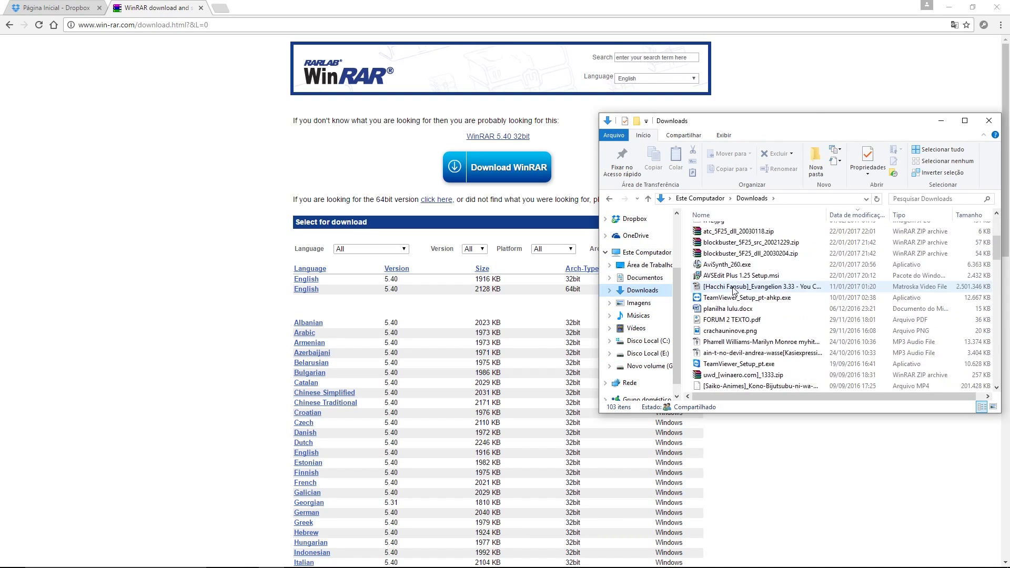
{"action": "scroll", "coordinate": [734, 291], "scroll_direction": "up", "scroll_amount": 15}
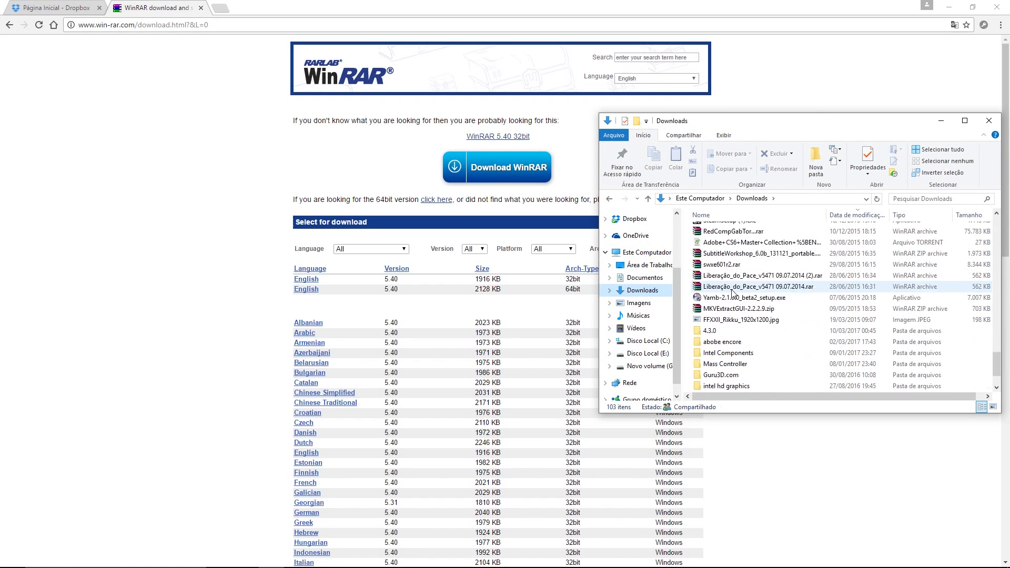
{"action": "double_click", "coordinate": [715, 254]}
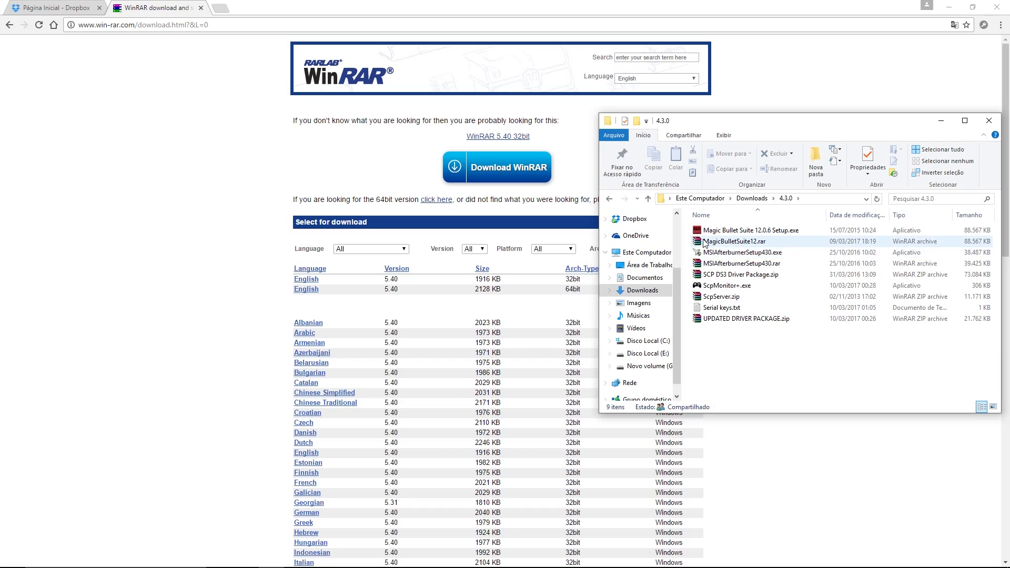
Step: Extract SCP DS3 Driver Package.zip into 4.3.0, replacing all existing files
{"action": "right_click", "coordinate": [722, 275]}
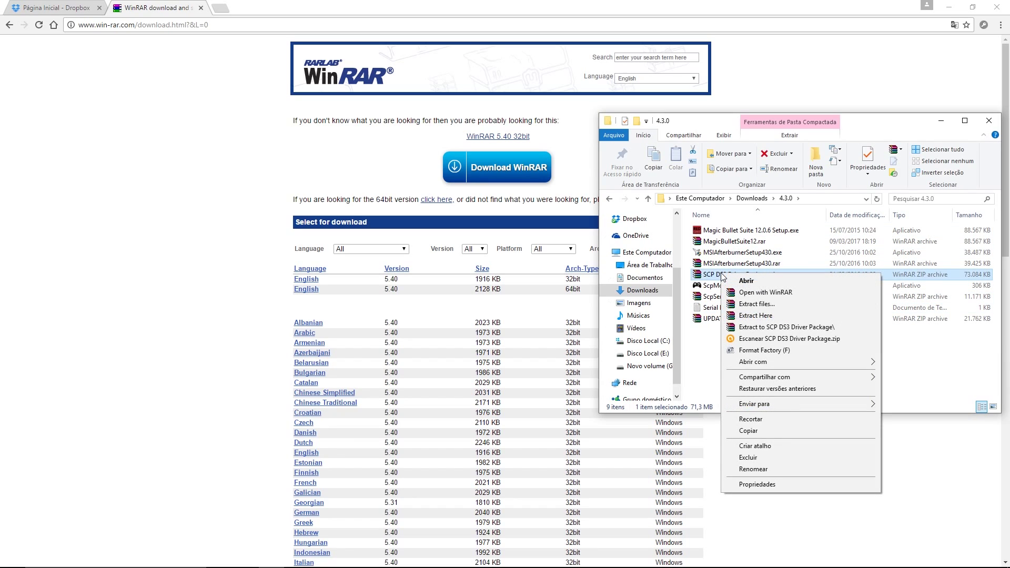
{"action": "left_click", "coordinate": [752, 317]}
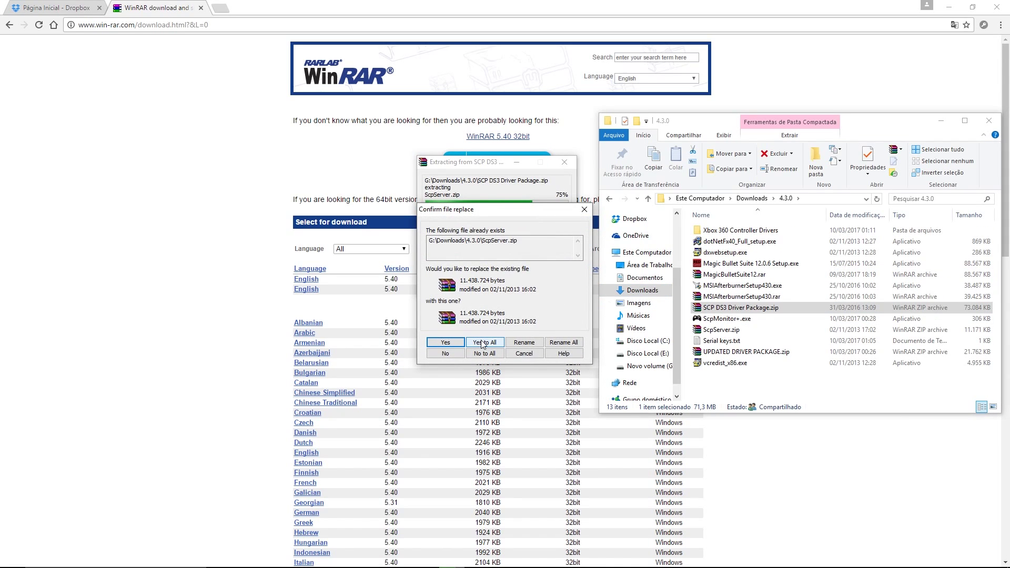
{"action": "left_click", "coordinate": [483, 342]}
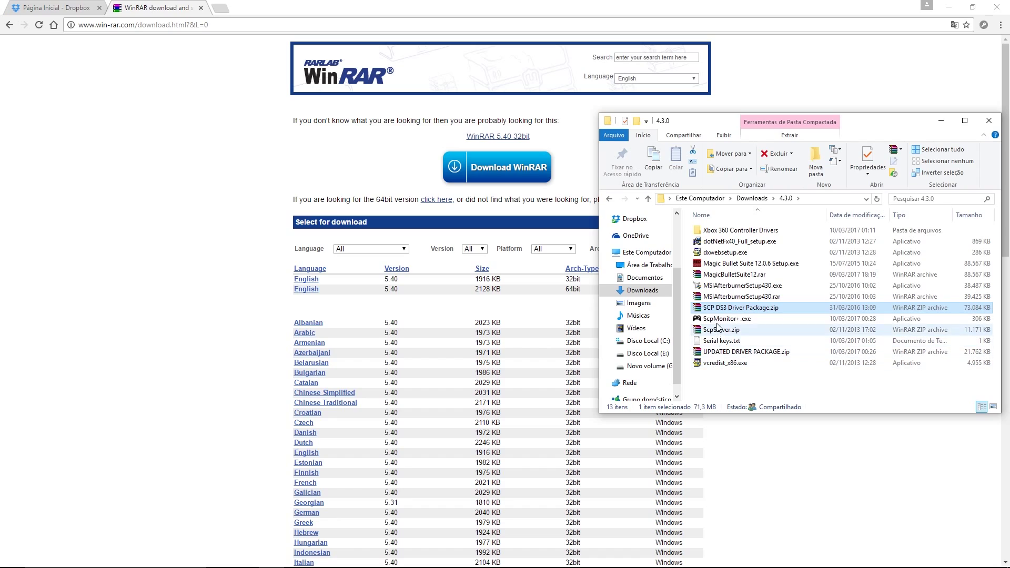
Step: Run Xbox360_64Eng.exe from Win 7-8 64bit as administrator, confirm it's already installed, and return to 4.3.0
{"action": "double_click", "coordinate": [731, 232]}
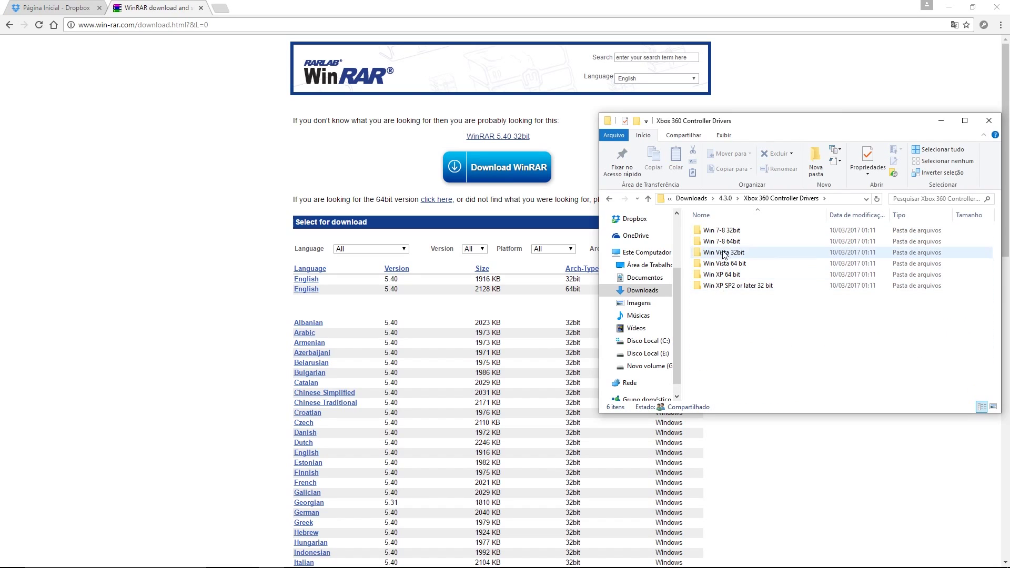
{"action": "double_click", "coordinate": [724, 241]}
{"action": "right_click", "coordinate": [719, 235]}
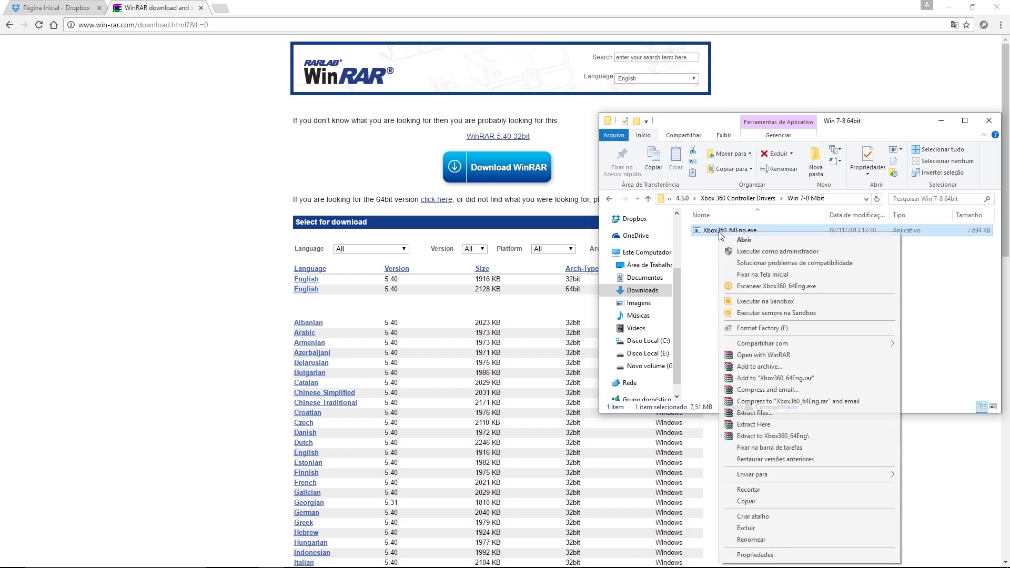
{"action": "left_click", "coordinate": [749, 252]}
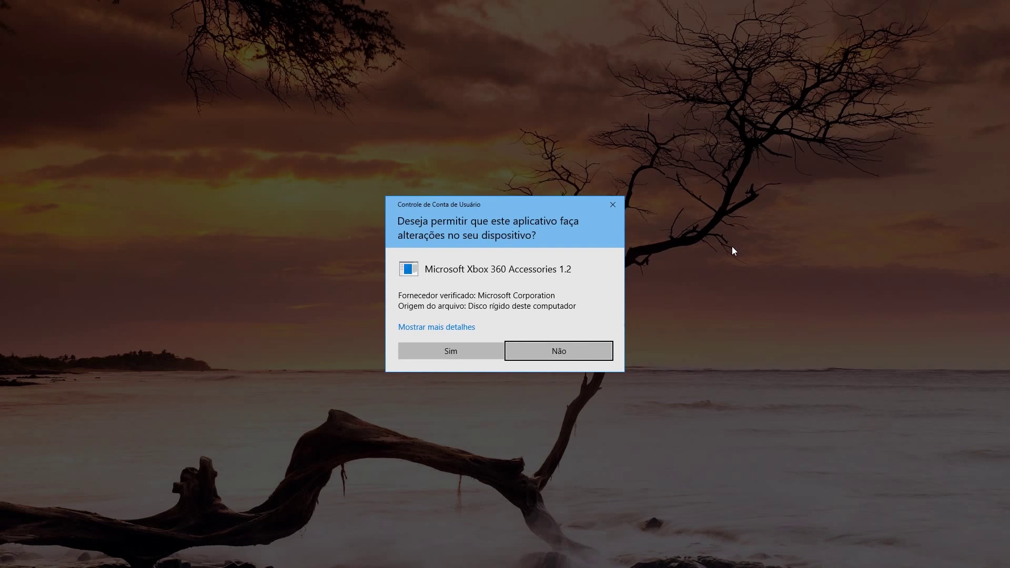
{"action": "left_click", "coordinate": [463, 353]}
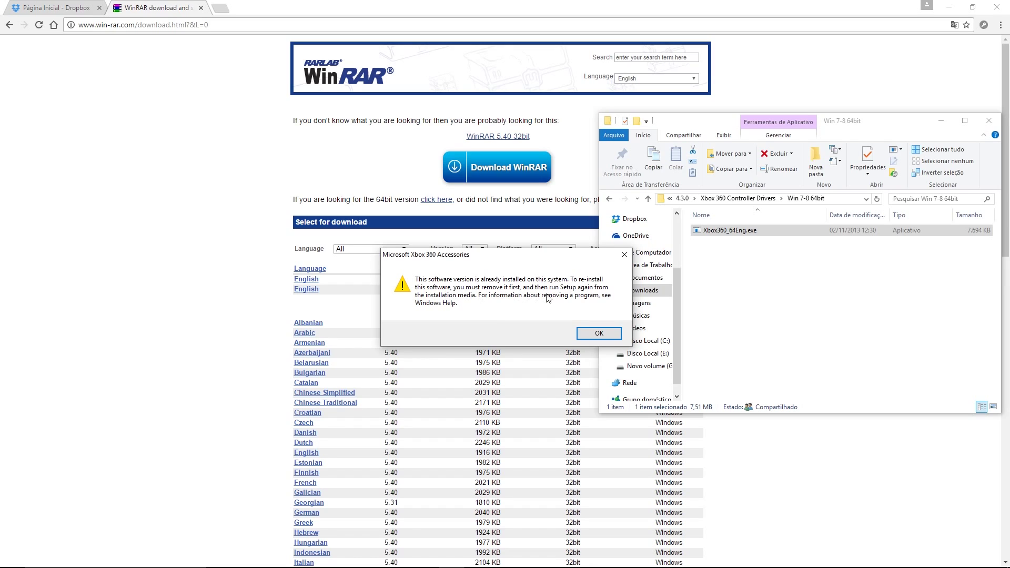
{"action": "left_click", "coordinate": [599, 333]}
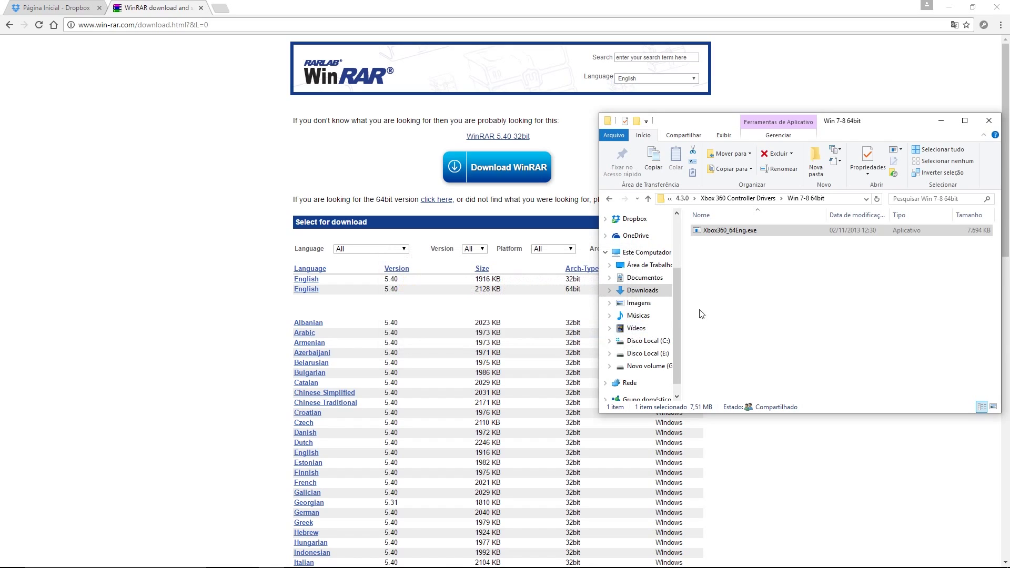
{"action": "left_click", "coordinate": [740, 293]}
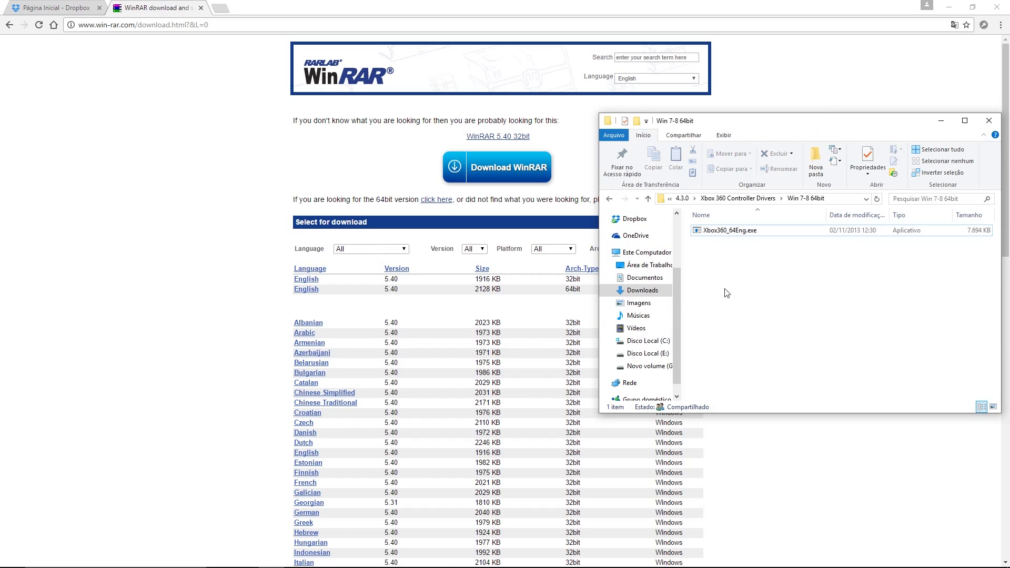
{"action": "left_click", "coordinate": [609, 199]}
{"action": "left_click", "coordinate": [609, 199]}
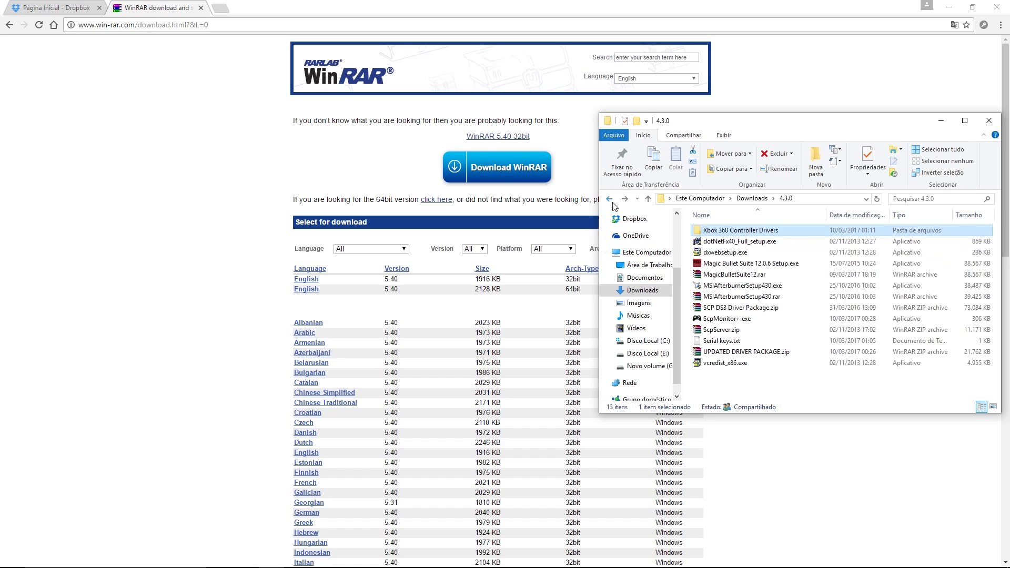
Step: Run dxwebsetup.exe, accept the licence, skip the Bing Bar, and finish DirectX setup
{"action": "left_click", "coordinate": [734, 255]}
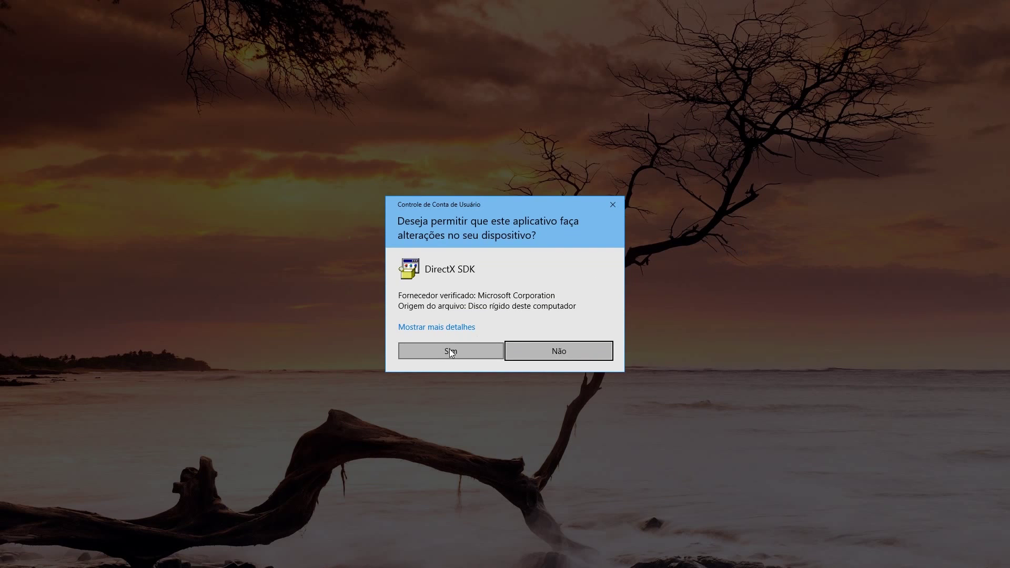
{"action": "left_click", "coordinate": [450, 350]}
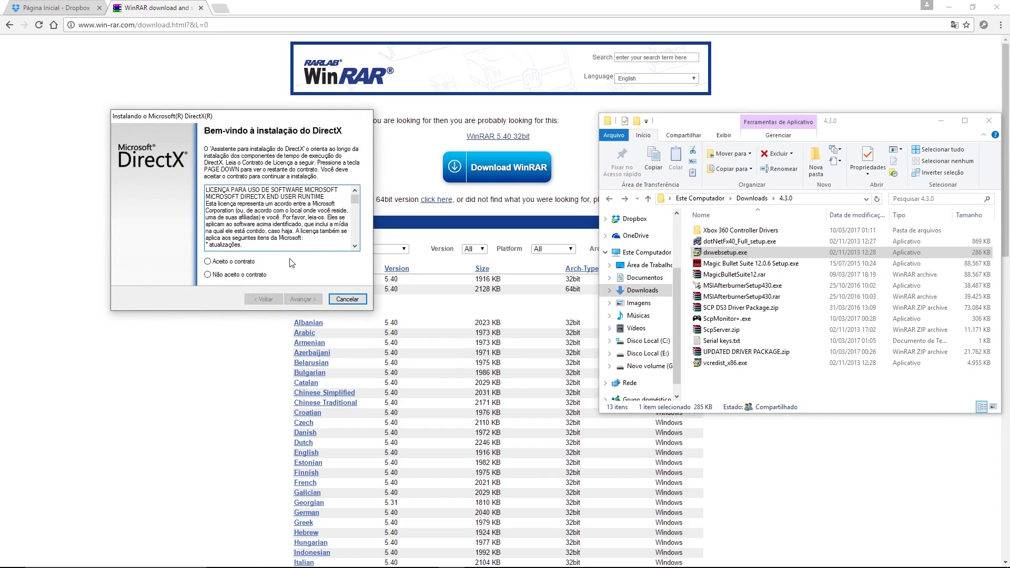
{"action": "left_click", "coordinate": [208, 261]}
{"action": "left_click", "coordinate": [303, 300]}
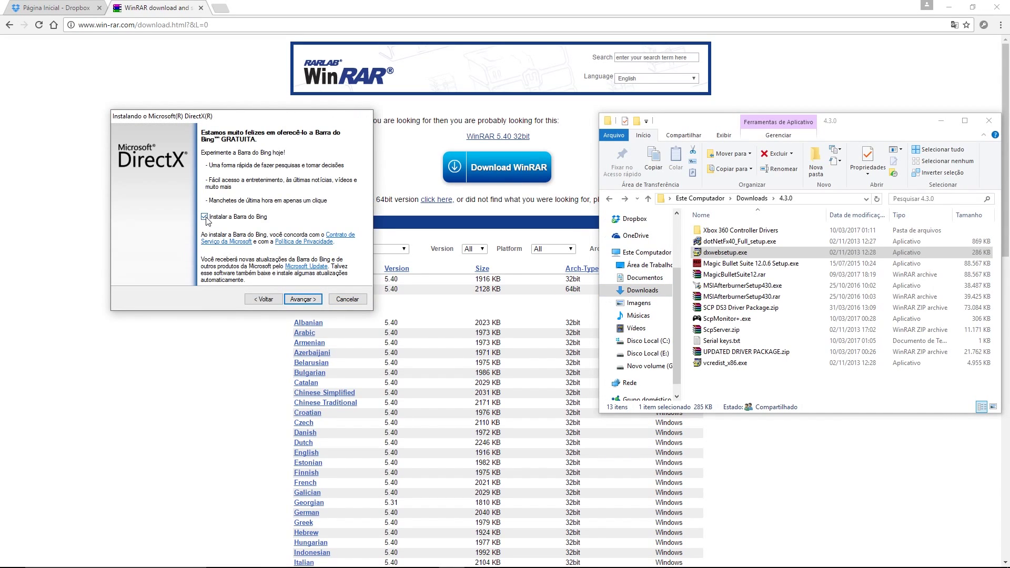
{"action": "left_click", "coordinate": [310, 300]}
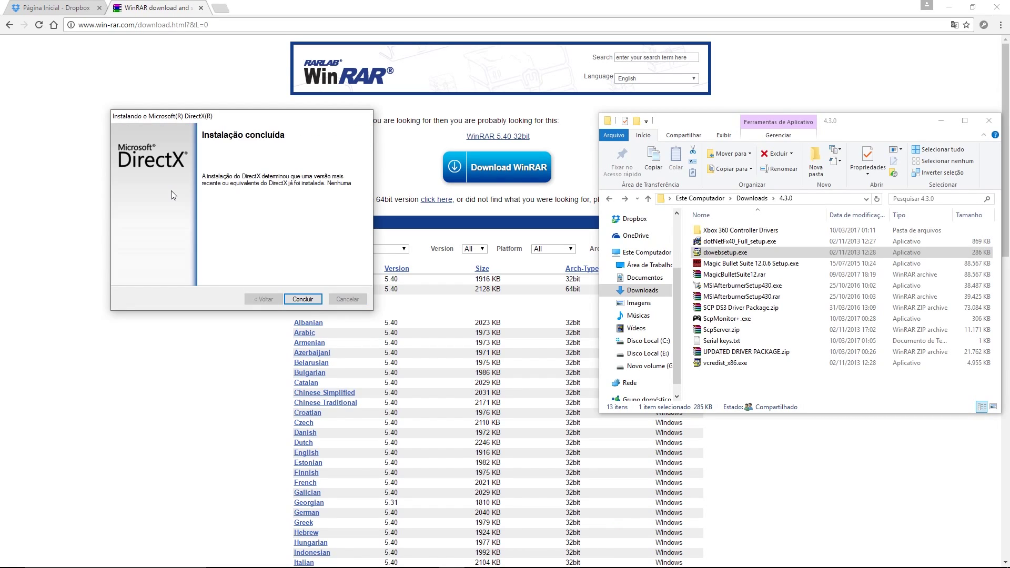
{"action": "left_click", "coordinate": [303, 299]}
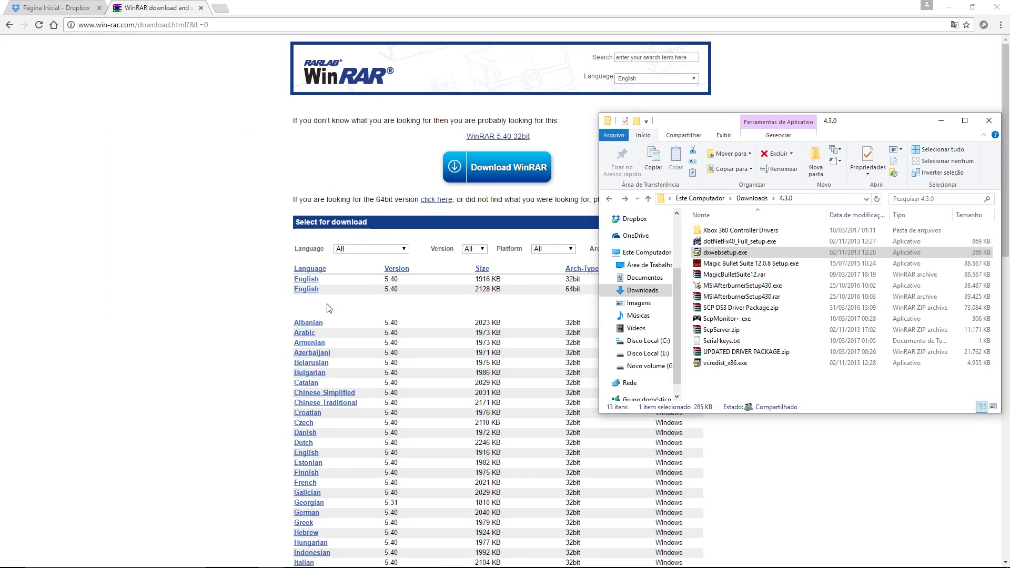
Step: Run dotNetFx40_Full_setup.exe and close its already-installed notice
{"action": "double_click", "coordinate": [717, 242]}
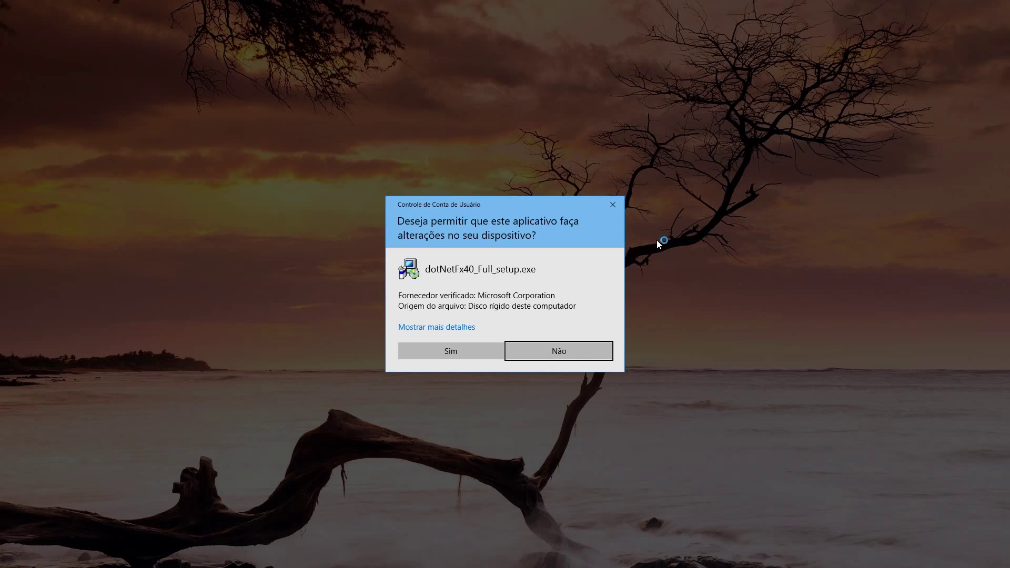
{"action": "left_click", "coordinate": [442, 345]}
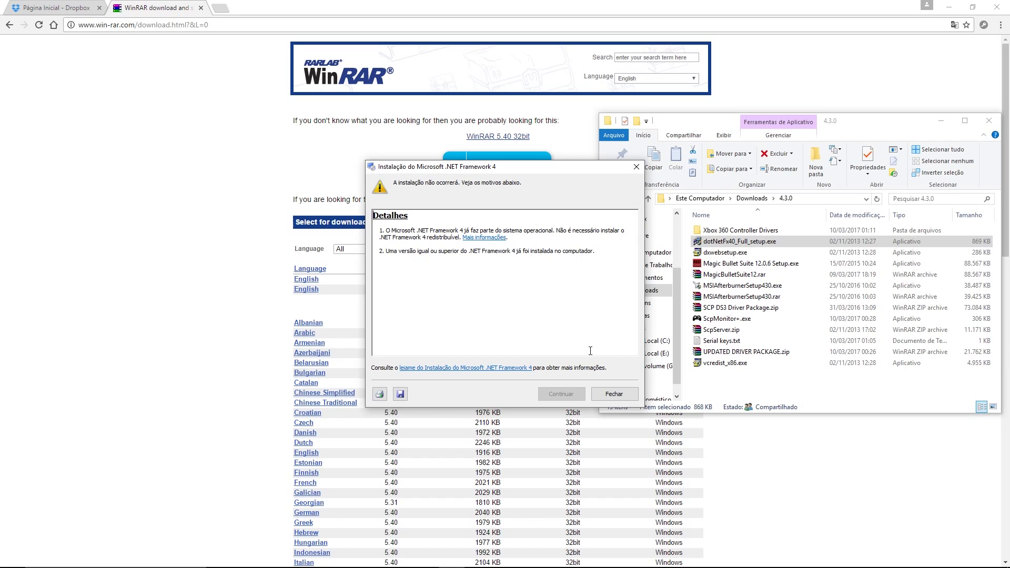
{"action": "left_click", "coordinate": [614, 394]}
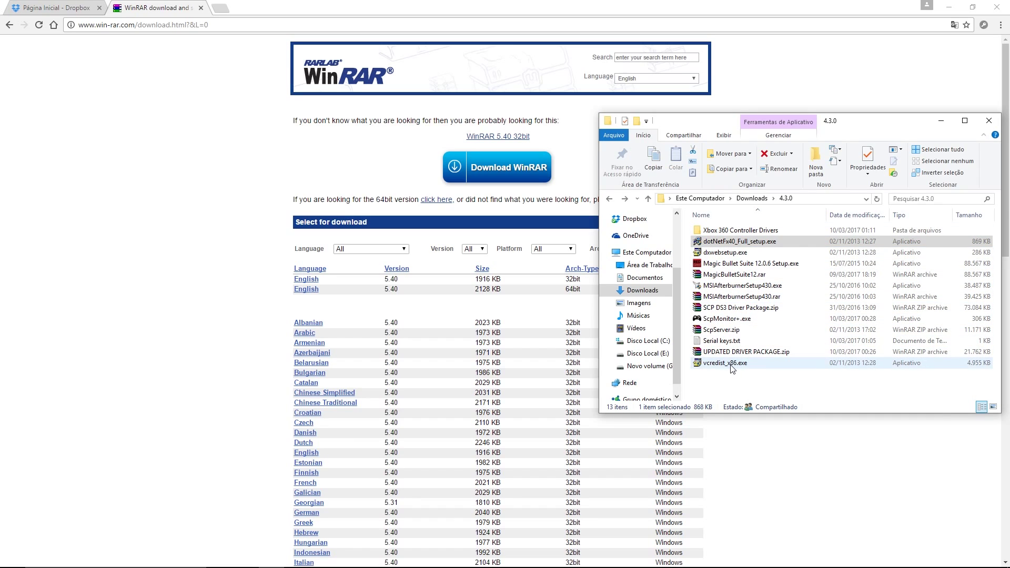
Step: Run vcredist_x86.exe and close the Visual C++ 2010 setup error about a newer version
{"action": "mouse_move", "coordinate": [732, 370]}
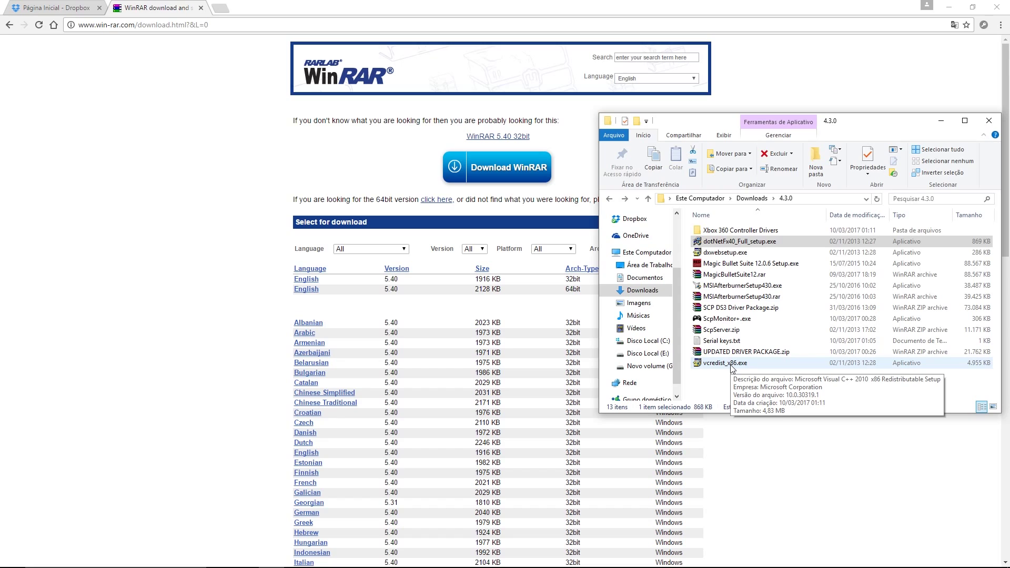
{"action": "left_click", "coordinate": [733, 364]}
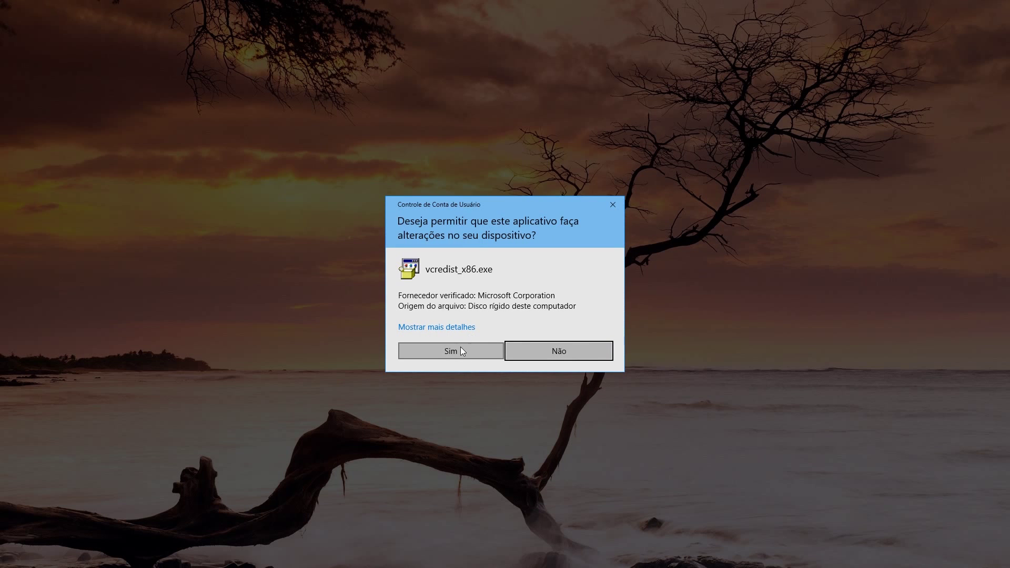
{"action": "left_click", "coordinate": [460, 346]}
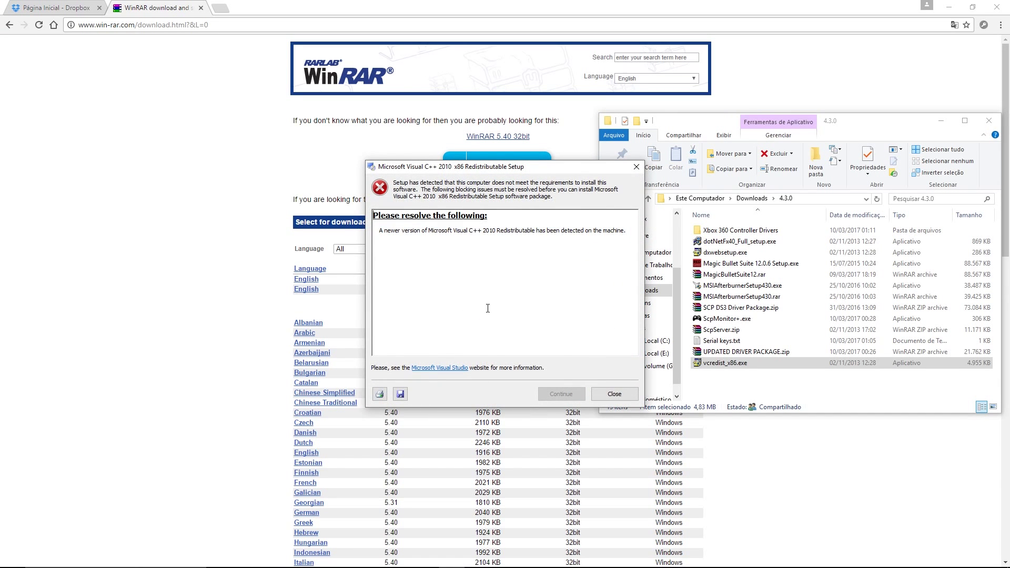
{"action": "left_click", "coordinate": [614, 394]}
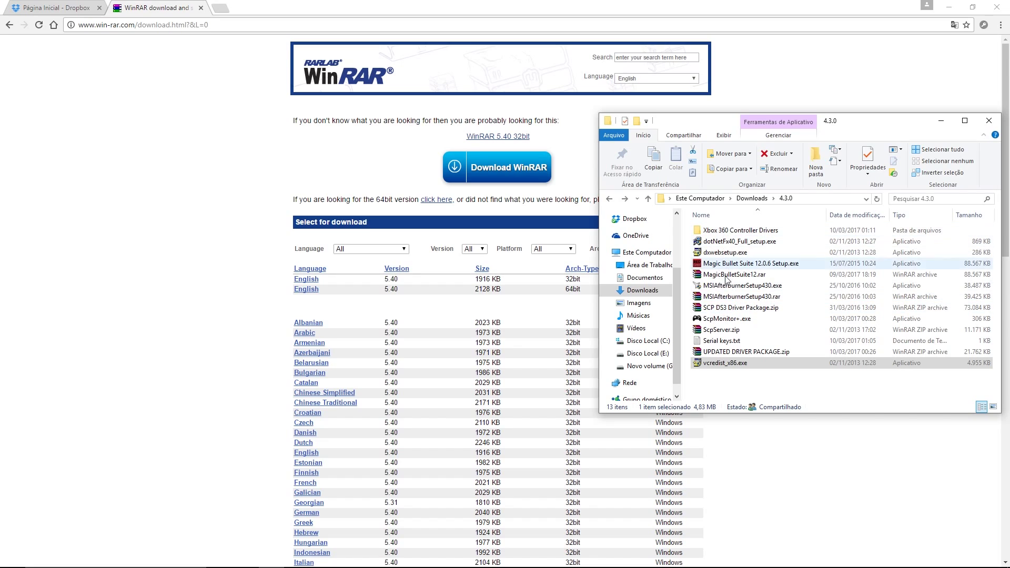
Step: Inspect SCP DS3 Driver Package.zip, then permanently delete the Xbox 360 Controller Drivers folder and three installers
{"action": "double_click", "coordinate": [726, 309]}
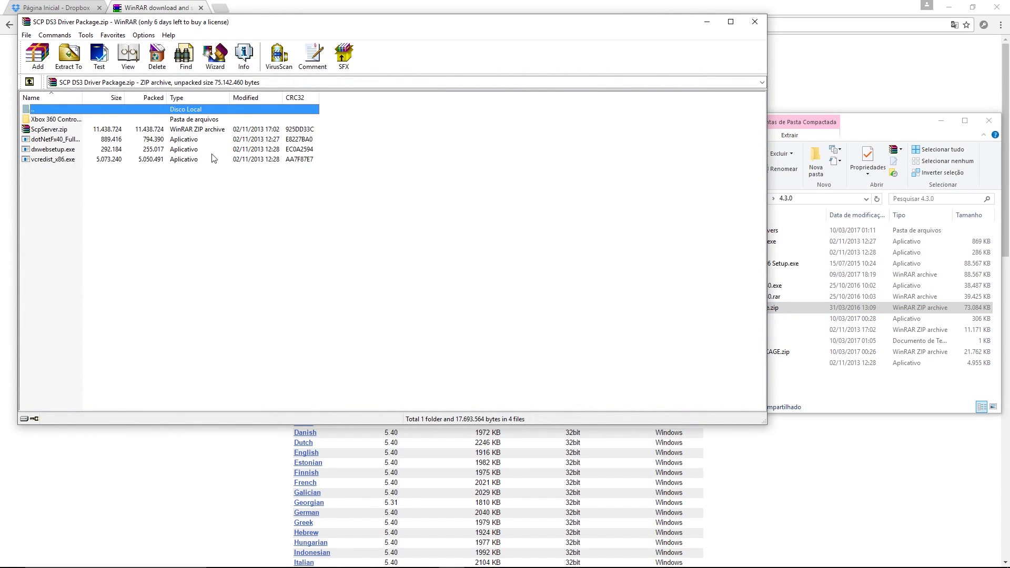
{"action": "left_click", "coordinate": [753, 23]}
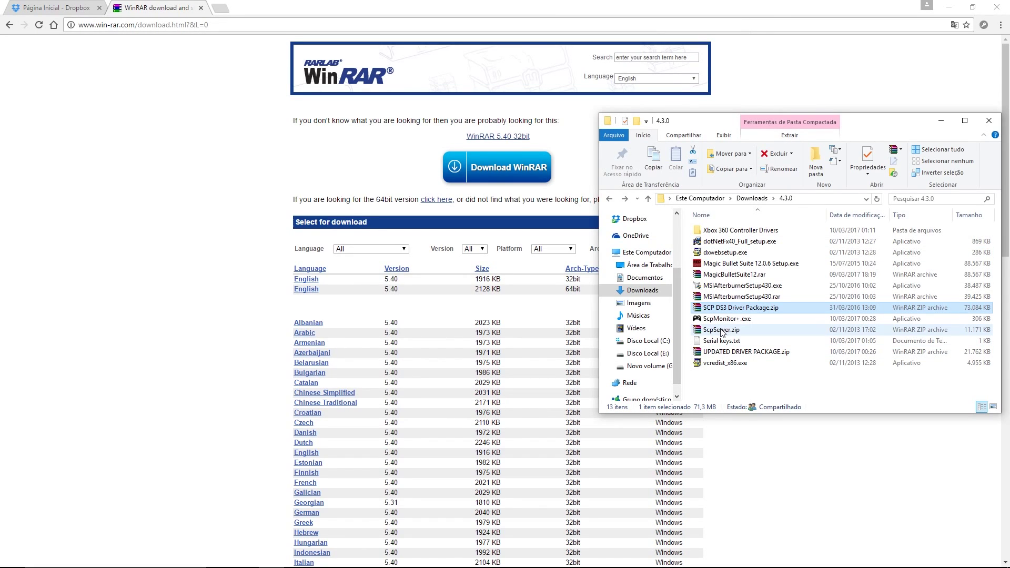
{"action": "left_click", "coordinate": [708, 230]}
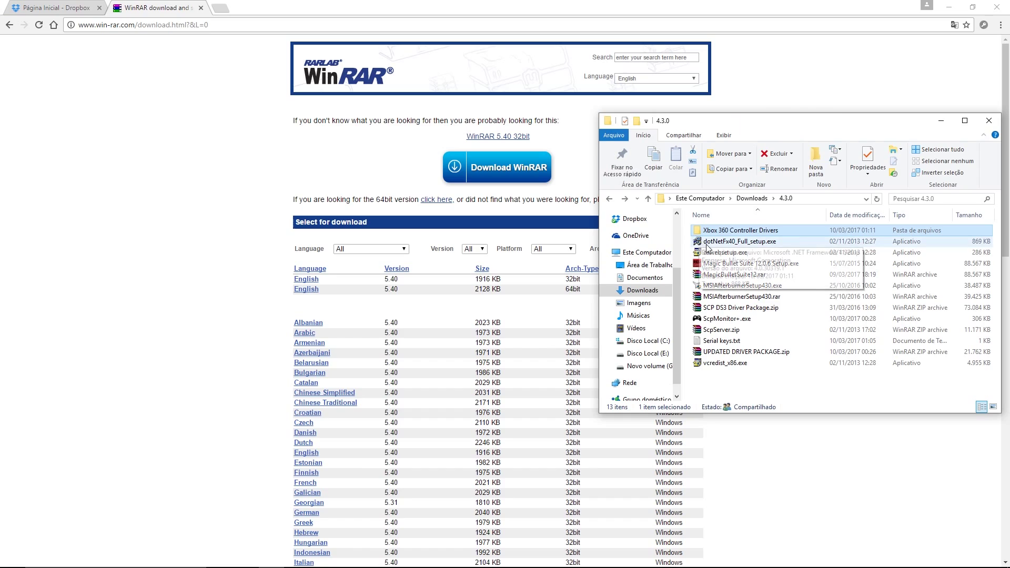
{"action": "left_click", "coordinate": [707, 242], "text": "ctrl"}
{"action": "left_click_drag", "start_coordinate": [707, 242], "coordinate": [699, 287]}
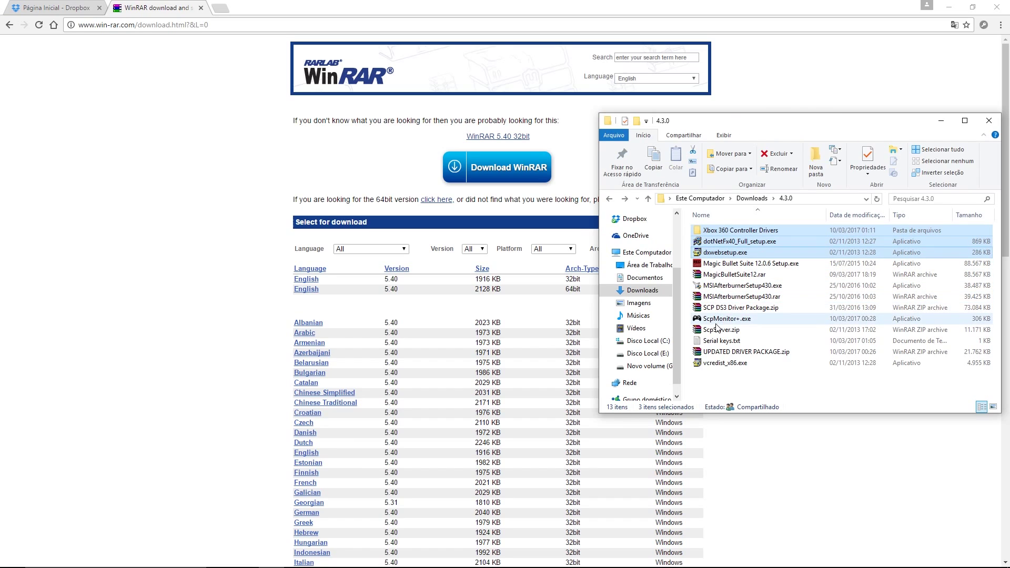
{"action": "left_click", "coordinate": [716, 364], "text": "ctrl"}
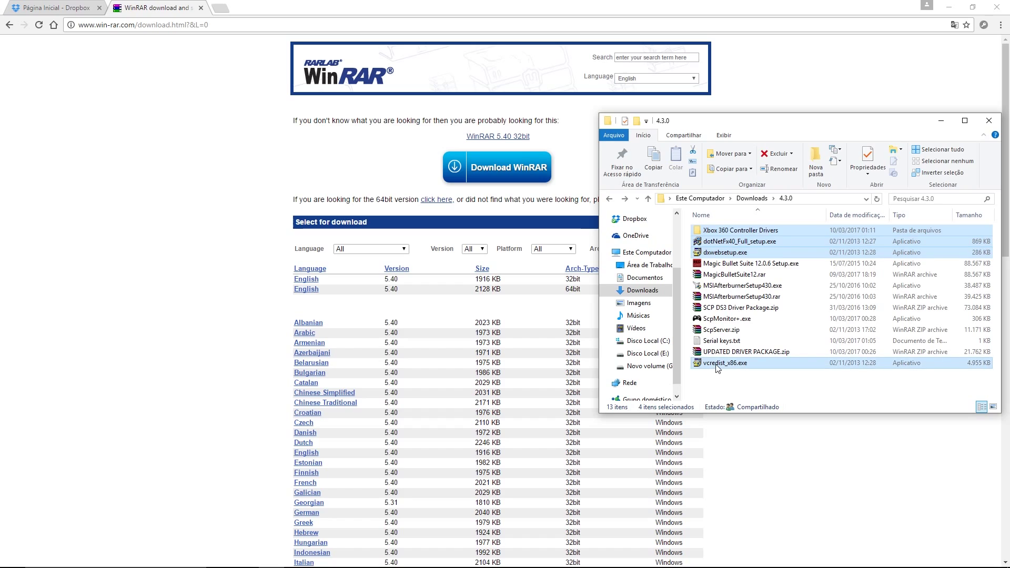
{"action": "key", "text": "shift+Delete"}
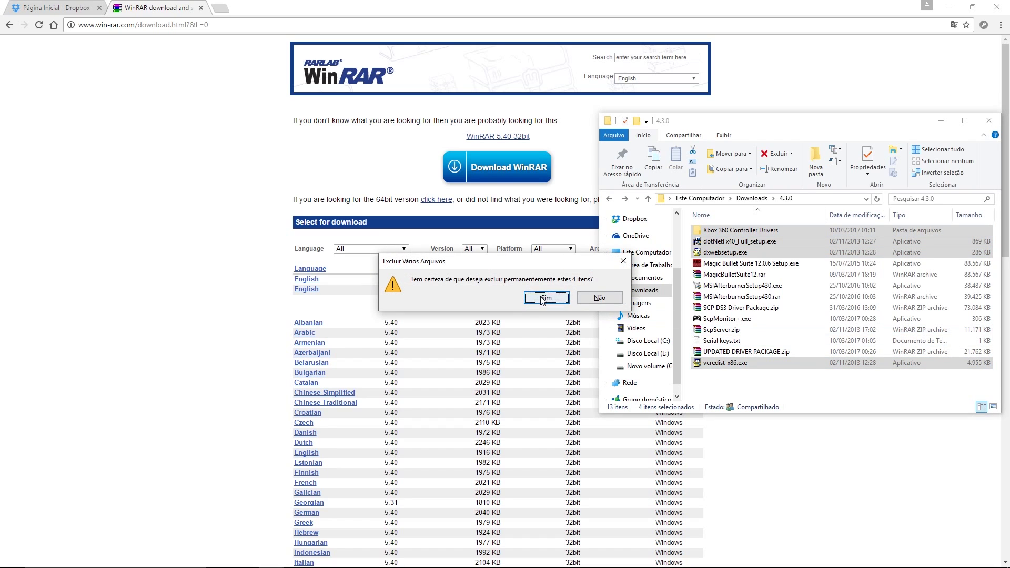
{"action": "left_click", "coordinate": [531, 297]}
Step: Extract ScpServer.zip to a ScpServer folder and open its bin subfolder
{"action": "right_click", "coordinate": [716, 298]}
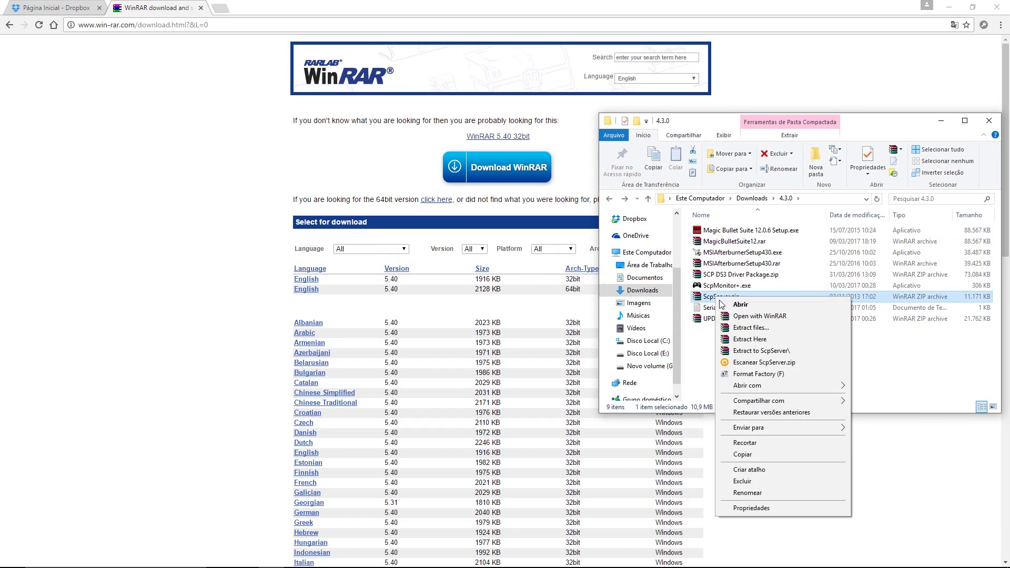
{"action": "left_click", "coordinate": [740, 351]}
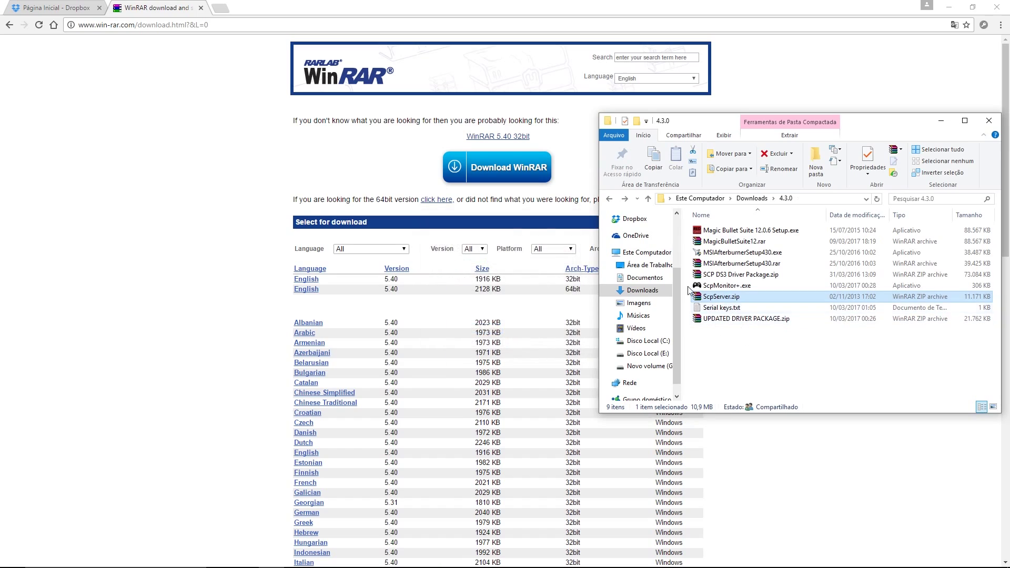
{"action": "double_click", "coordinate": [708, 230]}
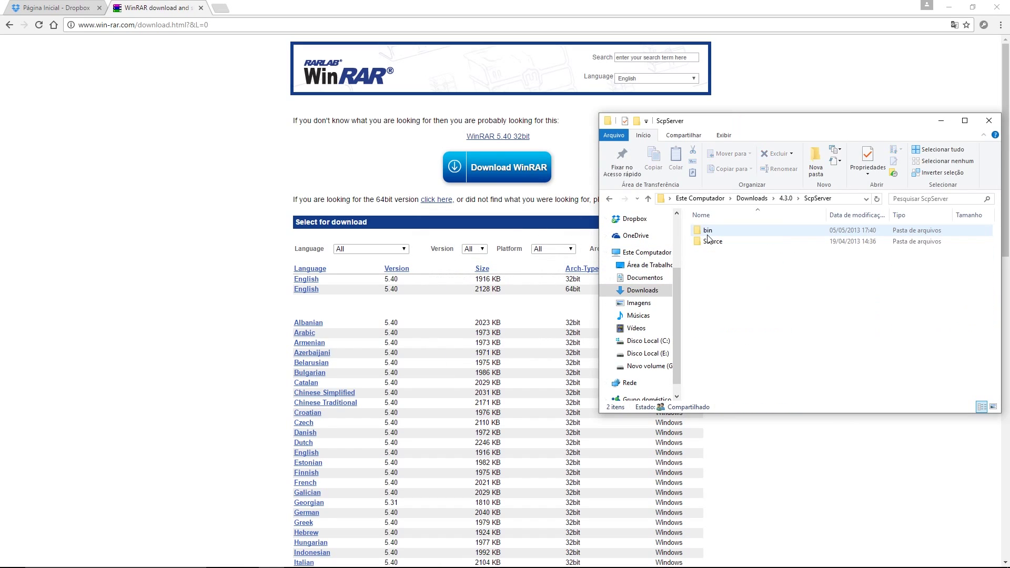
{"action": "double_click", "coordinate": [708, 230]}
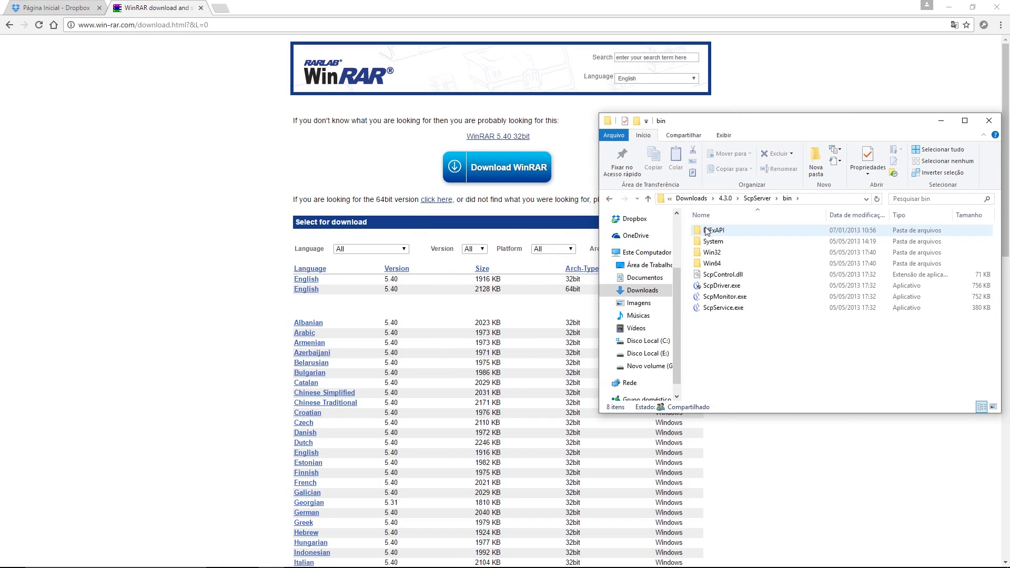
Step: Browse the Source subfolder, return to 4.3.0, and cancel renaming the ScpServer folder
{"action": "left_click", "coordinate": [609, 199]}
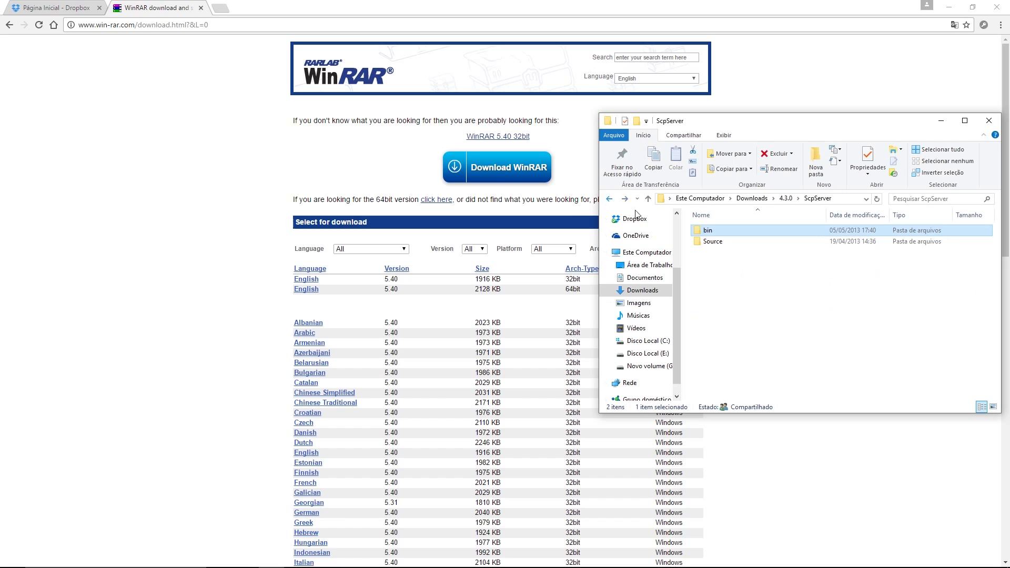
{"action": "double_click", "coordinate": [711, 241]}
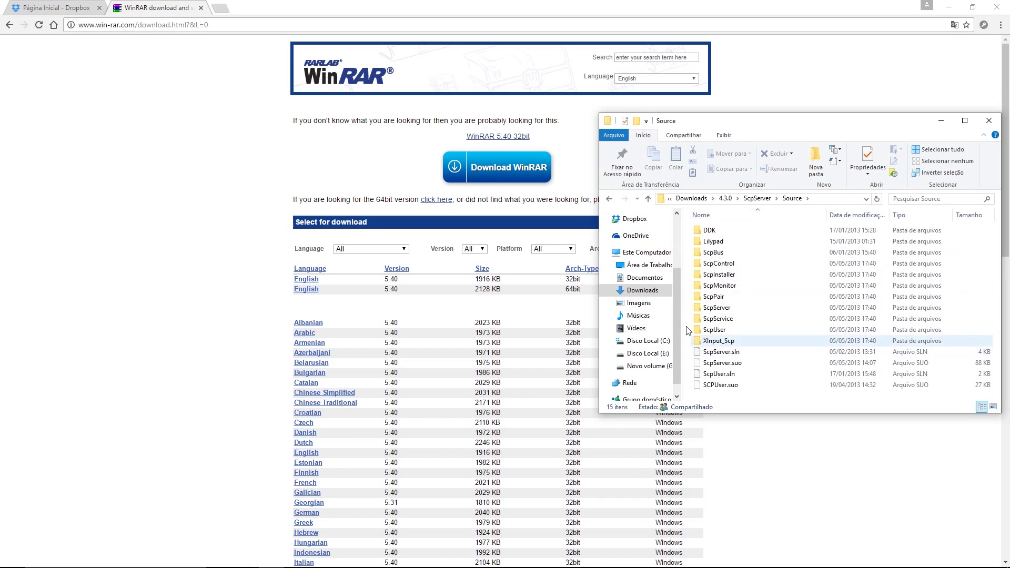
{"action": "left_click", "coordinate": [608, 199]}
{"action": "left_click", "coordinate": [609, 199]}
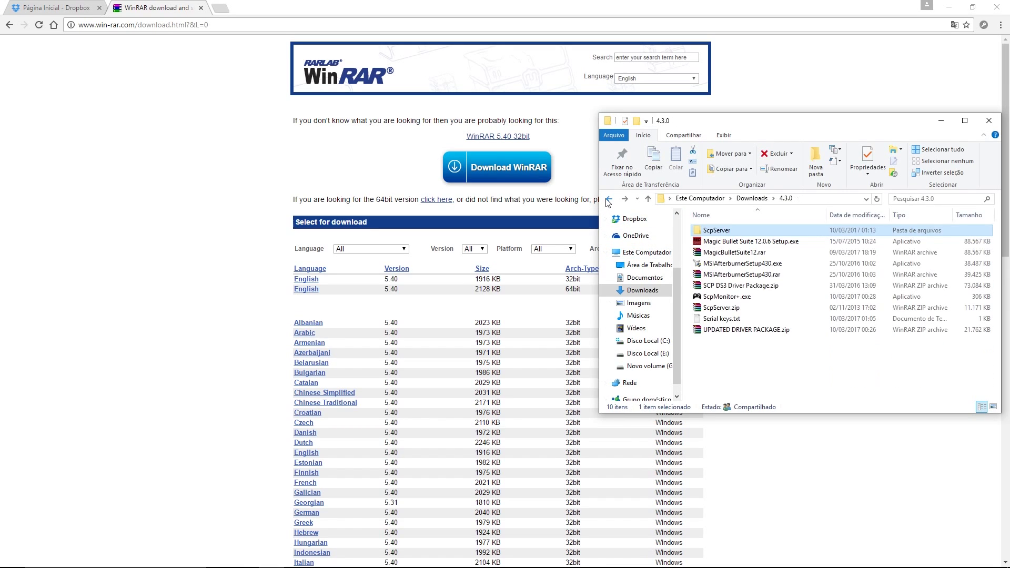
{"action": "double_click", "coordinate": [715, 232]}
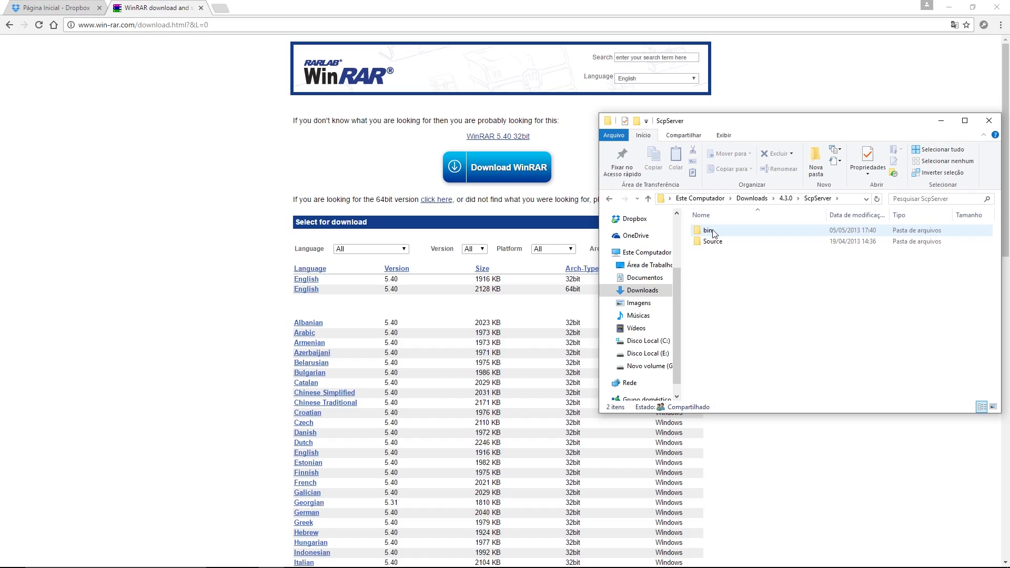
{"action": "left_click", "coordinate": [610, 199]}
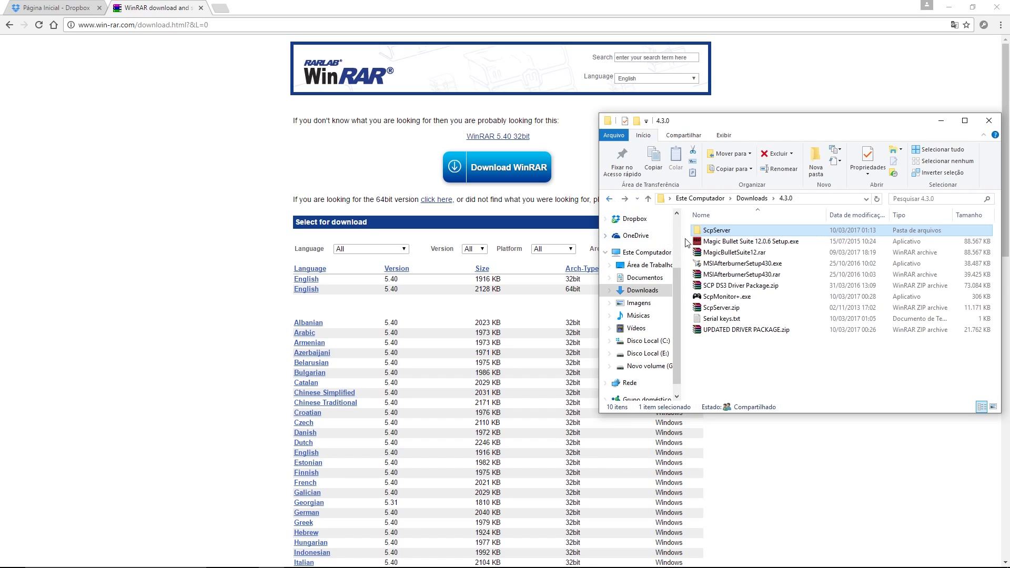
{"action": "left_click", "coordinate": [709, 234]}
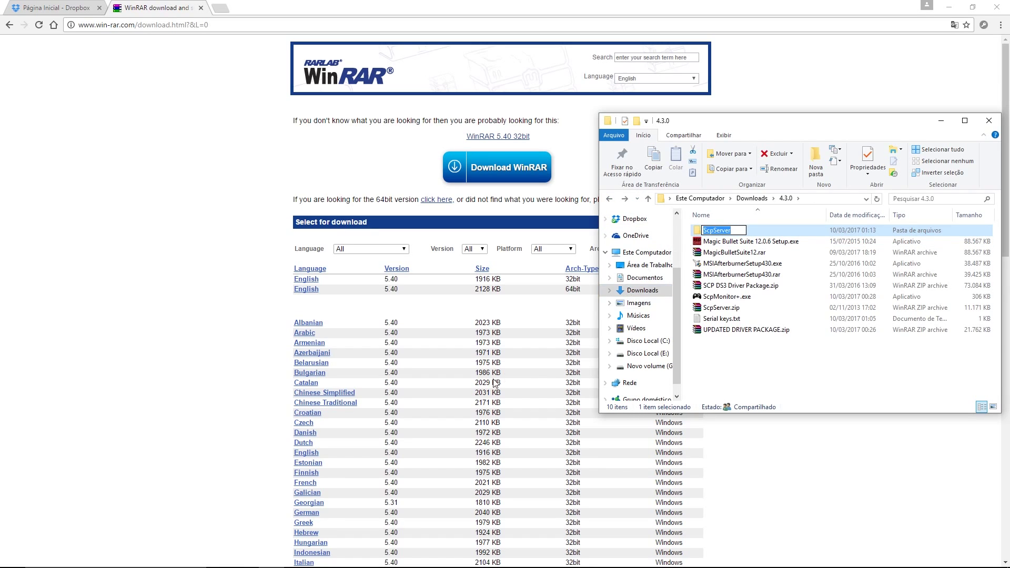
{"action": "left_click", "coordinate": [166, 446]}
Step: Navigate from the 4.3.0 window to Arquivos de Programas on Disco Local (C:)
{"action": "key", "text": "super"}
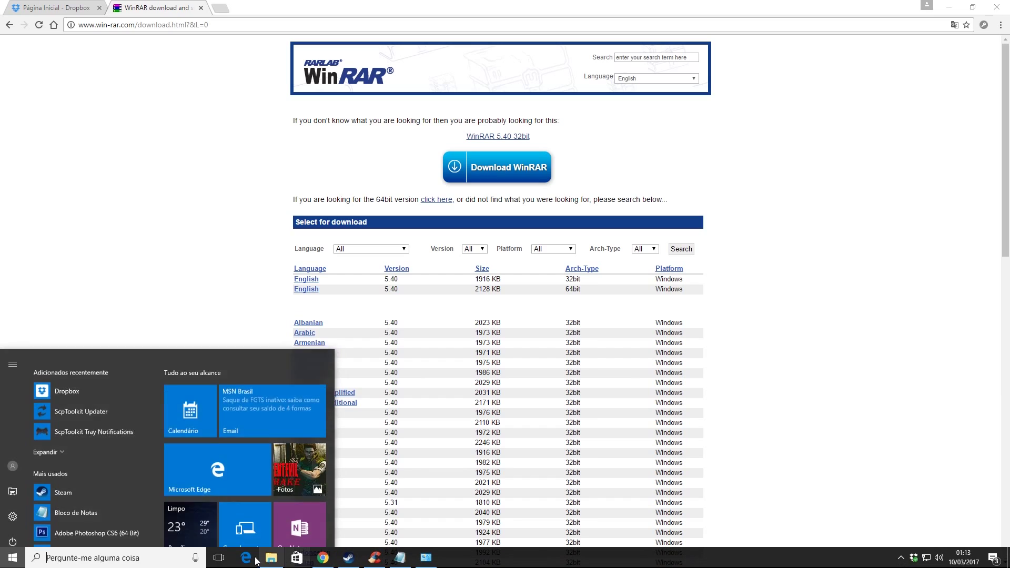
{"action": "left_click", "coordinate": [270, 559]}
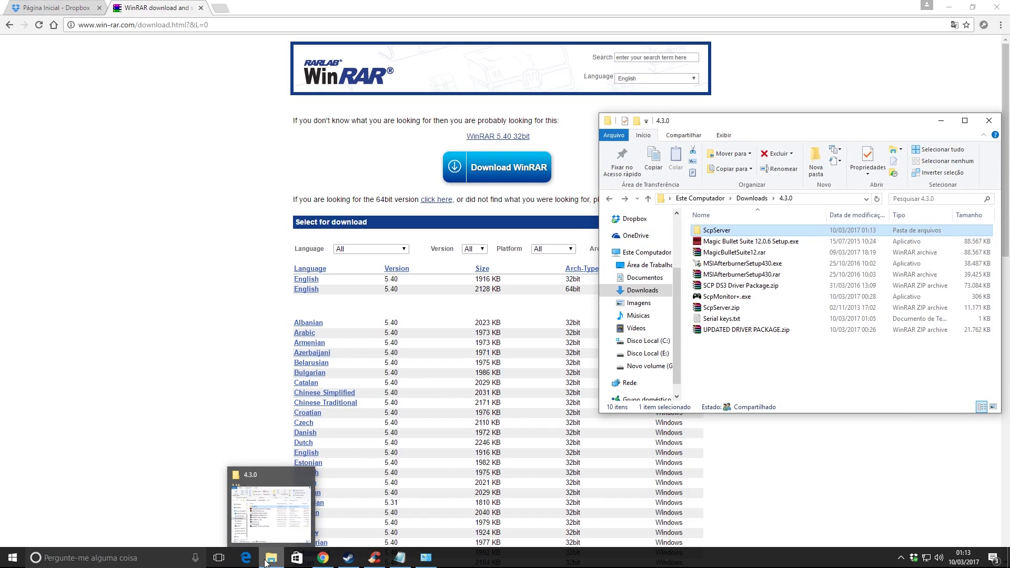
{"action": "left_click", "coordinate": [648, 341]}
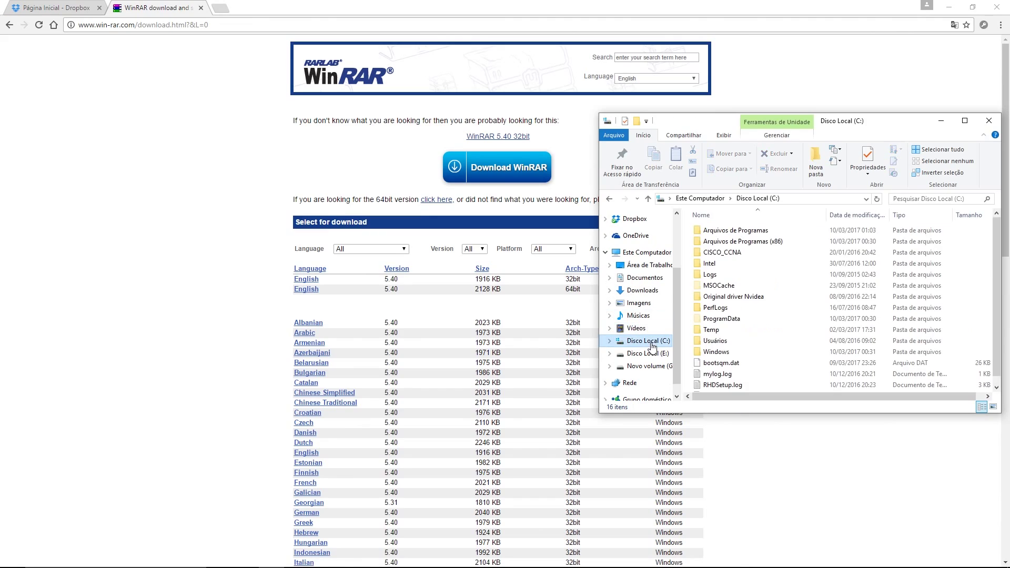
{"action": "double_click", "coordinate": [748, 230]}
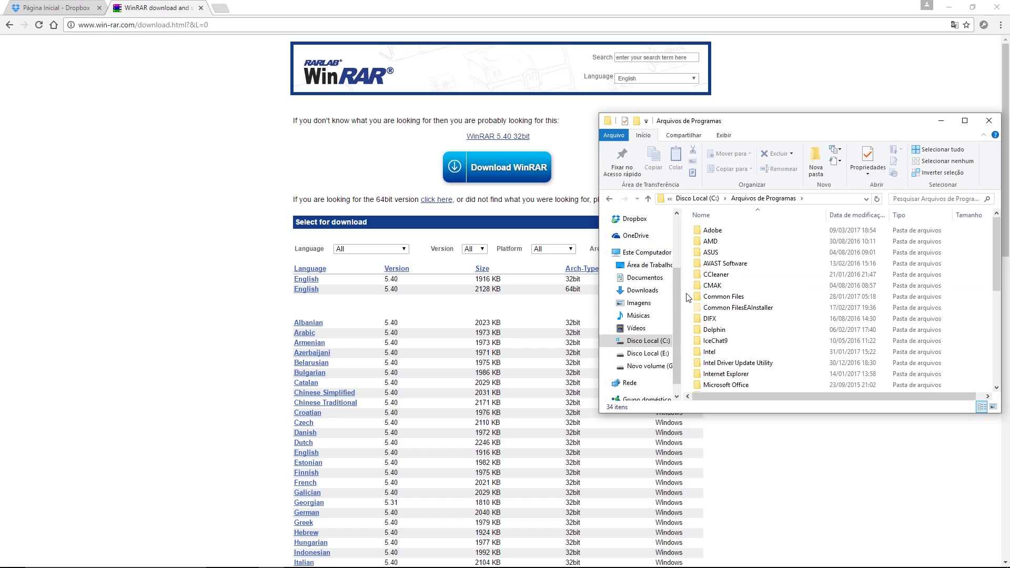
{"action": "right_click", "coordinate": [689, 297]}
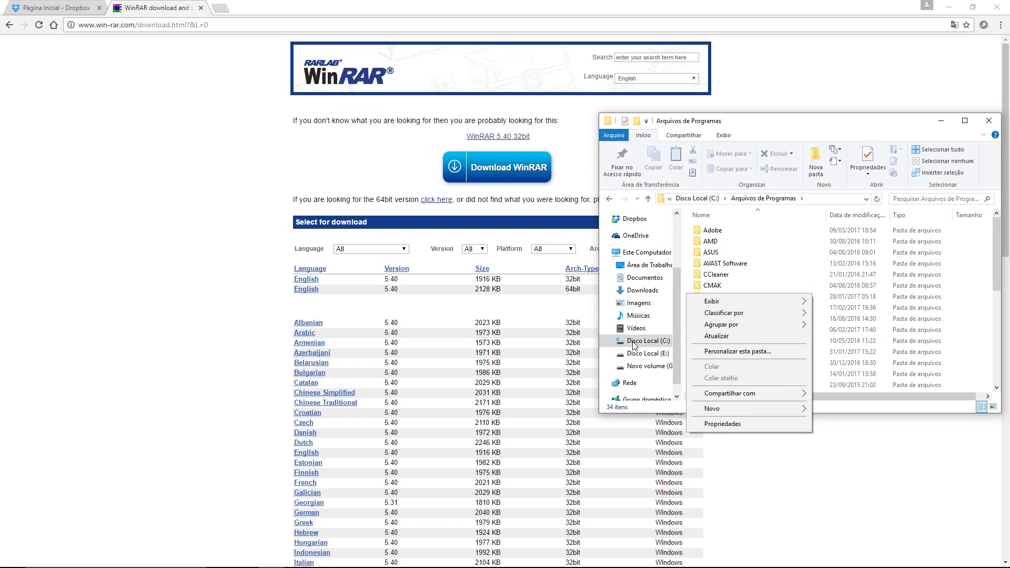
Step: Create a new folder named 'SPC Server' in Arquivos de Programas and open it
{"action": "right_click", "coordinate": [684, 278]}
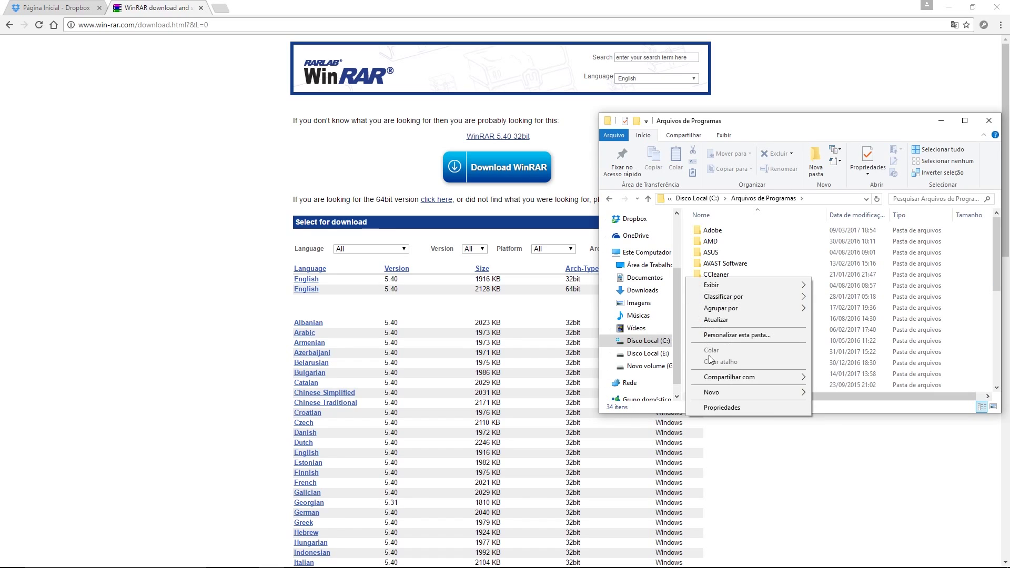
{"action": "mouse_move", "coordinate": [718, 394]}
{"action": "left_click", "coordinate": [830, 393]}
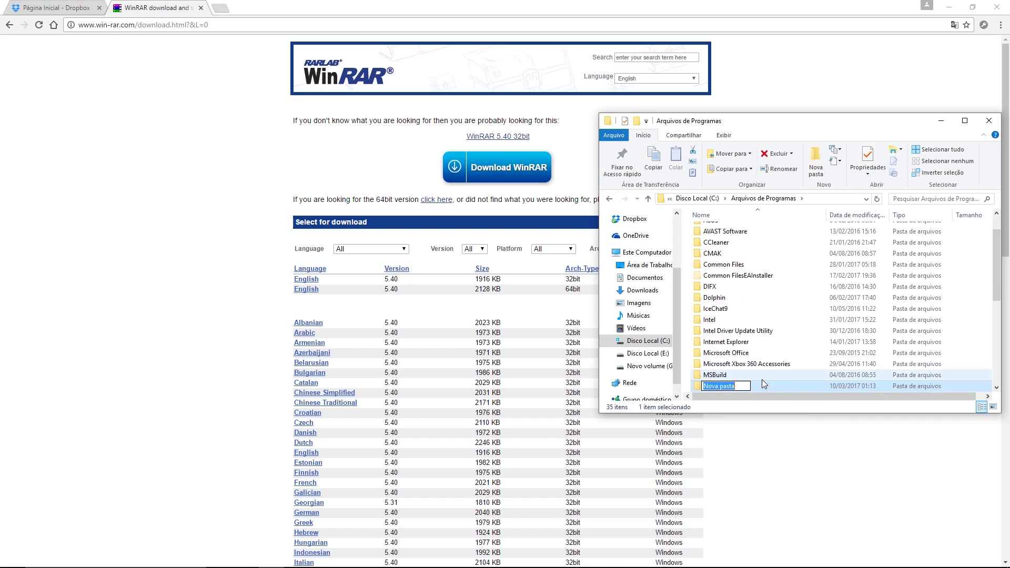
{"action": "type", "text": "SPC Server"}
{"action": "key", "text": "Return"}
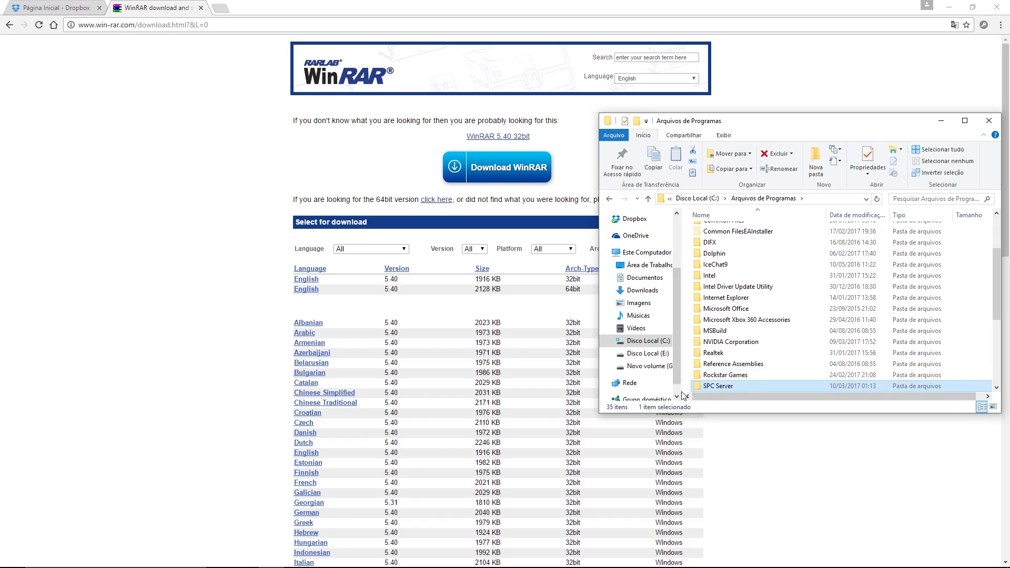
{"action": "double_click", "coordinate": [718, 388]}
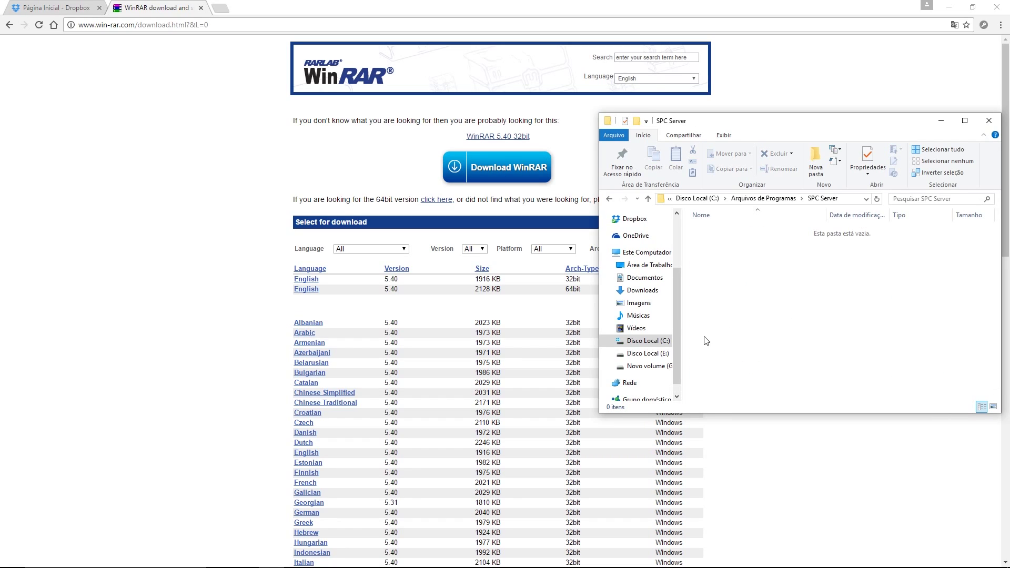
Step: Minimize the SPC Server window and restore it from the taskbar
{"action": "left_click", "coordinate": [297, 557]}
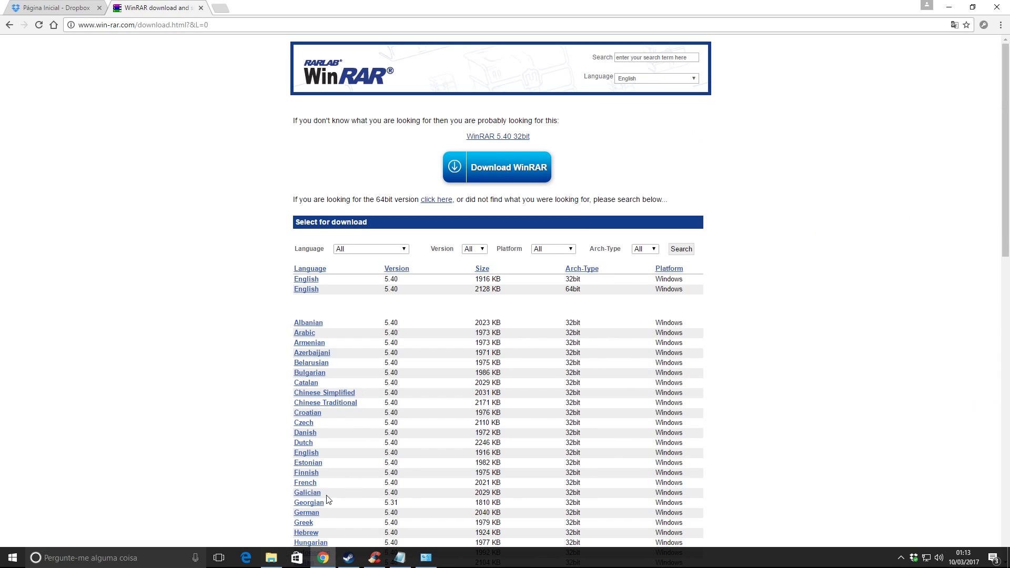
{"action": "key", "text": "super"}
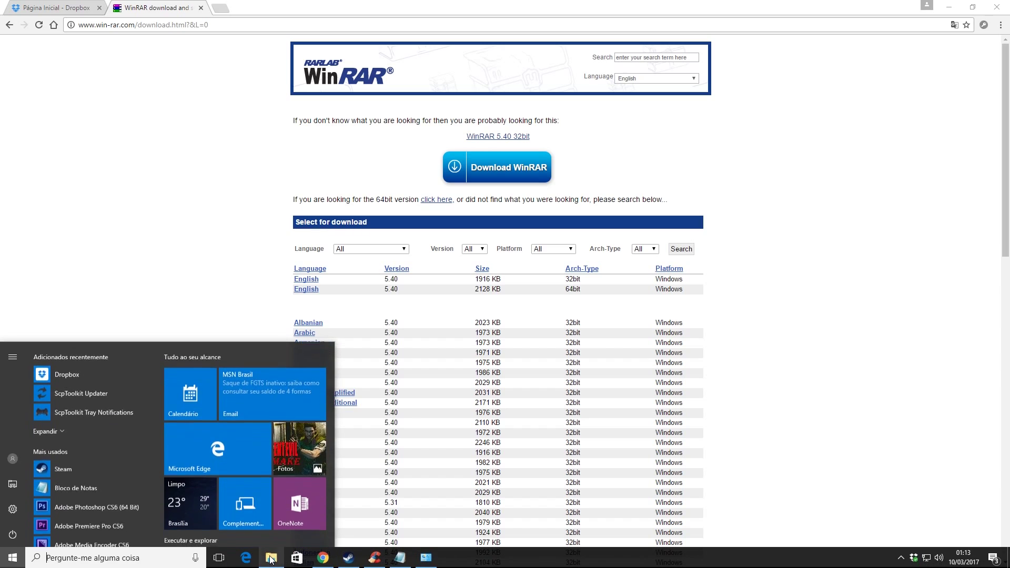
{"action": "left_click", "coordinate": [297, 558]}
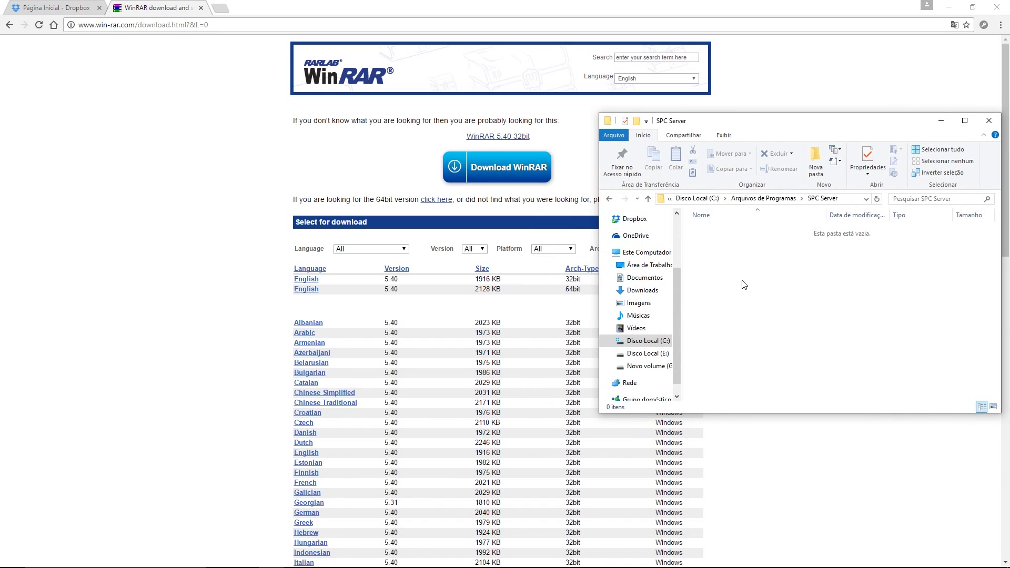
Step: Copy the bin folder from Downloads\4.3.0\ScpServer into SPC Server with administrator permission, then open it
{"action": "key", "text": "super+e"}
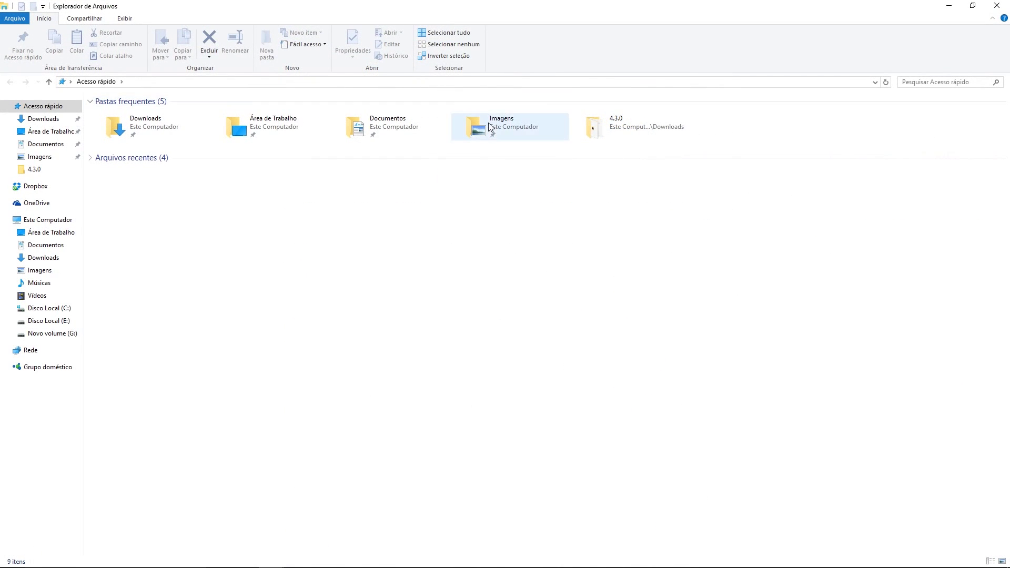
{"action": "left_click", "coordinate": [973, 6]}
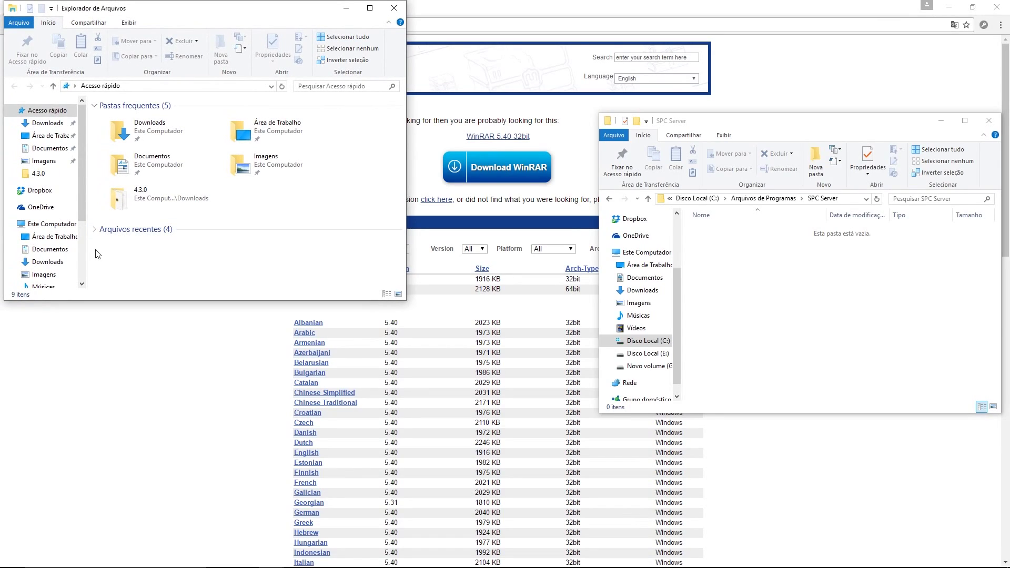
{"action": "left_click", "coordinate": [38, 173]}
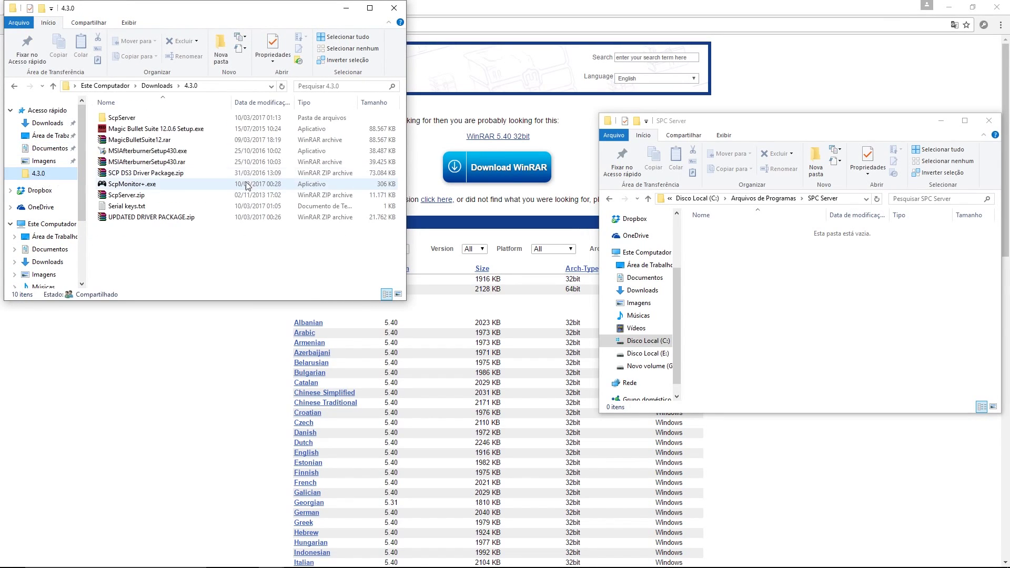
{"action": "double_click", "coordinate": [119, 119]}
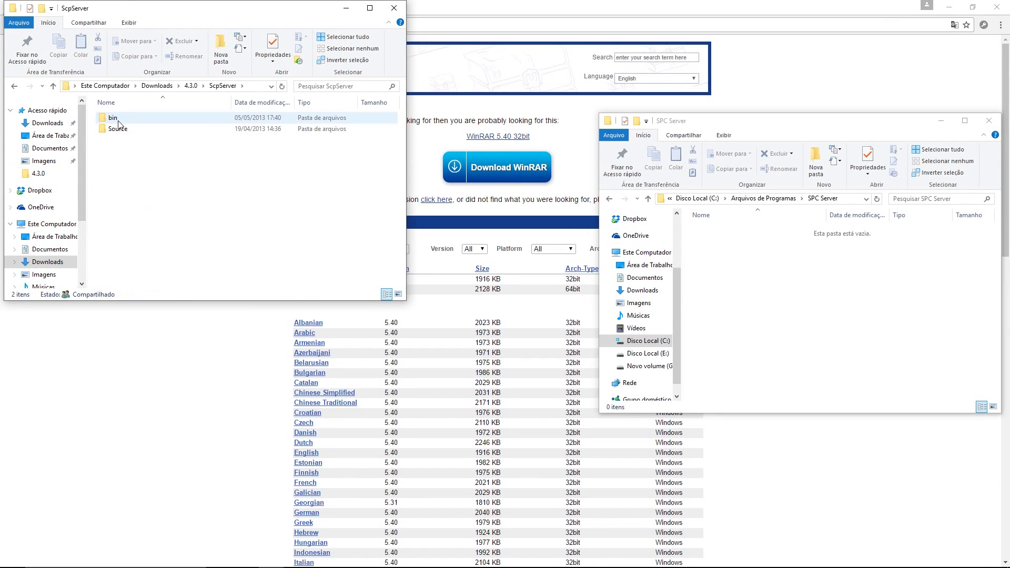
{"action": "left_click", "coordinate": [118, 120]}
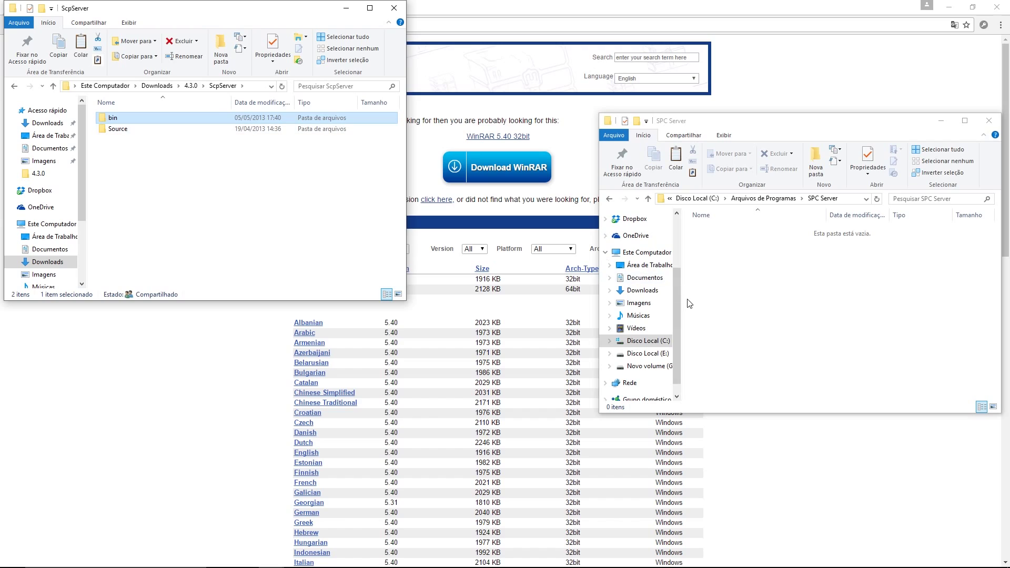
{"action": "left_click", "coordinate": [731, 280]}
{"action": "key", "text": "ctrl+v"}
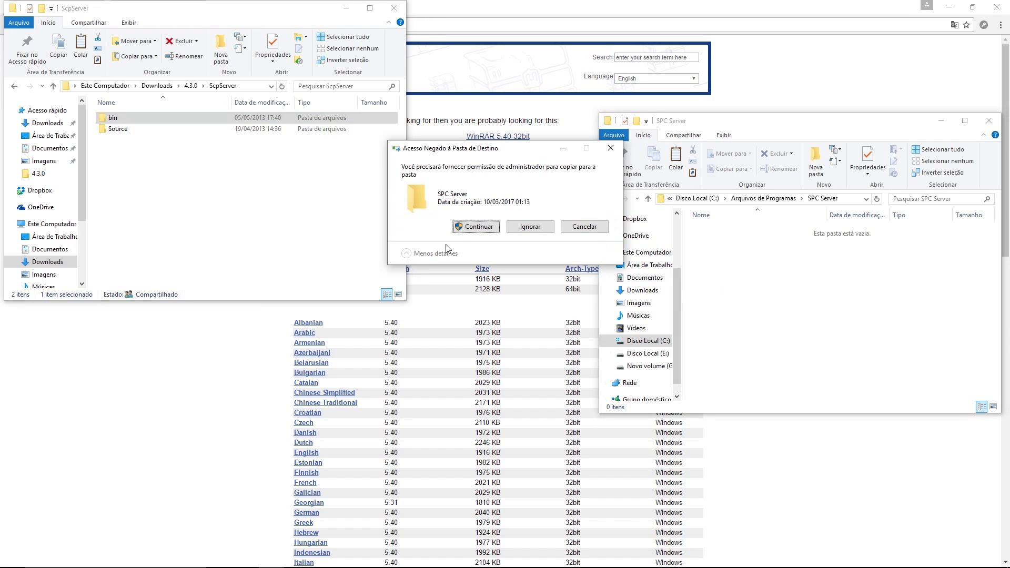
{"action": "left_click", "coordinate": [476, 227]}
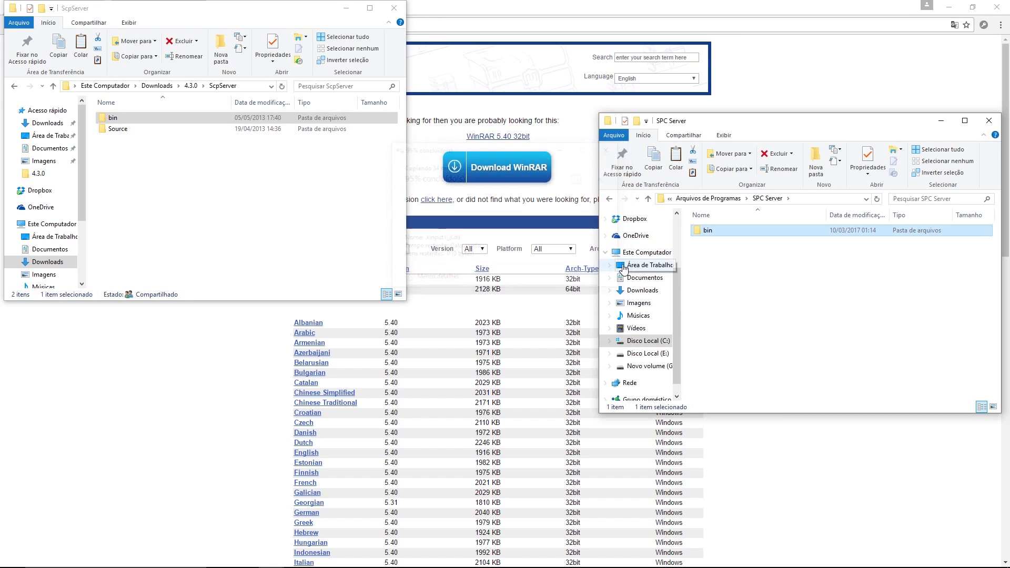
{"action": "double_click", "coordinate": [714, 234]}
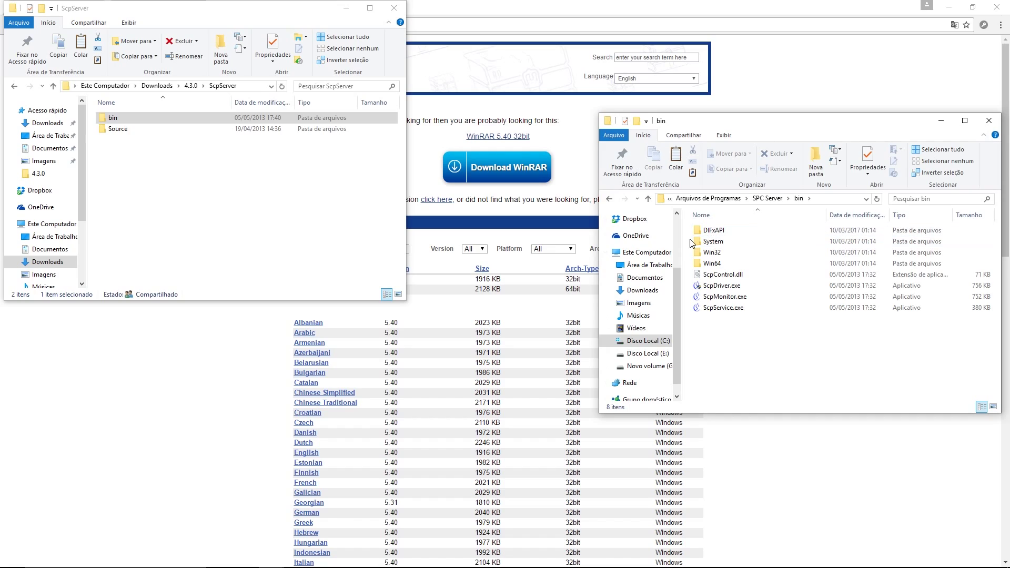
Step: Launch ScpDriver.exe with administrator approval, then exit the installer without installing
{"action": "left_click", "coordinate": [720, 290]}
{"action": "double_click", "coordinate": [720, 287]}
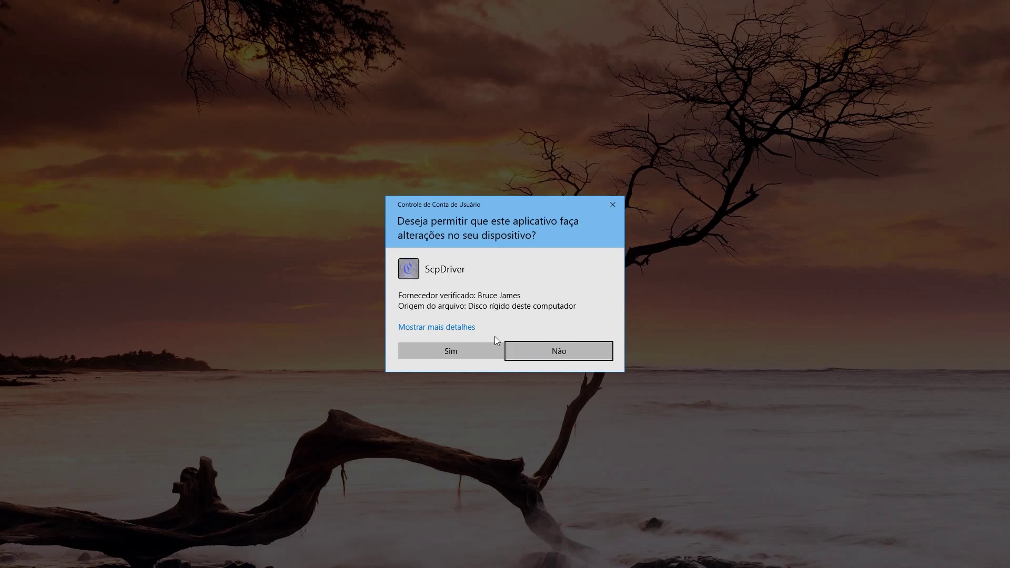
{"action": "left_click", "coordinate": [455, 348]}
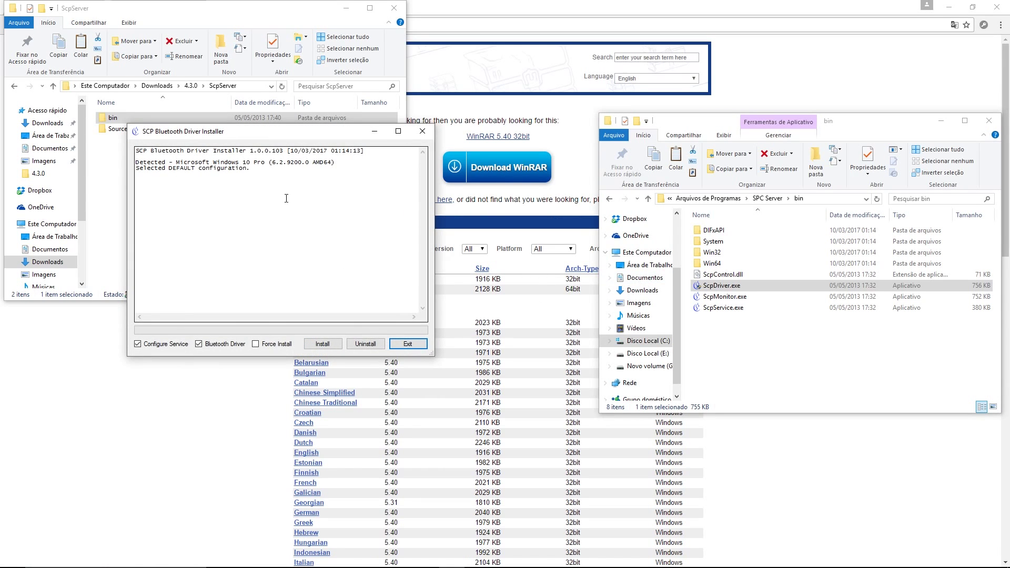
{"action": "left_click", "coordinate": [422, 131]}
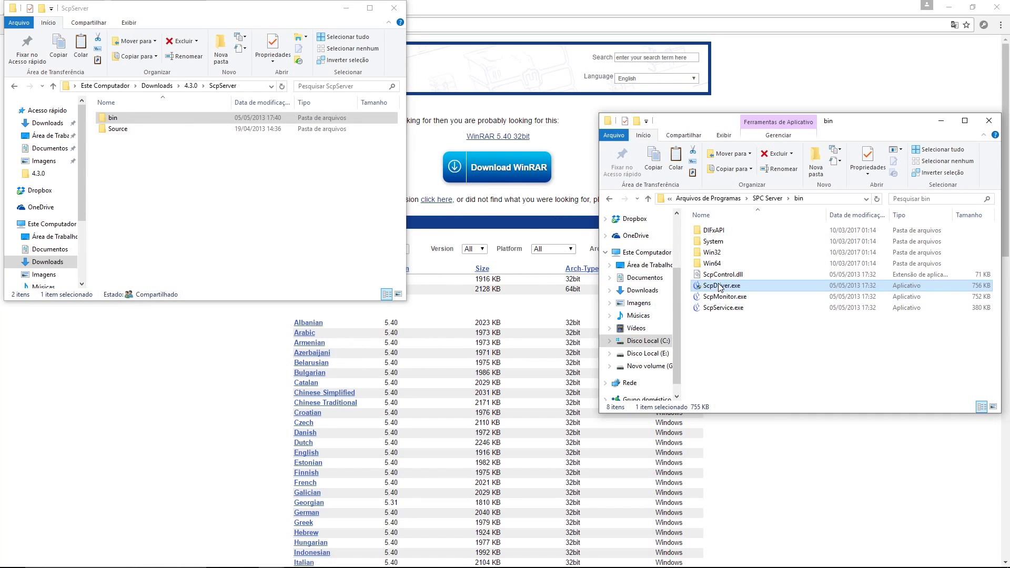
Step: Review the properties of ScpDriver.exe, ScpMonitor.exe and ScpService.exe
{"action": "right_click", "coordinate": [720, 287]}
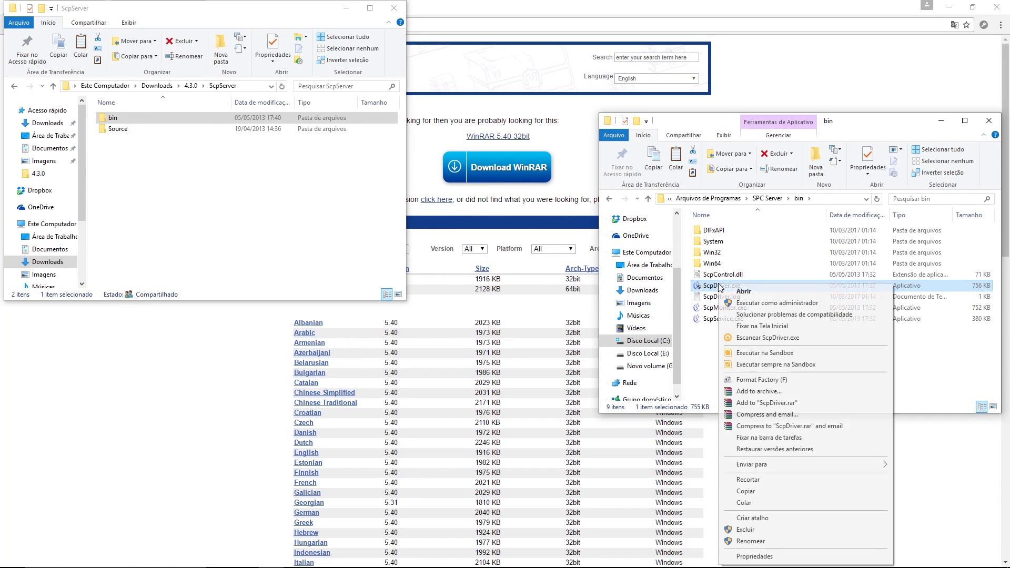
{"action": "left_click", "coordinate": [764, 556]}
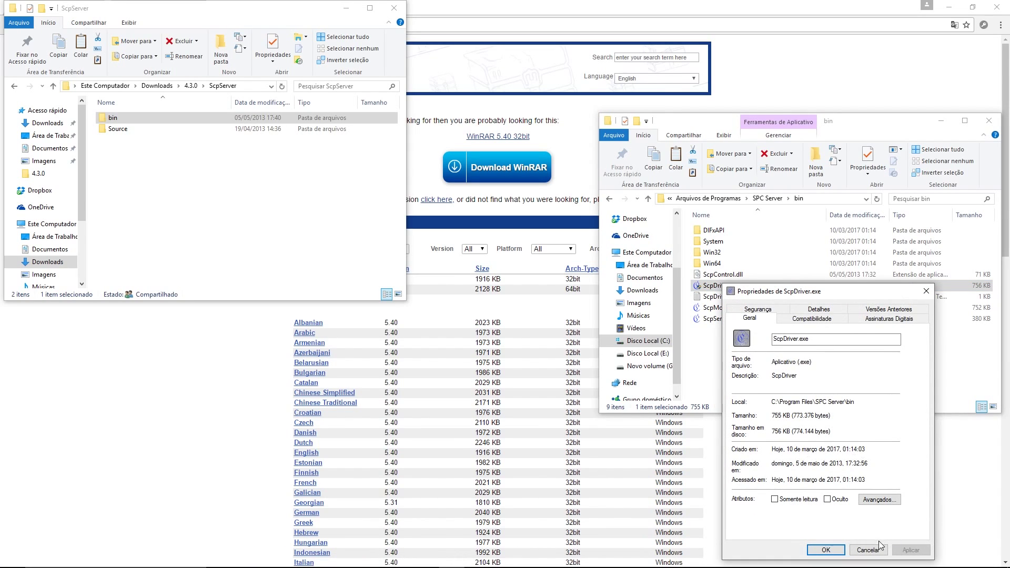
{"action": "left_click", "coordinate": [867, 550]}
{"action": "right_click", "coordinate": [726, 307]}
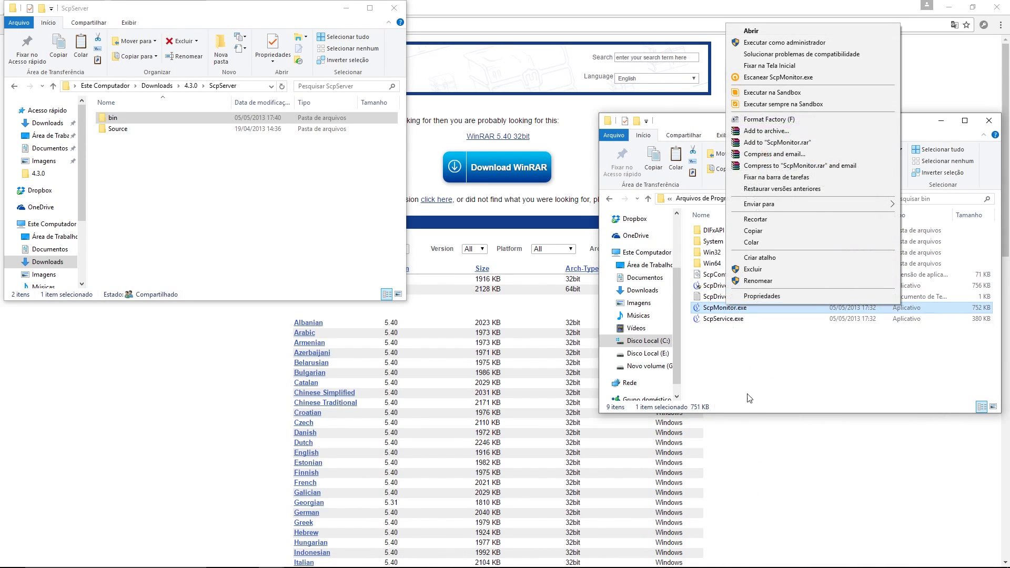
{"action": "left_click", "coordinate": [757, 296]}
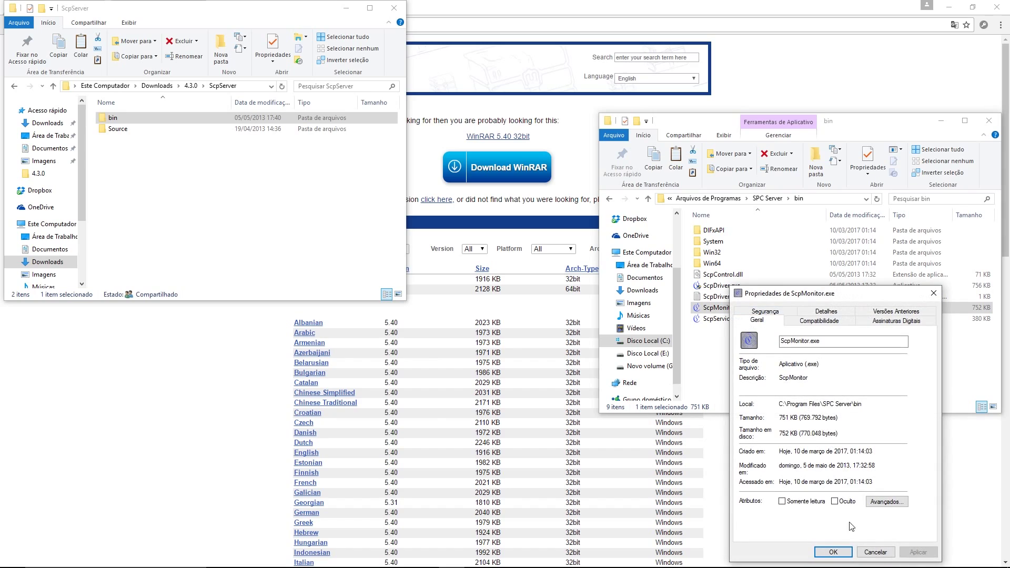
{"action": "left_click", "coordinate": [867, 550]}
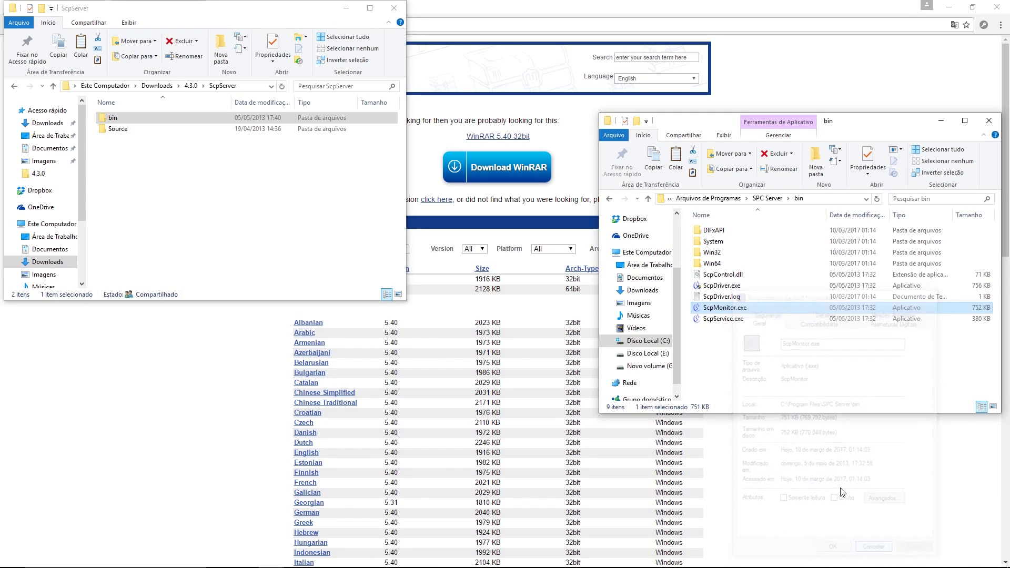
{"action": "right_click", "coordinate": [744, 321]}
{"action": "left_click", "coordinate": [745, 312]}
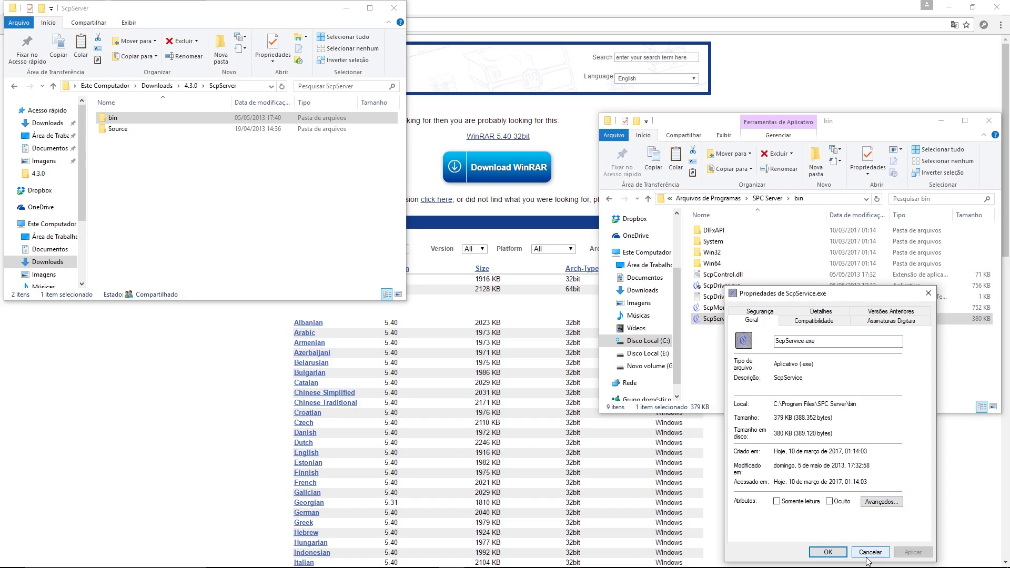
{"action": "left_click", "coordinate": [869, 552]}
Step: Run ScpDriver.exe as administrator, install the DS3 service and bus driver, then exit
{"action": "double_click", "coordinate": [720, 286]}
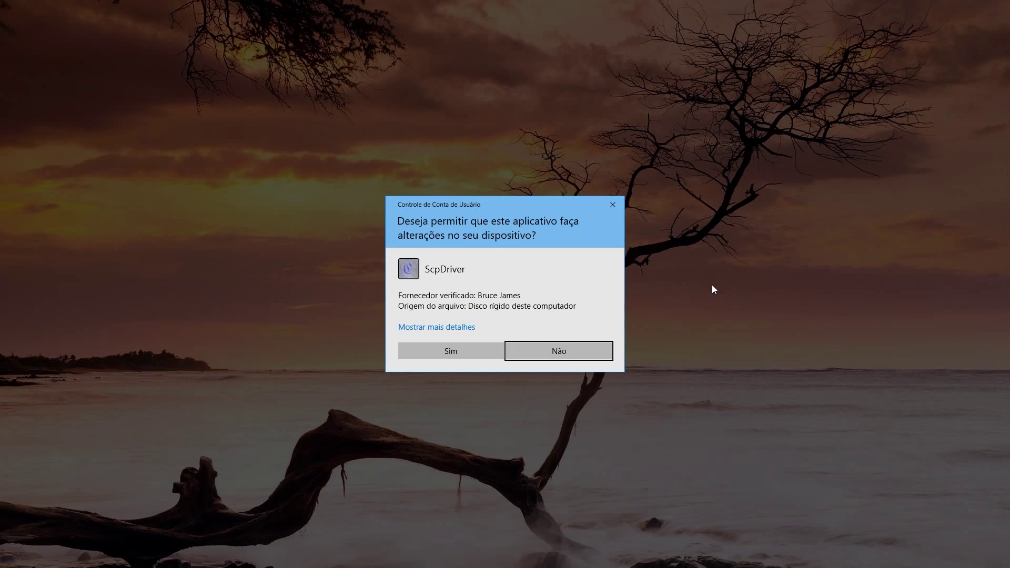
{"action": "left_click", "coordinate": [444, 353]}
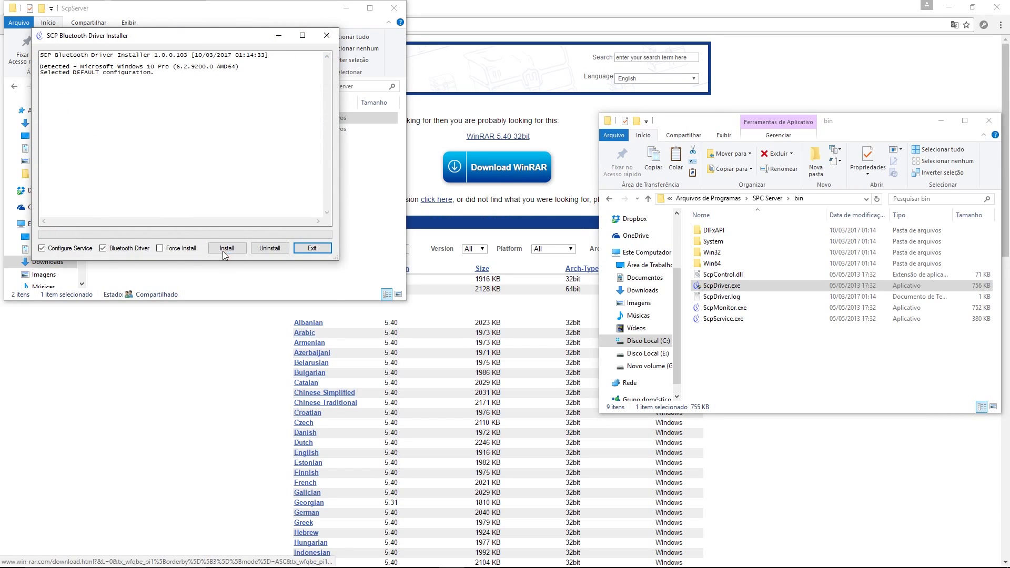
{"action": "left_click", "coordinate": [228, 252]}
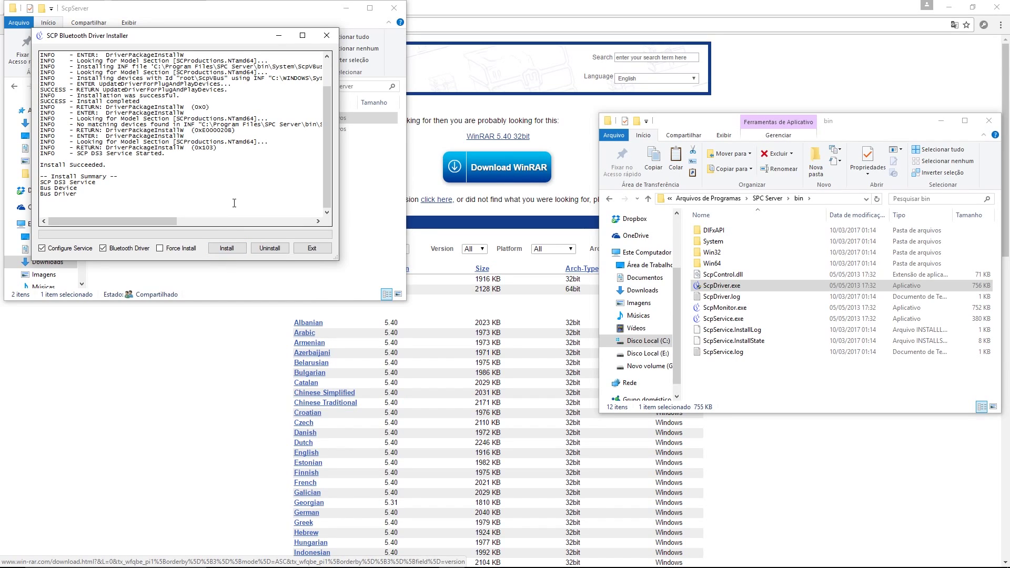
{"action": "left_click", "coordinate": [315, 249]}
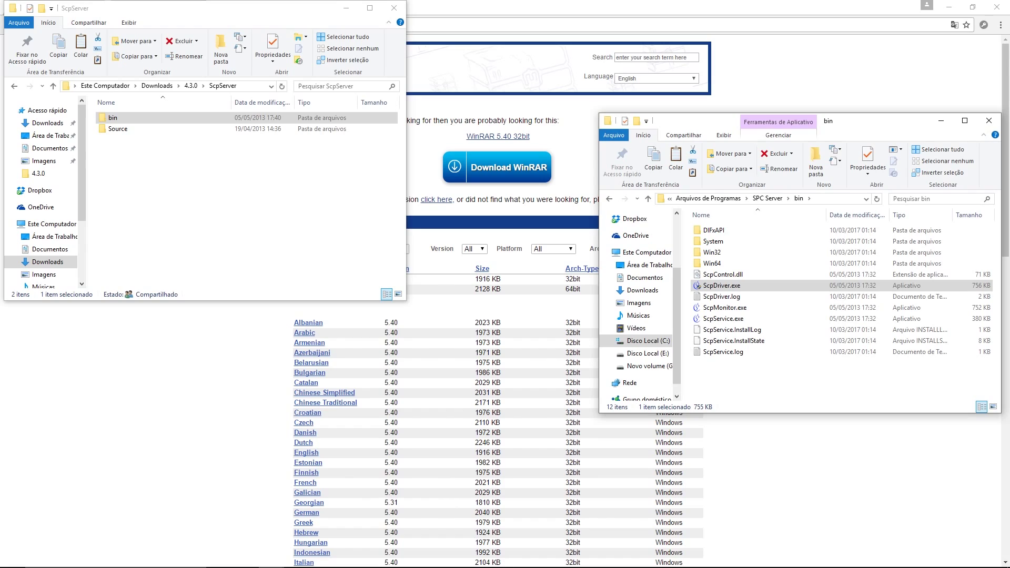
Step: Bring the browser and then the bin folder window to the front from the taskbar
{"action": "mouse_move", "coordinate": [667, 565]}
{"action": "left_click", "coordinate": [902, 559]}
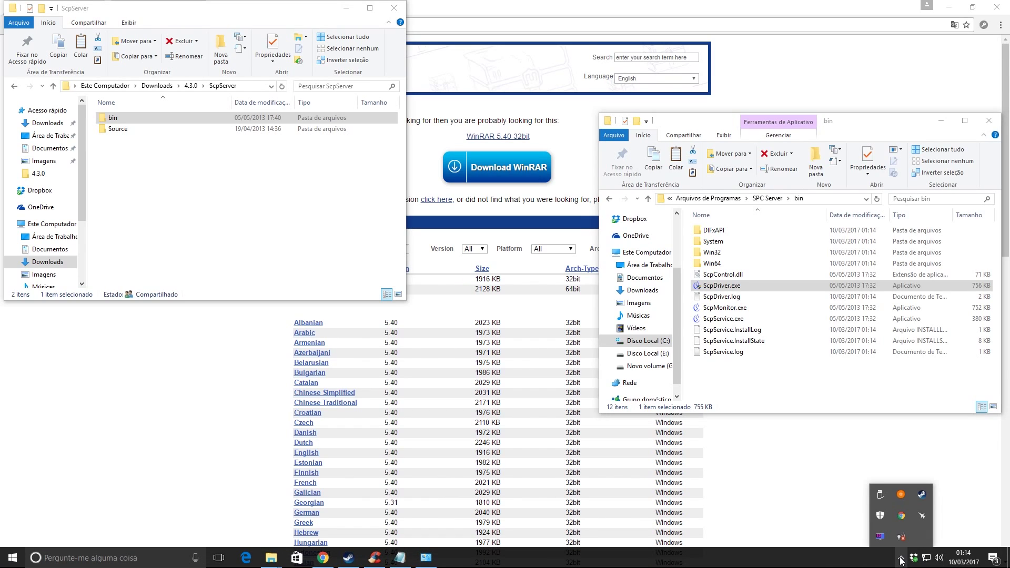
{"action": "left_click", "coordinate": [810, 514]}
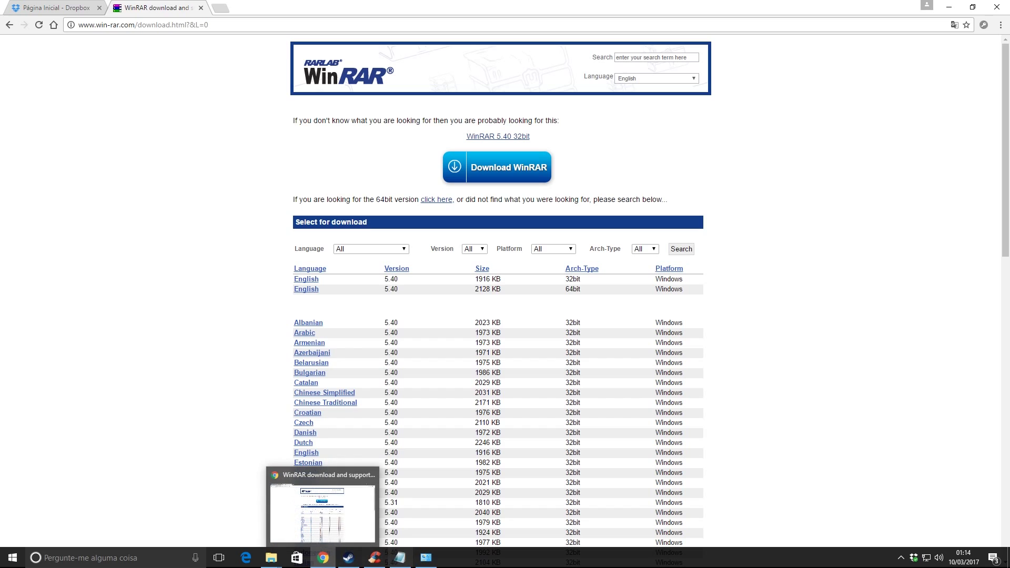
{"action": "mouse_move", "coordinate": [271, 557]}
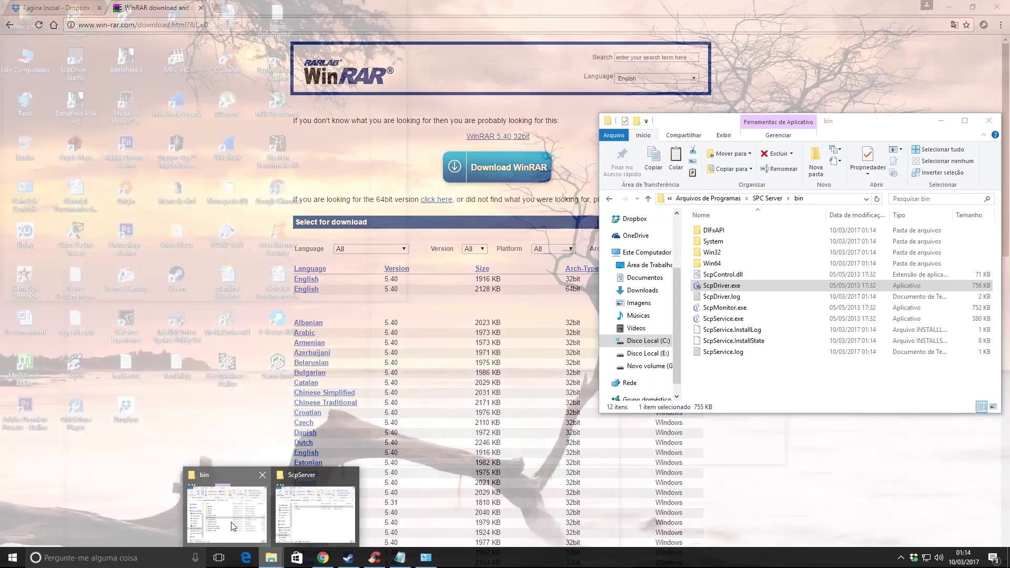
{"action": "left_click", "coordinate": [226, 513]}
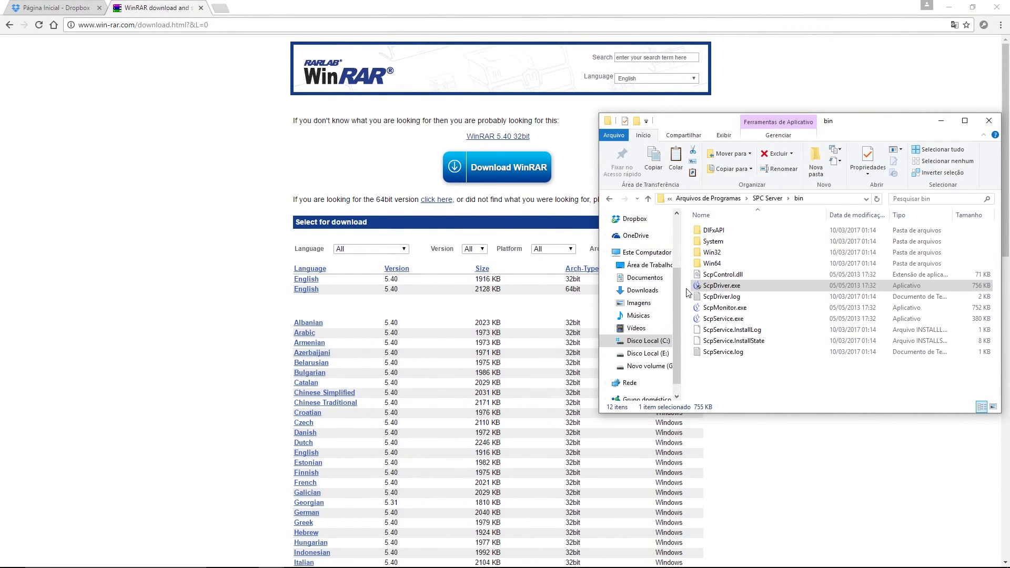
Step: Launch SCP DS3 Monitor from ScpMonitor.exe in the bin folder
{"action": "right_click", "coordinate": [713, 288]}
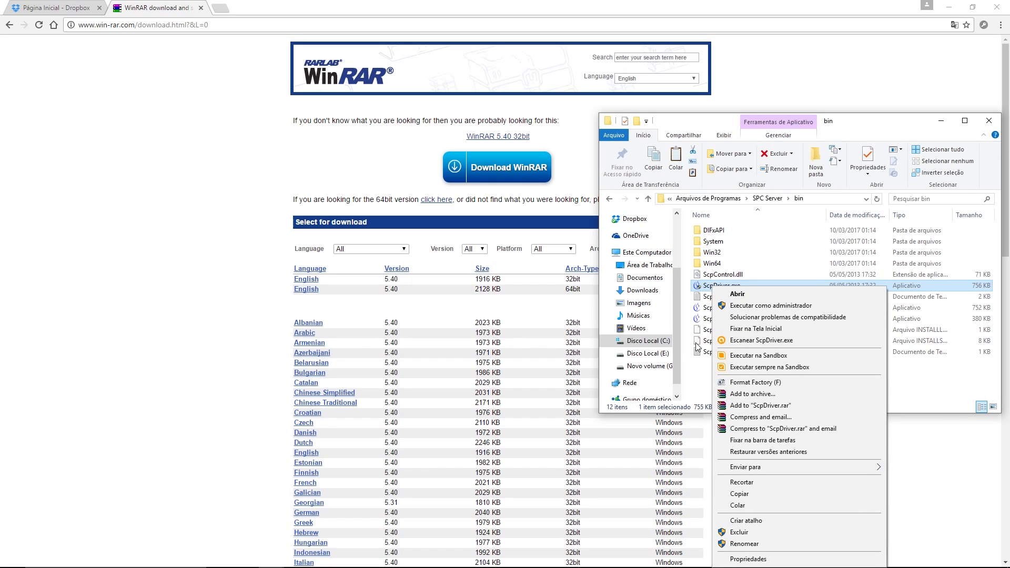
{"action": "left_click", "coordinate": [699, 381]}
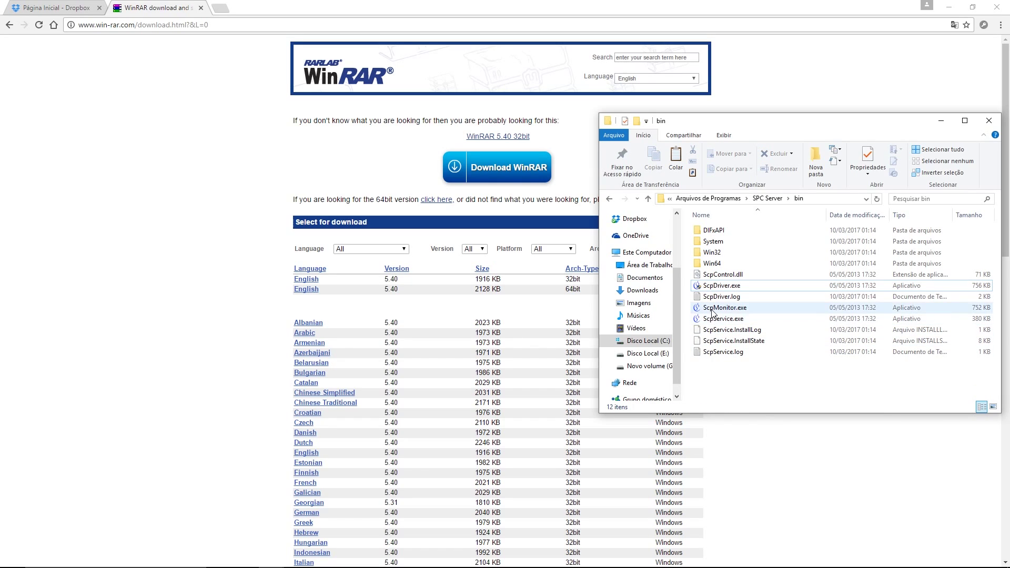
{"action": "double_click", "coordinate": [712, 310]}
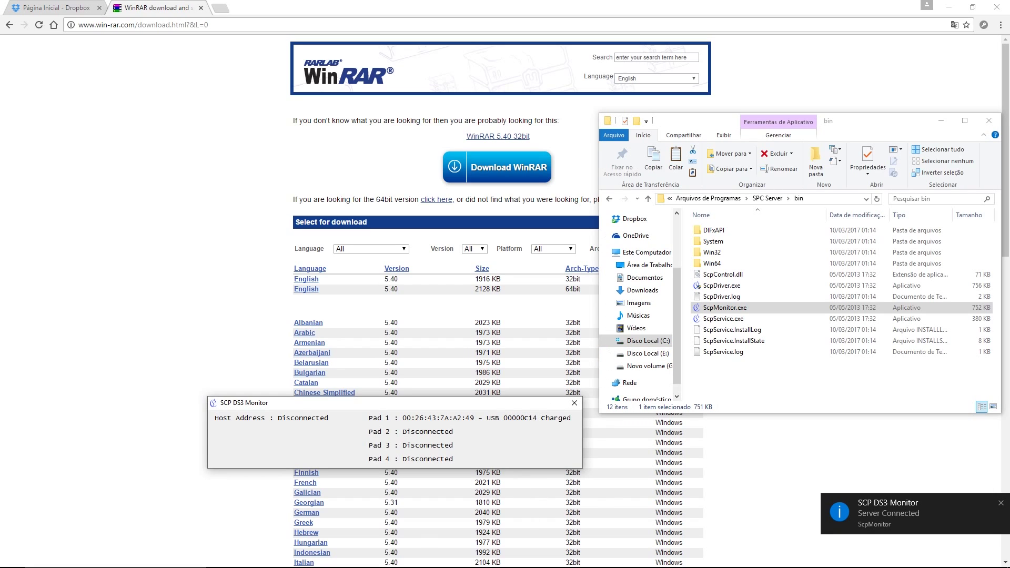
Step: Open Control Panel, cancel the Add a device search, and open Devices and Printers
{"action": "right_click", "coordinate": [12, 558]}
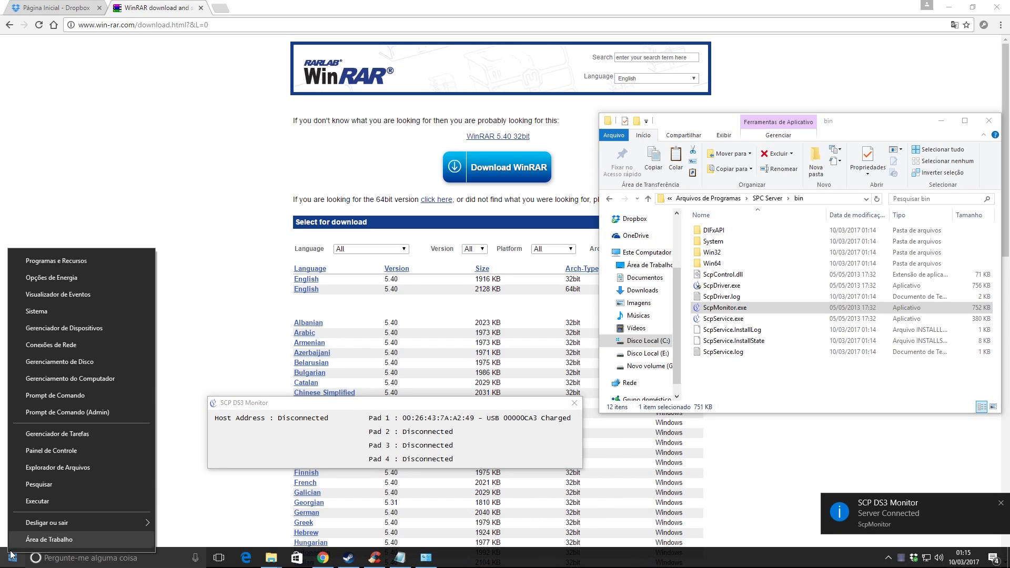
{"action": "left_click", "coordinate": [30, 451]}
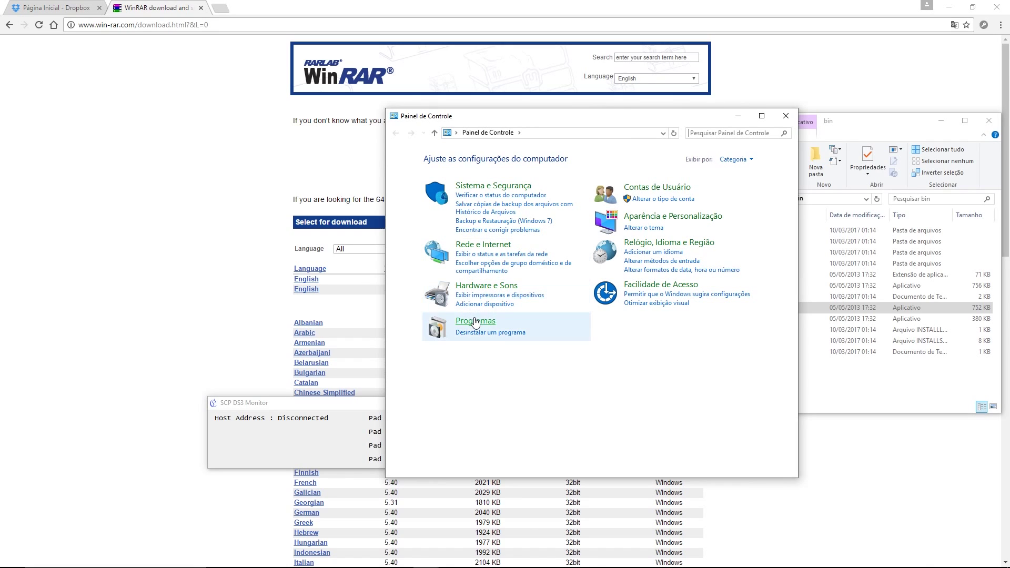
{"action": "left_click", "coordinate": [475, 305]}
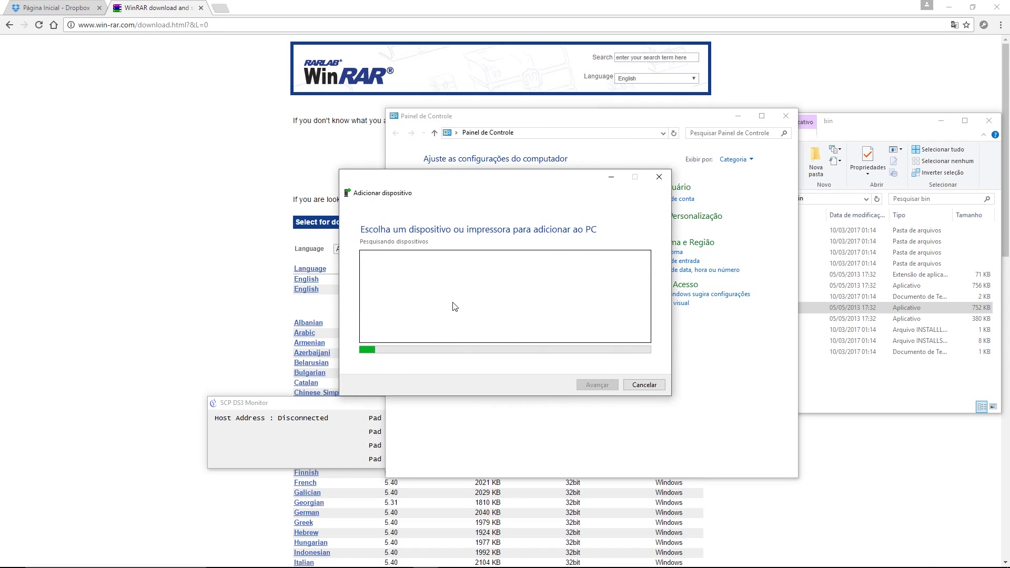
{"action": "left_click", "coordinate": [643, 385]}
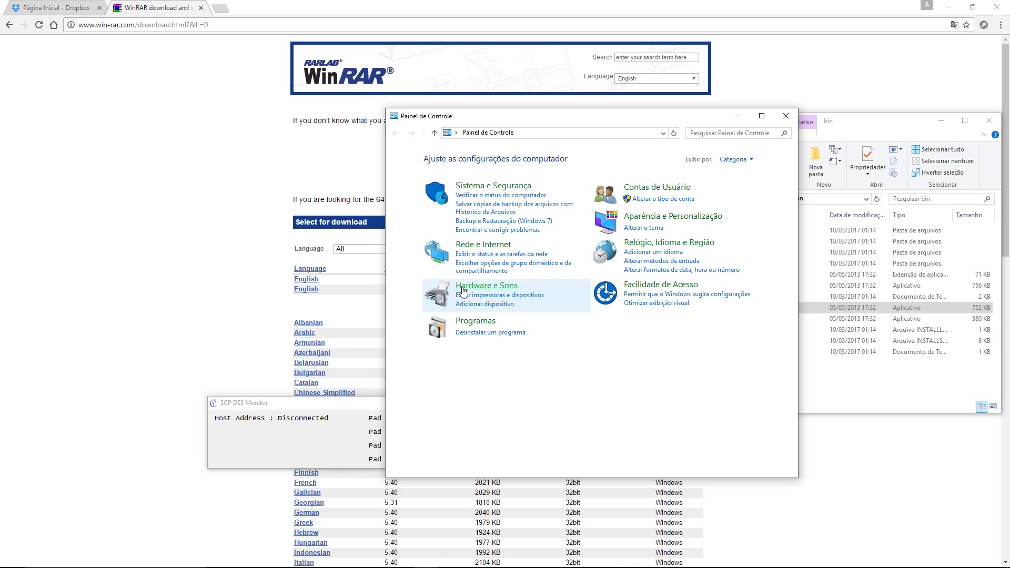
{"action": "left_click", "coordinate": [479, 296]}
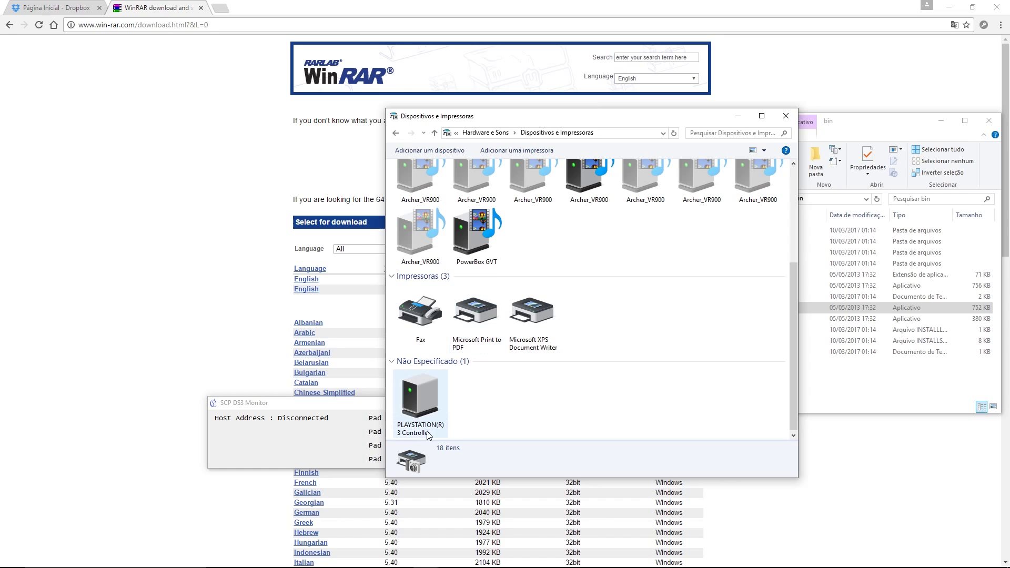
{"action": "scroll", "coordinate": [479, 387], "scroll_direction": "up", "scroll_amount": 3}
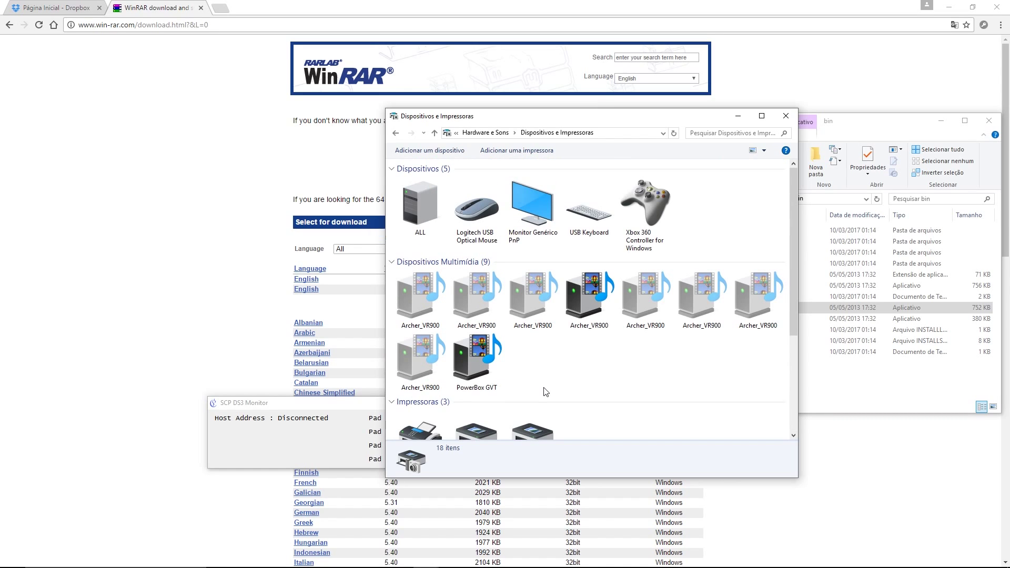
Step: Check the Xbox 360 Controller's hardware function properties, then close the device windows
{"action": "double_click", "coordinate": [648, 204]}
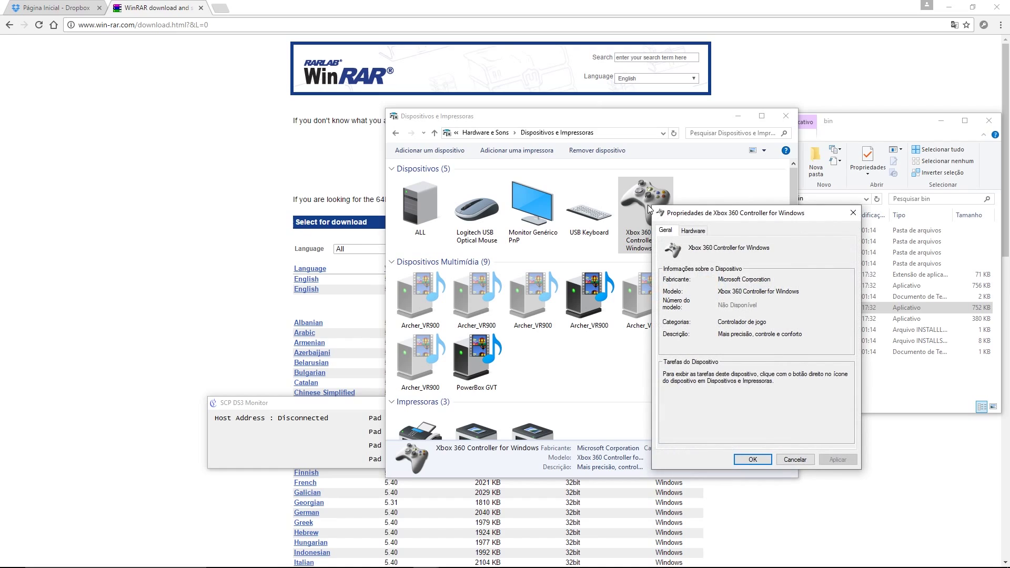
{"action": "left_click", "coordinate": [684, 233]}
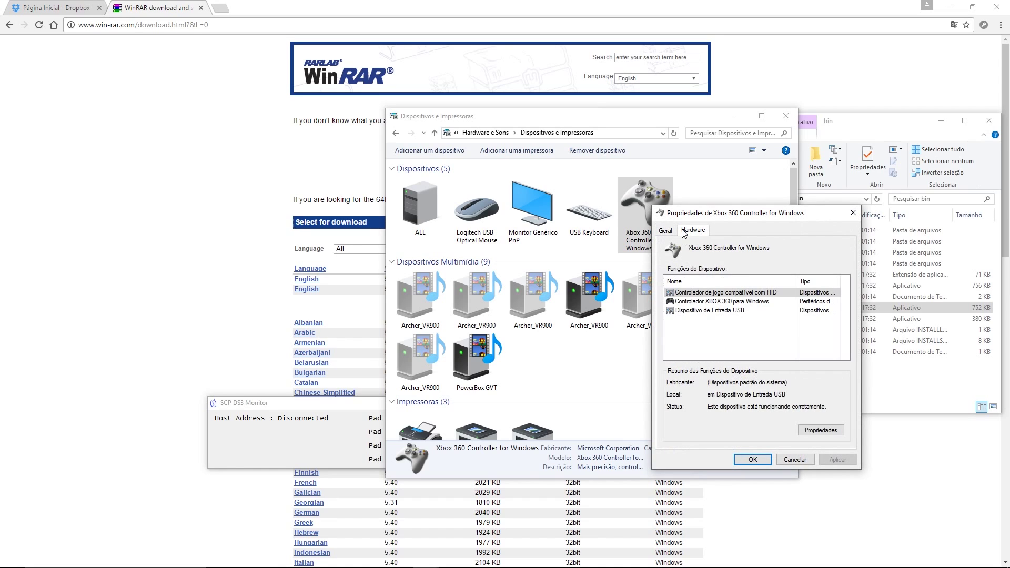
{"action": "left_click", "coordinate": [705, 302]}
{"action": "double_click", "coordinate": [705, 303]}
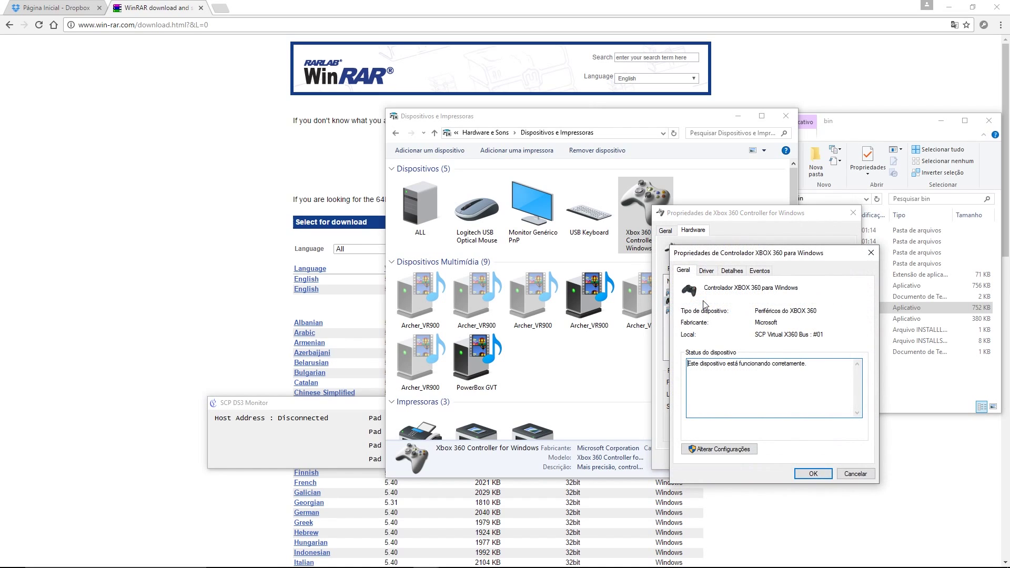
{"action": "left_click", "coordinate": [856, 474]}
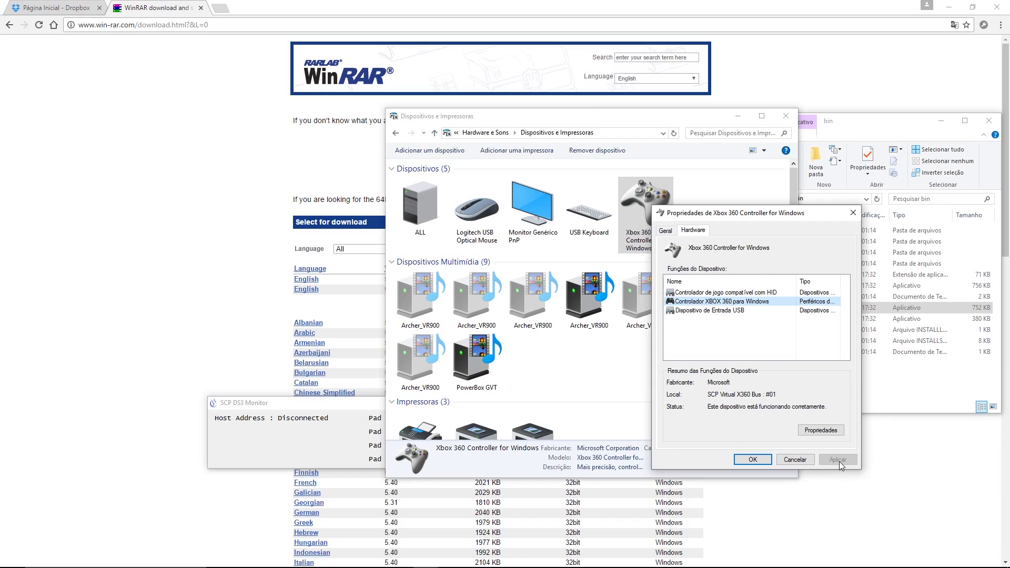
{"action": "left_click", "coordinate": [804, 460]}
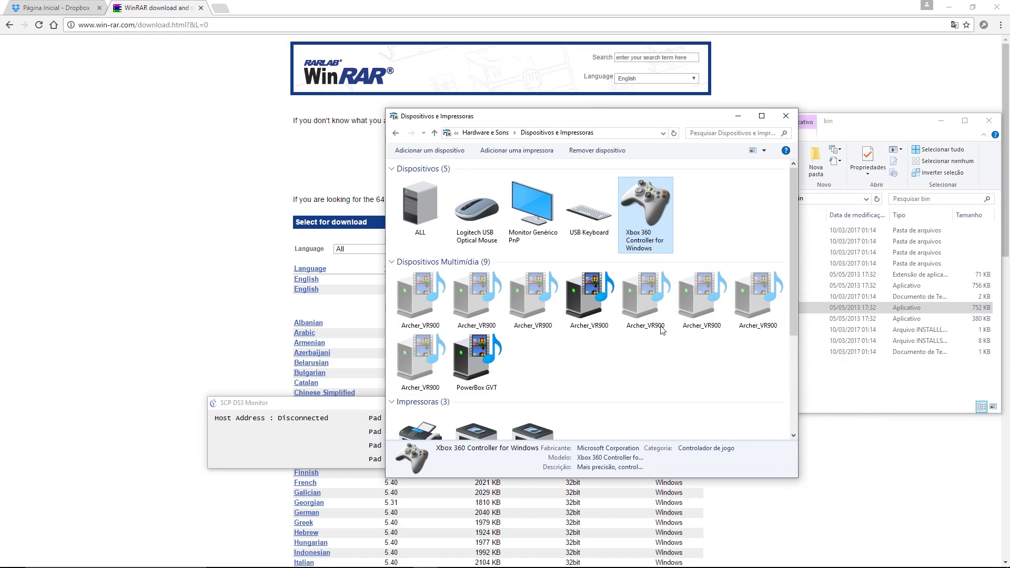
{"action": "left_click", "coordinate": [777, 116]}
{"action": "left_click", "coordinate": [167, 326]}
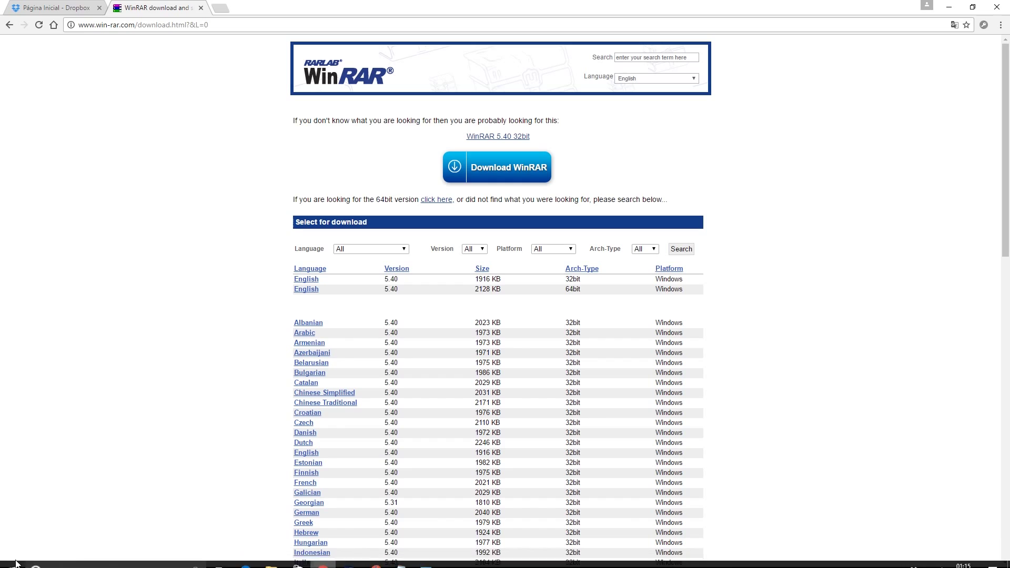
Step: Open the Start quick menu twice and dismiss it without shutting down or restarting
{"action": "right_click", "coordinate": [12, 558]}
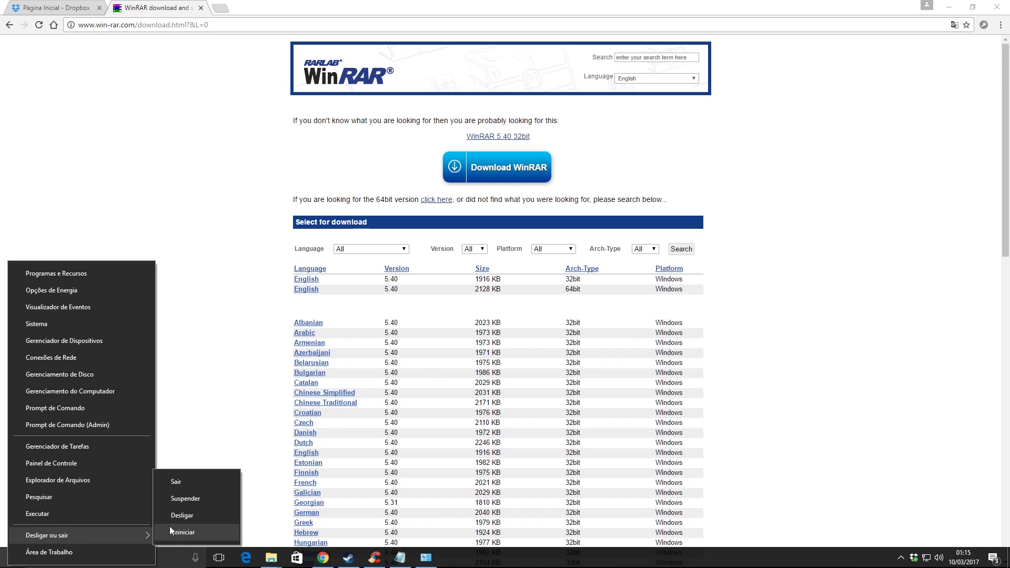
{"action": "left_click", "coordinate": [229, 408]}
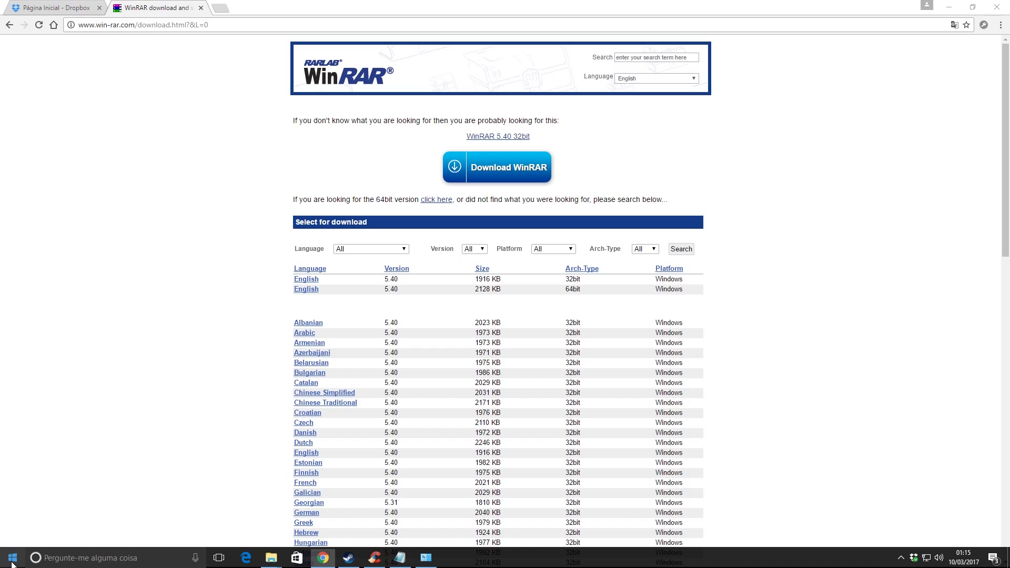
{"action": "right_click", "coordinate": [13, 561]}
{"action": "mouse_move", "coordinate": [59, 532]}
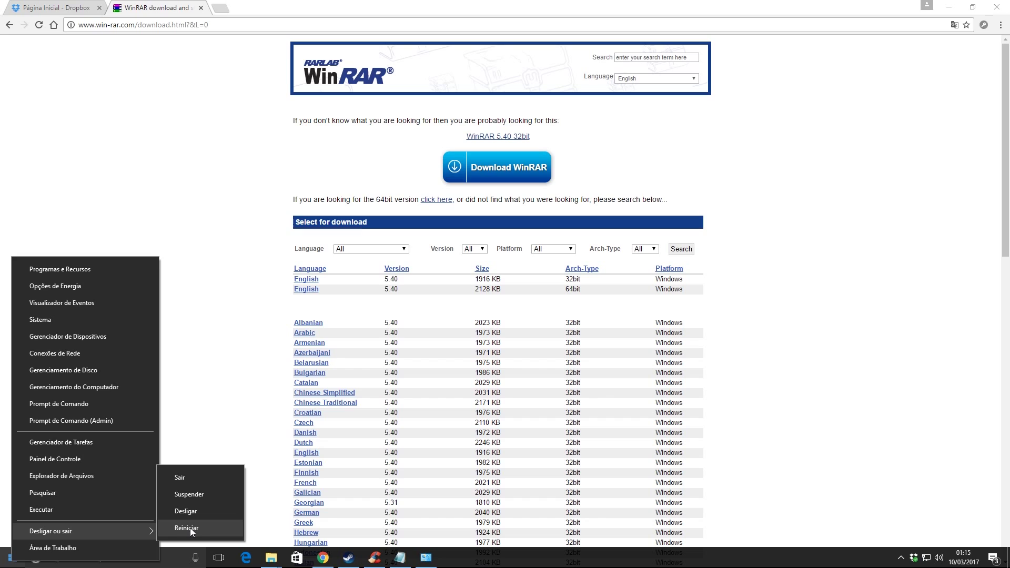
{"action": "left_click", "coordinate": [208, 403]}
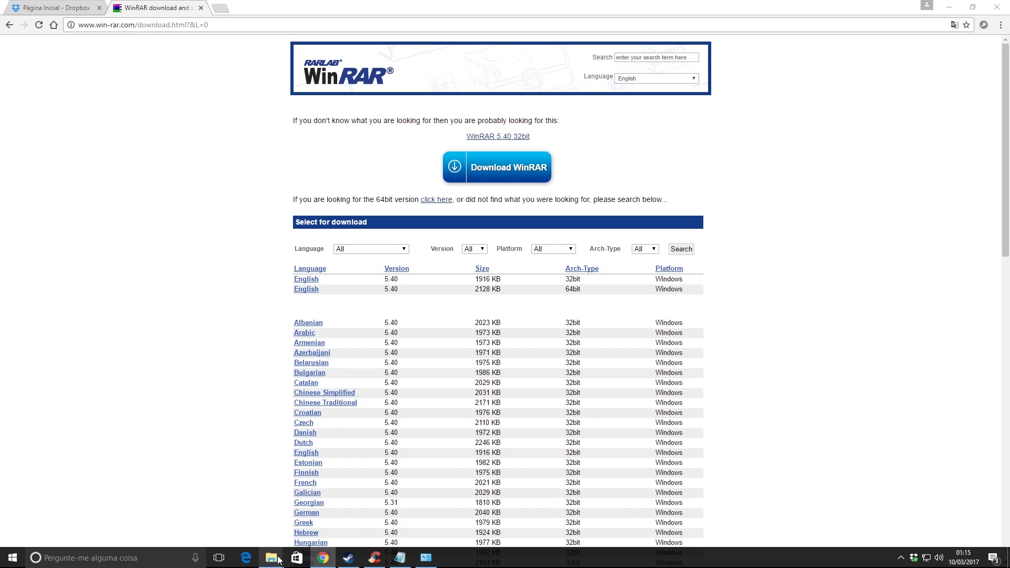
Step: Navigate the Explorer windows back to the Downloads 4.3.0 folder
{"action": "mouse_move", "coordinate": [274, 559]}
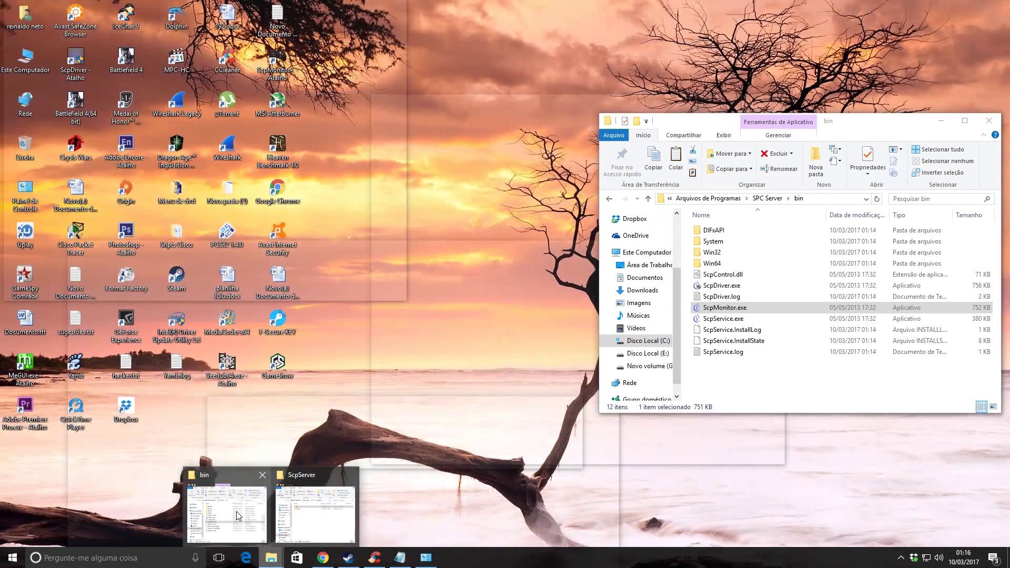
{"action": "left_click", "coordinate": [237, 512]}
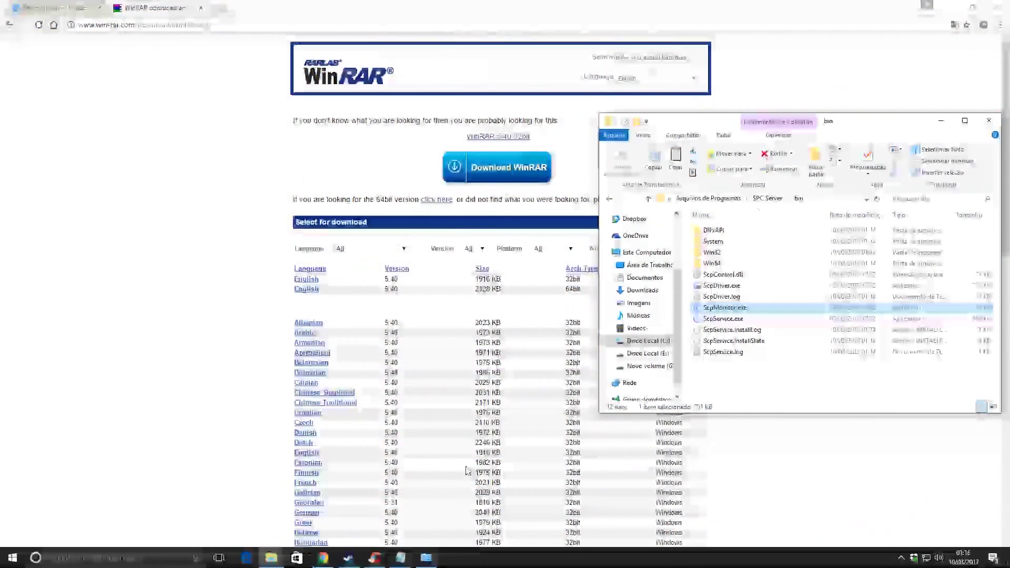
{"action": "left_click", "coordinate": [609, 199]}
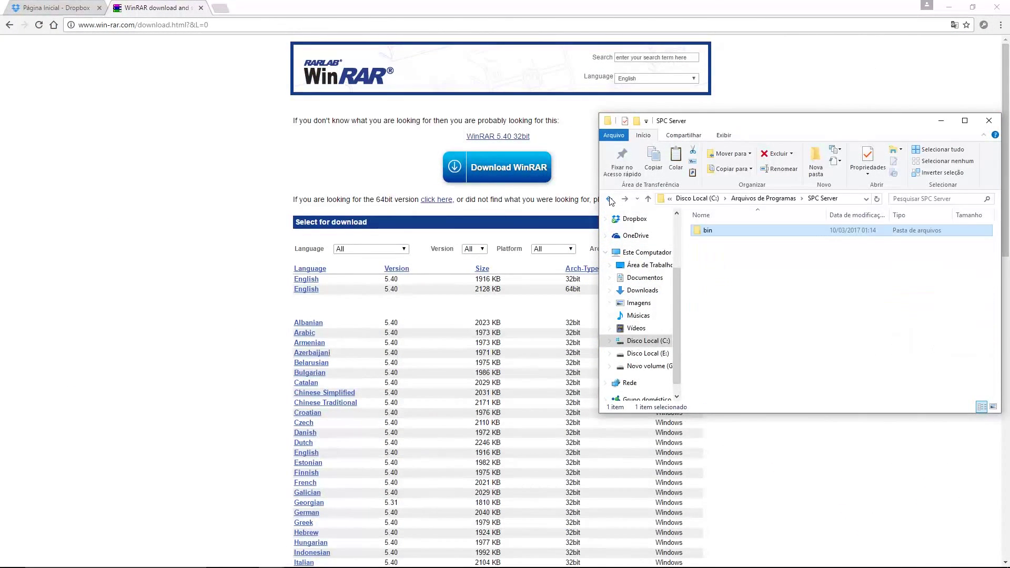
{"action": "left_click", "coordinate": [610, 199]}
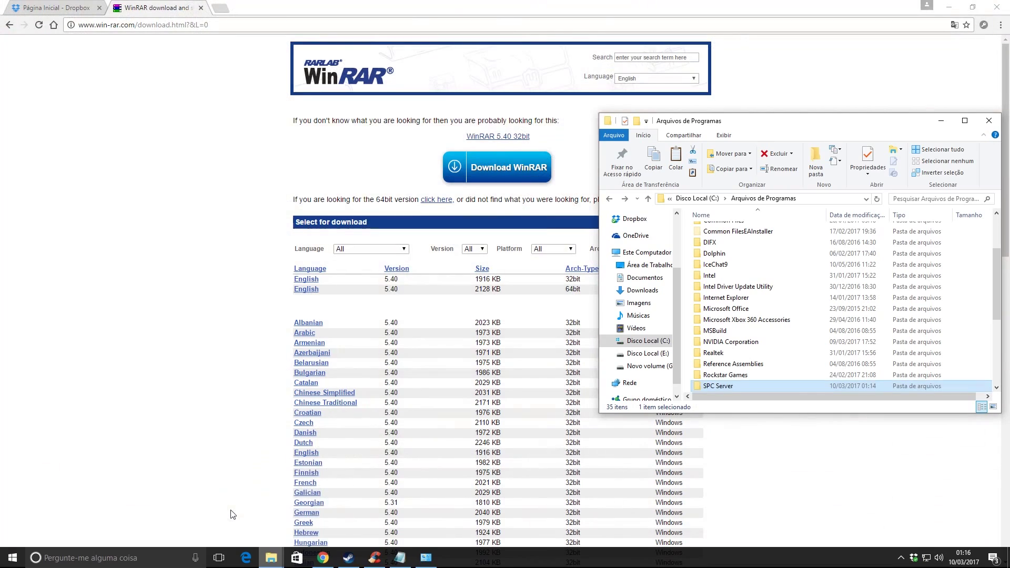
{"action": "left_click", "coordinate": [270, 558]}
{"action": "left_click", "coordinate": [289, 518]}
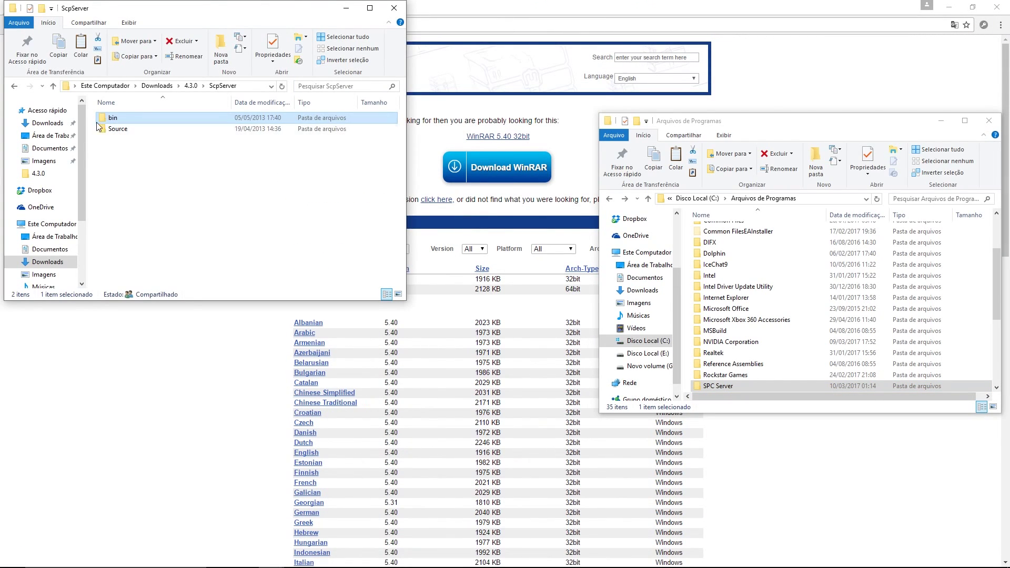
{"action": "left_click", "coordinate": [14, 87]}
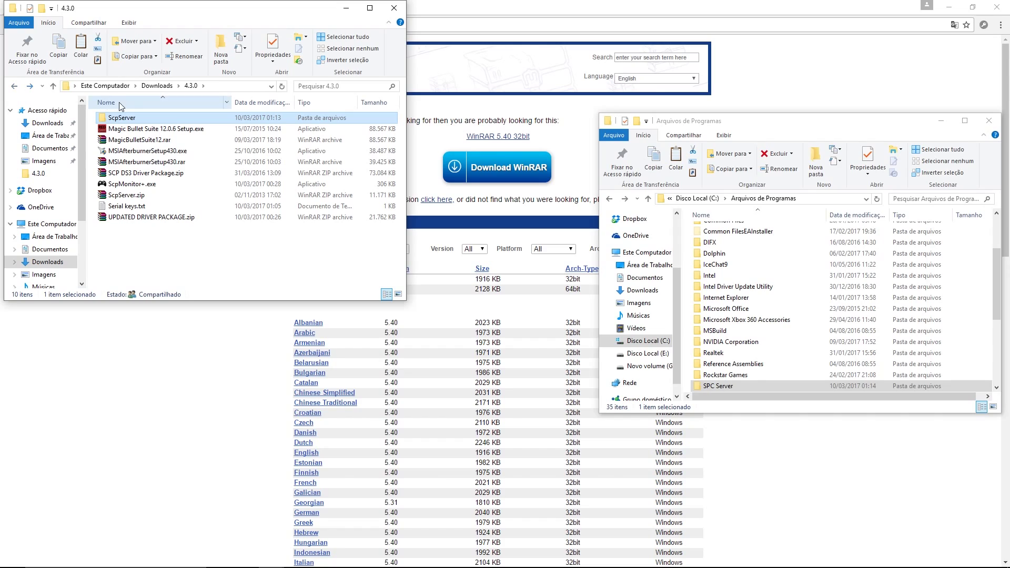
Step: Extract UPDATED DRIVER PACKAGE.zip here with Yes to All, then read and close the UNBLOCK FILES note
{"action": "right_click", "coordinate": [141, 221]}
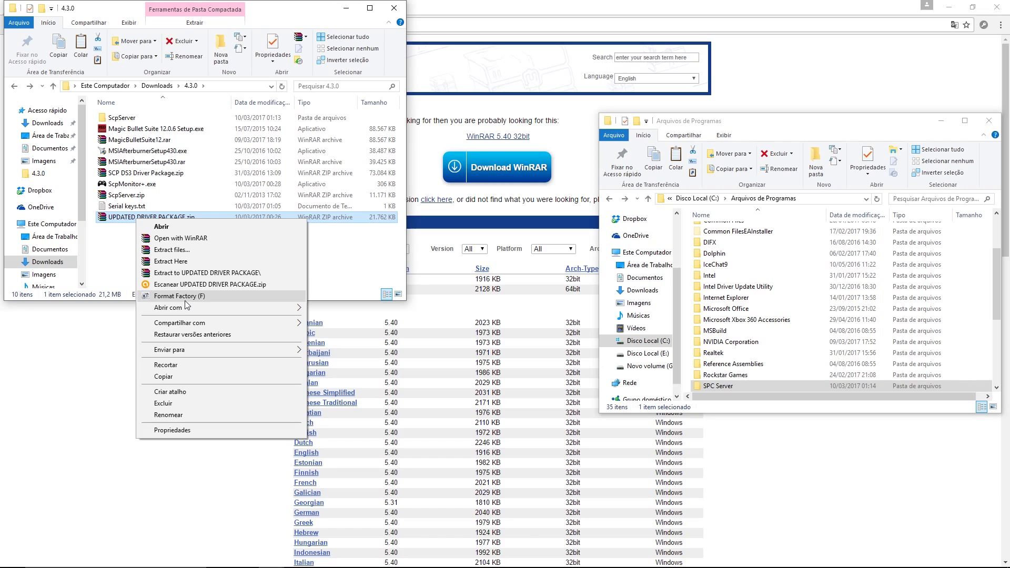
{"action": "left_click", "coordinate": [187, 260]}
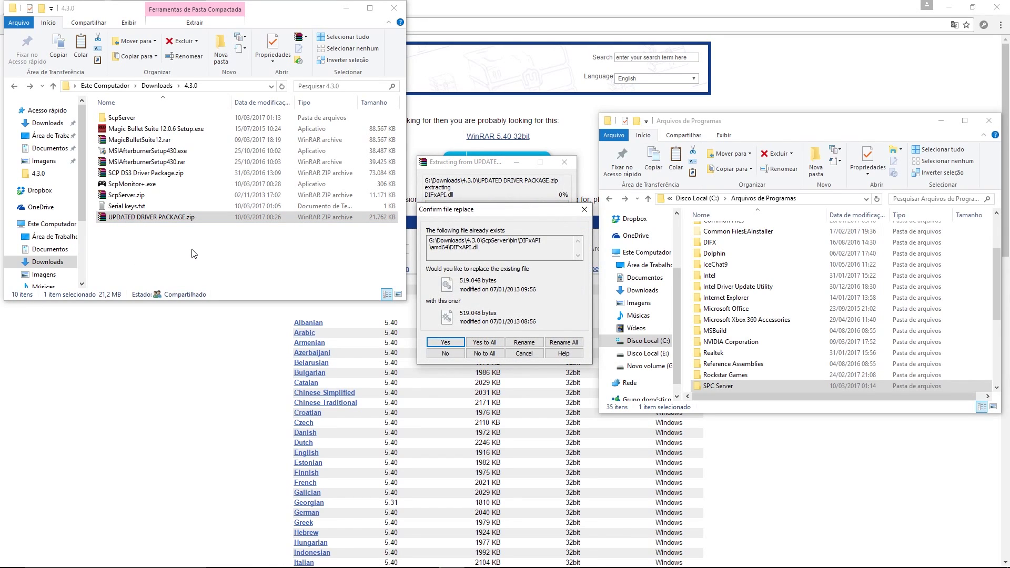
{"action": "left_click", "coordinate": [484, 345]}
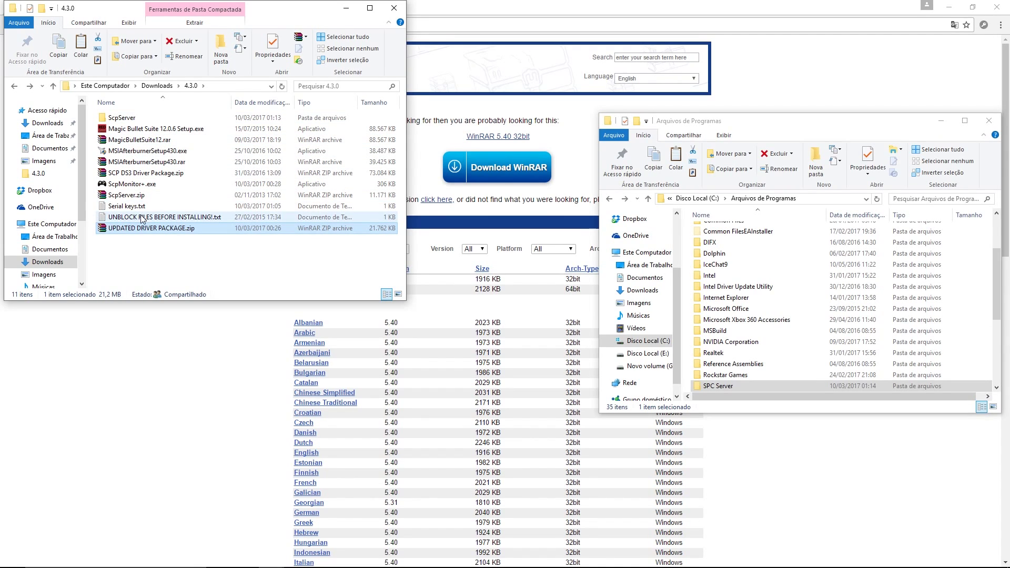
{"action": "double_click", "coordinate": [148, 218]}
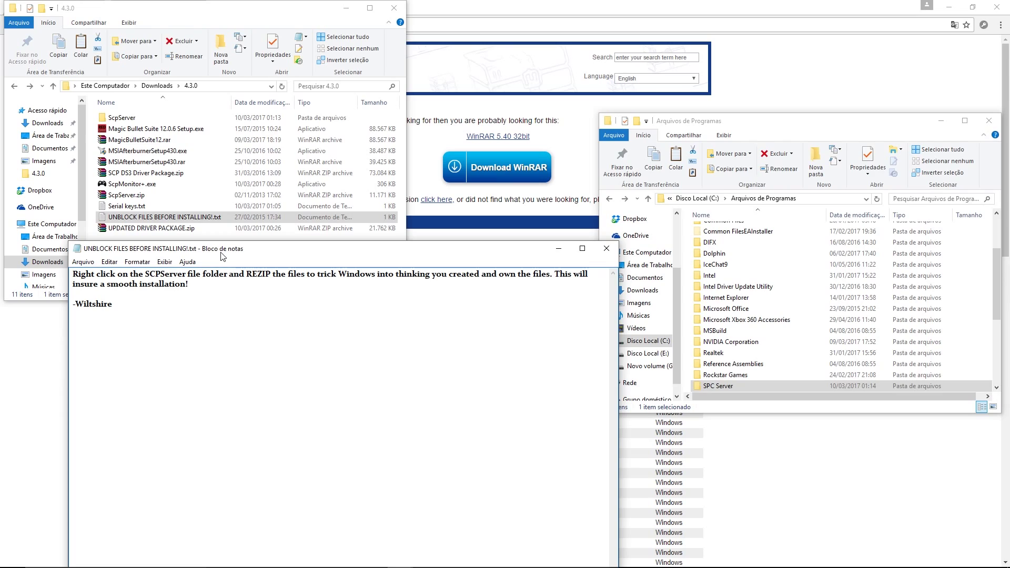
{"action": "left_click", "coordinate": [607, 250]}
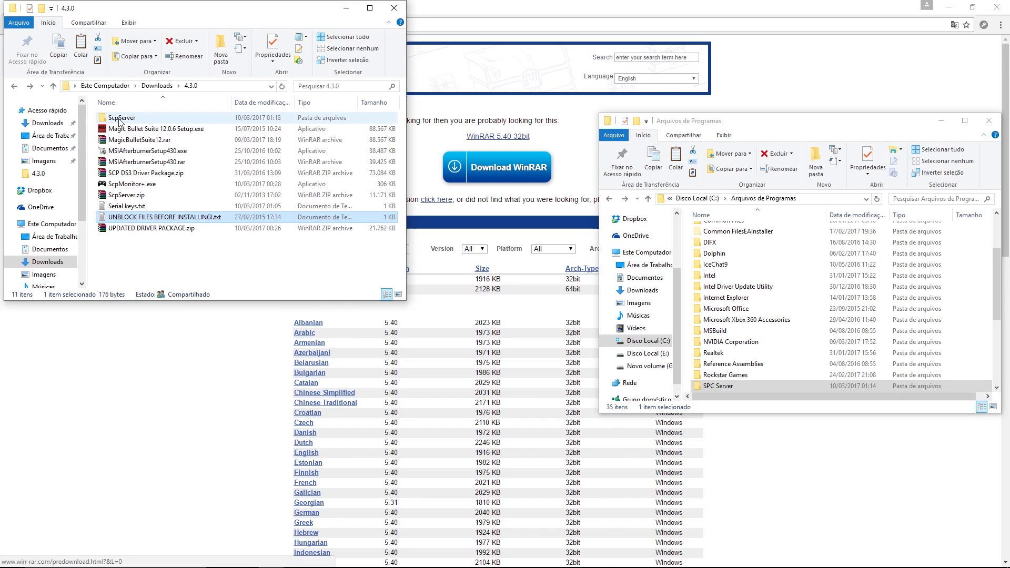
Step: Check UPDATED DRIVER PACKAGE.zip's contents and browse the ScpServer bin folder
{"action": "double_click", "coordinate": [137, 232]}
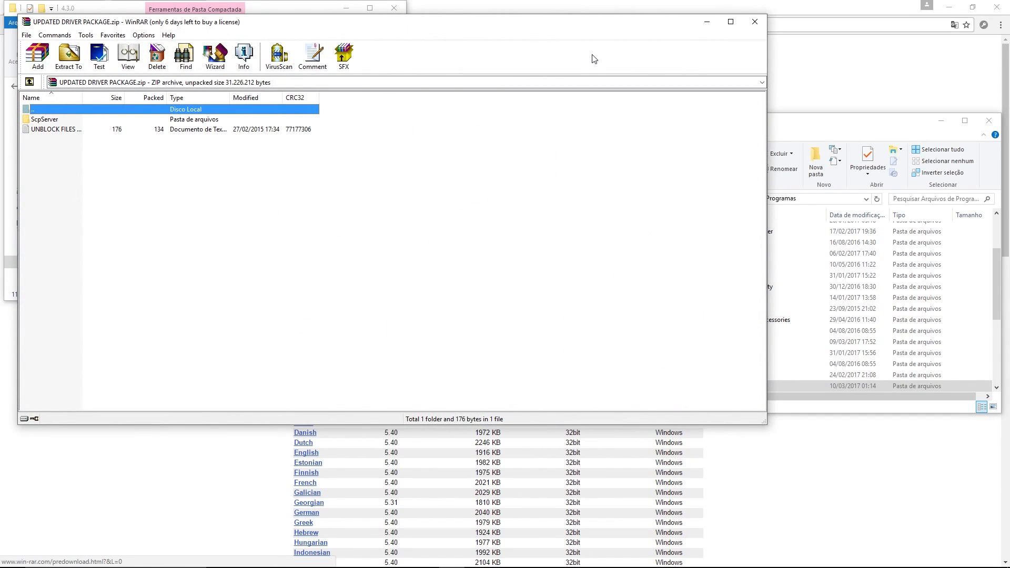
{"action": "left_click", "coordinate": [755, 21]}
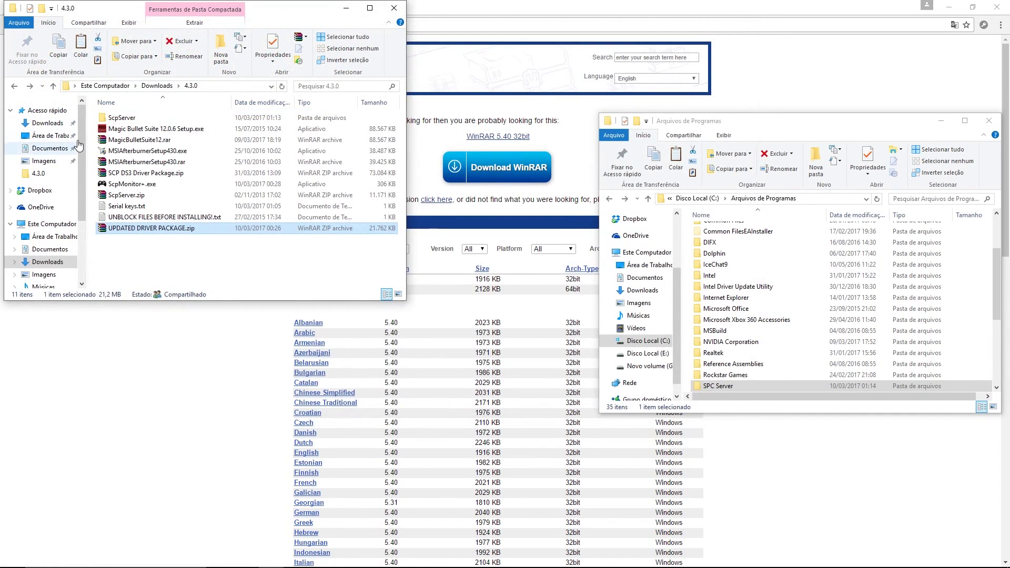
{"action": "double_click", "coordinate": [119, 118]}
{"action": "double_click", "coordinate": [118, 118]}
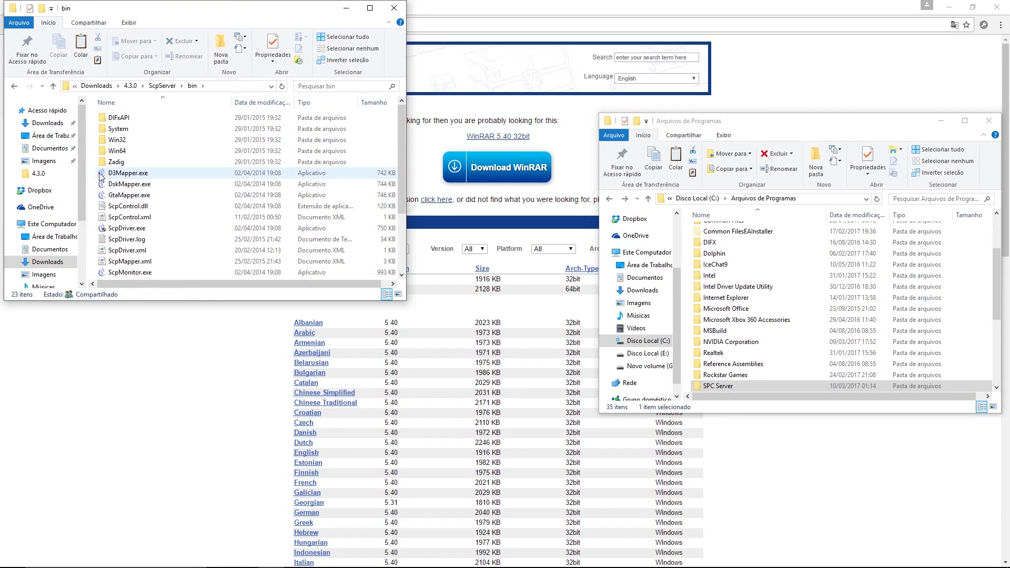
{"action": "left_click", "coordinate": [14, 86]}
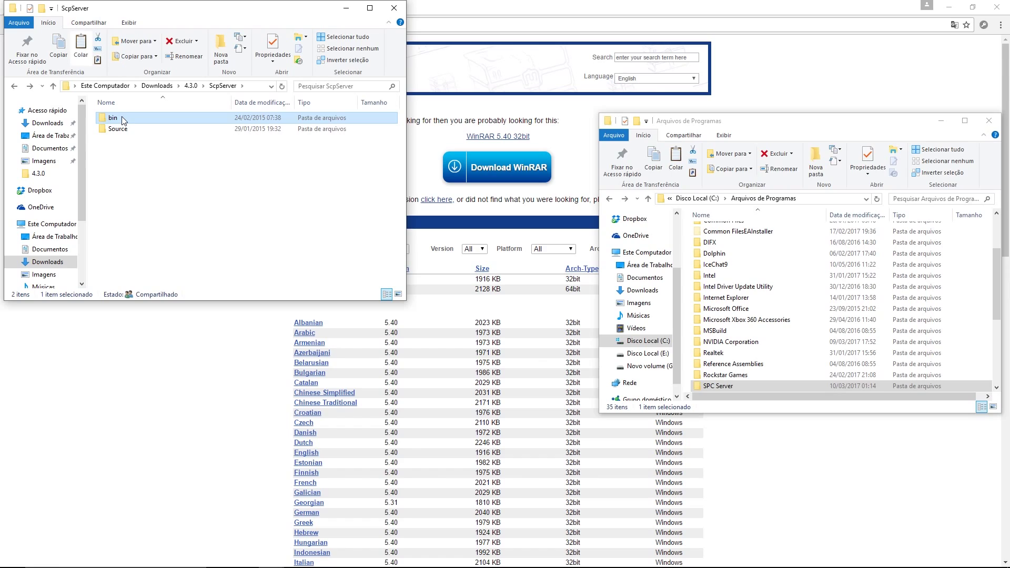
Step: Paste the copied driver files into C:\Arquivos de Programas\SPC Server, replacing the existing files
{"action": "left_click_drag", "start_coordinate": [78, 191], "coordinate": [78, 241]}
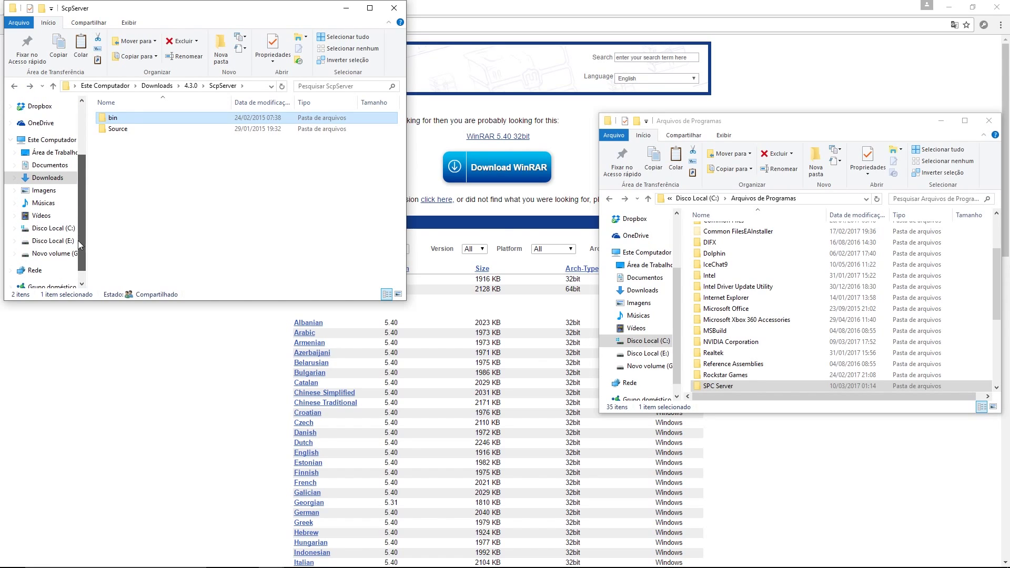
{"action": "left_click", "coordinate": [60, 230]}
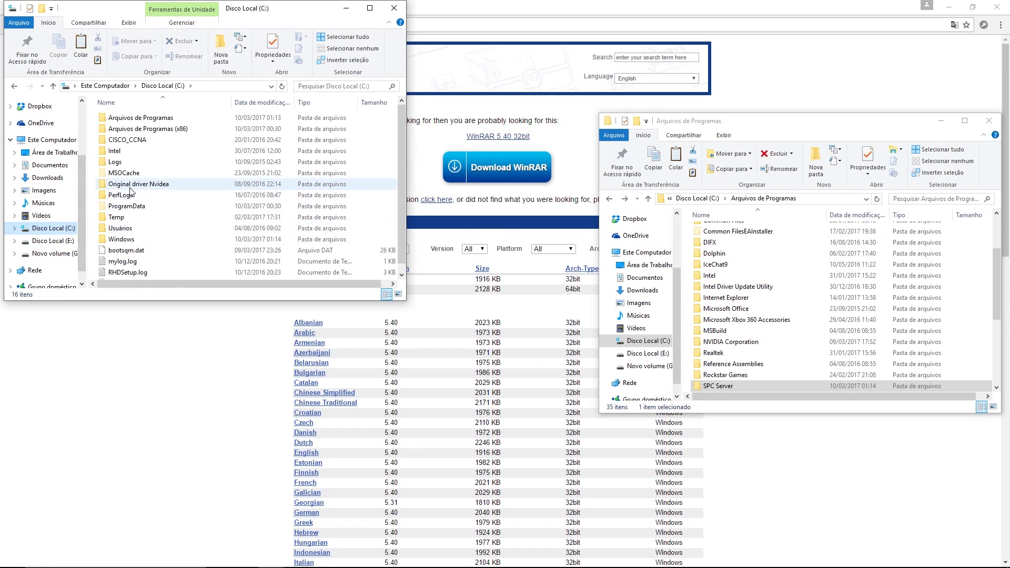
{"action": "double_click", "coordinate": [123, 121]}
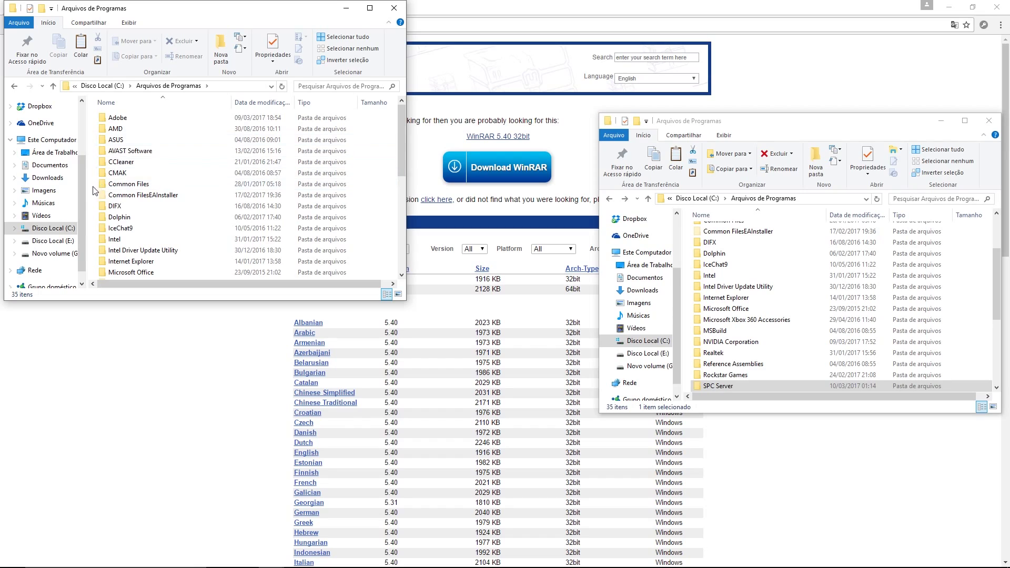
{"action": "scroll", "coordinate": [123, 195], "scroll_direction": "down", "scroll_amount": 7}
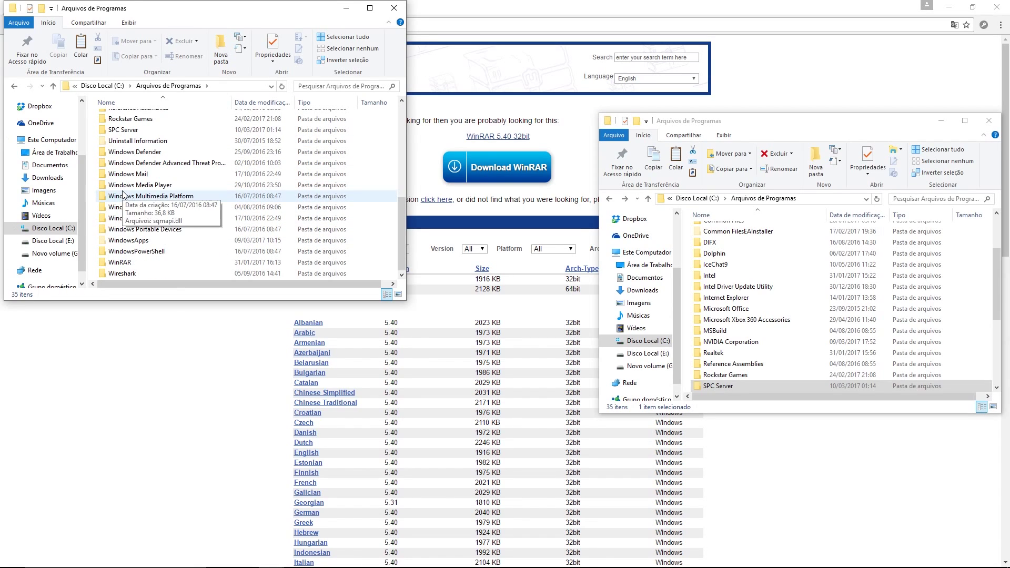
{"action": "scroll", "coordinate": [117, 179], "scroll_direction": "up", "scroll_amount": 1}
{"action": "double_click", "coordinate": [118, 159]}
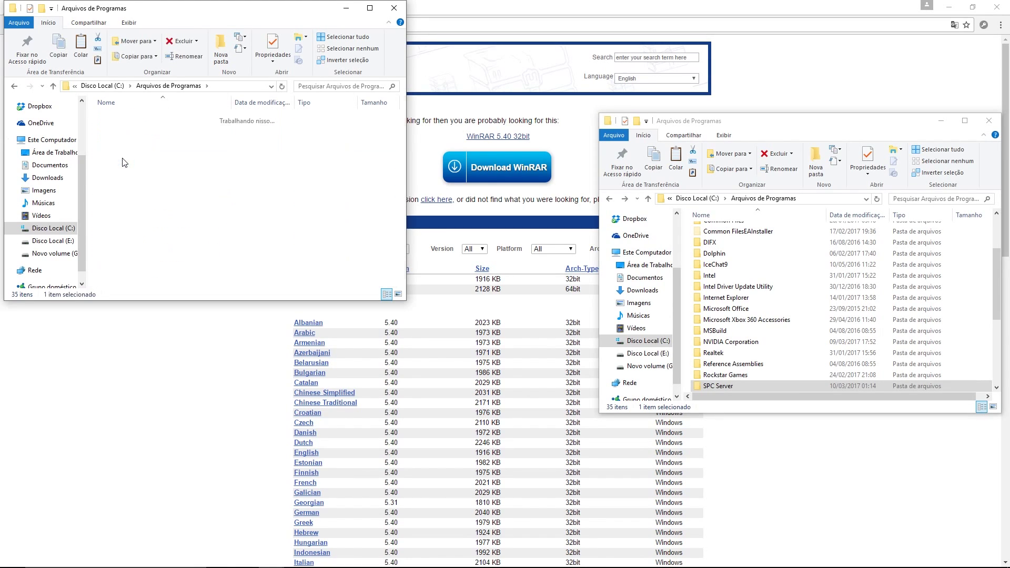
{"action": "double_click", "coordinate": [103, 118]}
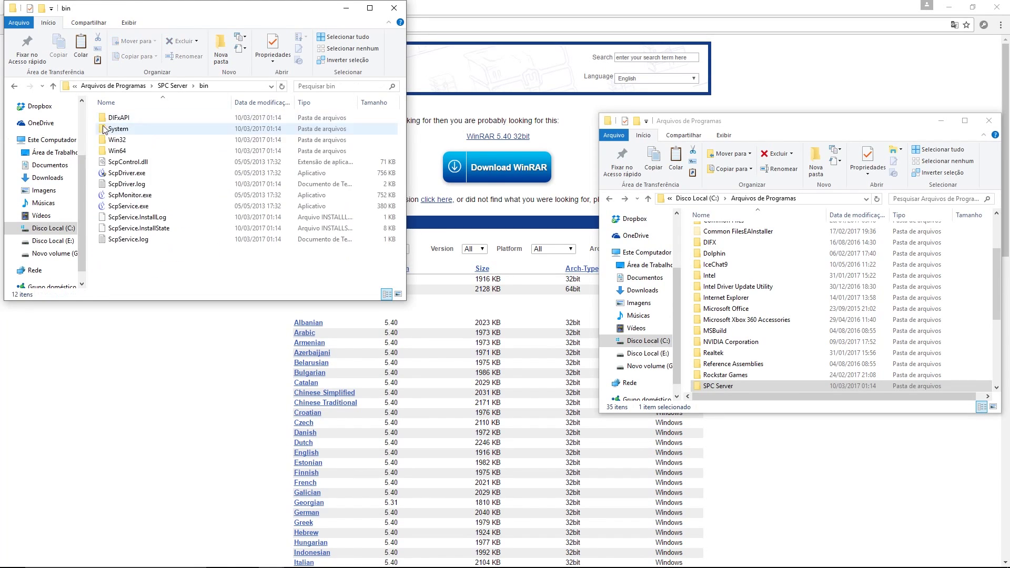
{"action": "left_click", "coordinate": [12, 87]}
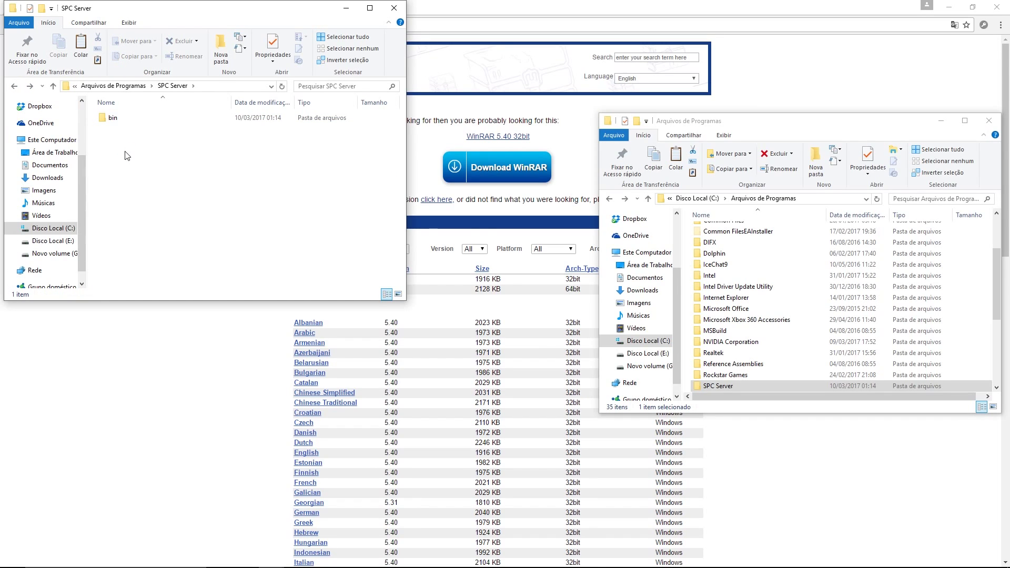
{"action": "key", "text": "ctrl+v"}
{"action": "left_click", "coordinate": [448, 206]}
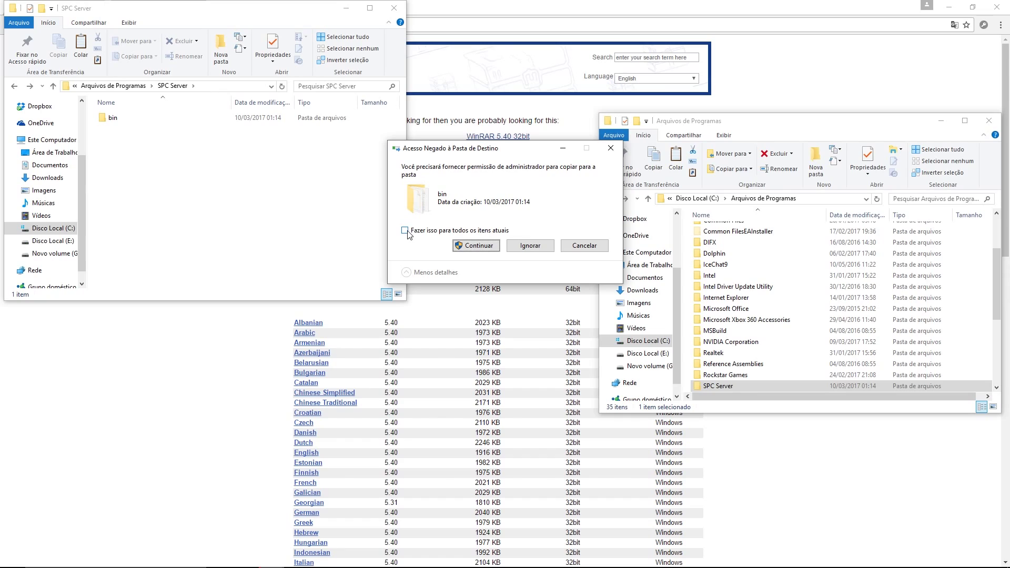
Step: Grant administrator permission for all items and exit the SCP tray program
{"action": "left_click", "coordinate": [405, 230]}
{"action": "left_click", "coordinate": [476, 245]}
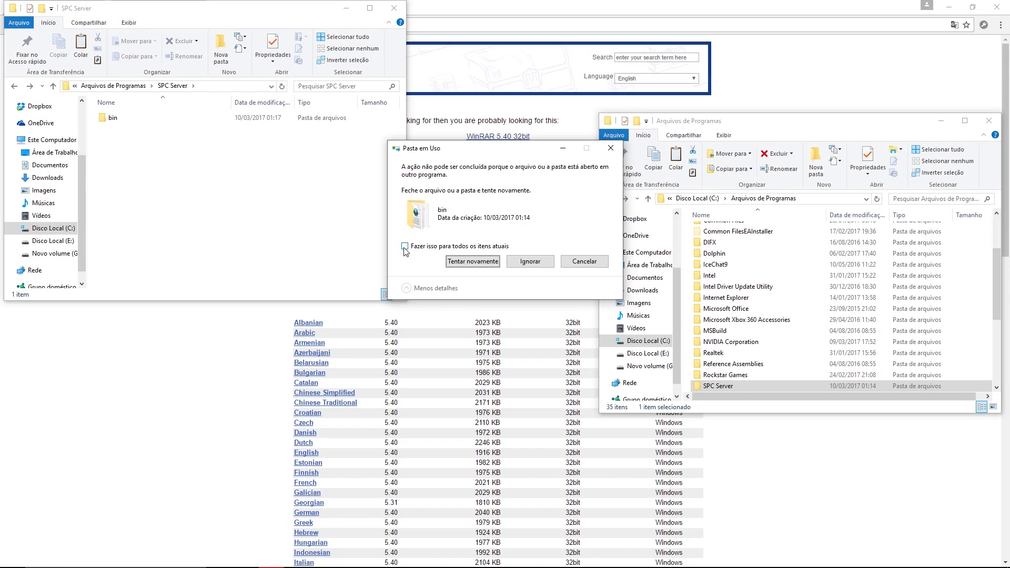
{"action": "mouse_move", "coordinate": [235, 562]}
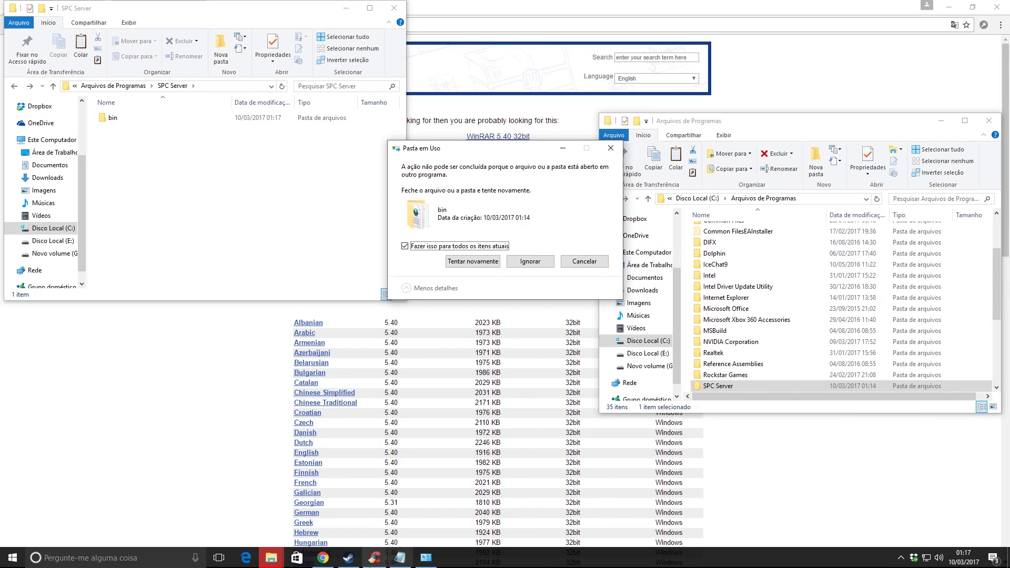
{"action": "left_click", "coordinate": [901, 557]}
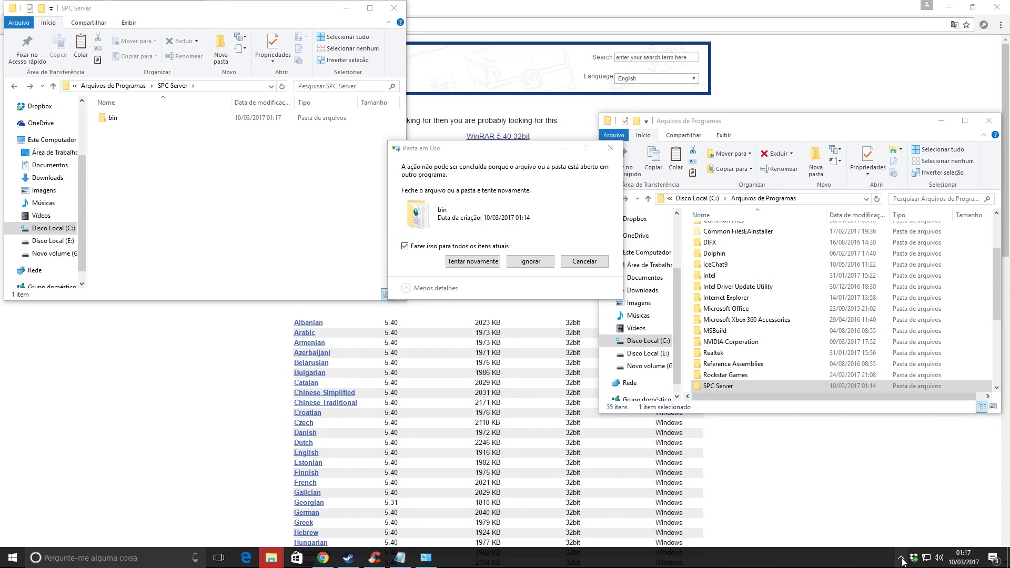
{"action": "right_click", "coordinate": [920, 539]}
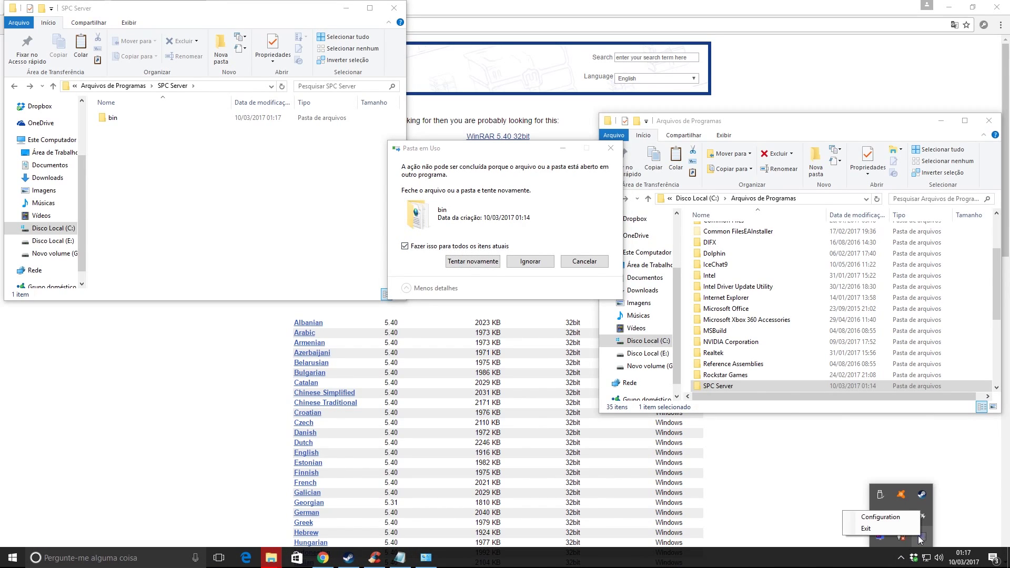
{"action": "left_click", "coordinate": [865, 529]}
Step: Retry copying the in-use files for all items and bring up the taskbar menu
{"action": "left_click", "coordinate": [462, 262]}
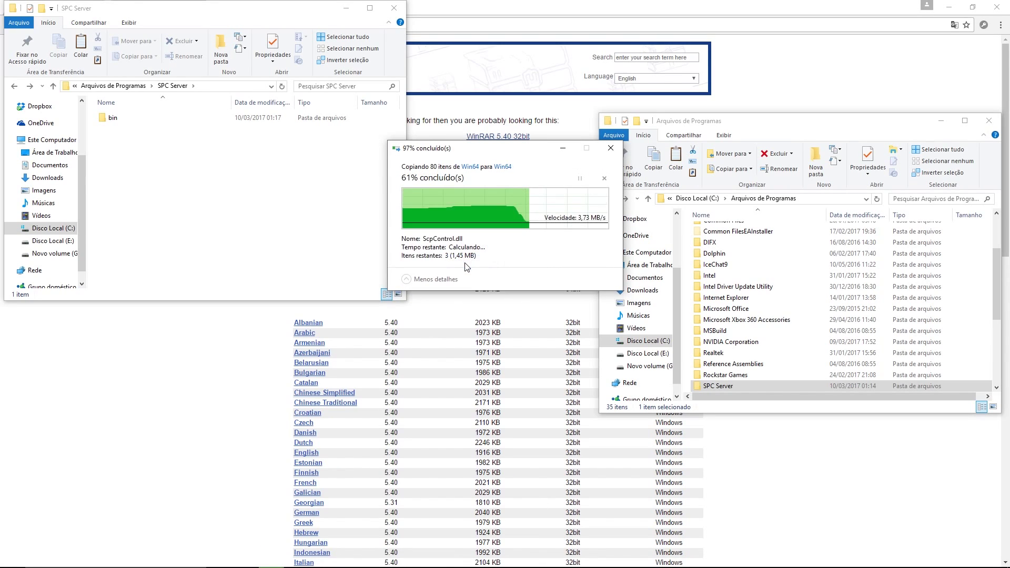
{"action": "left_click", "coordinate": [405, 246]}
{"action": "left_click", "coordinate": [405, 246]}
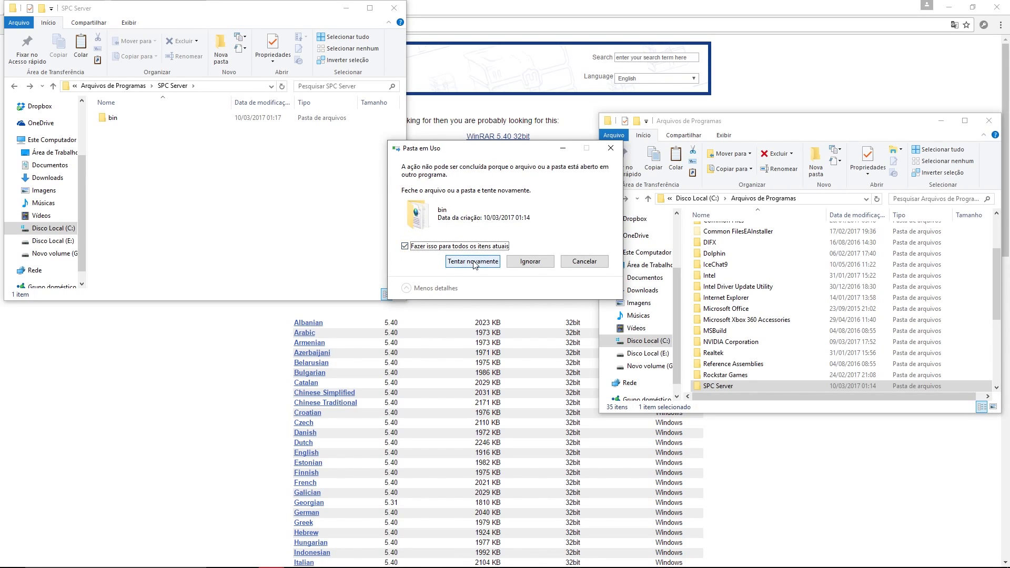
{"action": "left_click", "coordinate": [465, 262]}
{"action": "right_click", "coordinate": [511, 566]}
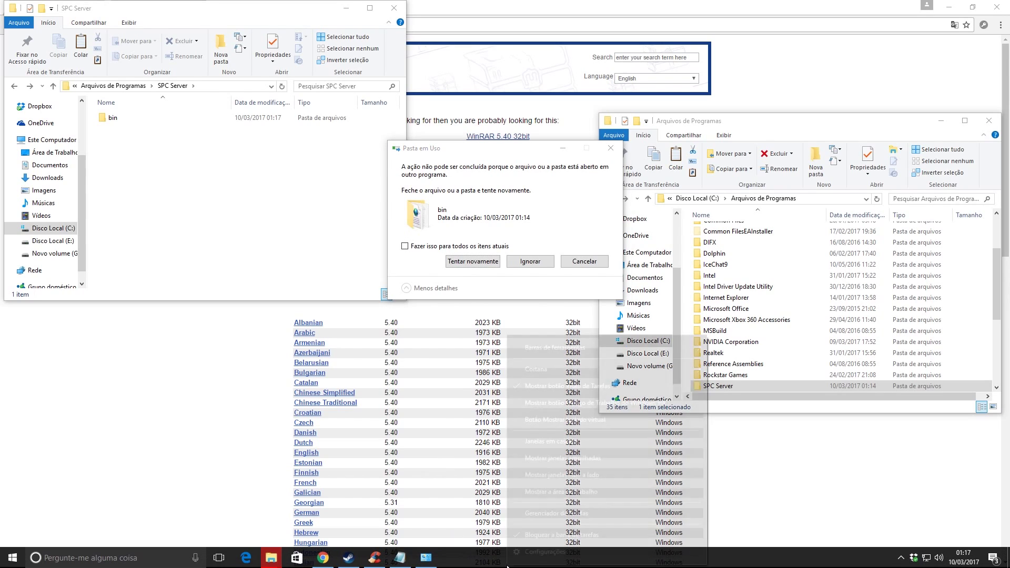
Step: End the ScpService process in Task Manager
{"action": "left_click", "coordinate": [557, 520]}
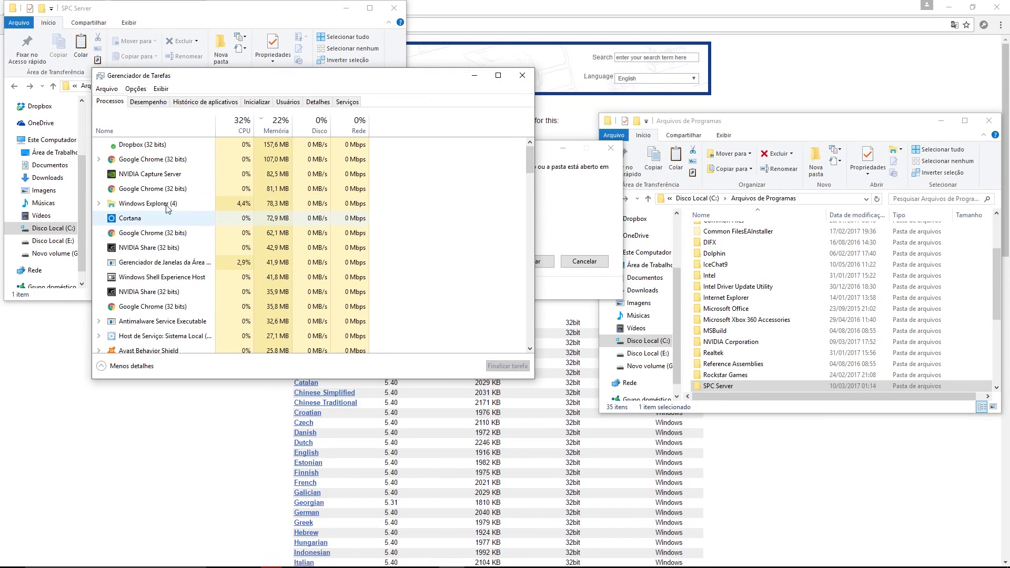
{"action": "scroll", "coordinate": [159, 153], "scroll_direction": "down", "scroll_amount": 2}
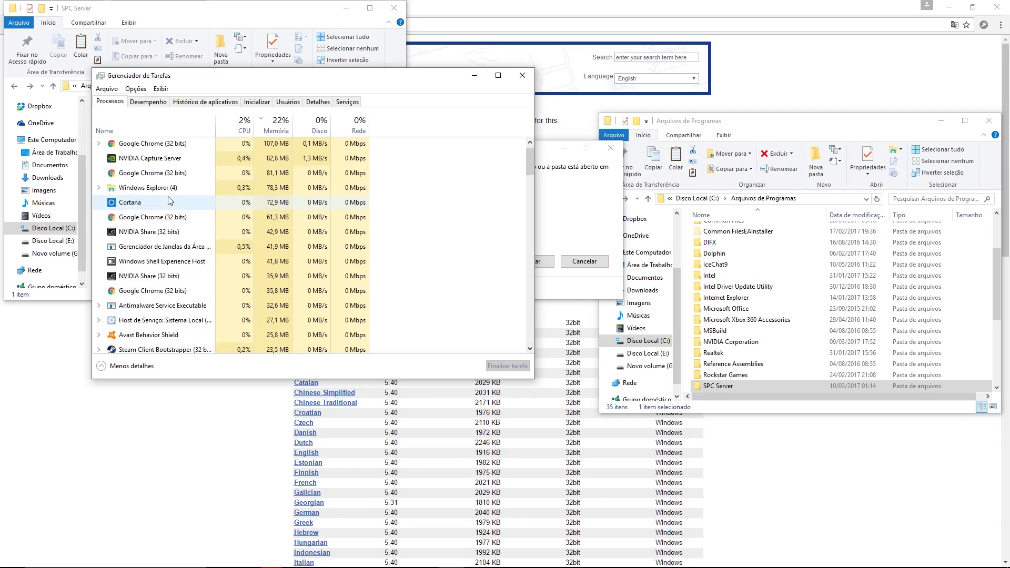
{"action": "scroll", "coordinate": [177, 212], "scroll_direction": "down", "scroll_amount": 3}
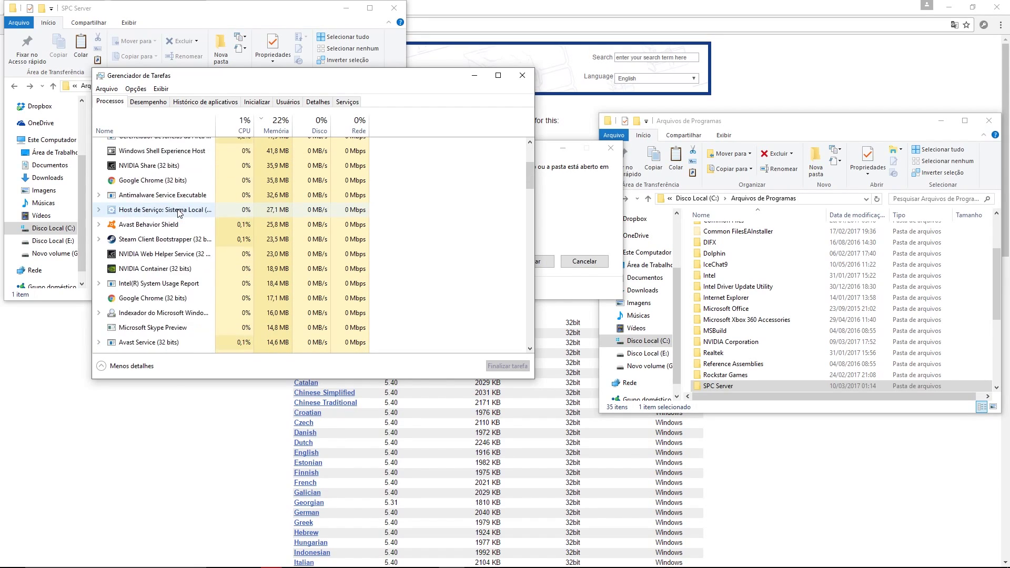
{"action": "scroll", "coordinate": [179, 212], "scroll_direction": "down", "scroll_amount": 4}
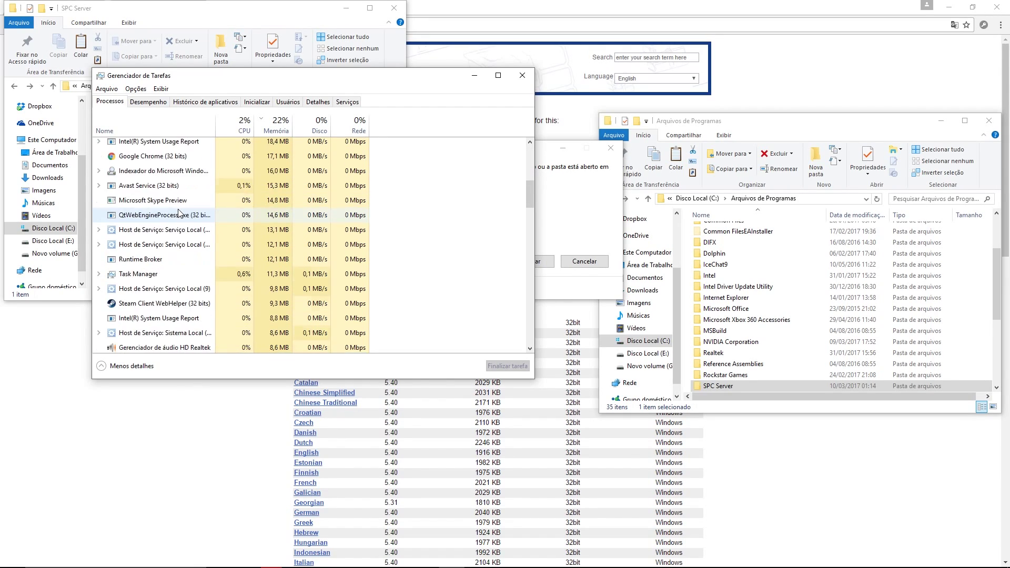
{"action": "scroll", "coordinate": [179, 212], "scroll_direction": "down", "scroll_amount": 2}
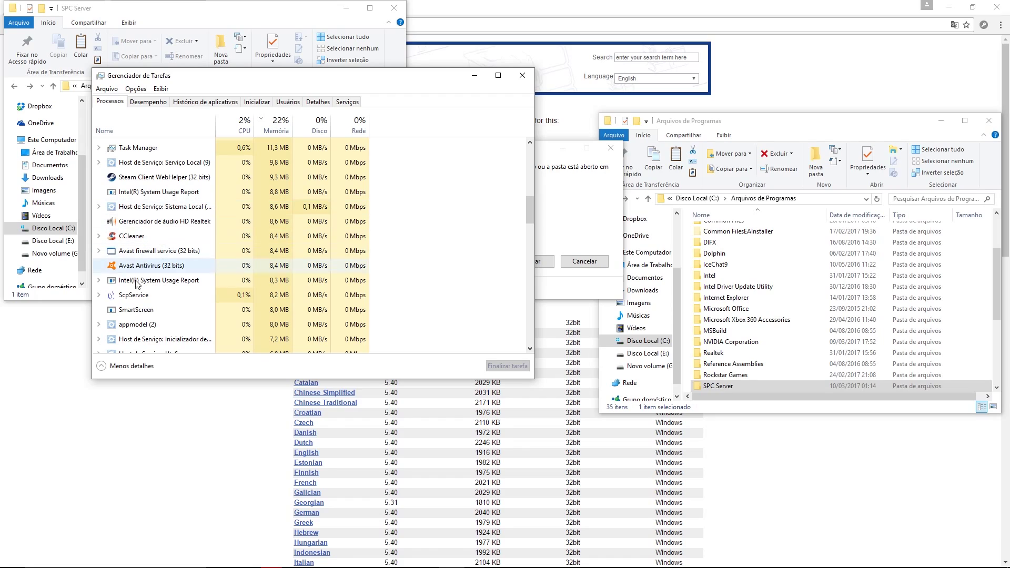
{"action": "left_click", "coordinate": [141, 297]}
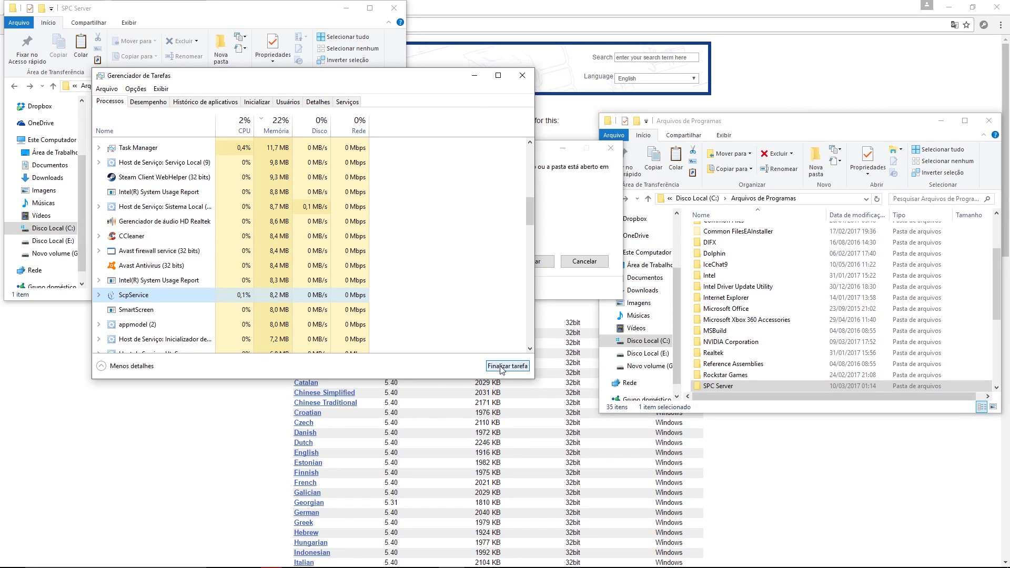
{"action": "left_click", "coordinate": [502, 366]}
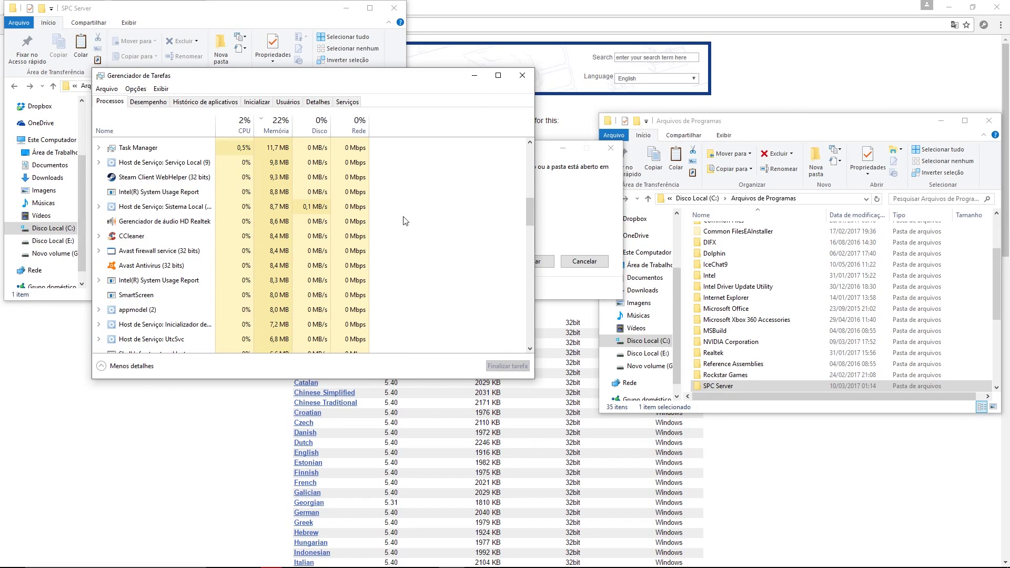
Step: Close Task Manager, retry to finish the copy, and open the updated bin folder
{"action": "left_click", "coordinate": [522, 75]}
{"action": "left_click", "coordinate": [472, 262]}
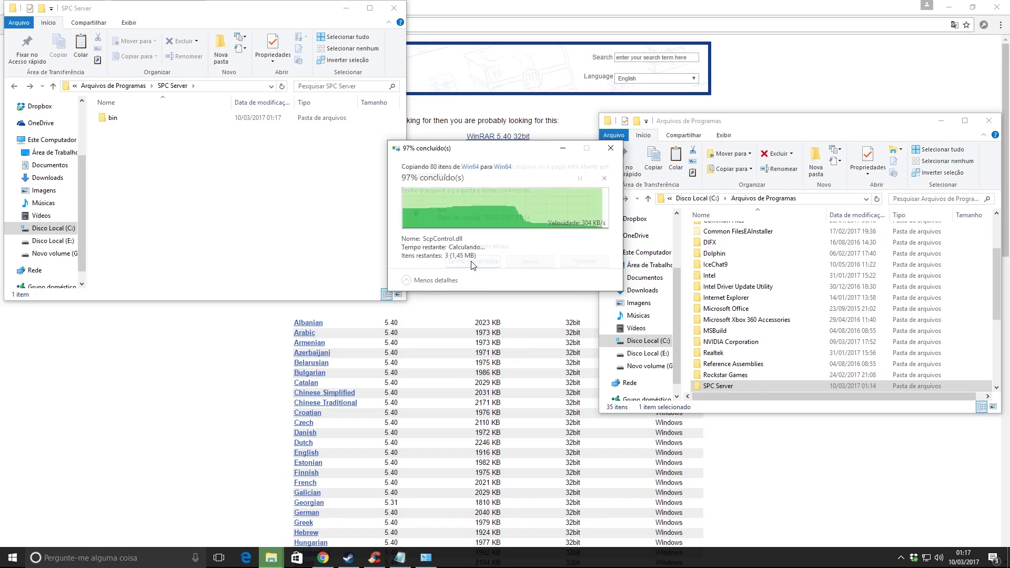
{"action": "double_click", "coordinate": [122, 119]}
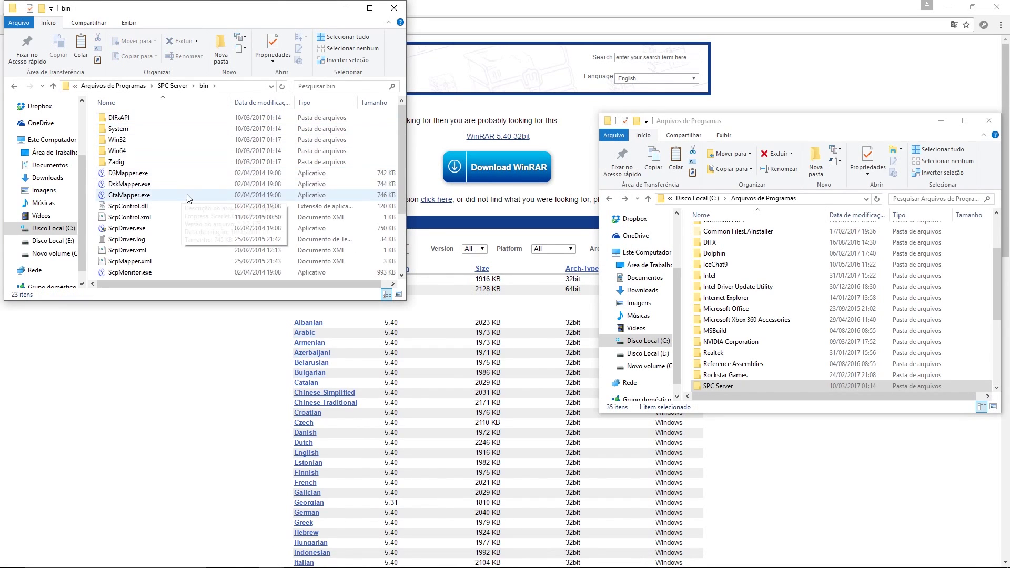
{"action": "scroll", "coordinate": [176, 180], "scroll_direction": "down", "scroll_amount": 1}
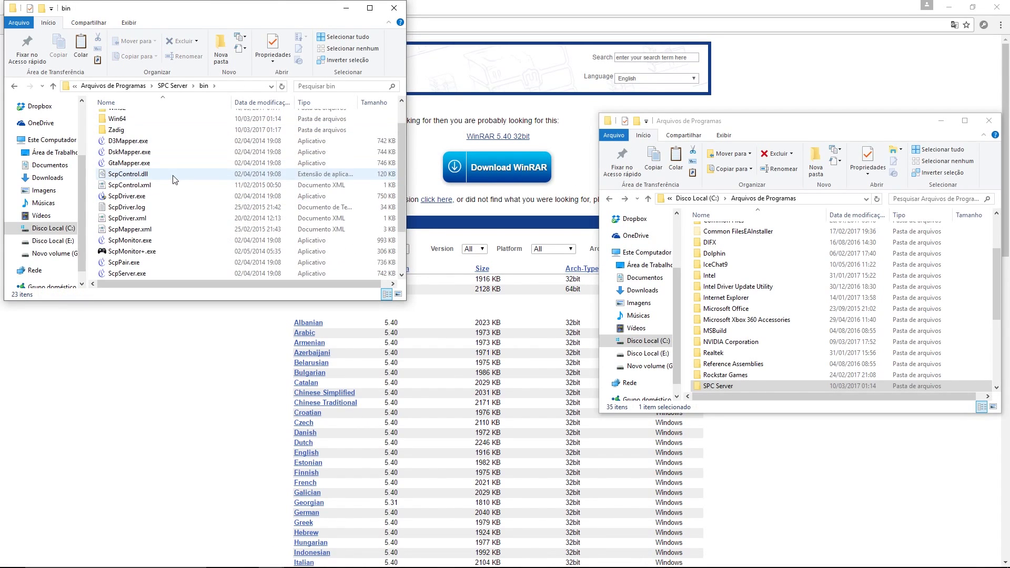
Step: Review ScpDriver.exe's properties on its compatibility and general tabs
{"action": "right_click", "coordinate": [120, 198]}
{"action": "left_click", "coordinate": [167, 468]}
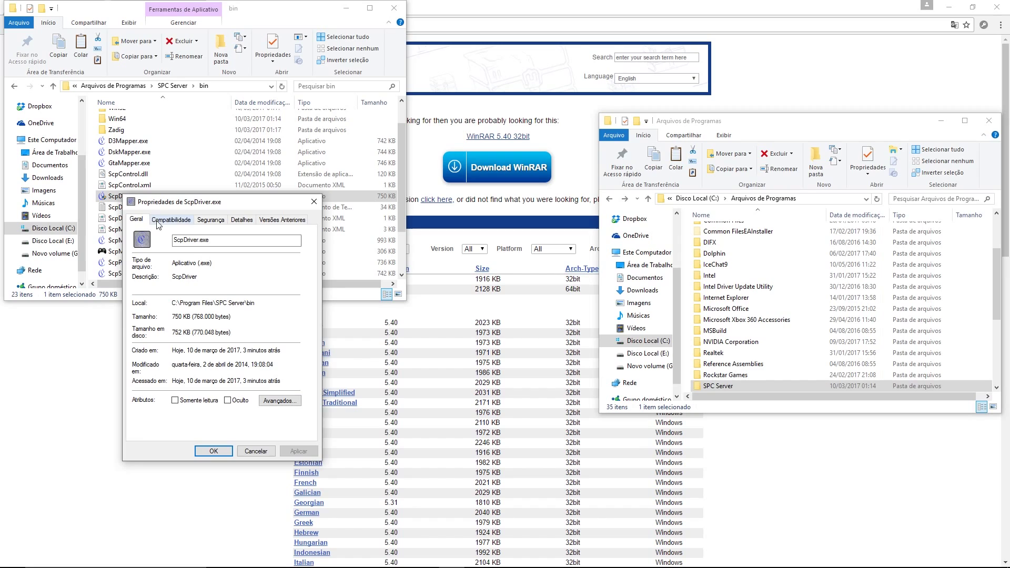
{"action": "left_click", "coordinate": [160, 220]}
{"action": "left_click", "coordinate": [147, 221]}
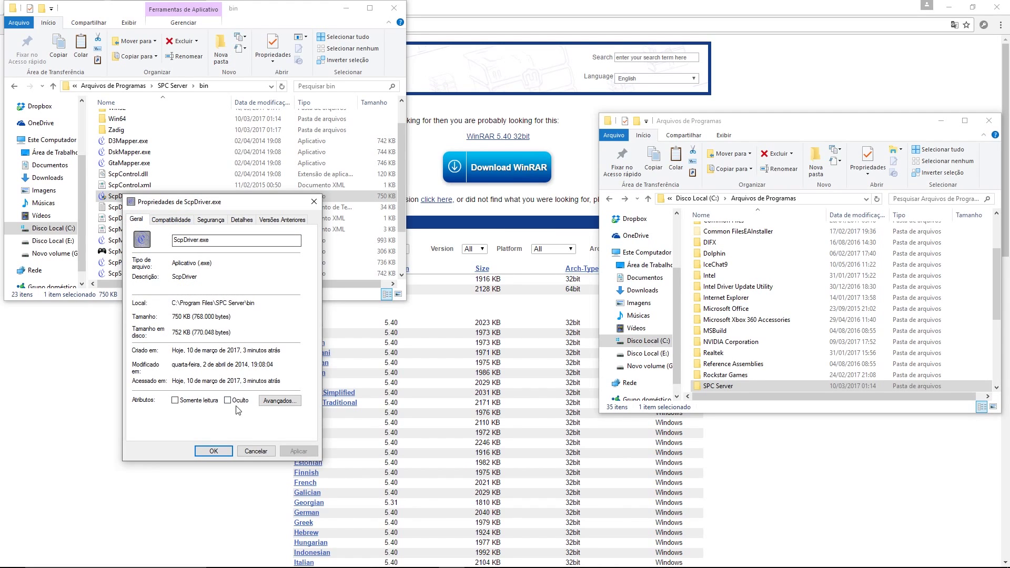
{"action": "left_click", "coordinate": [254, 451]}
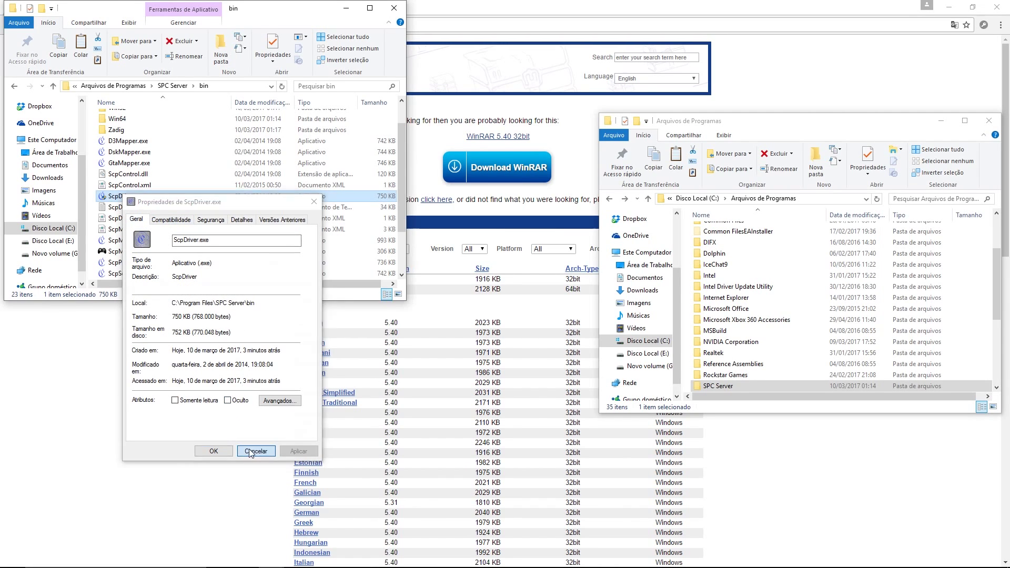
Step: Run ScpDriver.exe with administrator approval, install the SCP driver, and exit the installer
{"action": "double_click", "coordinate": [119, 196]}
{"action": "left_click", "coordinate": [444, 348]}
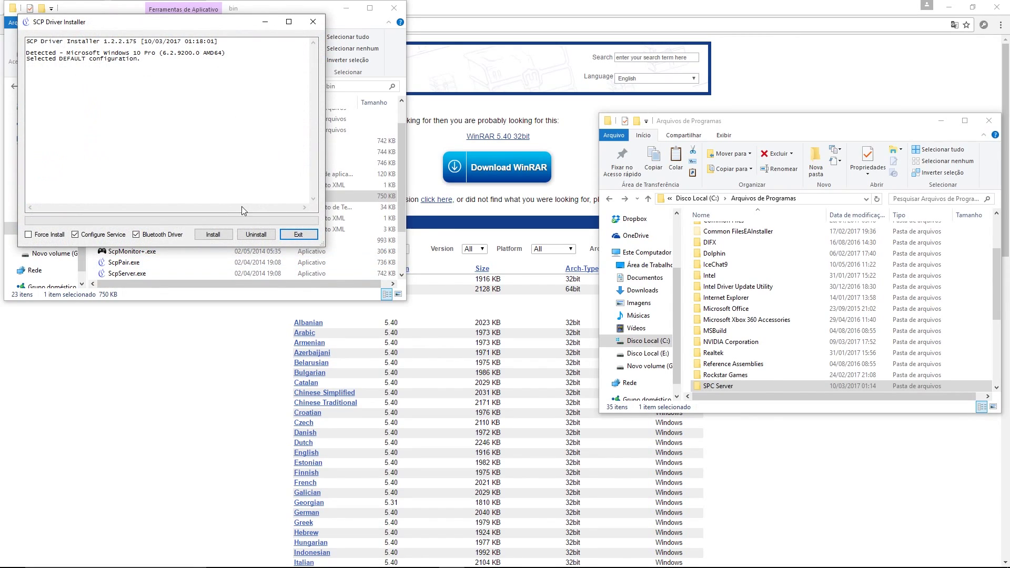
{"action": "left_click", "coordinate": [213, 237]}
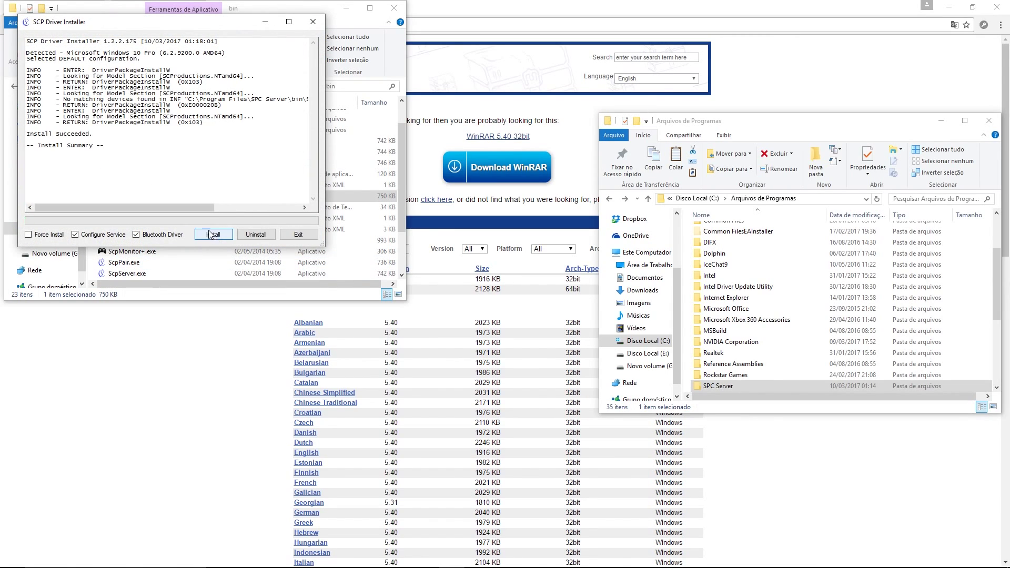
{"action": "left_click", "coordinate": [299, 235]}
{"action": "right_click", "coordinate": [126, 251]}
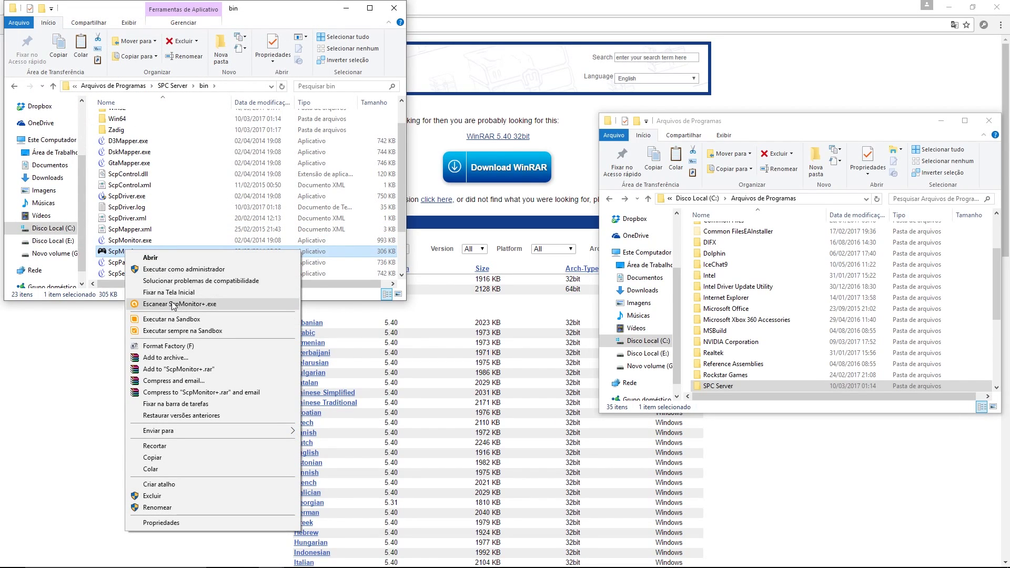
Step: Send a desktop shortcut of ScpMonitor+.exe to the desktop
{"action": "mouse_move", "coordinate": [257, 432]}
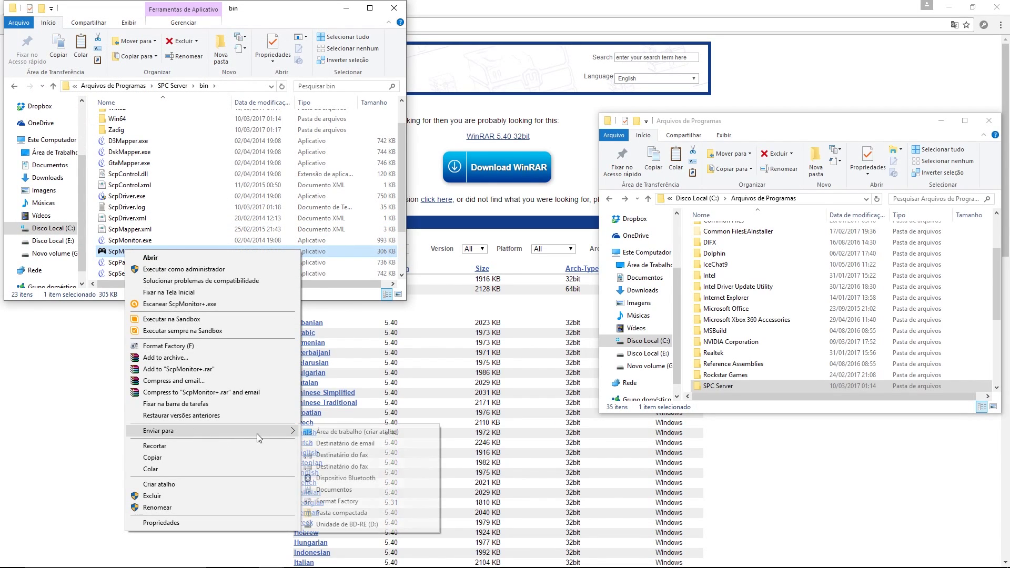
{"action": "left_click", "coordinate": [327, 437]}
{"action": "scroll", "coordinate": [152, 248], "scroll_direction": "down", "scroll_amount": 2}
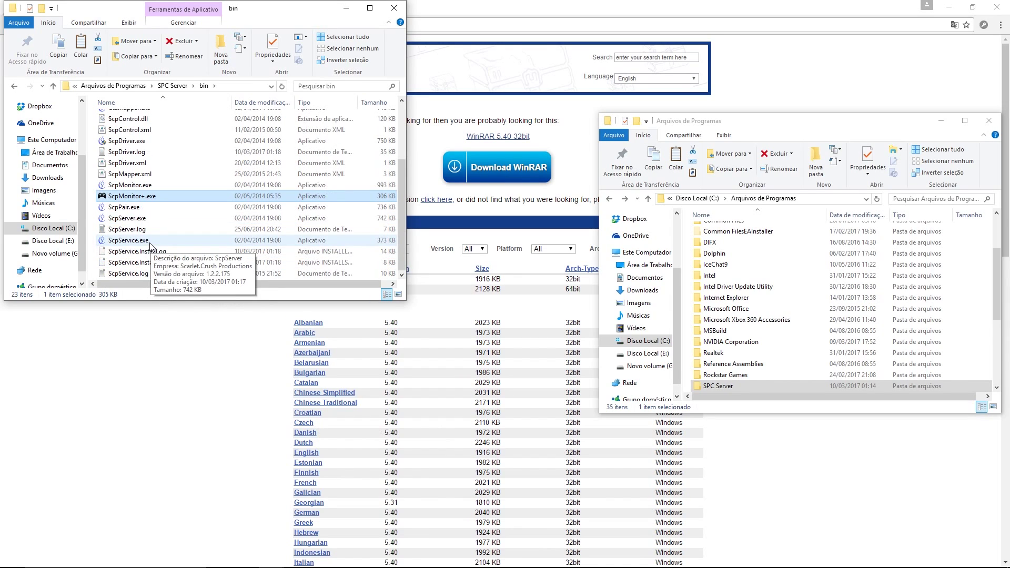
Step: Inspect ScpService.exe's properties and close them without changes
{"action": "right_click", "coordinate": [112, 241]}
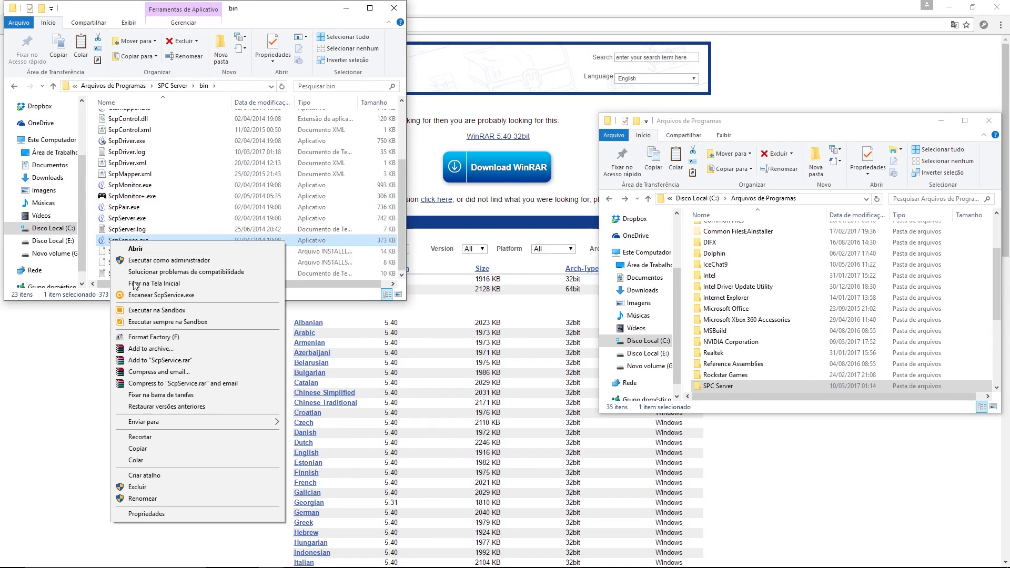
{"action": "left_click", "coordinate": [156, 517]}
{"action": "left_click", "coordinate": [248, 498]}
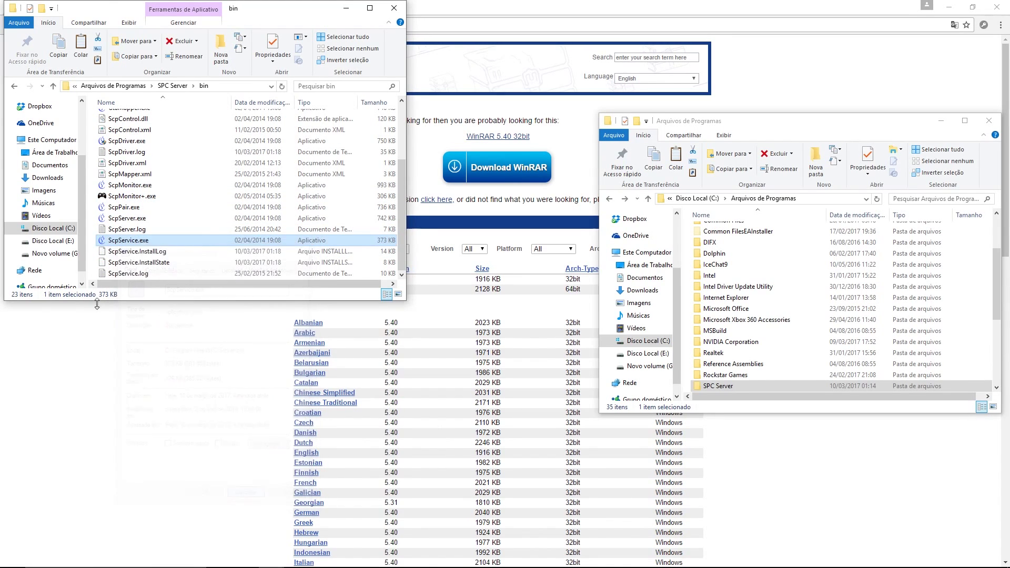
{"action": "scroll", "coordinate": [159, 257], "scroll_direction": "up", "scroll_amount": 1}
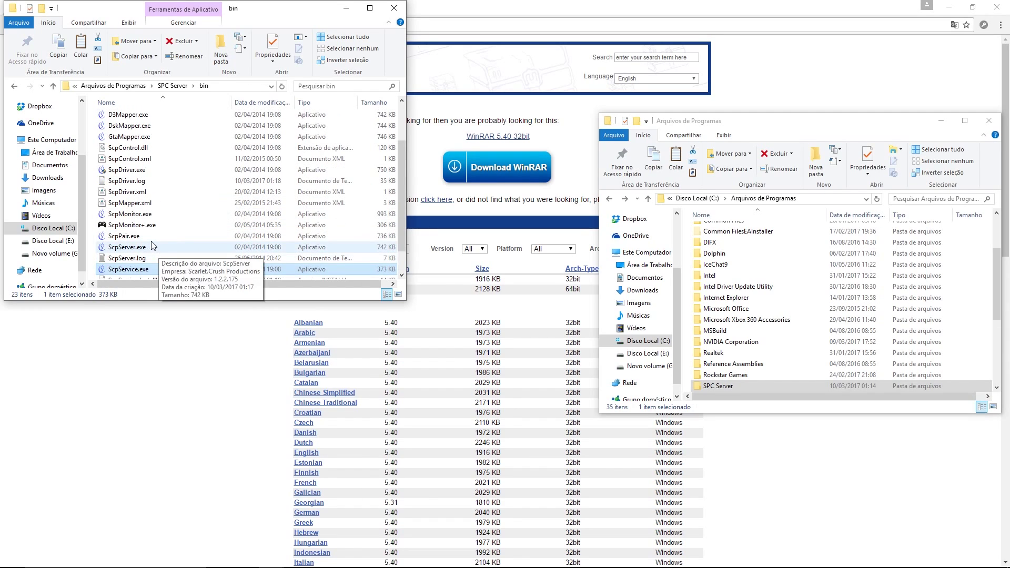
{"action": "scroll", "coordinate": [156, 233], "scroll_direction": "up", "scroll_amount": 2}
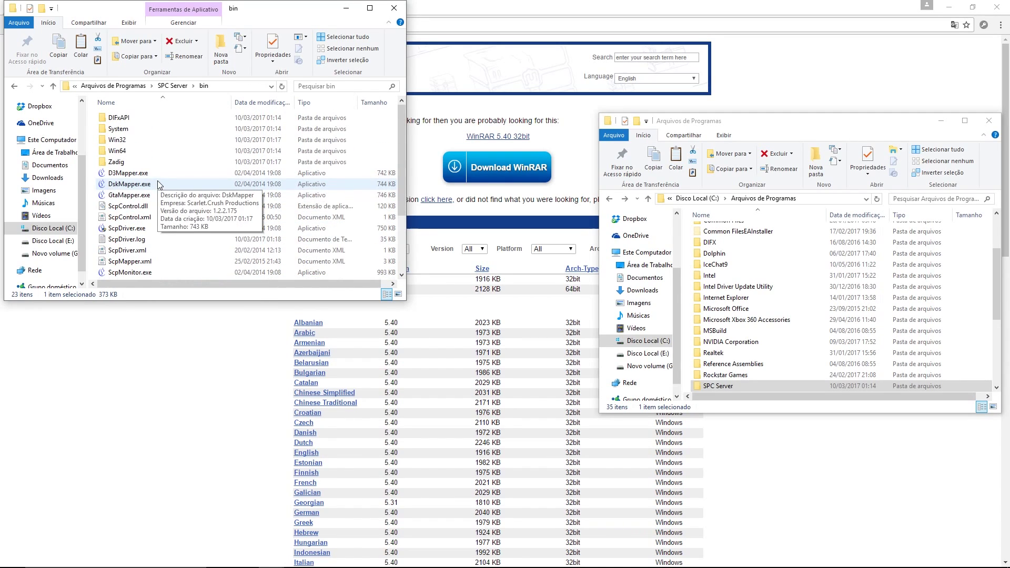
Step: Minimize the bin, Arquivos de Programas, browser and Notepad windows and check the Xbox 360 controller in Devices and Printers
{"action": "left_click", "coordinate": [348, 10]}
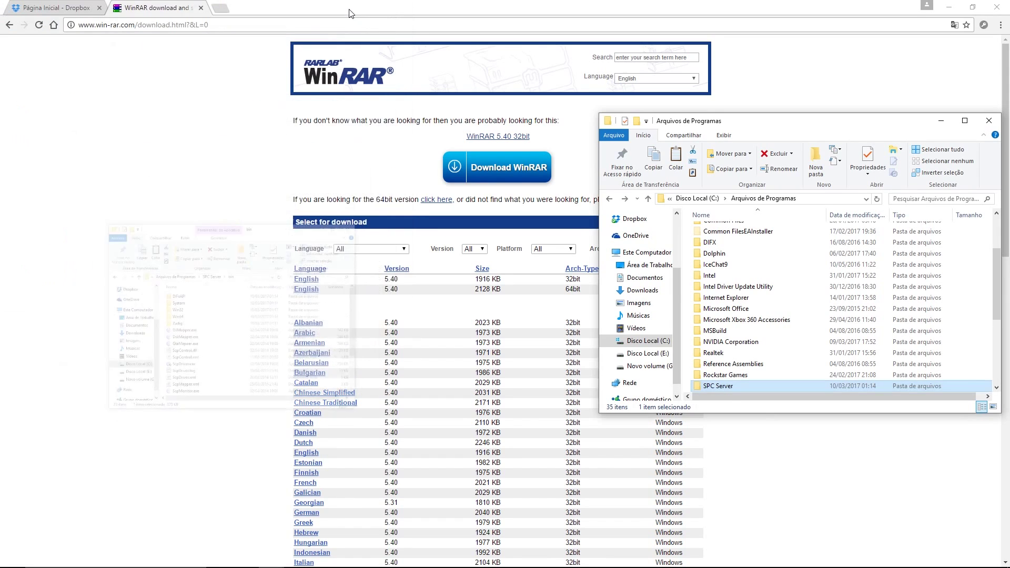
{"action": "left_click", "coordinate": [940, 121]}
{"action": "left_click", "coordinate": [950, 9]}
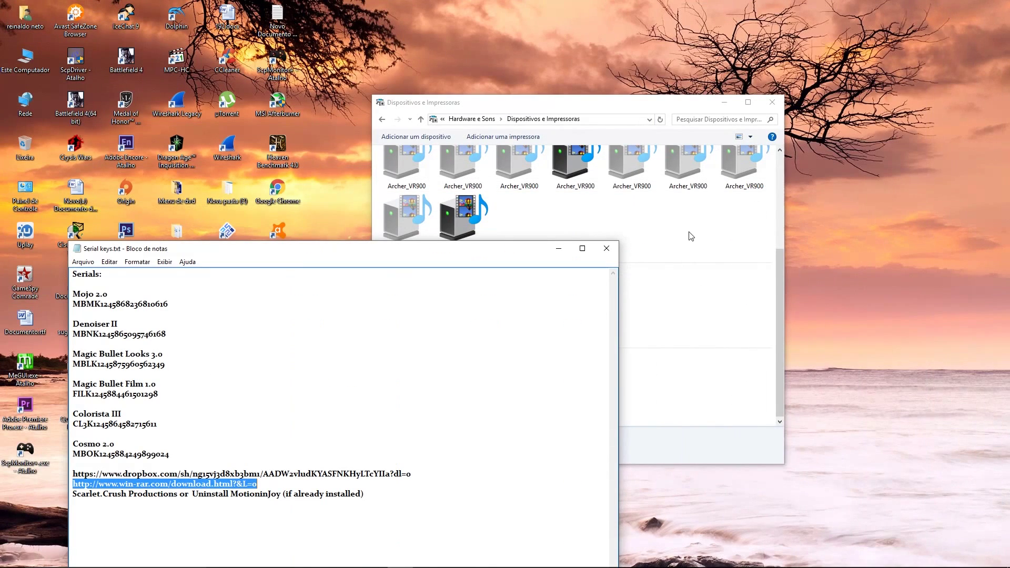
{"action": "left_click", "coordinate": [581, 248]}
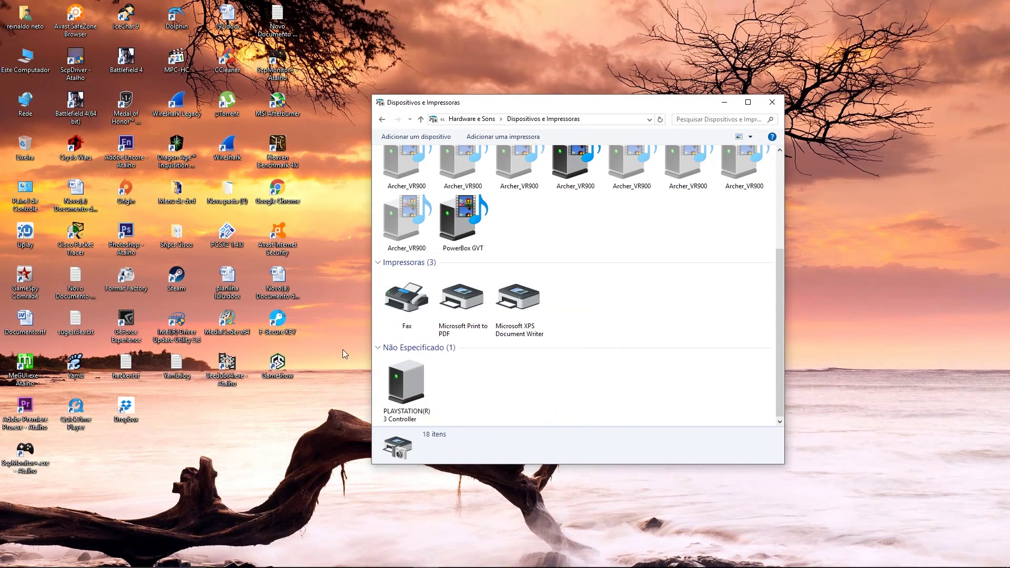
{"action": "scroll", "coordinate": [561, 351], "scroll_direction": "up", "scroll_amount": 3}
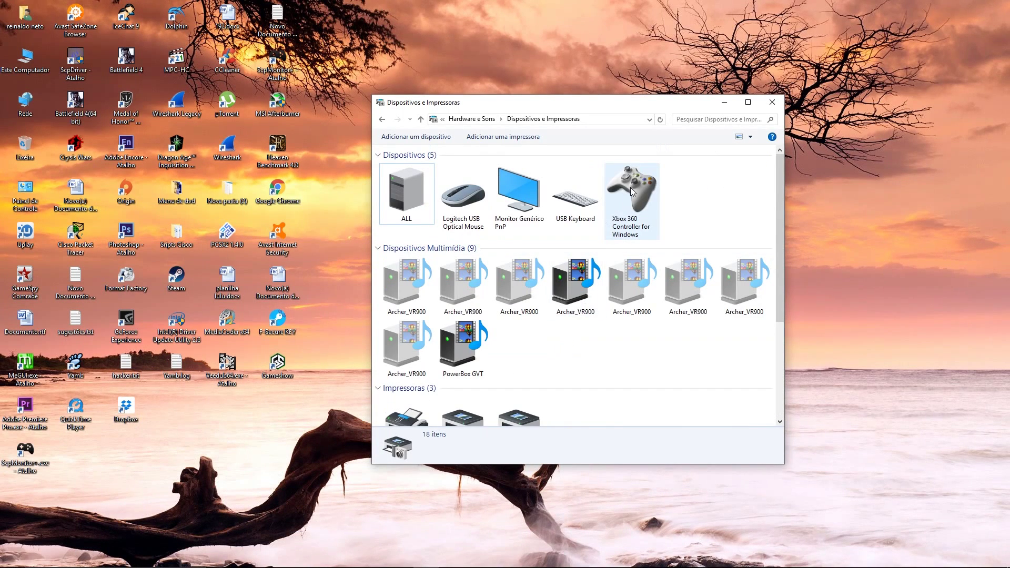
Step: Minimize Devices and Printers and move the SCP Monitor shortcut next to Dropbox
{"action": "left_click", "coordinate": [723, 103]}
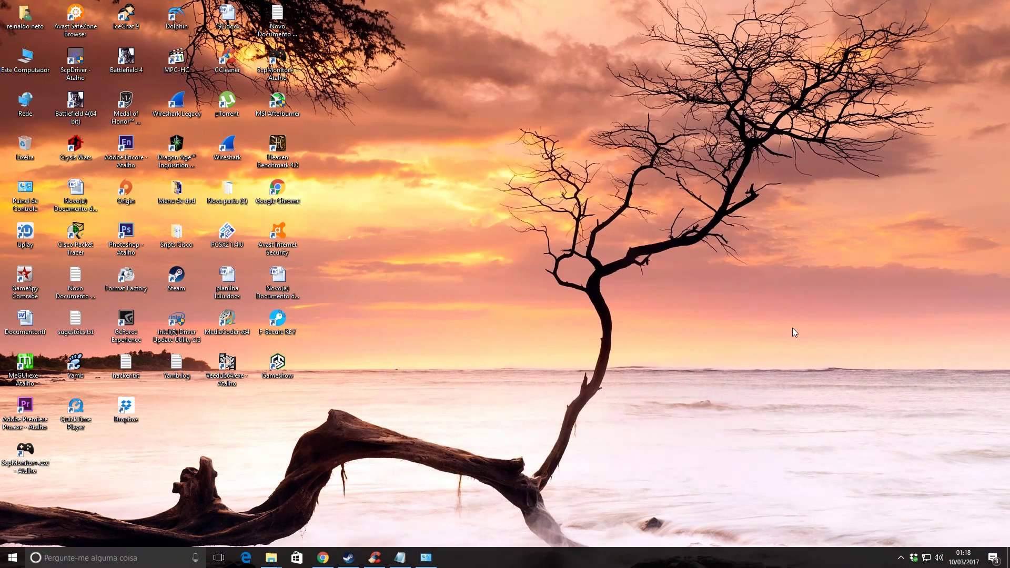
{"action": "left_click", "coordinate": [901, 557]}
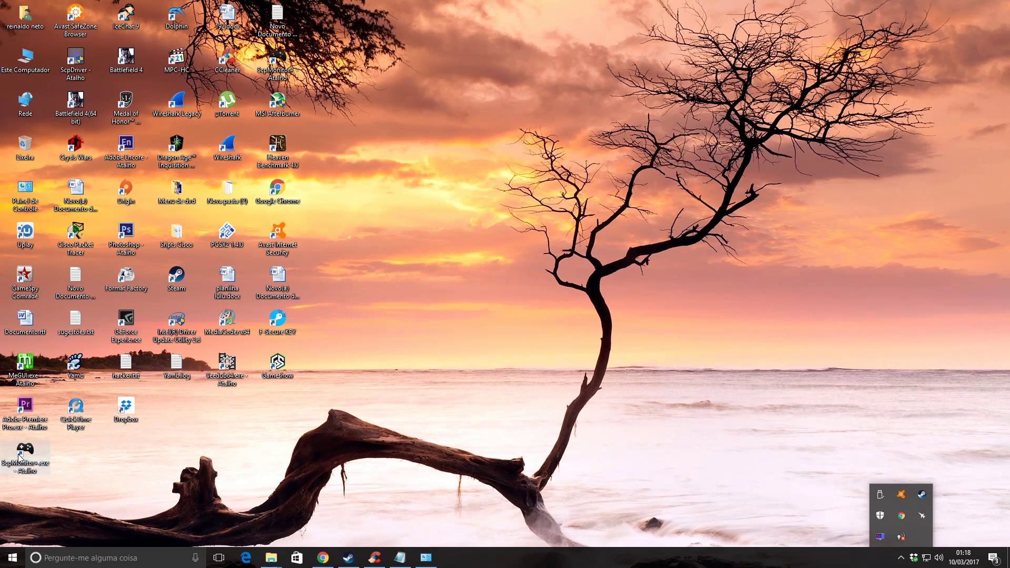
{"action": "left_click_drag", "start_coordinate": [20, 457], "coordinate": [176, 413]}
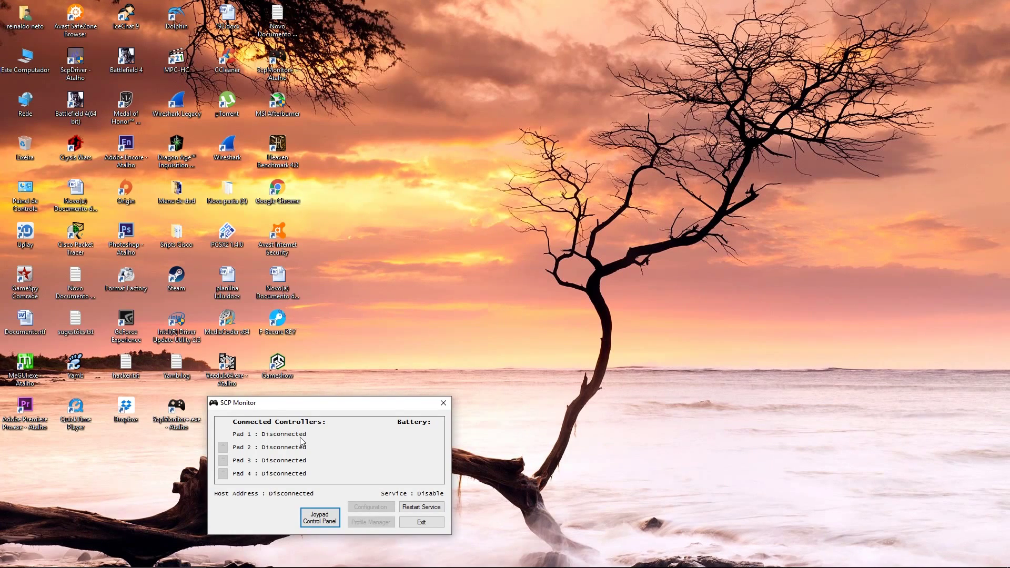
Step: Launch ScpMonitor+.exe briefly and close the SCP Monitor window
{"action": "mouse_move", "coordinate": [271, 561]}
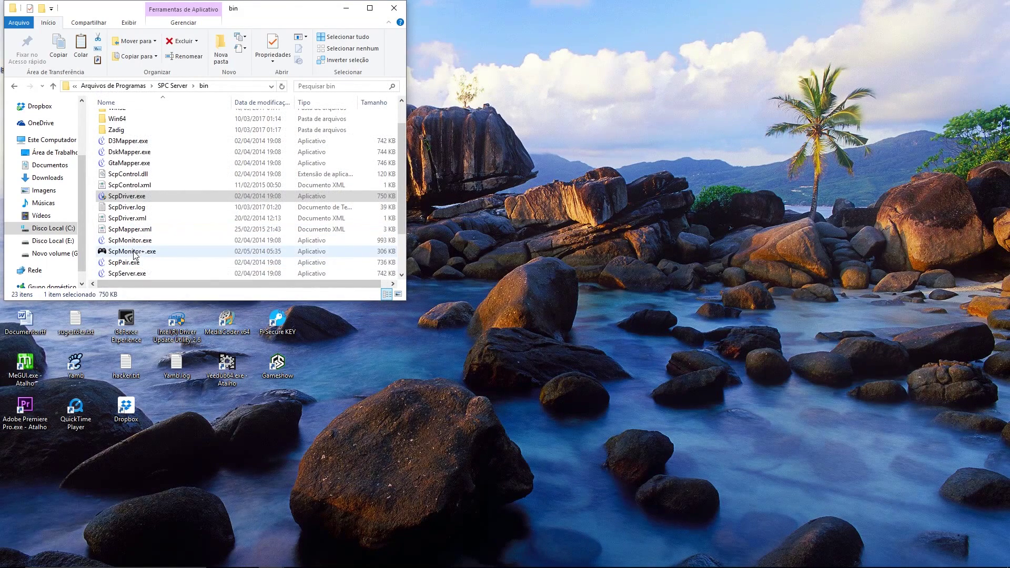
{"action": "right_click", "coordinate": [179, 251]}
{"action": "left_click", "coordinate": [173, 260]}
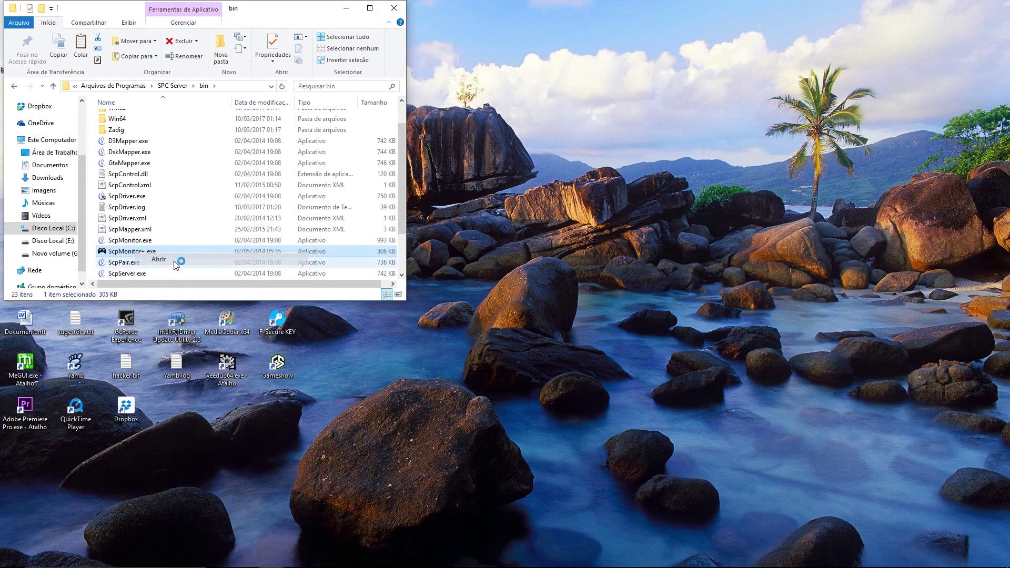
{"action": "left_click", "coordinate": [443, 403]}
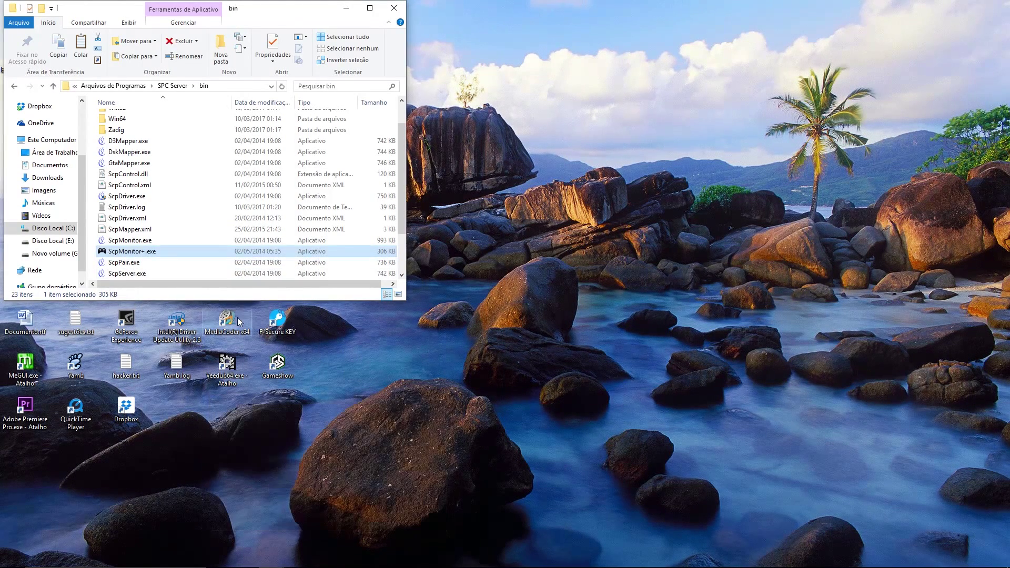
Step: Create desktop shortcuts for ScpMonitor+.exe, ScpDriver.exe and ScpMonitor.exe
{"action": "right_click", "coordinate": [140, 253]}
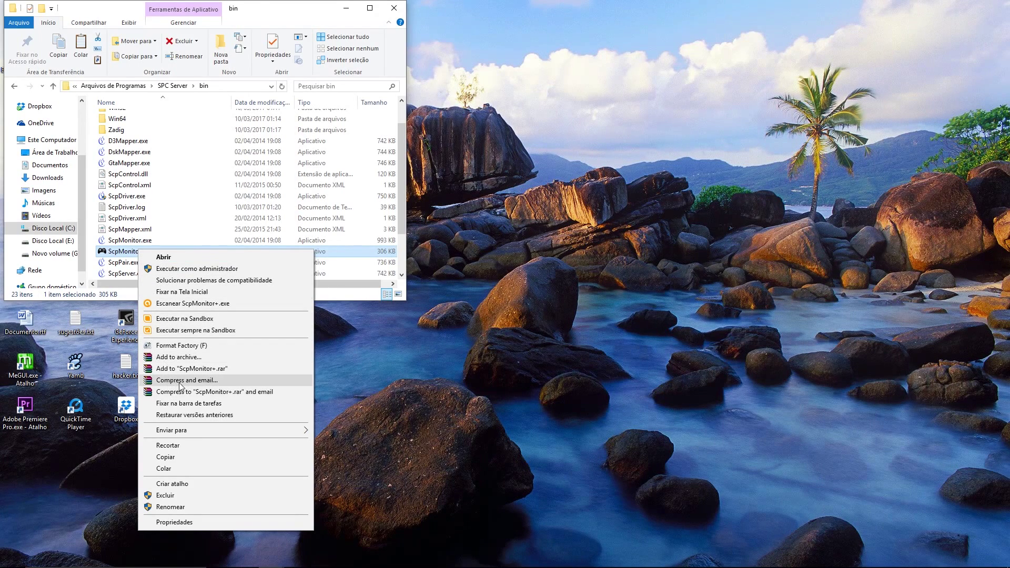
{"action": "mouse_move", "coordinate": [207, 431]}
{"action": "left_click", "coordinate": [348, 430]}
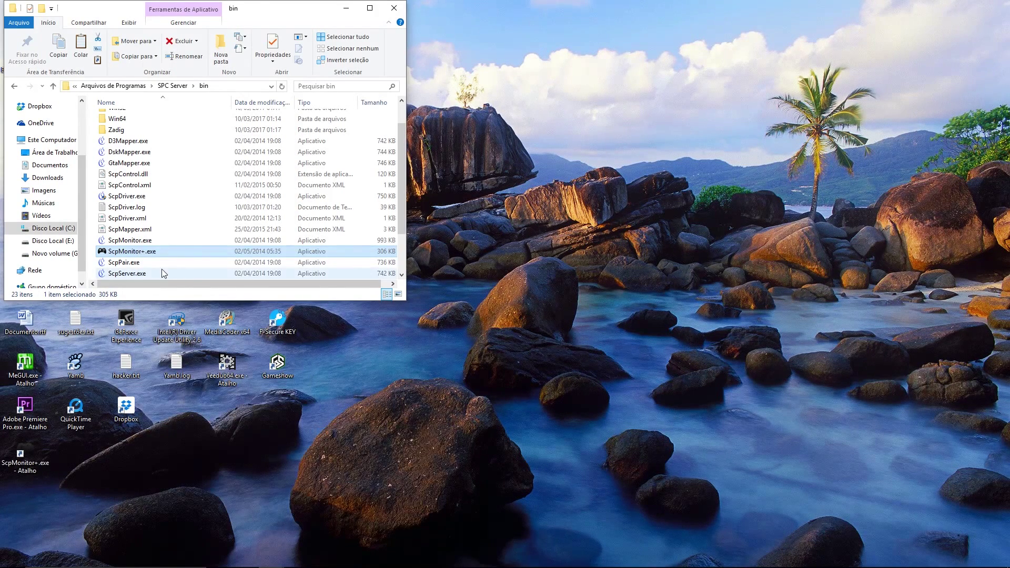
{"action": "scroll", "coordinate": [143, 277], "scroll_direction": "up", "scroll_amount": 1}
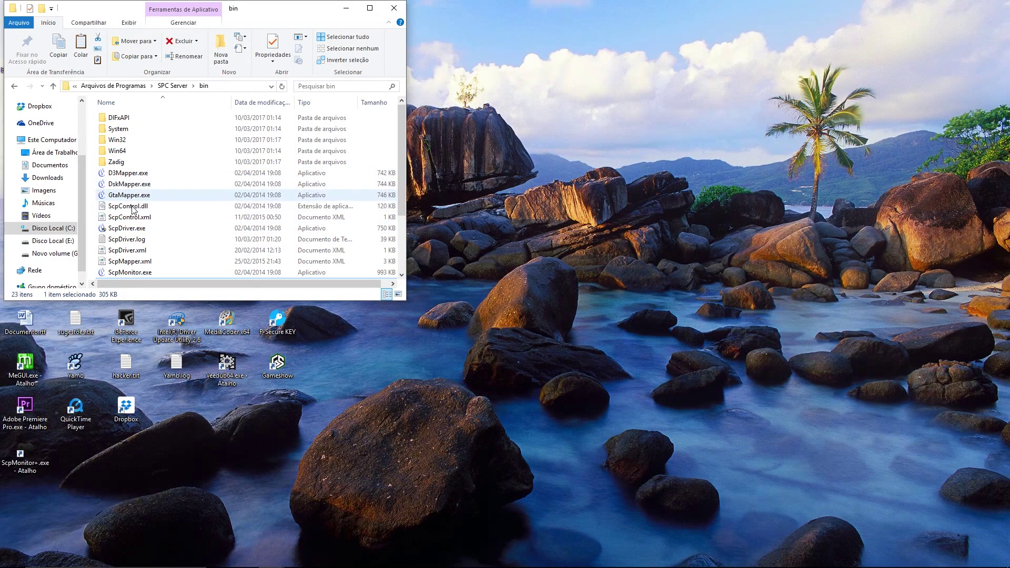
{"action": "right_click", "coordinate": [133, 232]}
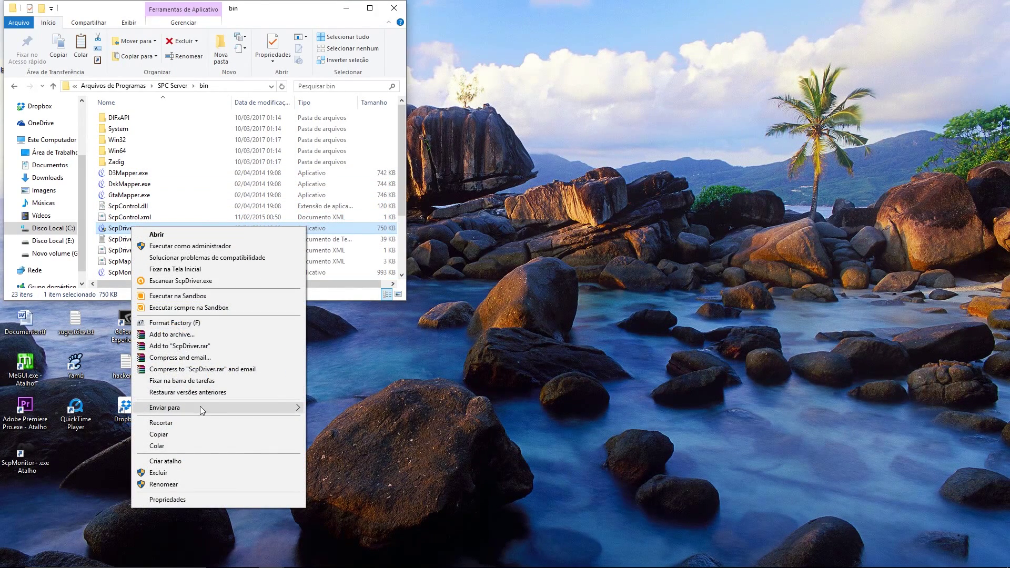
{"action": "mouse_move", "coordinate": [201, 408]}
{"action": "left_click", "coordinate": [324, 410]}
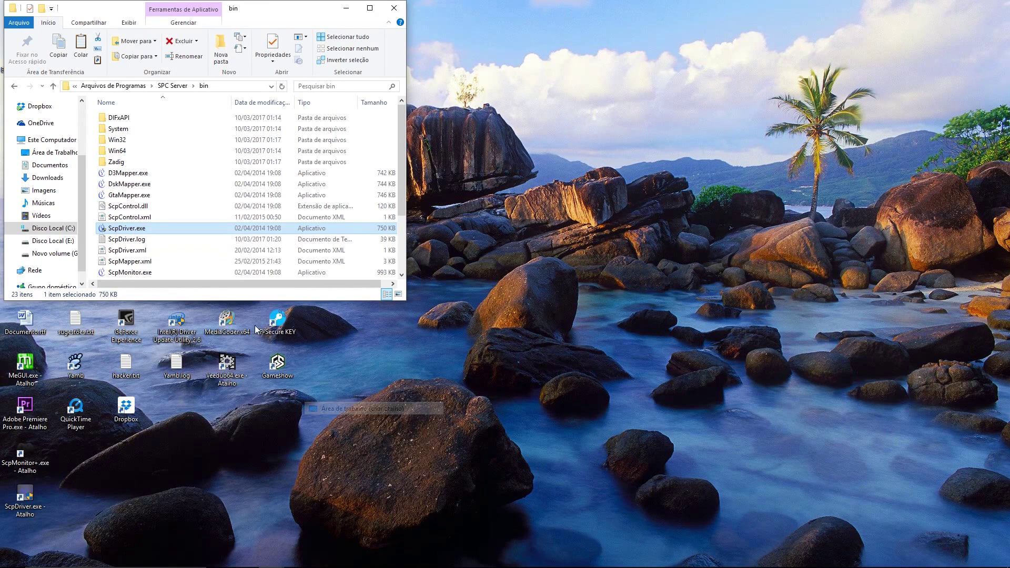
{"action": "scroll", "coordinate": [158, 232], "scroll_direction": "down", "scroll_amount": 1}
{"action": "right_click", "coordinate": [131, 242]}
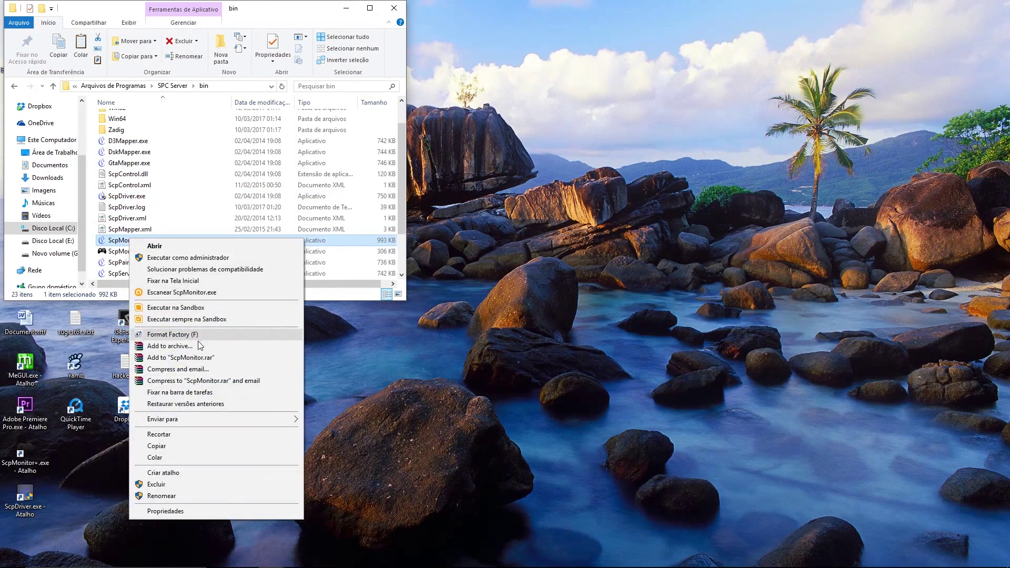
{"action": "mouse_move", "coordinate": [220, 416]}
{"action": "left_click", "coordinate": [326, 419]}
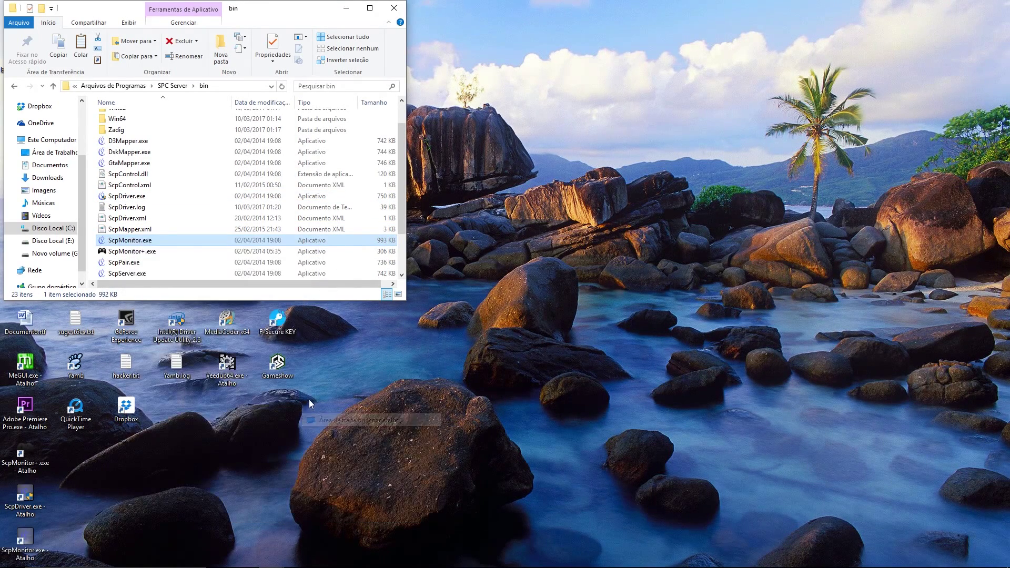
Step: Line up the three new shortcuts in a row beside the Dropbox icon
{"action": "left_click_drag", "start_coordinate": [33, 538], "coordinate": [87, 451]}
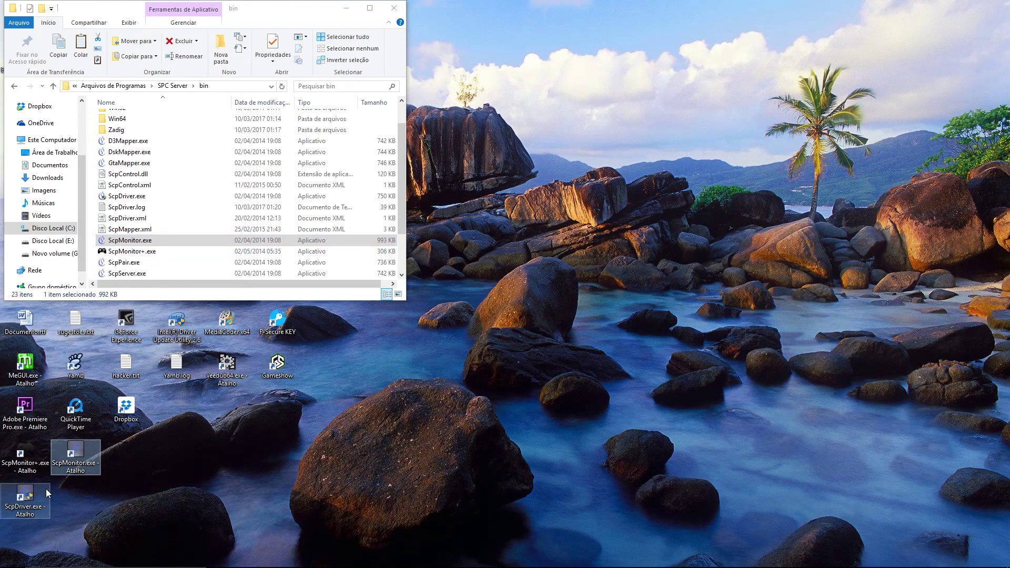
{"action": "left_click_drag", "start_coordinate": [42, 492], "coordinate": [130, 455]}
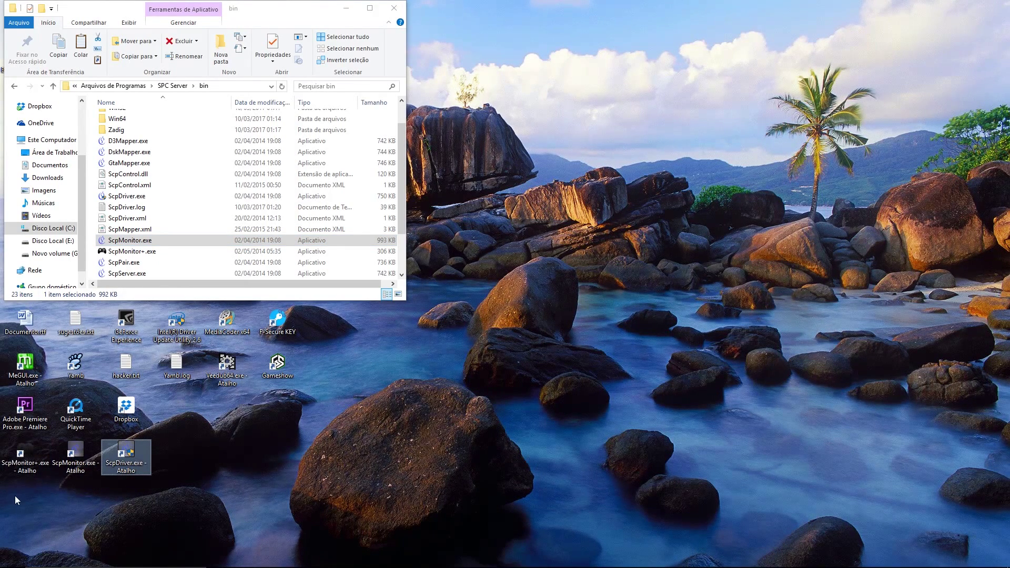
{"action": "left_click_drag", "start_coordinate": [15, 496], "coordinate": [153, 433]}
{"action": "left_click_drag", "start_coordinate": [32, 459], "coordinate": [195, 424]}
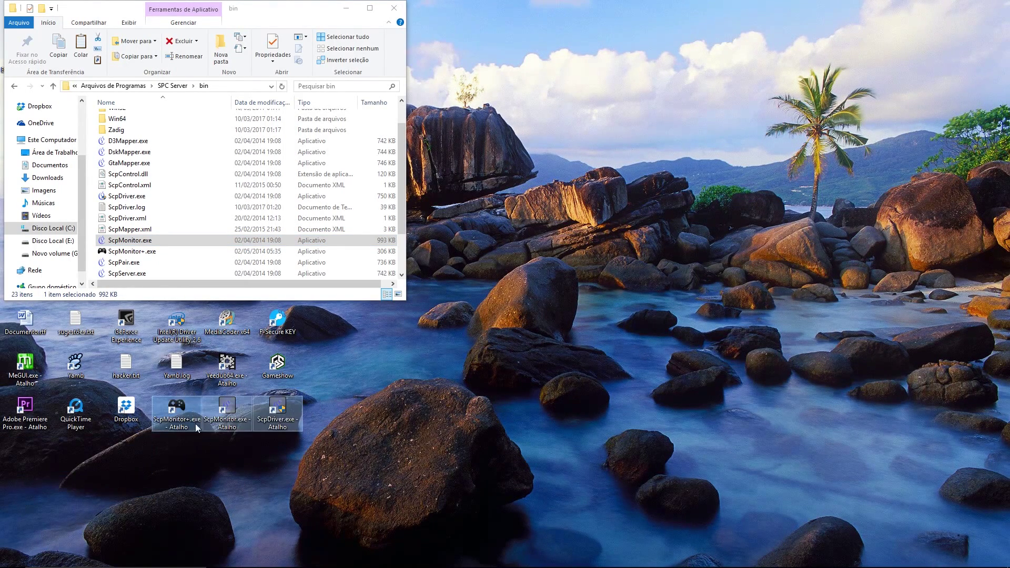
Step: Restart the computer from the Win+X menu
{"action": "right_click", "coordinate": [18, 566]}
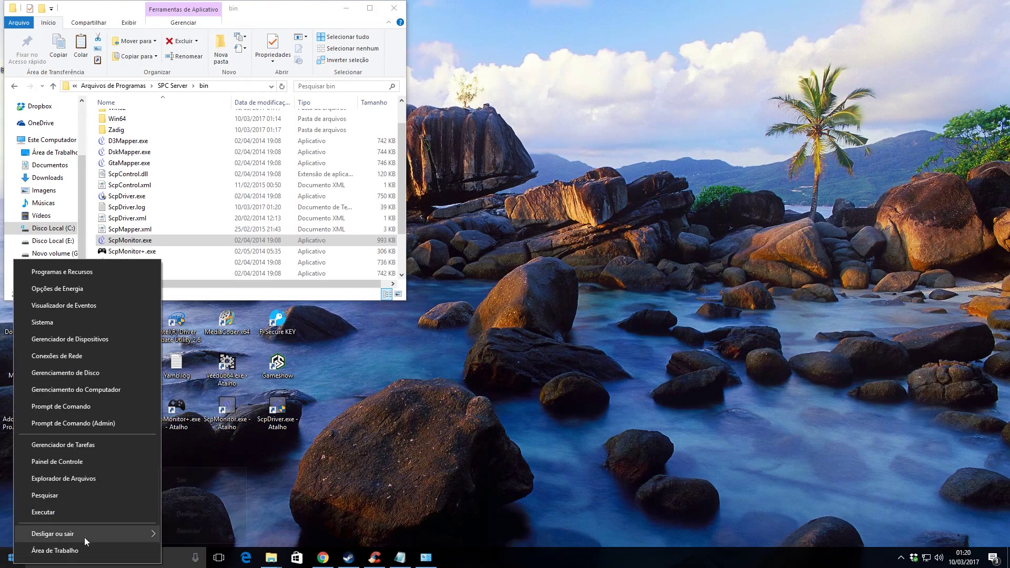
{"action": "mouse_move", "coordinate": [84, 538]}
{"action": "left_click", "coordinate": [188, 531]}
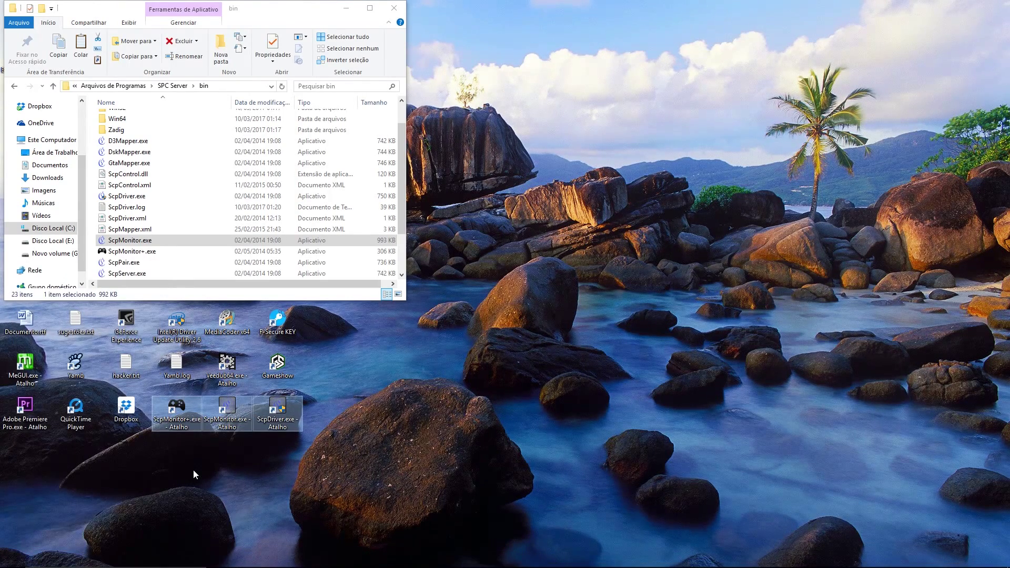
Step: After rebooting, open SCP Monitor and confirm its Service Configuration unchanged with OK
{"action": "key", "text": "alt+z"}
{"action": "key", "text": "alt+F9"}
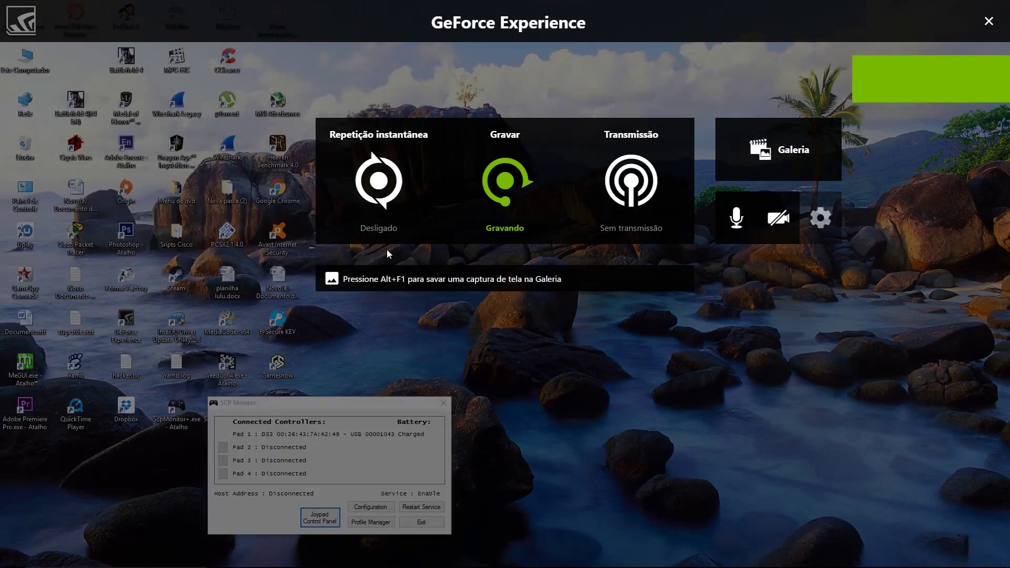
{"action": "left_click", "coordinate": [371, 506]}
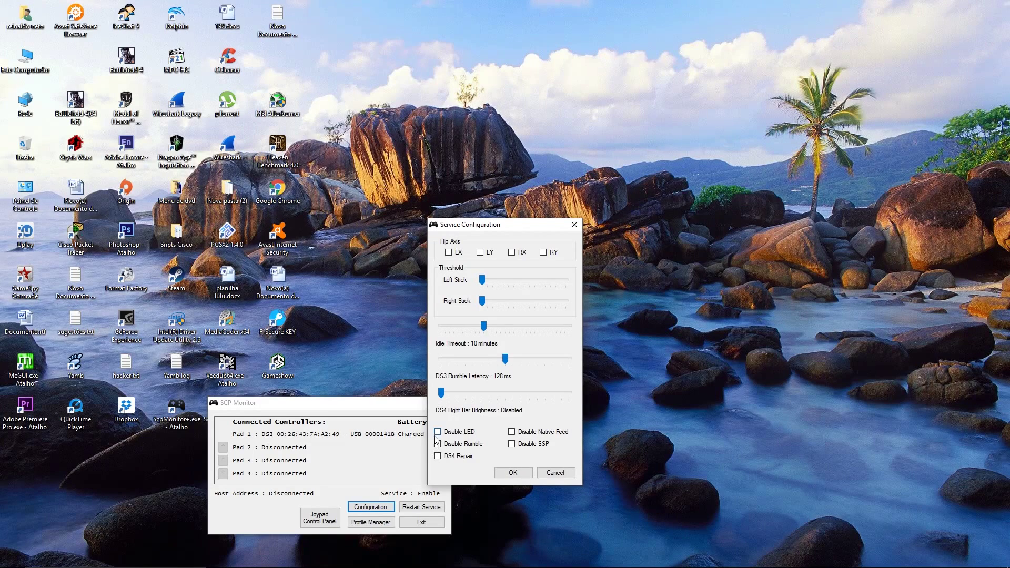
{"action": "left_click", "coordinate": [508, 474]}
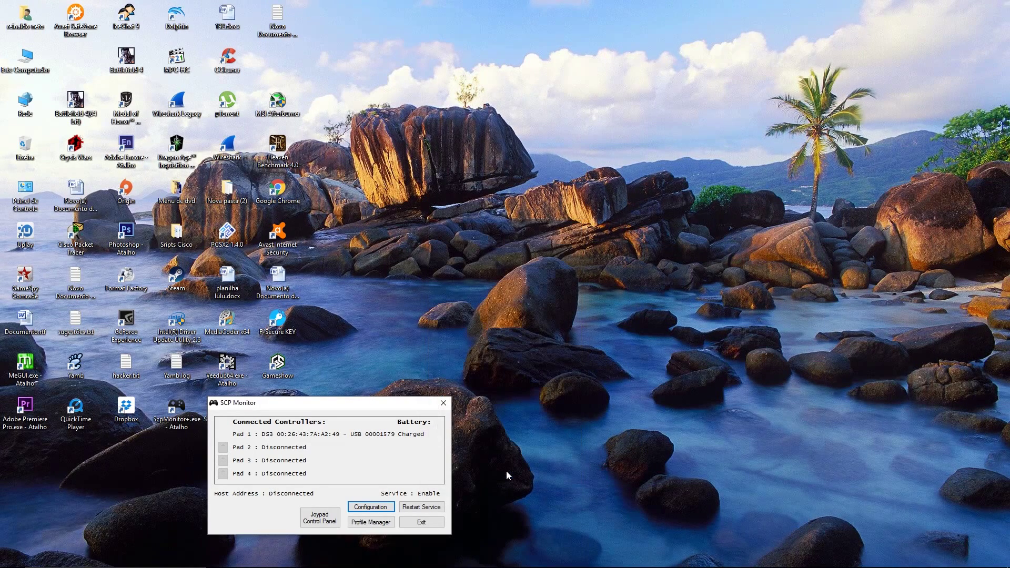
Step: Open the Game Controllers panel, review Advanced settings, and open the Xbox 360 controller's test properties
{"action": "left_click", "coordinate": [330, 521]}
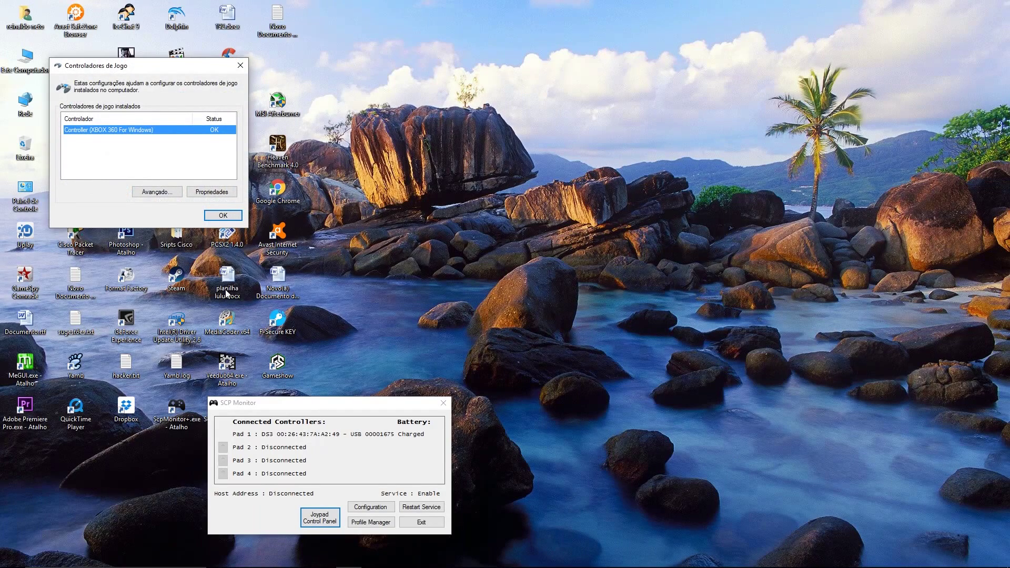
{"action": "left_click", "coordinate": [157, 191]}
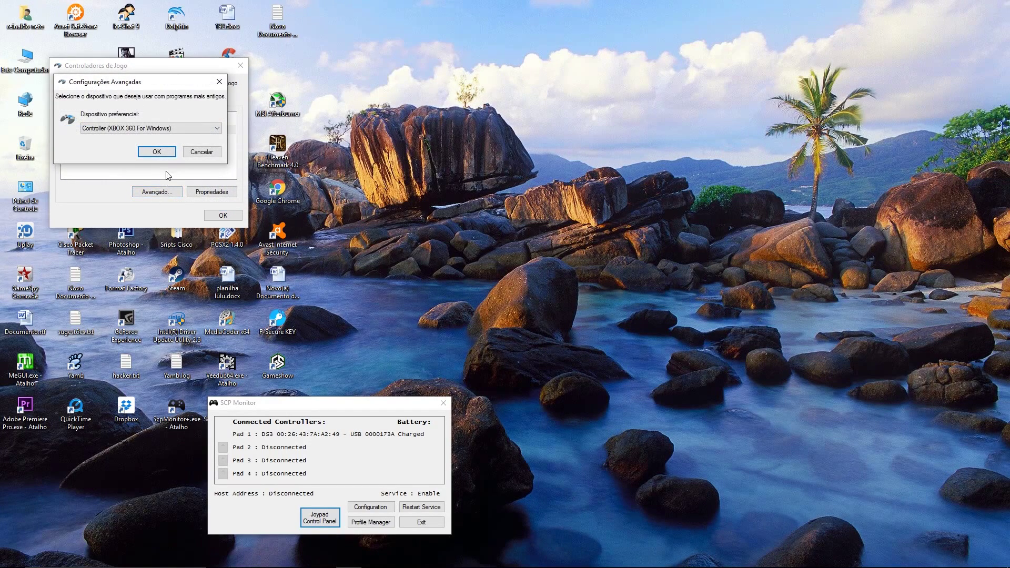
{"action": "left_click", "coordinate": [200, 153]}
{"action": "left_click", "coordinate": [201, 192]}
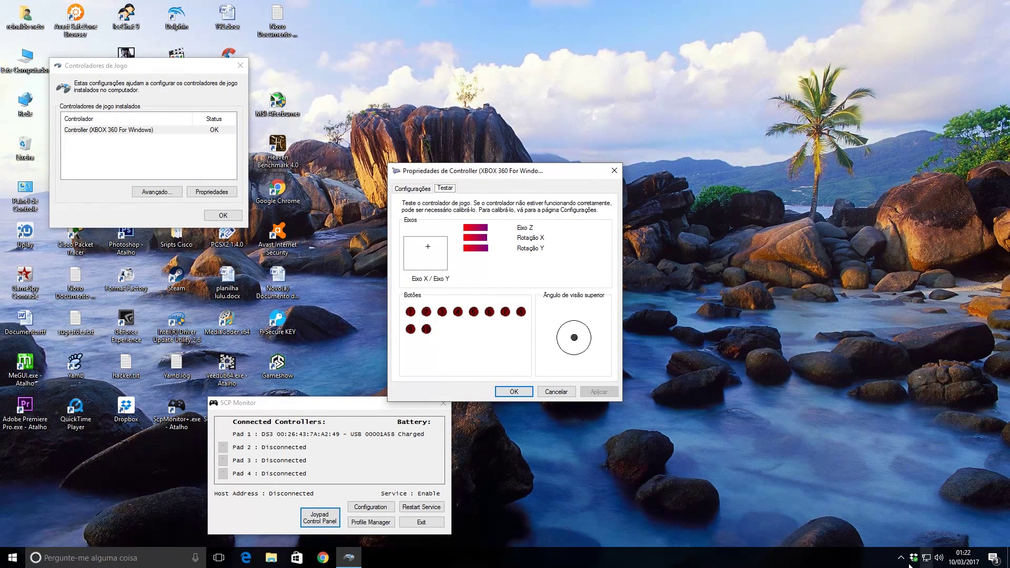
Step: Exit Steam from the system tray and return to the controller test page
{"action": "left_click", "coordinate": [902, 560]}
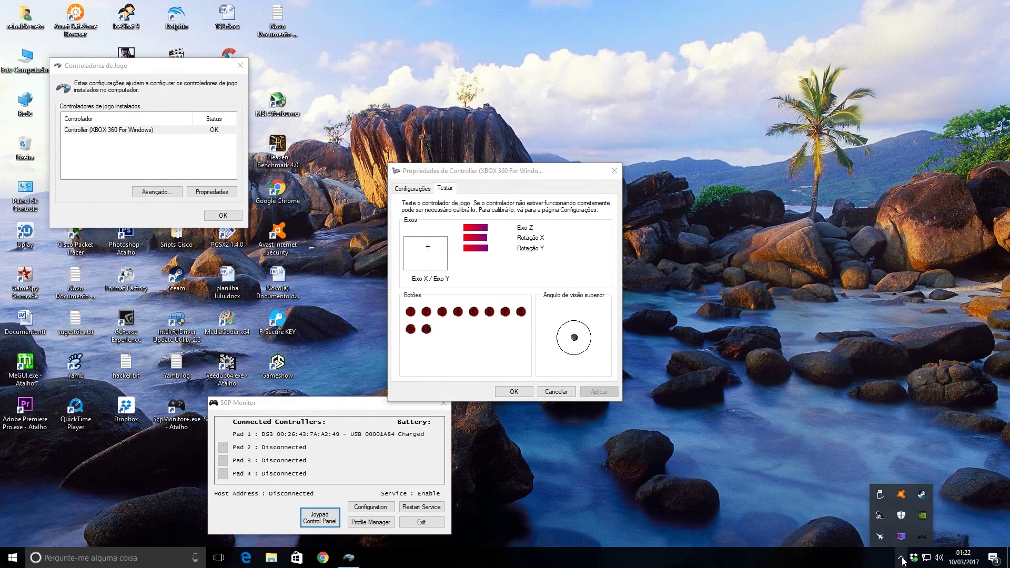
{"action": "right_click", "coordinate": [922, 497]}
{"action": "left_click", "coordinate": [933, 490]}
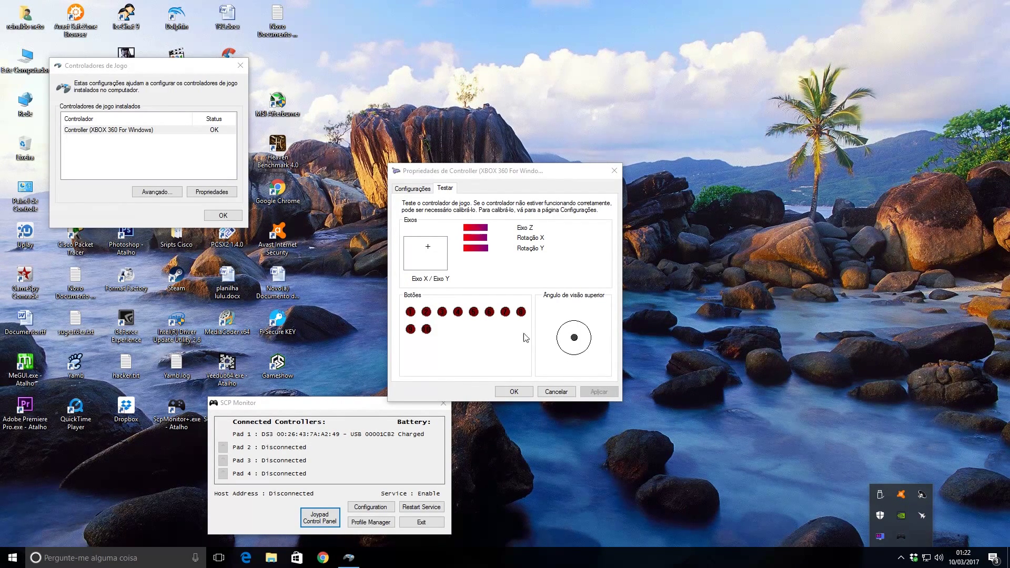
{"action": "left_click", "coordinate": [466, 358]}
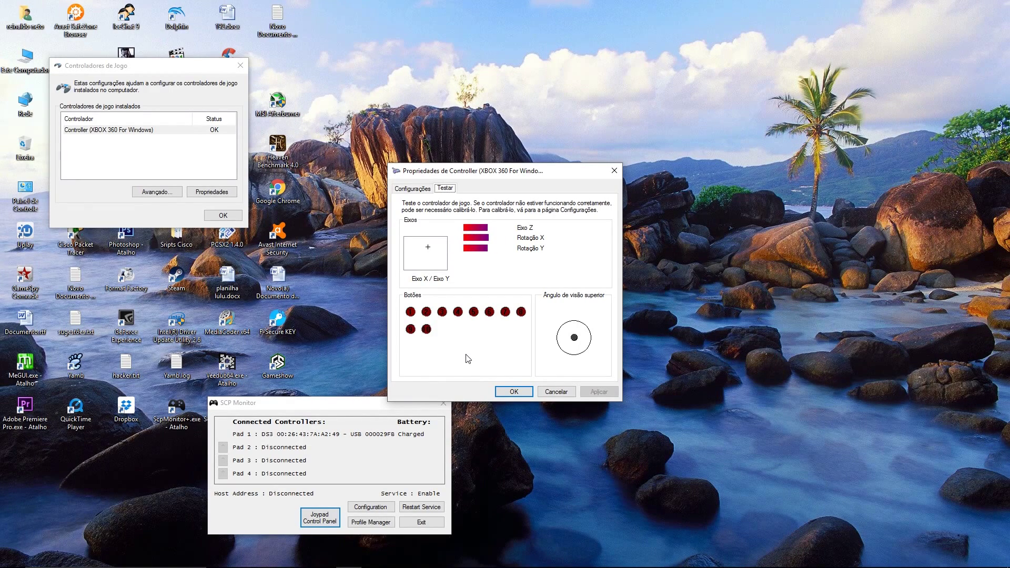
Step: Close the controller Properties test window and open SCP Monitor's Profile Manager
{"action": "left_click", "coordinate": [504, 392]}
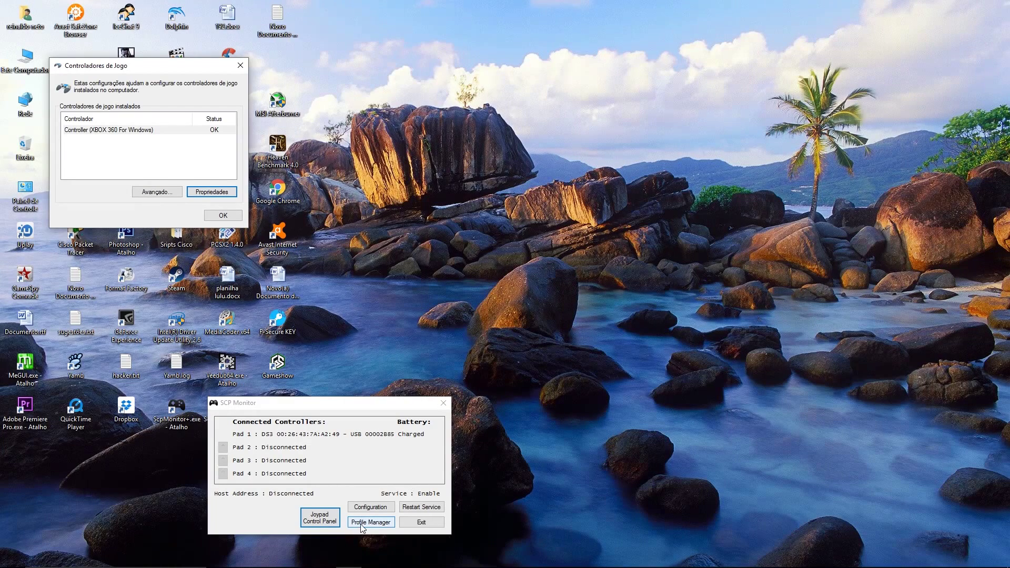
{"action": "left_click", "coordinate": [358, 525]}
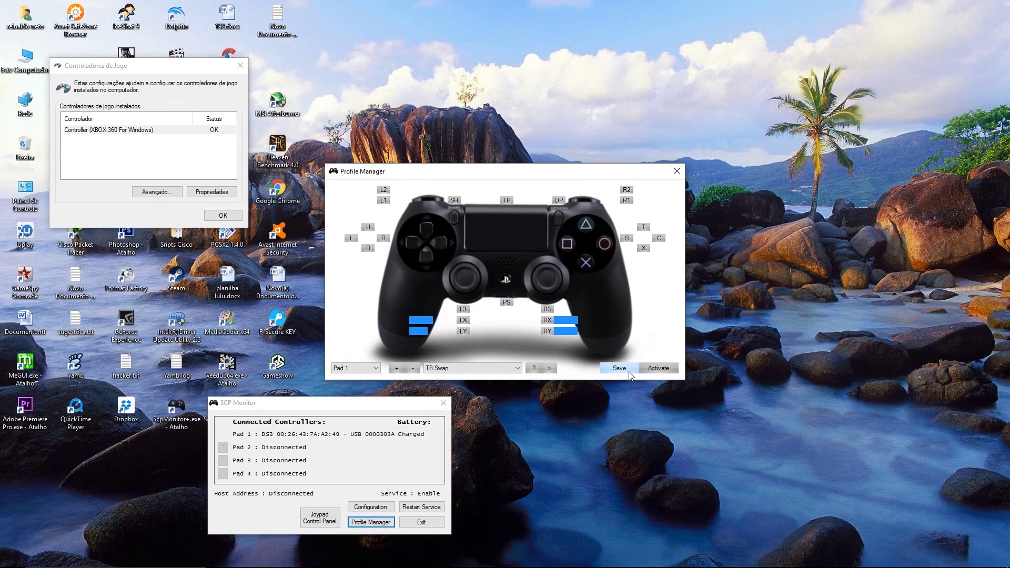
Step: Keep Pad 1 and the TB Swap profile selected, and open the profile's properties
{"action": "left_click", "coordinate": [351, 372]}
{"action": "left_click", "coordinate": [350, 378]}
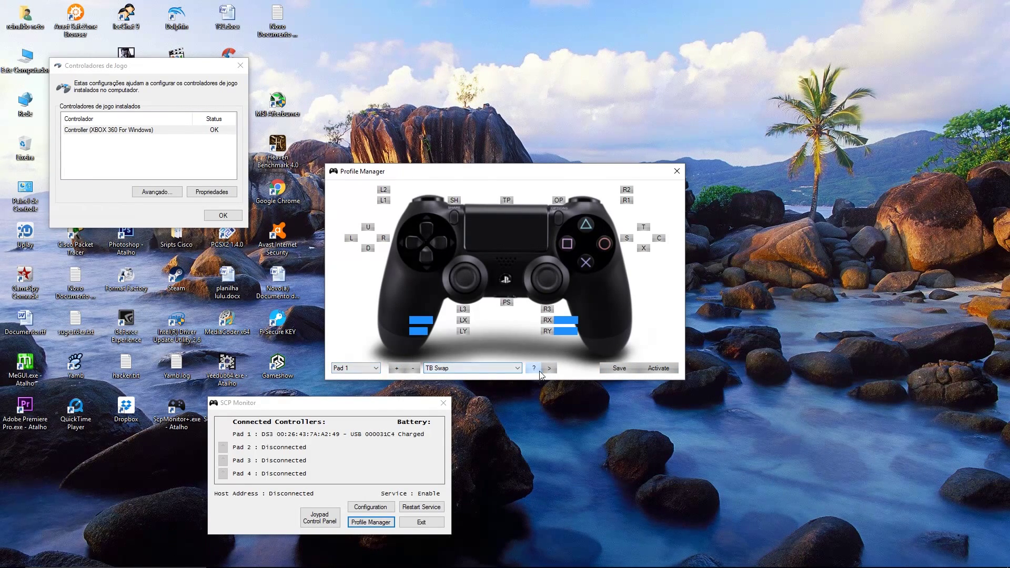
{"action": "left_click", "coordinate": [490, 371]}
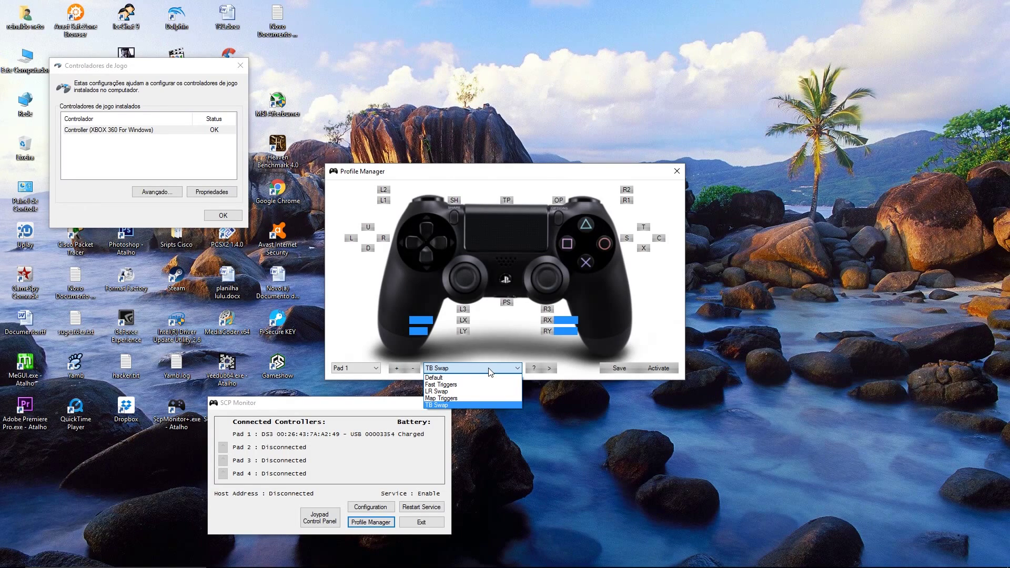
{"action": "left_click", "coordinate": [489, 371]}
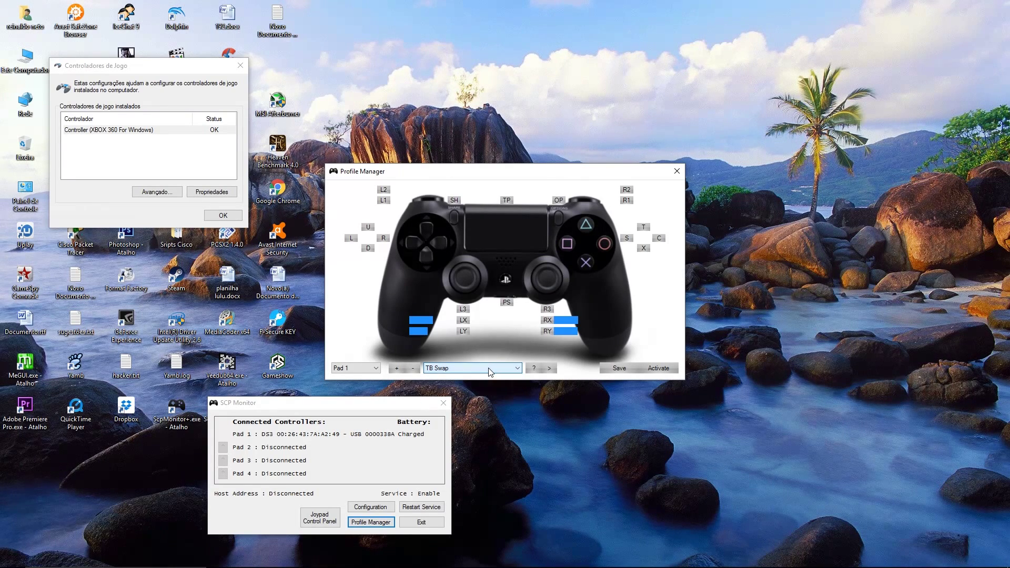
{"action": "left_click", "coordinate": [550, 368]}
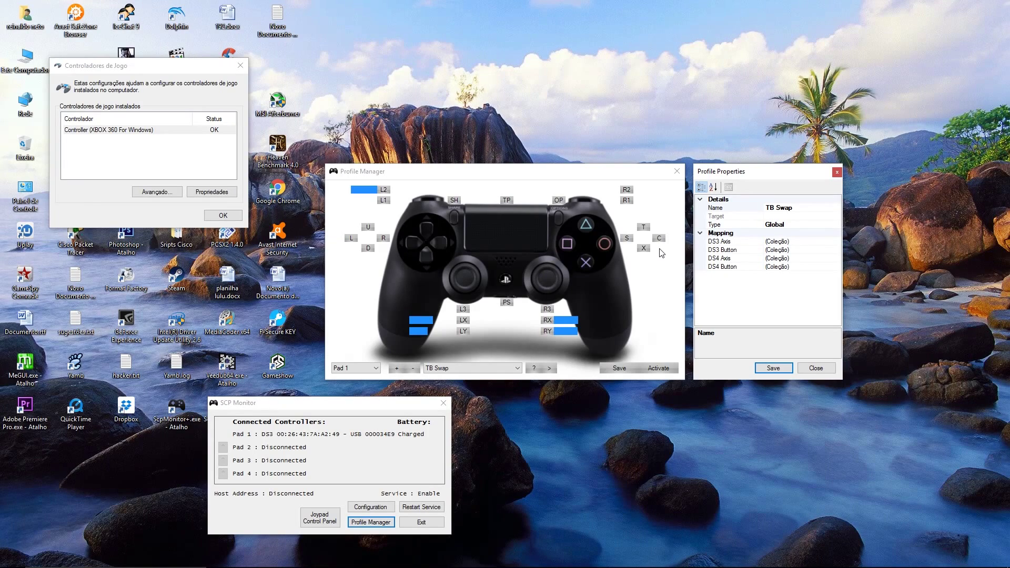
Step: Expand the Mapping category and open the DS3 Button map editor
{"action": "left_click", "coordinate": [701, 234]}
{"action": "left_click", "coordinate": [701, 200]}
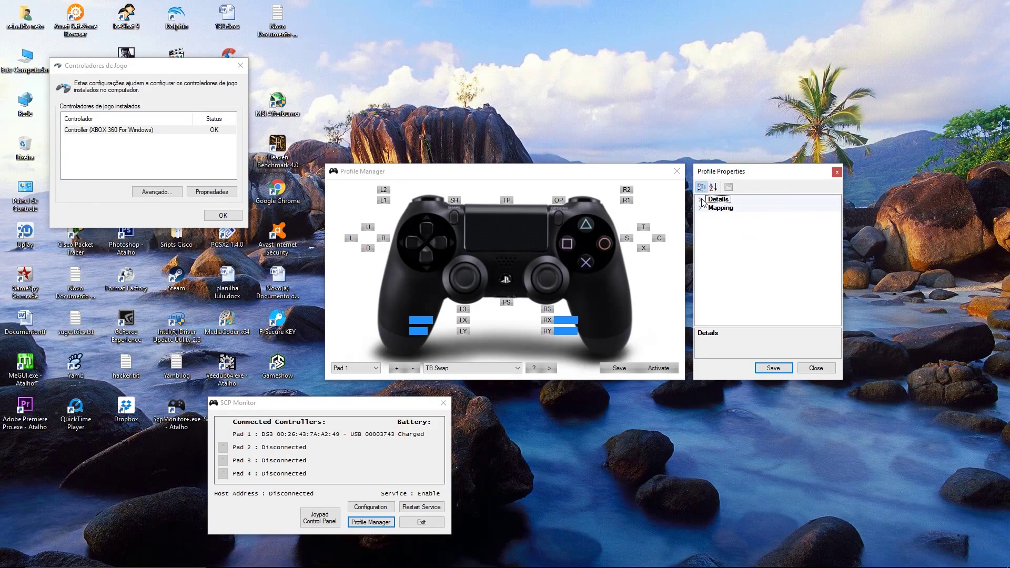
{"action": "left_click", "coordinate": [701, 201]}
{"action": "left_click", "coordinate": [719, 209]}
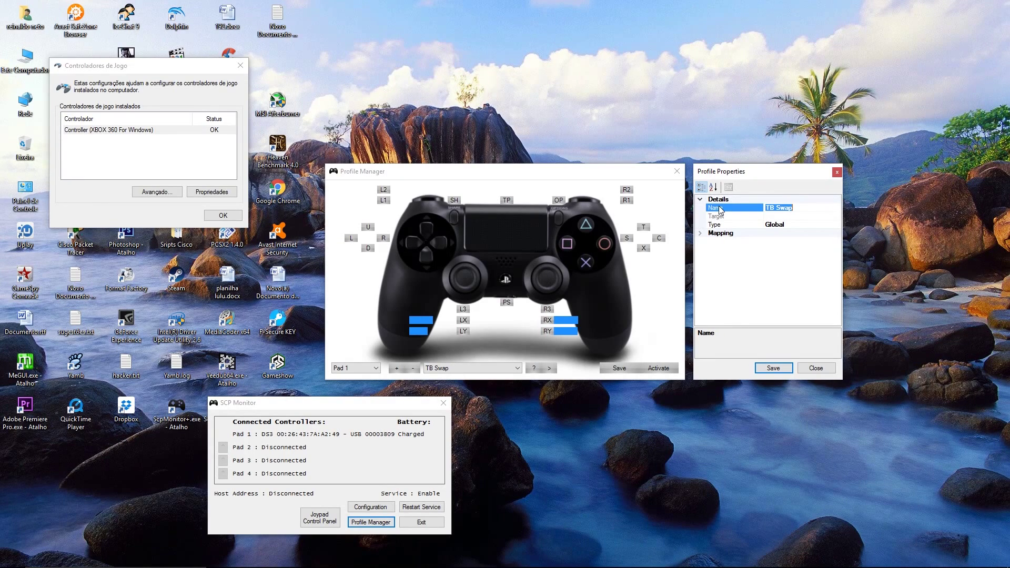
{"action": "left_click", "coordinate": [701, 200]}
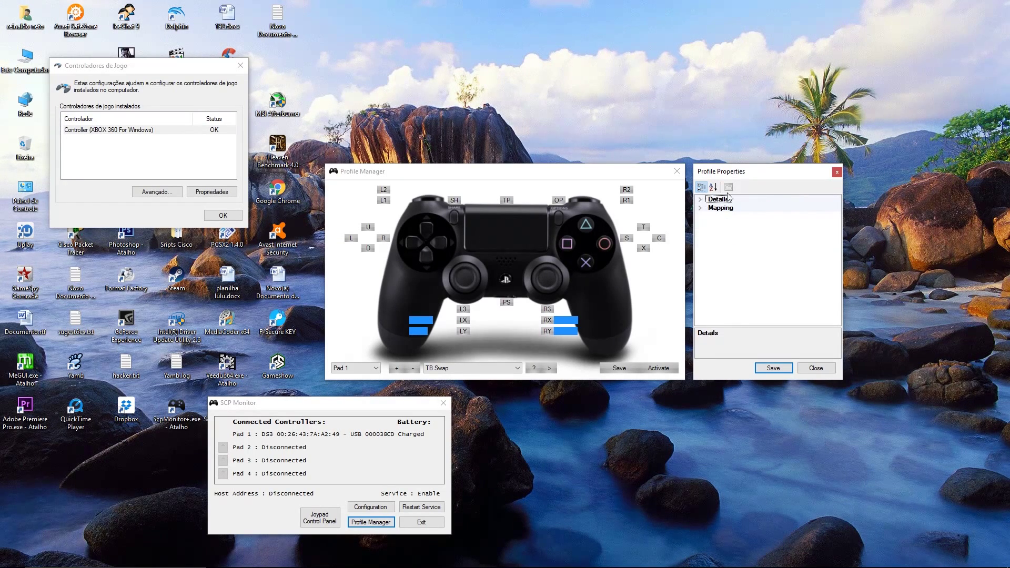
{"action": "double_click", "coordinate": [721, 208]}
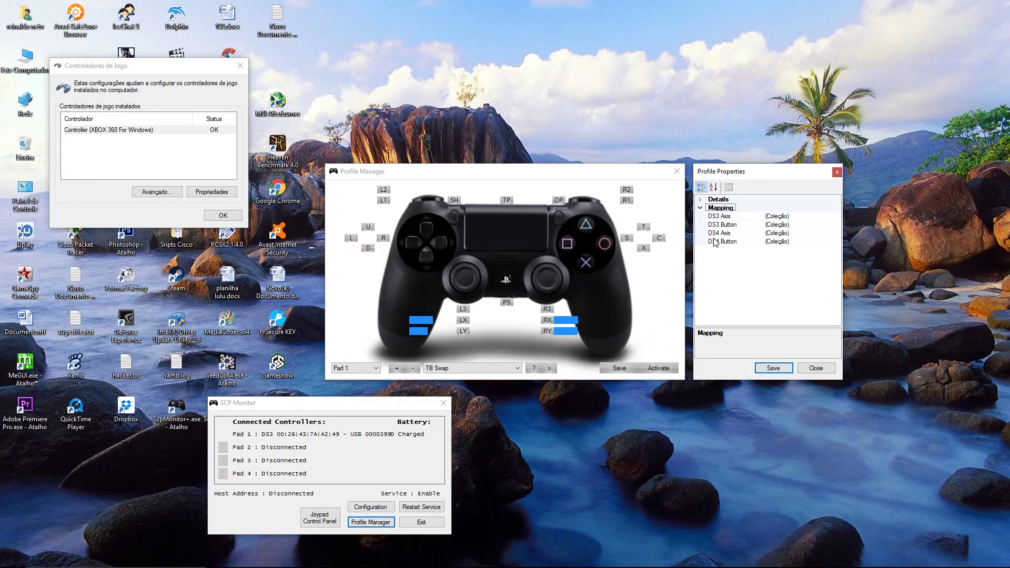
{"action": "left_click", "coordinate": [720, 224]}
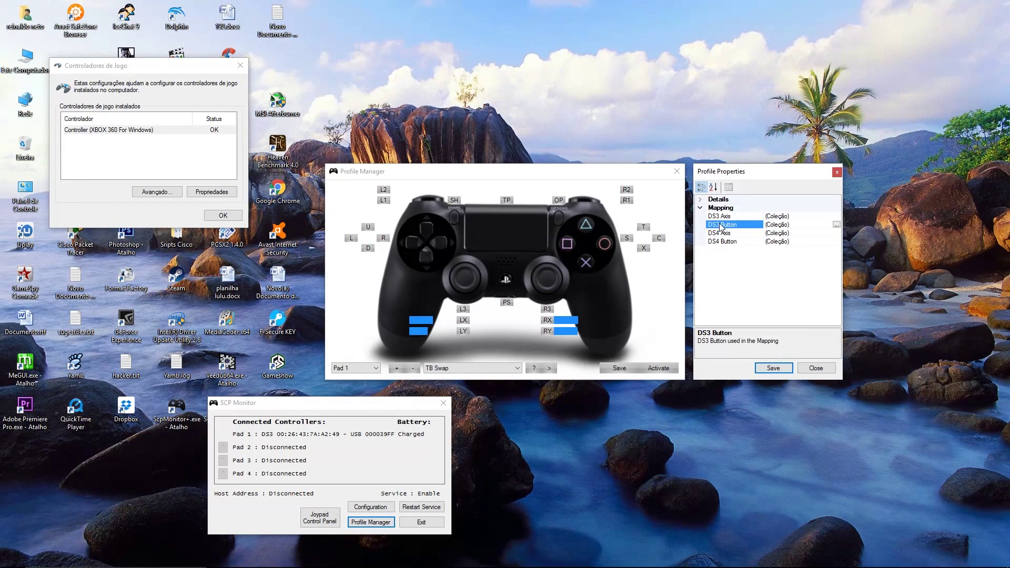
{"action": "left_click", "coordinate": [836, 225]}
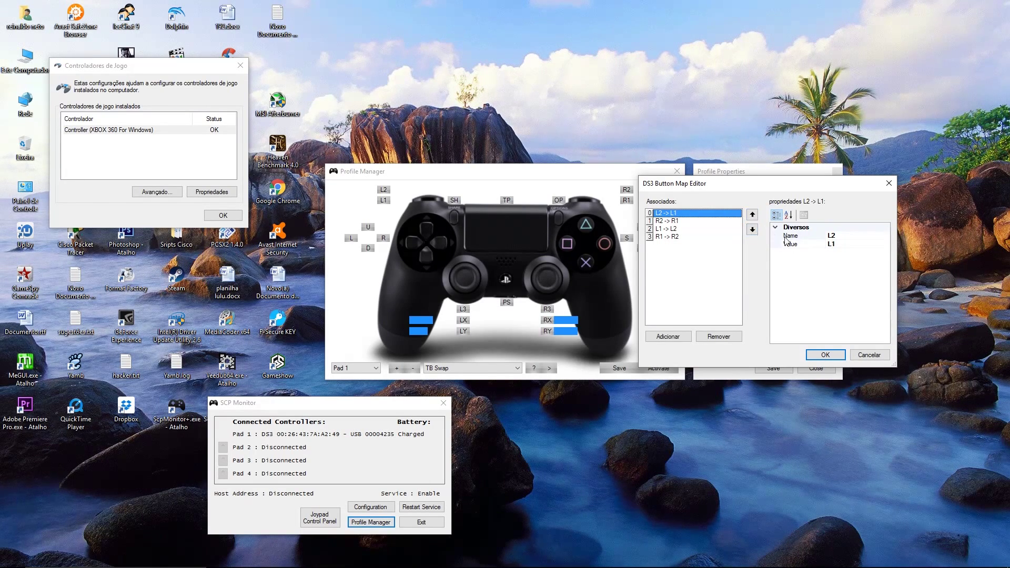
Step: Change the first two DS3 mappings to L1 -> L1 and R1 -> R1
{"action": "left_click", "coordinate": [834, 235]}
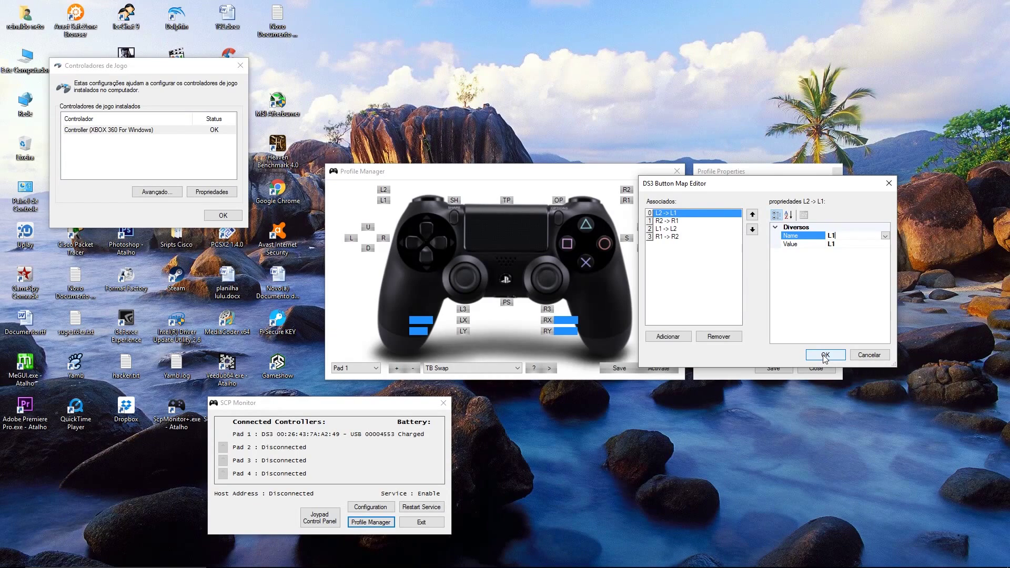
{"action": "left_click", "coordinate": [720, 276]}
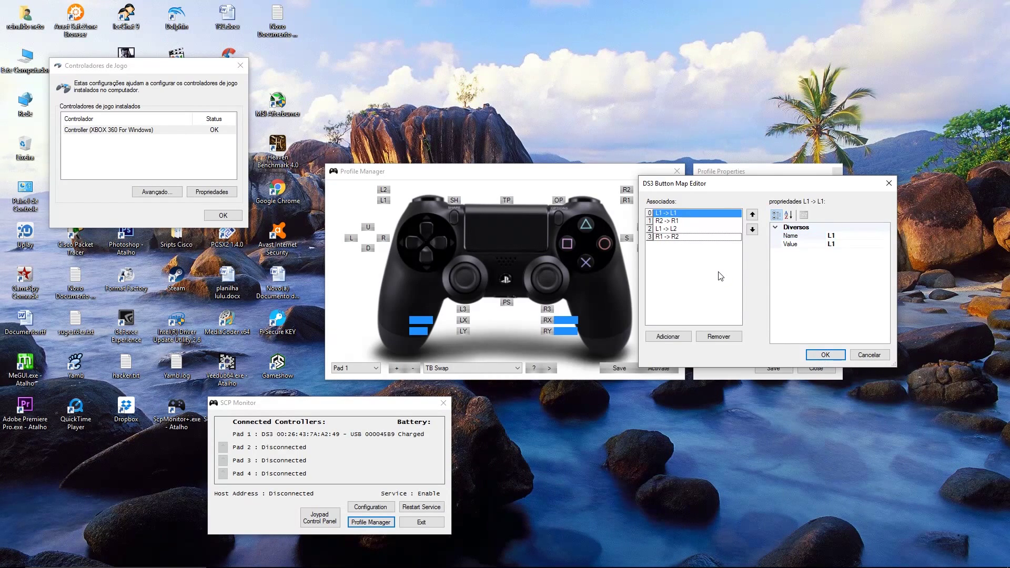
{"action": "left_click", "coordinate": [670, 221]}
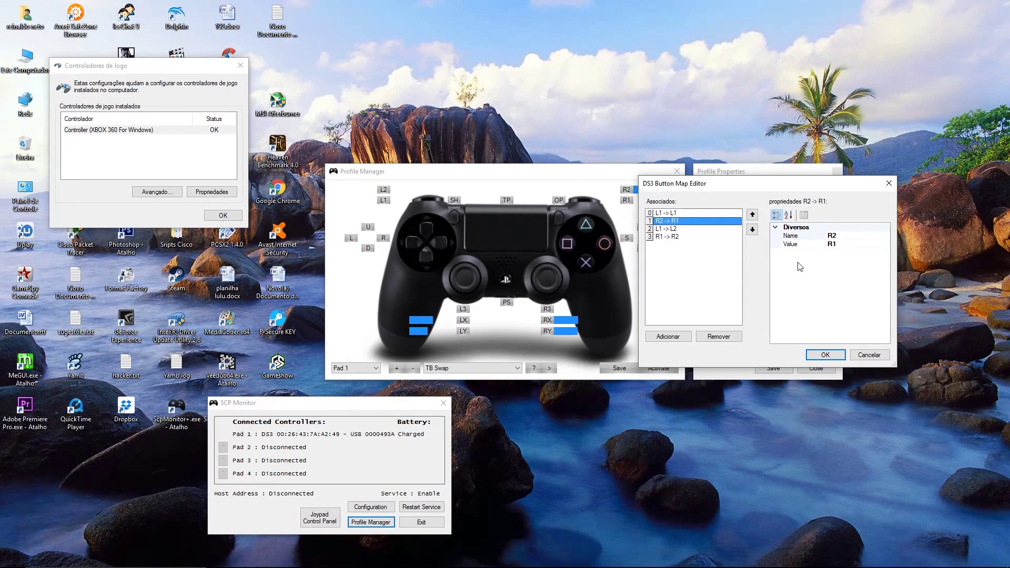
{"action": "left_click", "coordinate": [839, 237]}
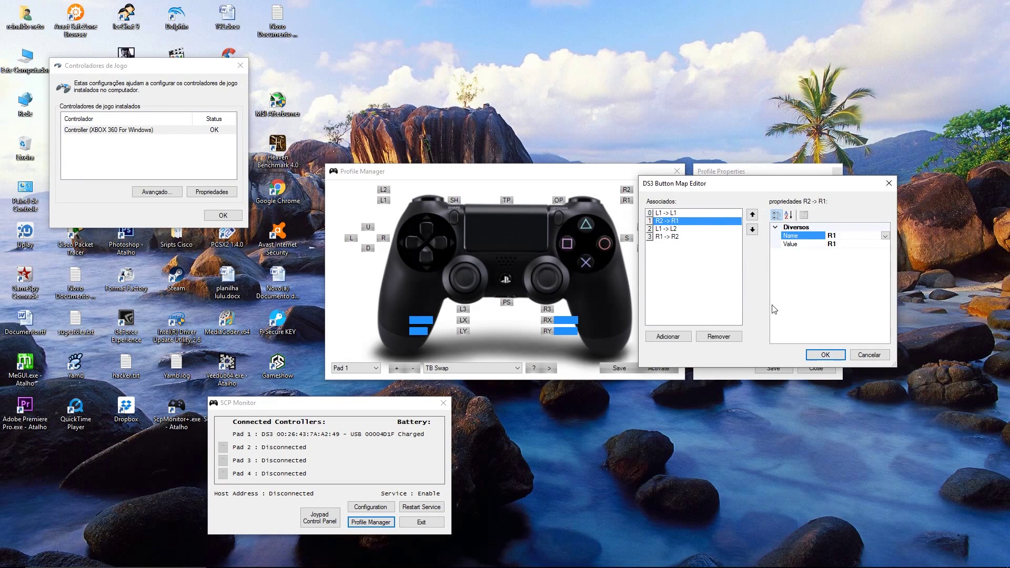
{"action": "left_click", "coordinate": [669, 230]}
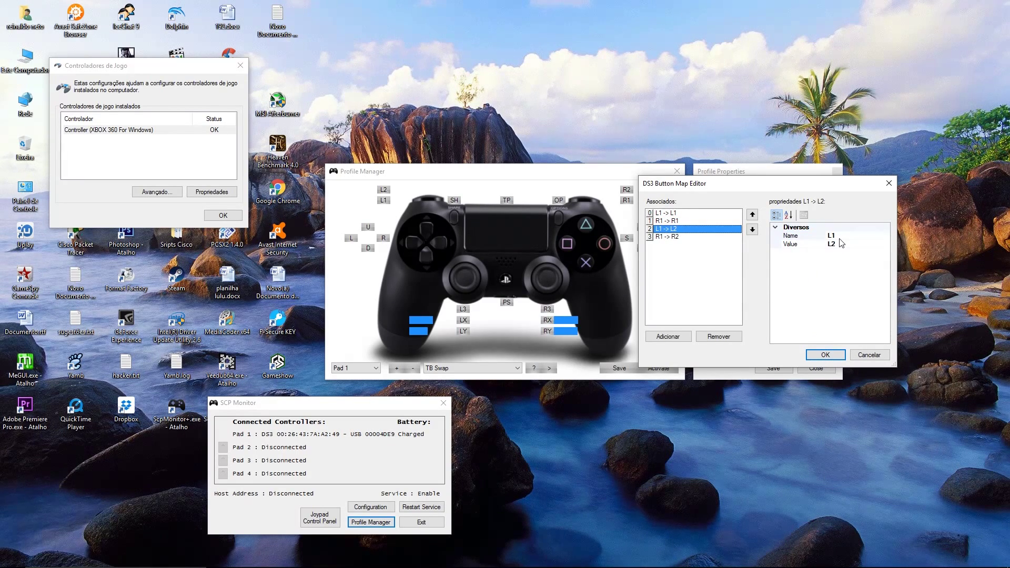
Step: Change the last two DS3 mappings to L2 -> L2 and R2 -> R2, and confirm
{"action": "left_click", "coordinate": [837, 244]}
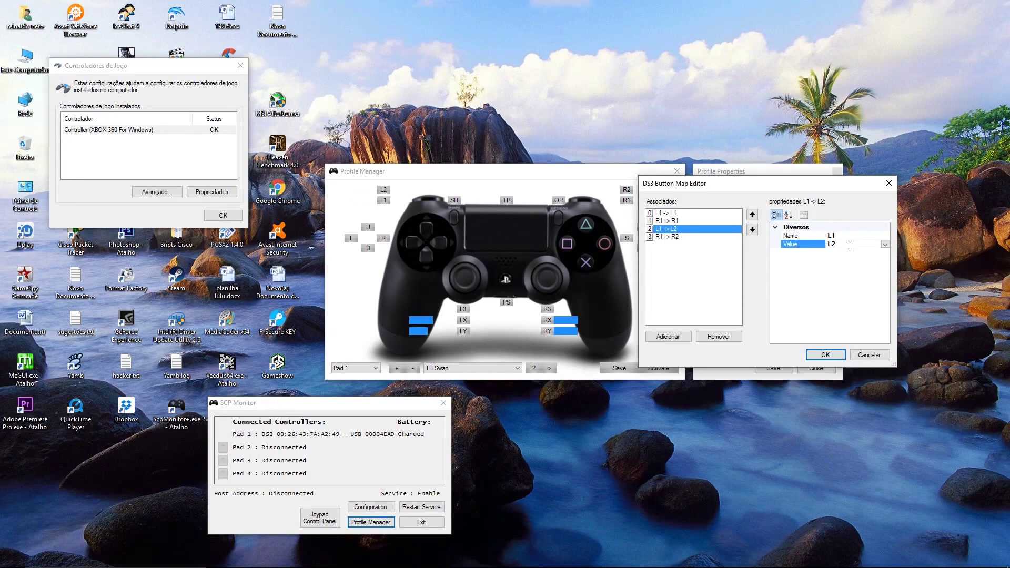
{"action": "left_click", "coordinate": [837, 235]}
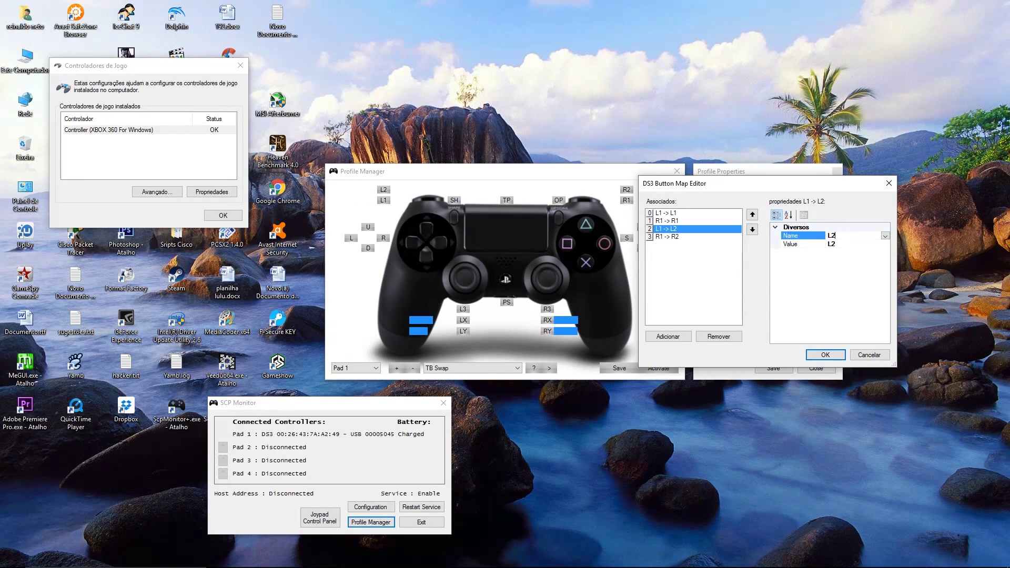
{"action": "left_click", "coordinate": [672, 237]}
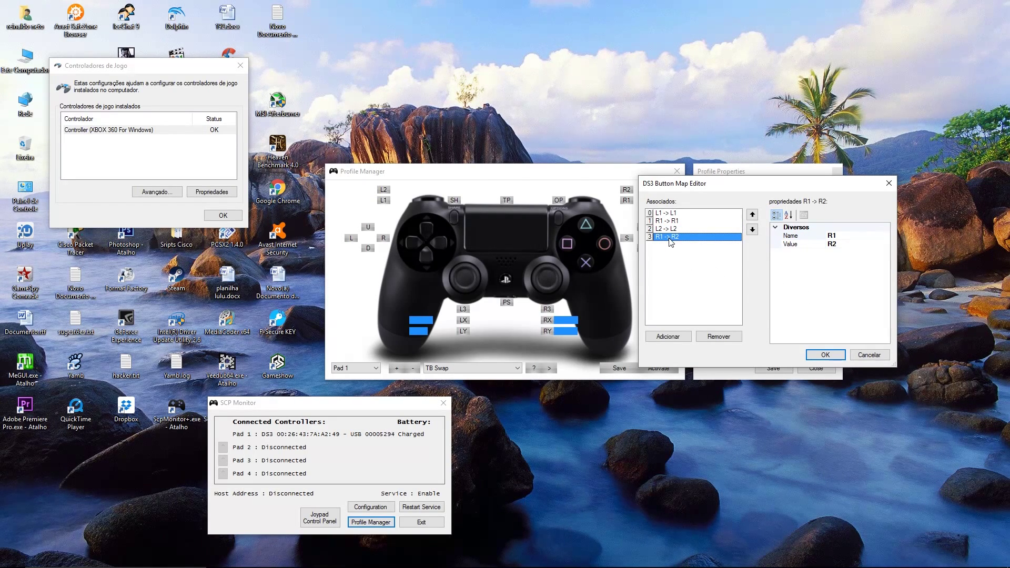
{"action": "left_click", "coordinate": [837, 235]}
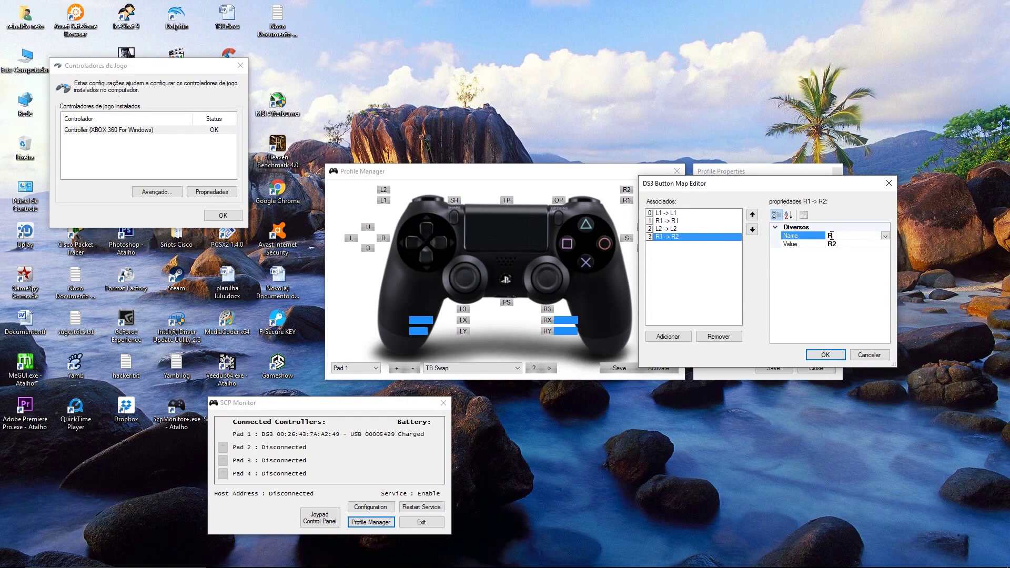
{"action": "left_click", "coordinate": [826, 354]}
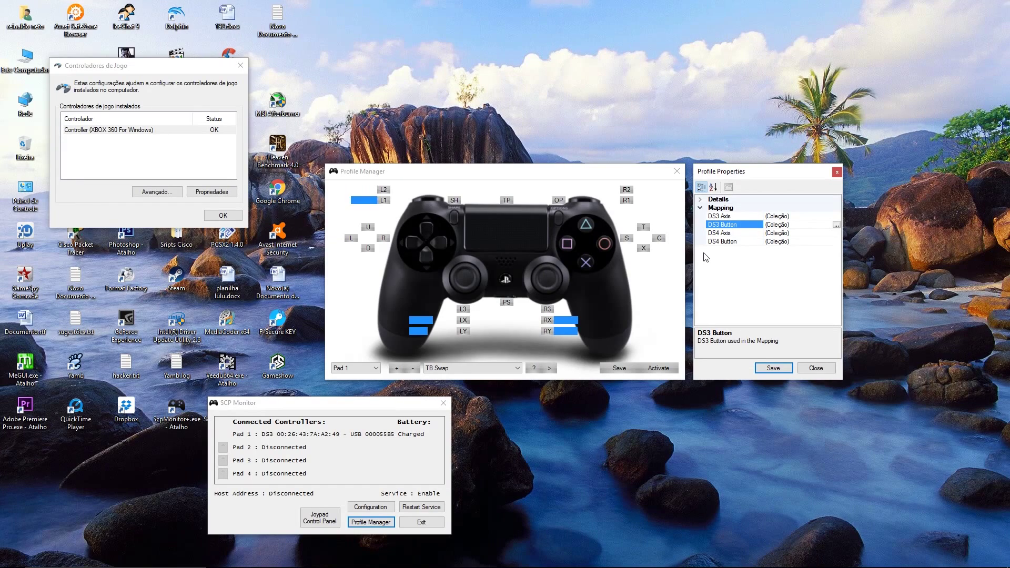
Step: Set the first DS3 mapping to L2 -> L2 and confirm
{"action": "left_click", "coordinate": [837, 225]}
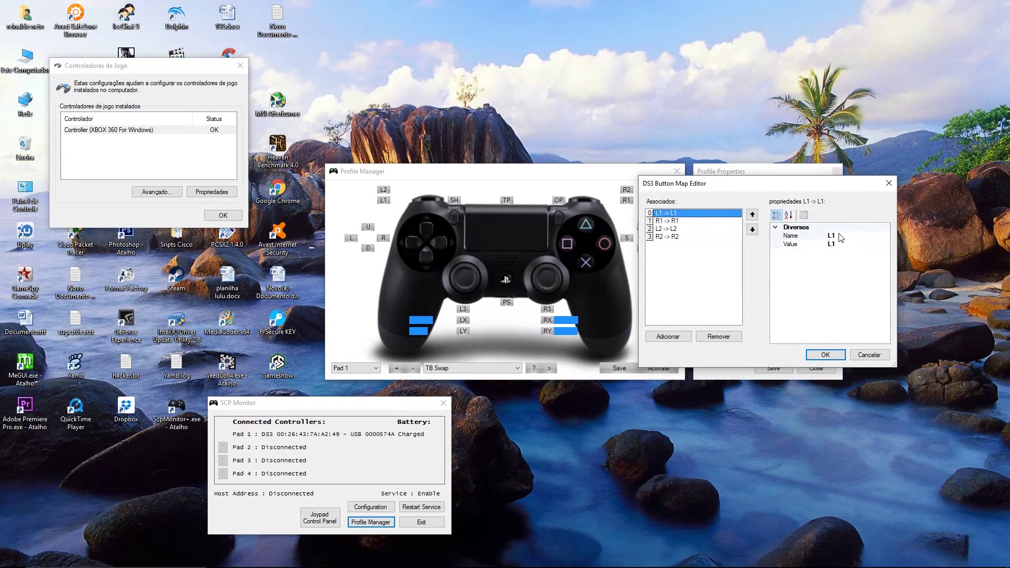
{"action": "left_click", "coordinate": [840, 236]}
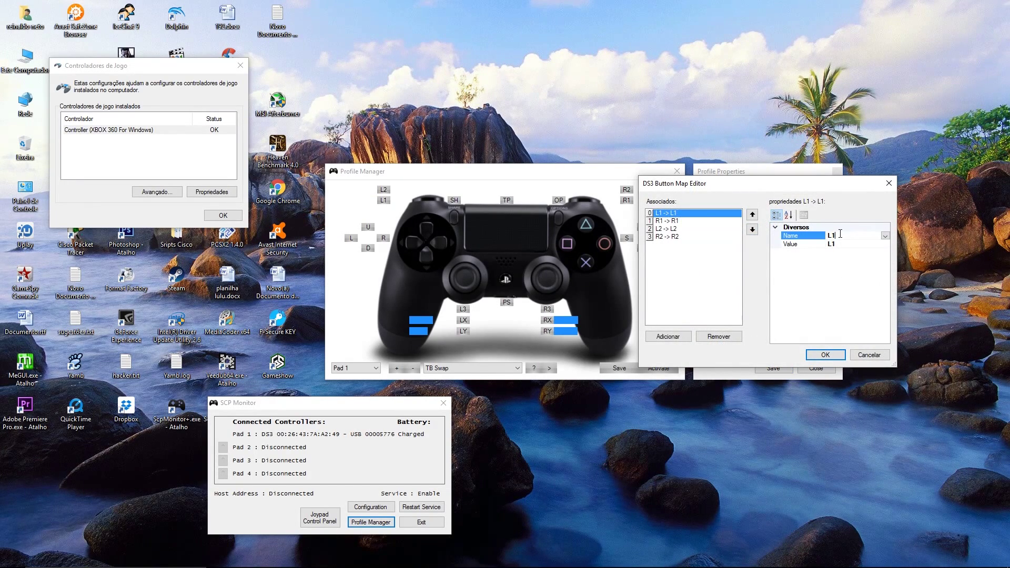
{"action": "left_click", "coordinate": [886, 235]}
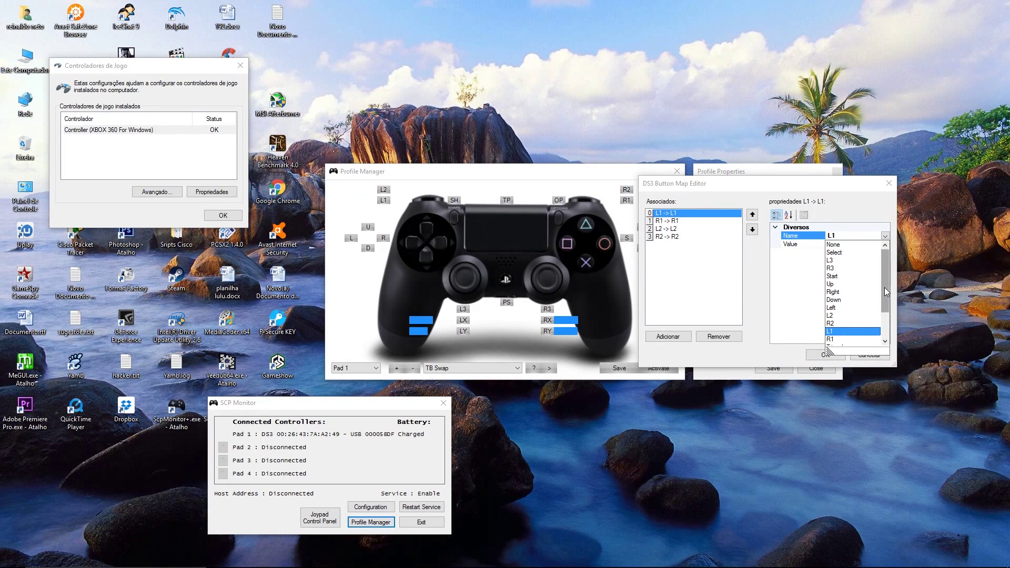
{"action": "left_click_drag", "start_coordinate": [884, 287], "coordinate": [886, 295]}
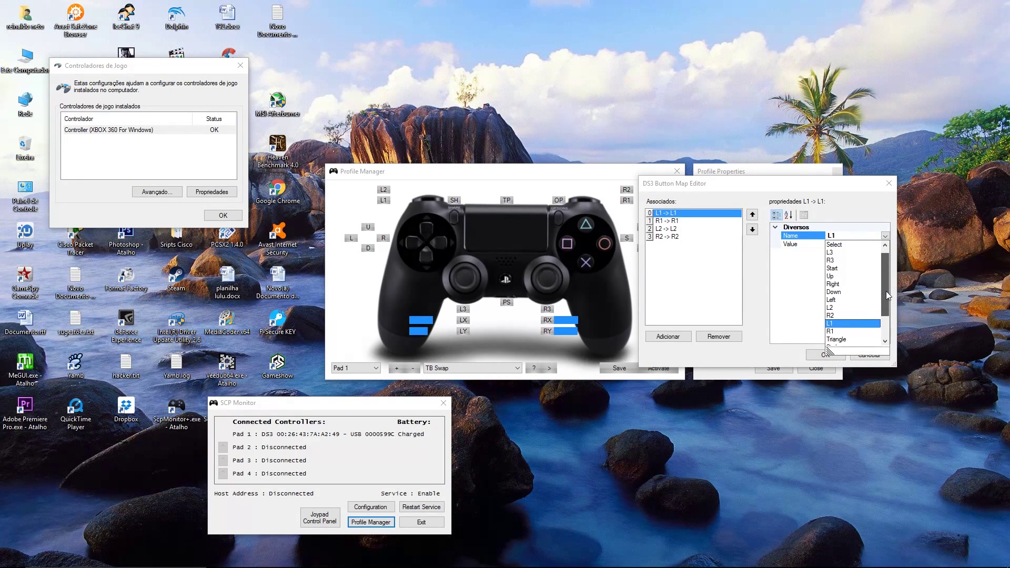
{"action": "left_click", "coordinate": [837, 308]}
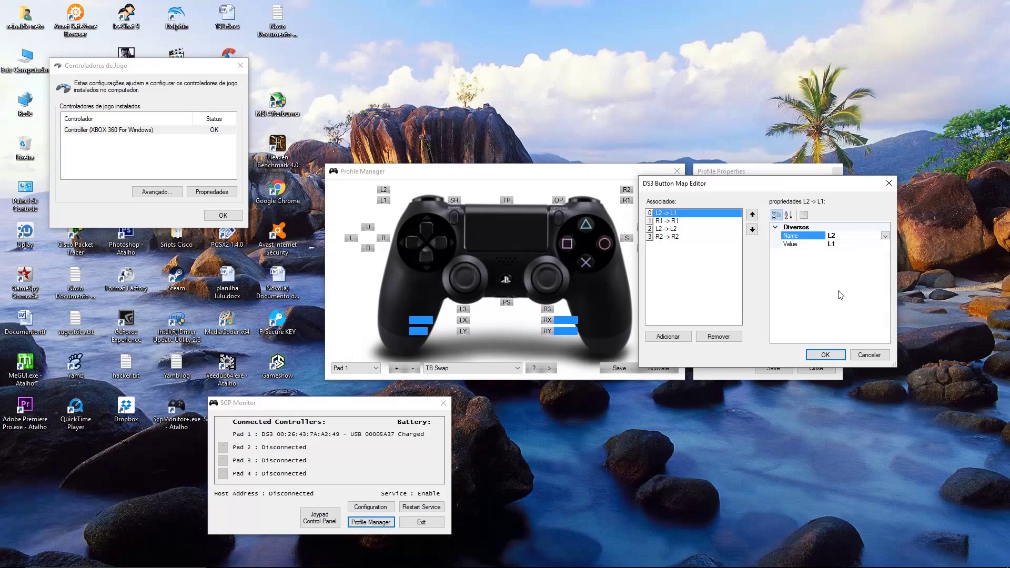
{"action": "left_click", "coordinate": [851, 244]}
{"action": "left_click", "coordinate": [886, 244]}
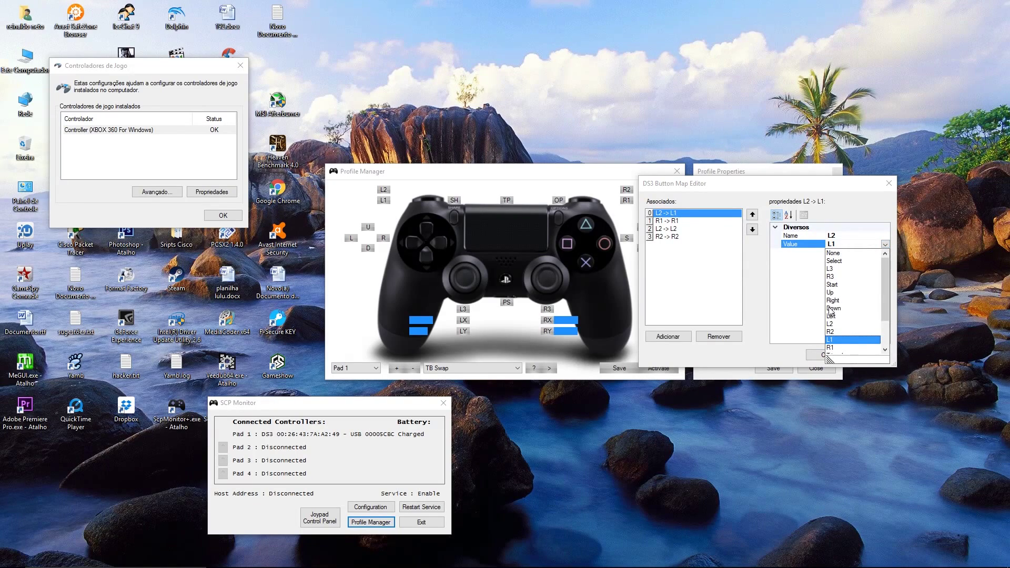
{"action": "left_click", "coordinate": [832, 324]}
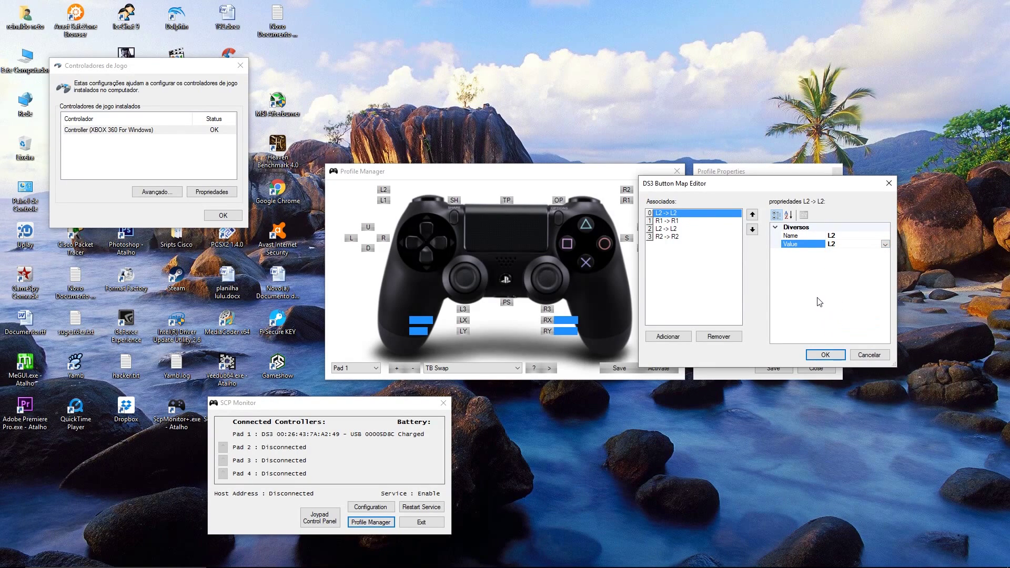
{"action": "left_click", "coordinate": [825, 355]}
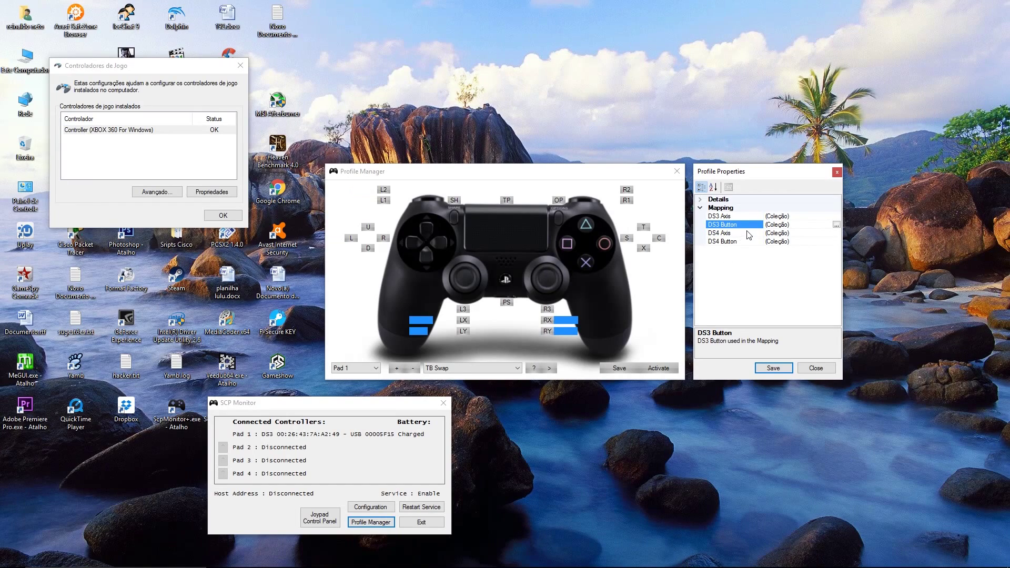
Step: Reopen the DS3 button map and remove the R1 and other extra mappings
{"action": "left_click", "coordinate": [836, 225]}
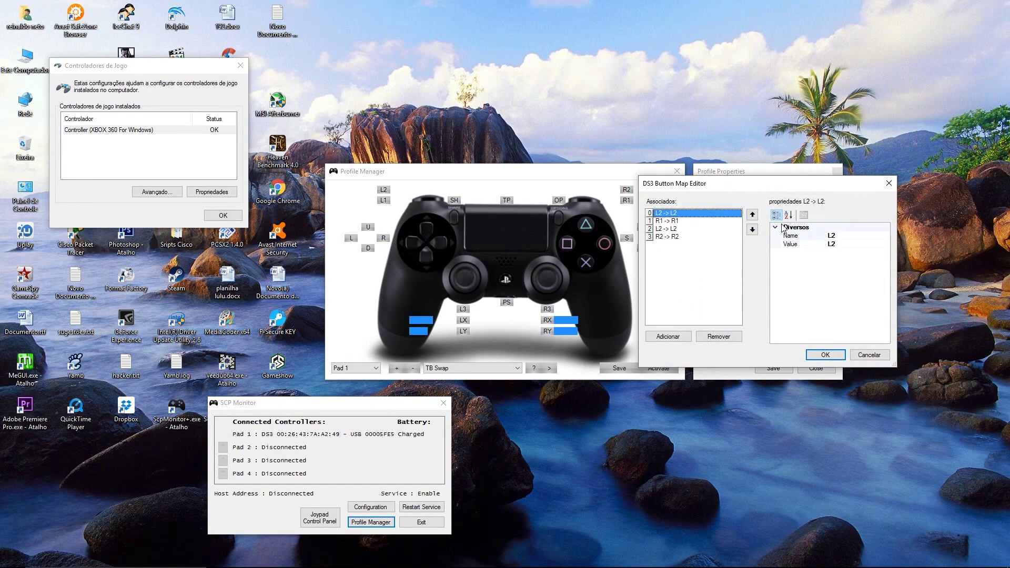
{"action": "left_click", "coordinate": [671, 220]}
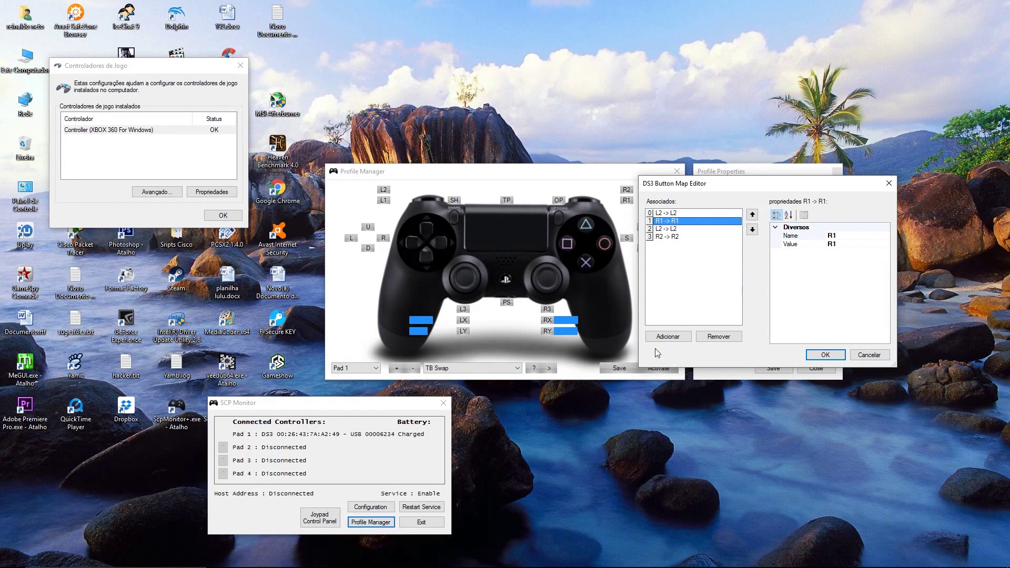
{"action": "left_click", "coordinate": [719, 337]}
Step: Remove the remaining L2 -> L2 mapping and add a new empty DS3 mapping
{"action": "left_click", "coordinate": [718, 337]}
{"action": "left_click", "coordinate": [719, 336]}
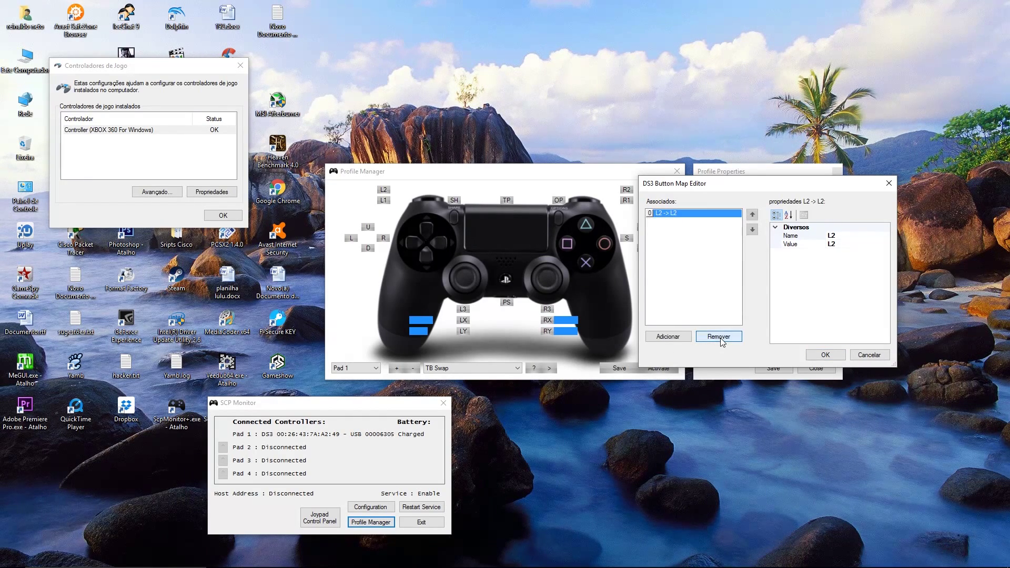
{"action": "left_click", "coordinate": [705, 338]}
{"action": "left_click", "coordinate": [670, 337]}
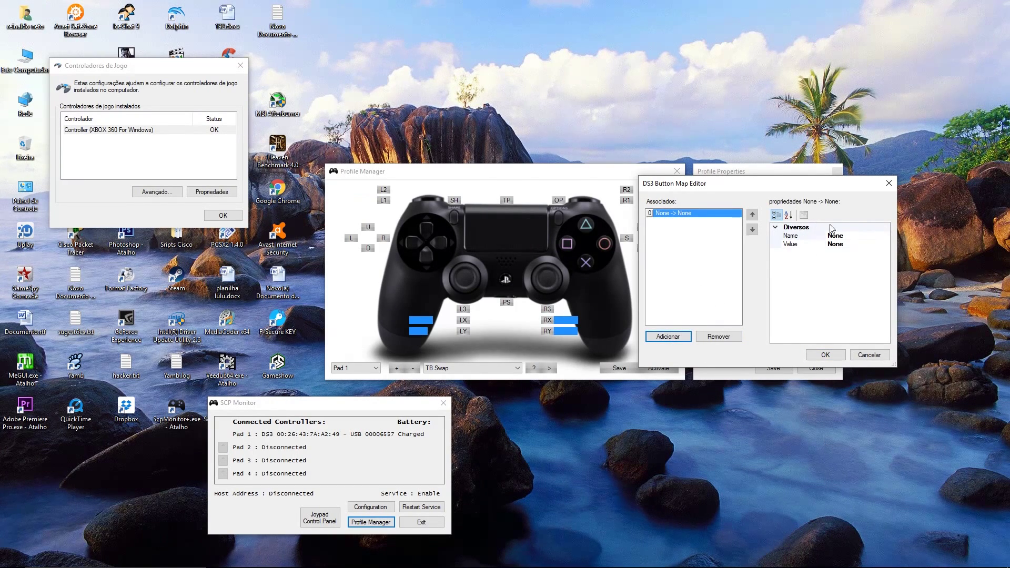
Step: Set the new DS3 mapping to L1 -> L1 and confirm
{"action": "left_click", "coordinate": [852, 237]}
{"action": "left_click", "coordinate": [885, 238]}
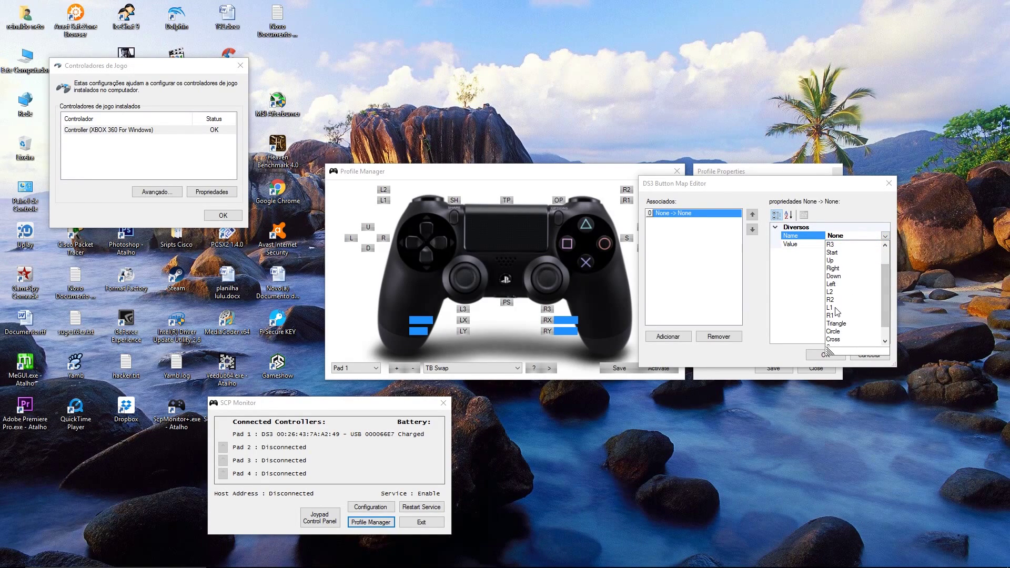
{"action": "left_click", "coordinate": [838, 309]}
{"action": "left_click", "coordinate": [857, 245]}
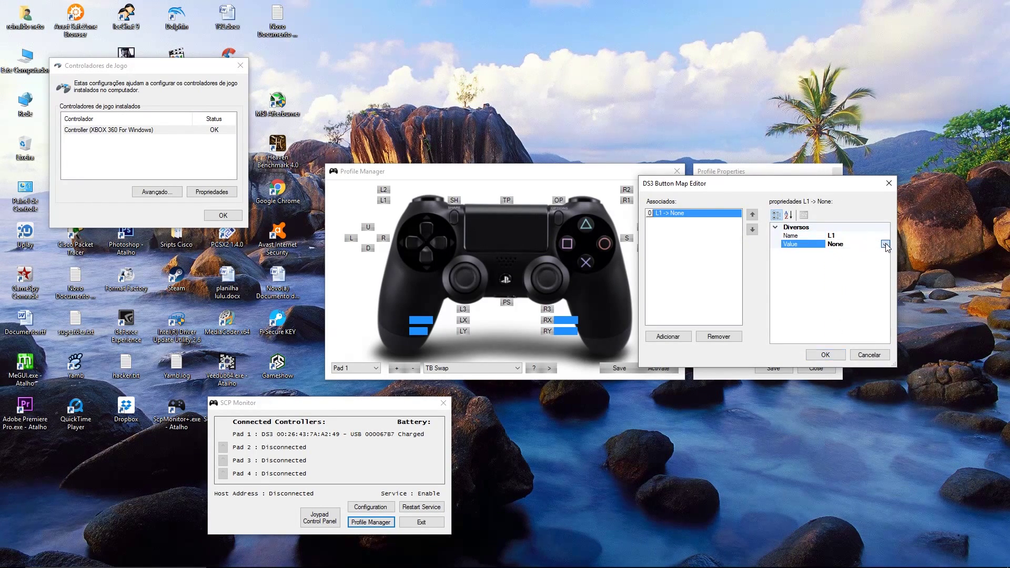
{"action": "left_click", "coordinate": [886, 244]}
{"action": "left_click", "coordinate": [832, 340]}
{"action": "left_click", "coordinate": [827, 354]}
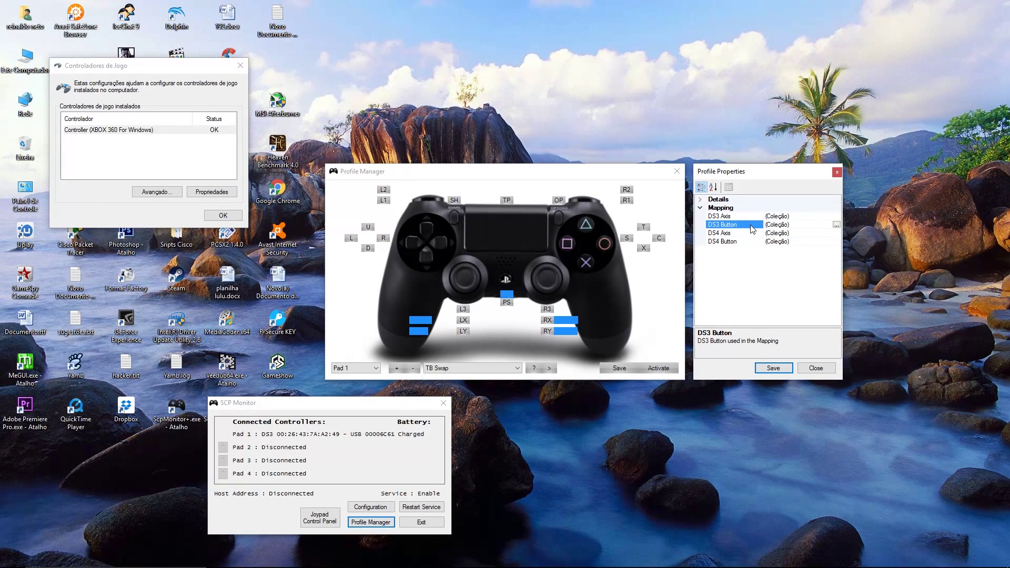
Step: Reopen the DS3 button map and add an L2 -> L2 mapping
{"action": "left_click", "coordinate": [836, 224]}
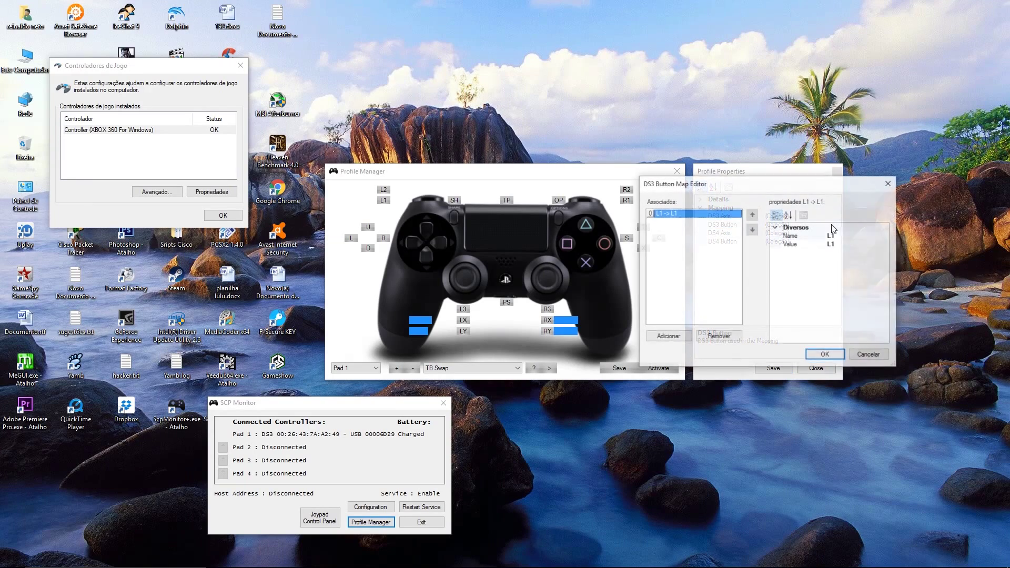
{"action": "left_click", "coordinate": [672, 338]}
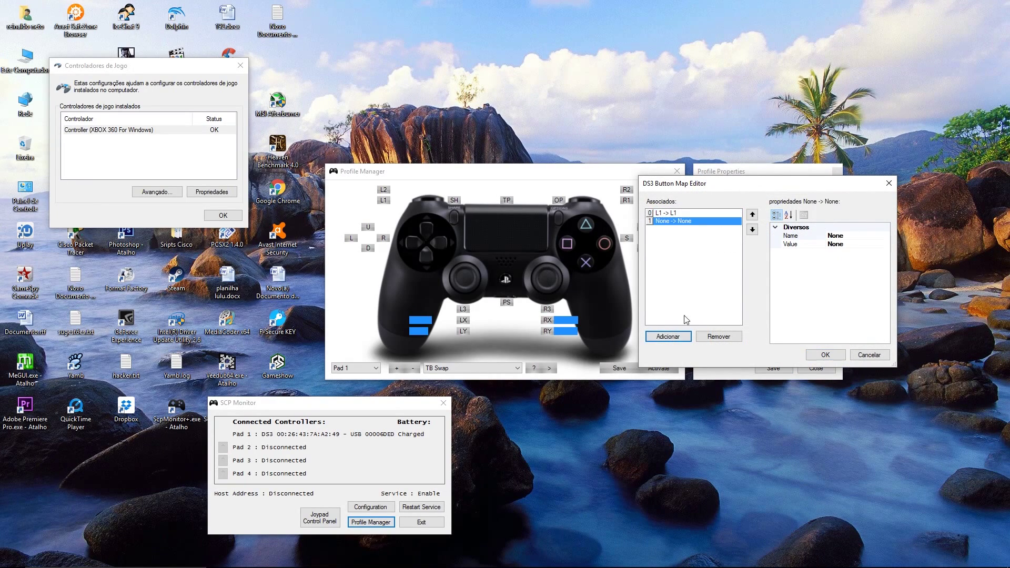
{"action": "left_click", "coordinate": [856, 235]}
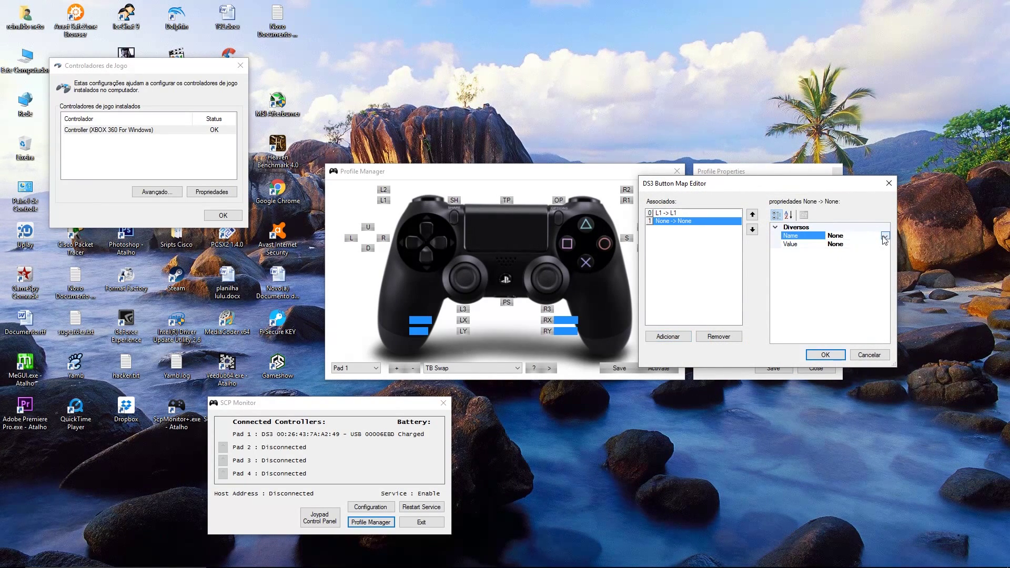
{"action": "left_click", "coordinate": [885, 236]}
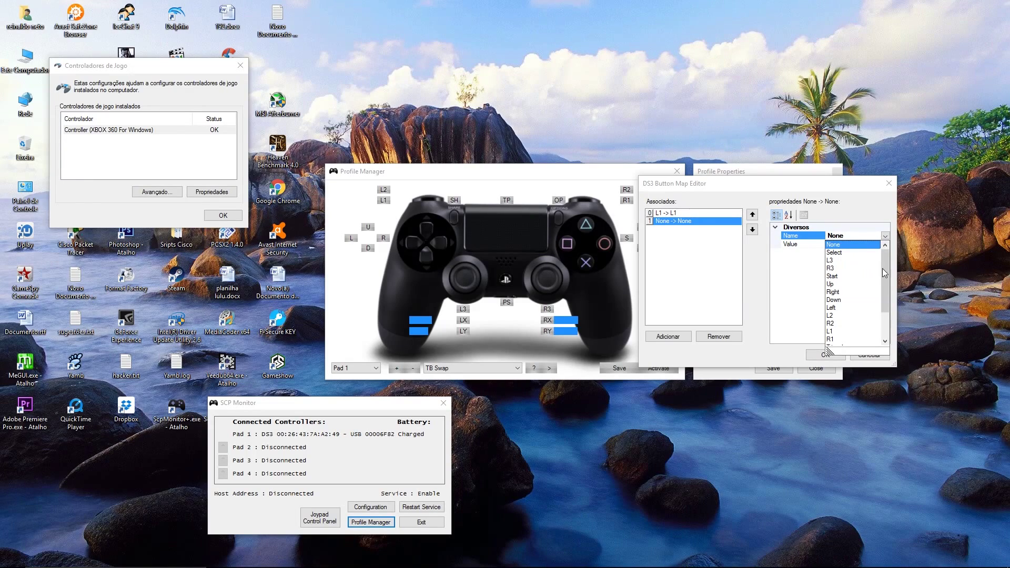
{"action": "left_click_drag", "start_coordinate": [882, 268], "coordinate": [890, 304]}
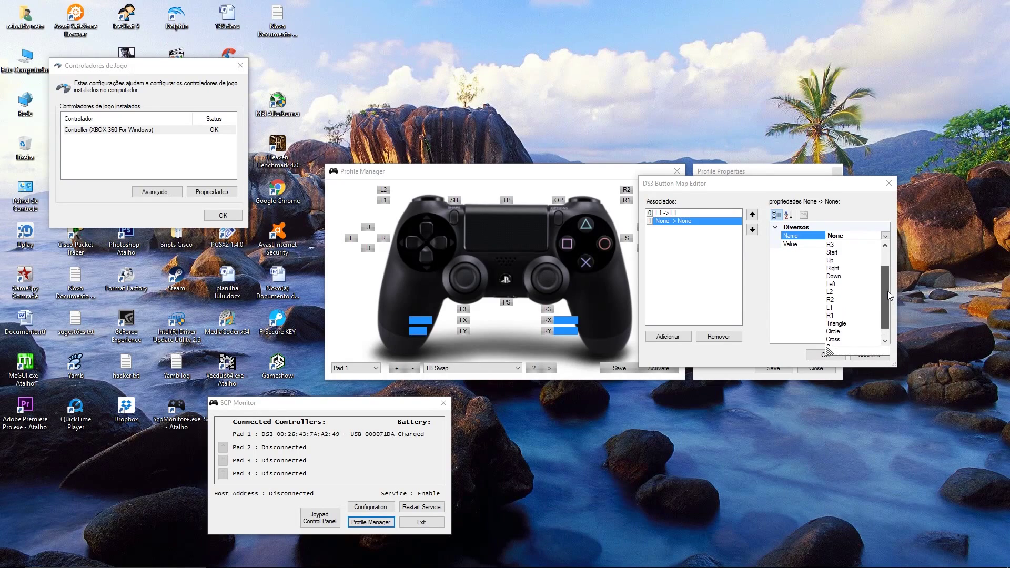
{"action": "scroll", "coordinate": [837, 313], "scroll_direction": "up", "scroll_amount": 2}
{"action": "left_click", "coordinate": [835, 309]}
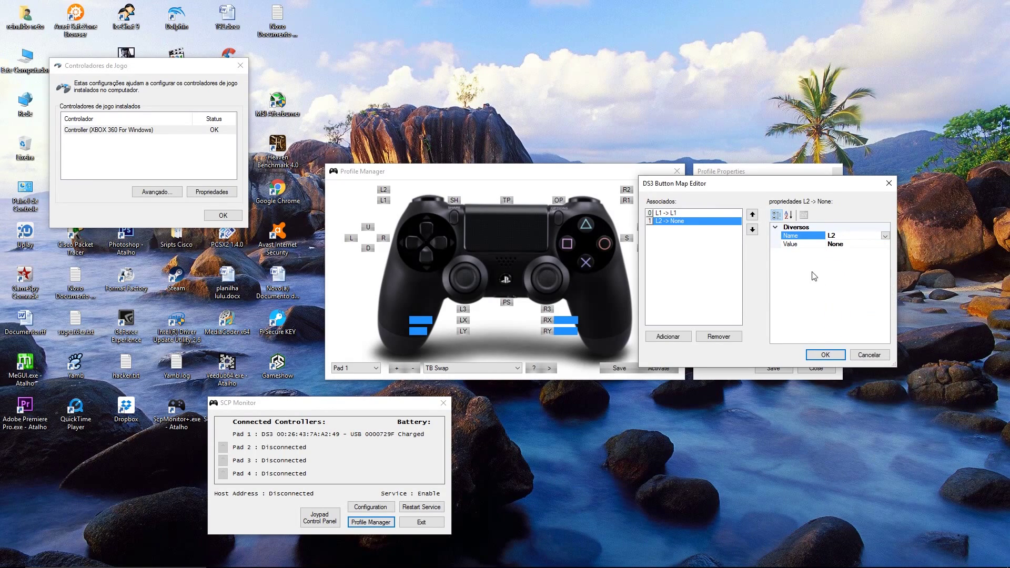
{"action": "left_click", "coordinate": [848, 245]}
{"action": "left_click", "coordinate": [886, 244]}
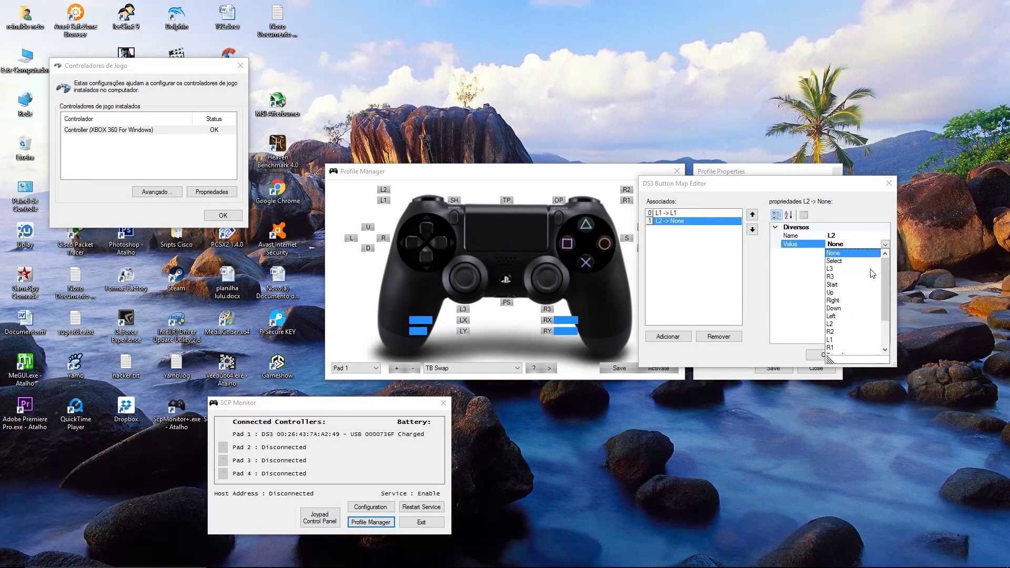
{"action": "left_click", "coordinate": [832, 324]}
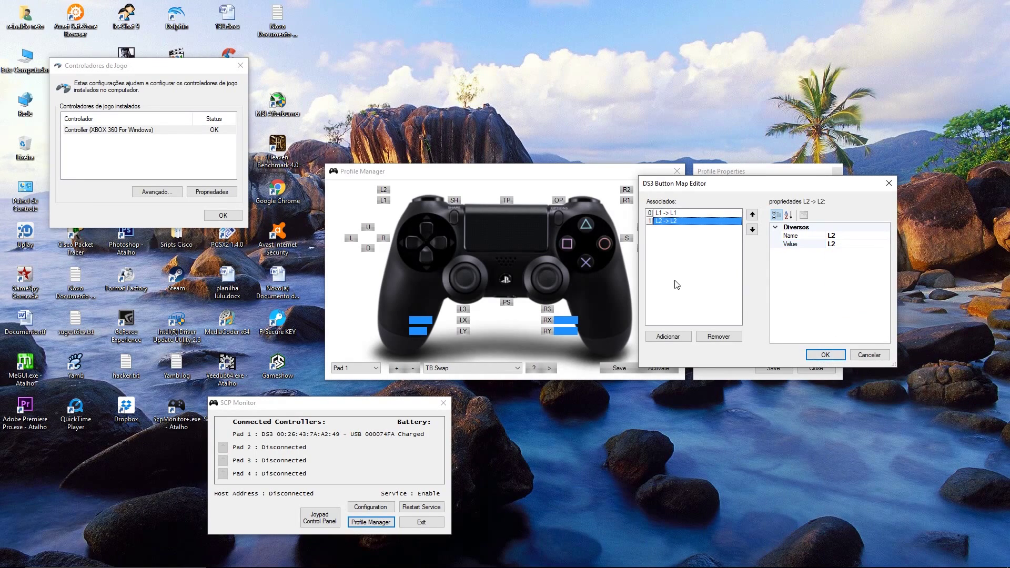
Step: Add a third DS3 mapping, R1 -> R1
{"action": "left_click", "coordinate": [669, 337]}
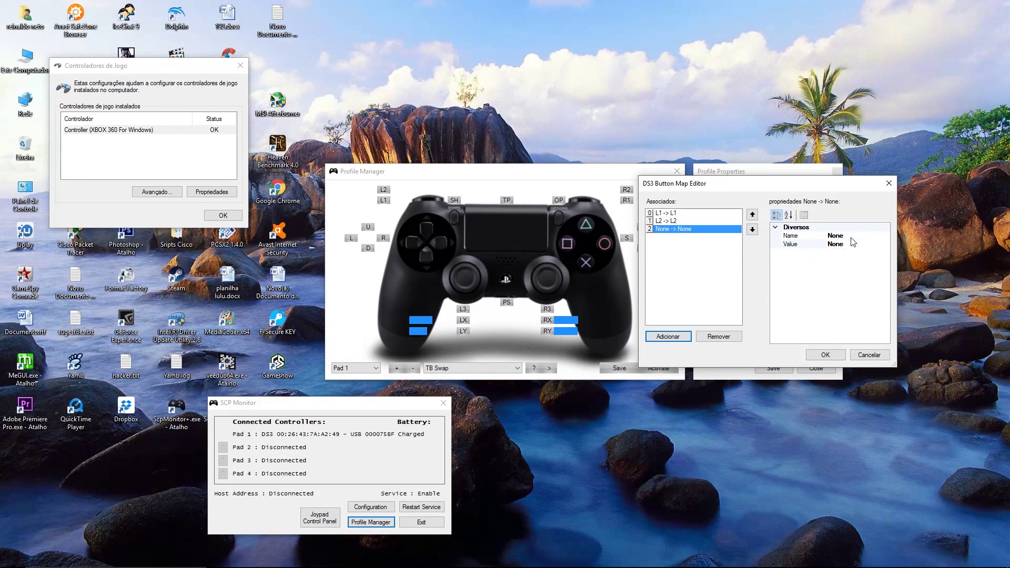
{"action": "left_click", "coordinate": [874, 236]}
{"action": "left_click", "coordinate": [886, 236]}
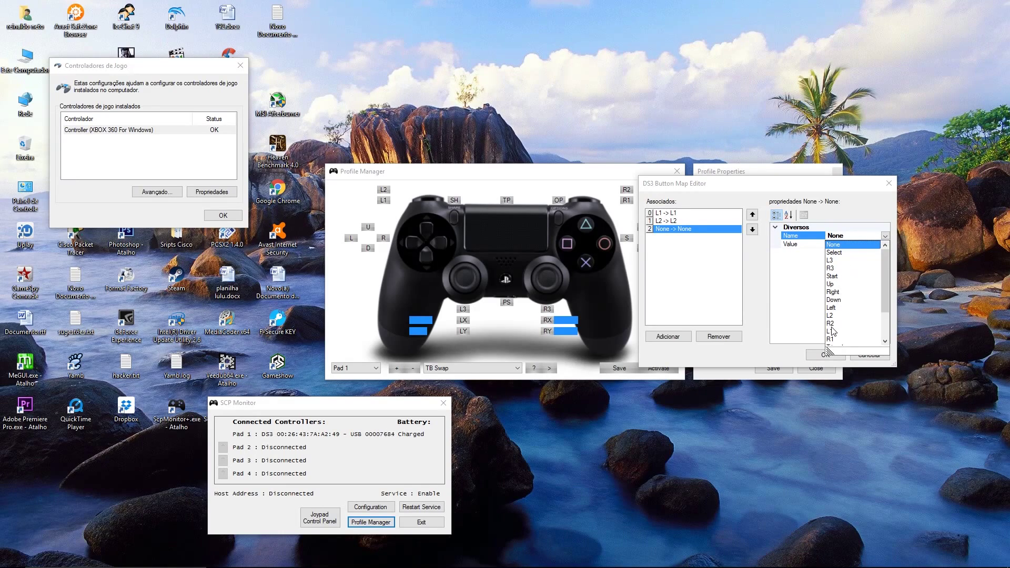
{"action": "left_click_drag", "start_coordinate": [885, 271], "coordinate": [886, 290]}
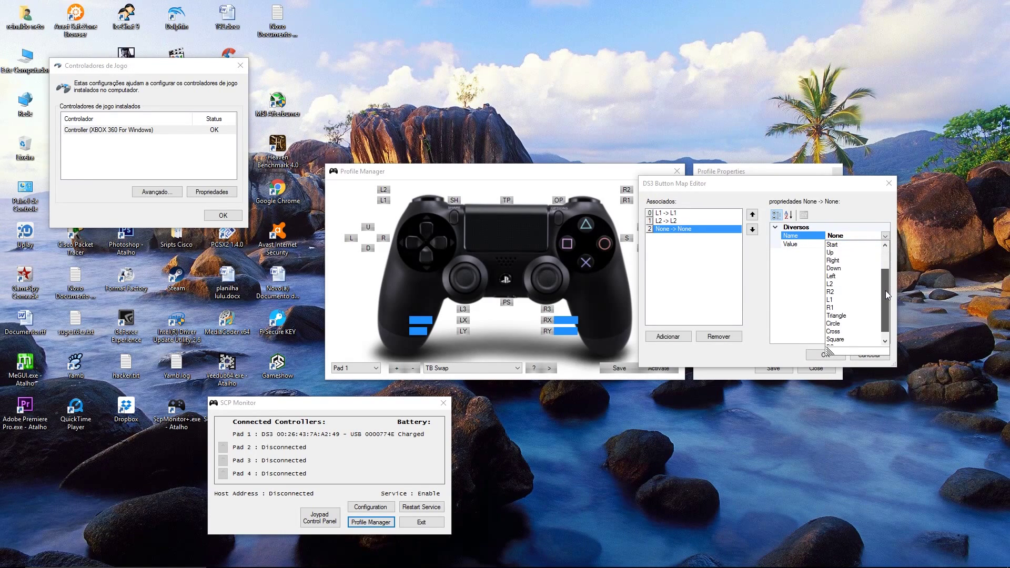
{"action": "left_click", "coordinate": [830, 307]}
{"action": "left_click", "coordinate": [881, 243]}
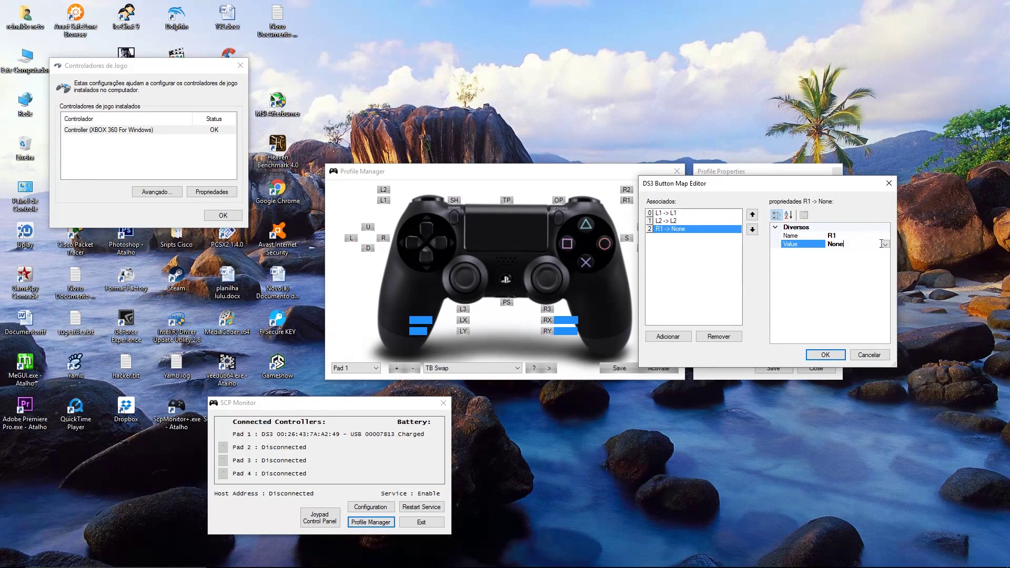
{"action": "left_click", "coordinate": [886, 244]}
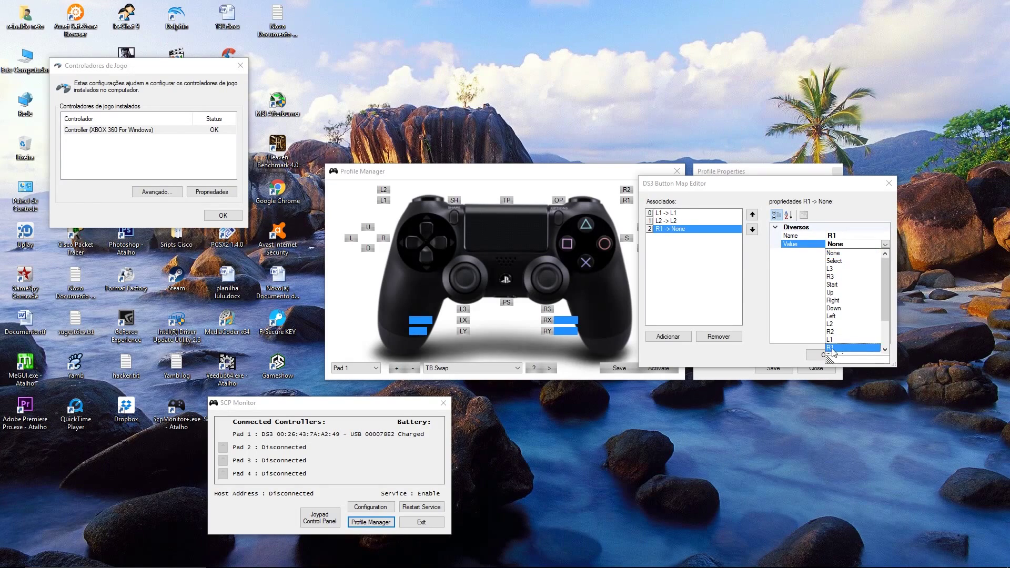
{"action": "left_click", "coordinate": [832, 348]}
{"action": "left_click", "coordinate": [668, 246]}
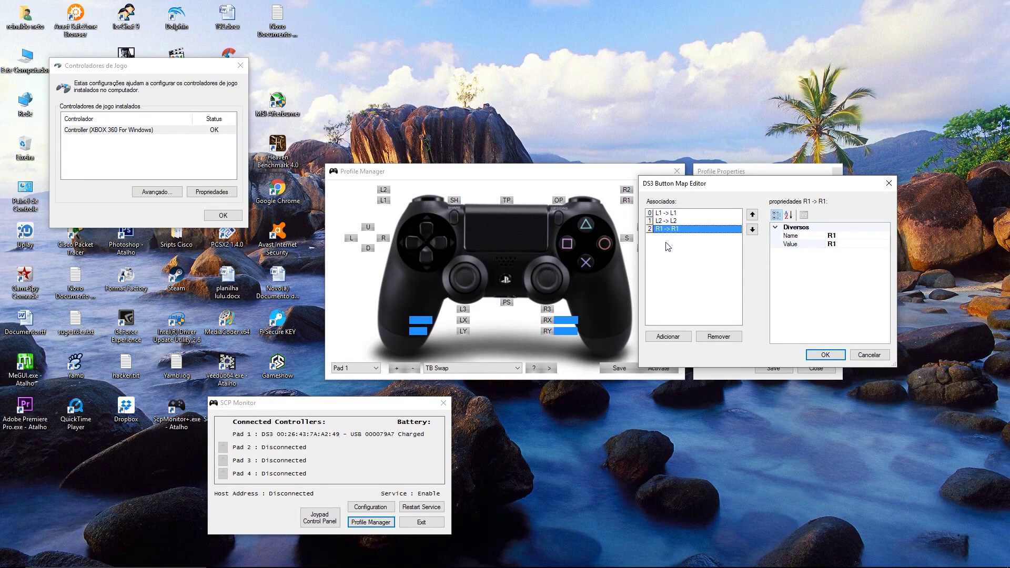
Step: Add a fourth DS3 mapping, R2 -> R2, and confirm
{"action": "left_click", "coordinate": [673, 336]}
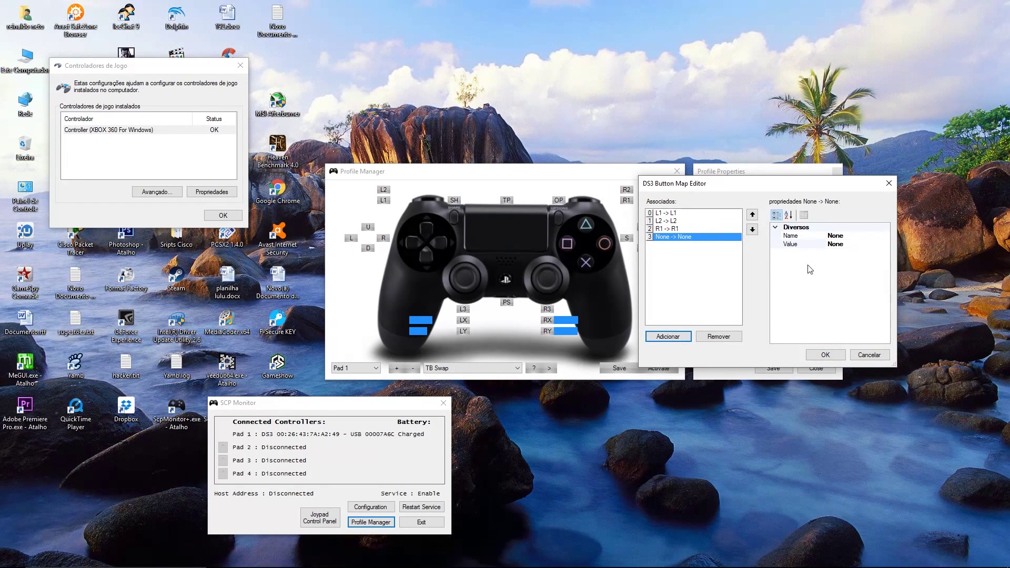
{"action": "left_click", "coordinate": [864, 235]}
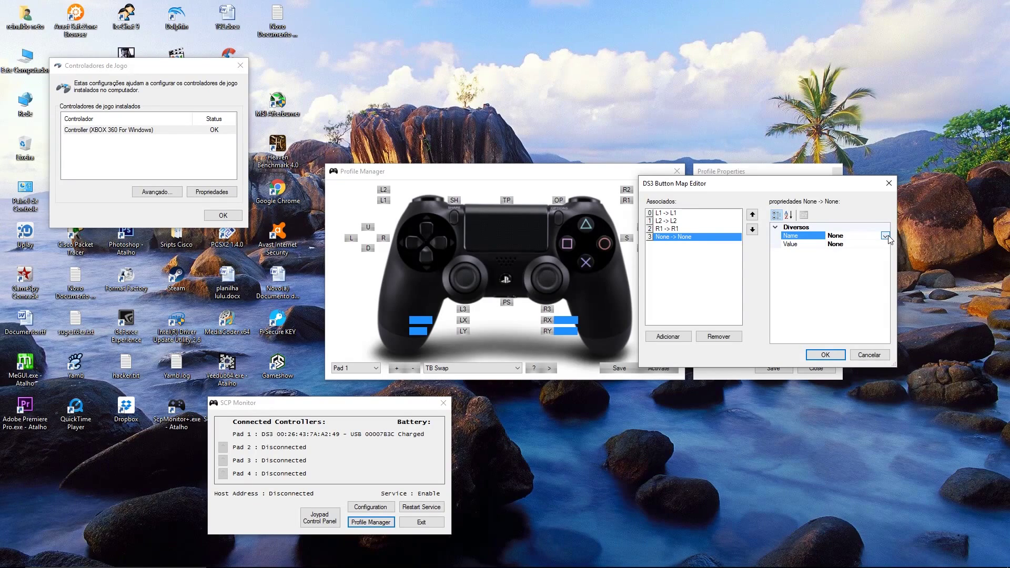
{"action": "left_click", "coordinate": [884, 236]}
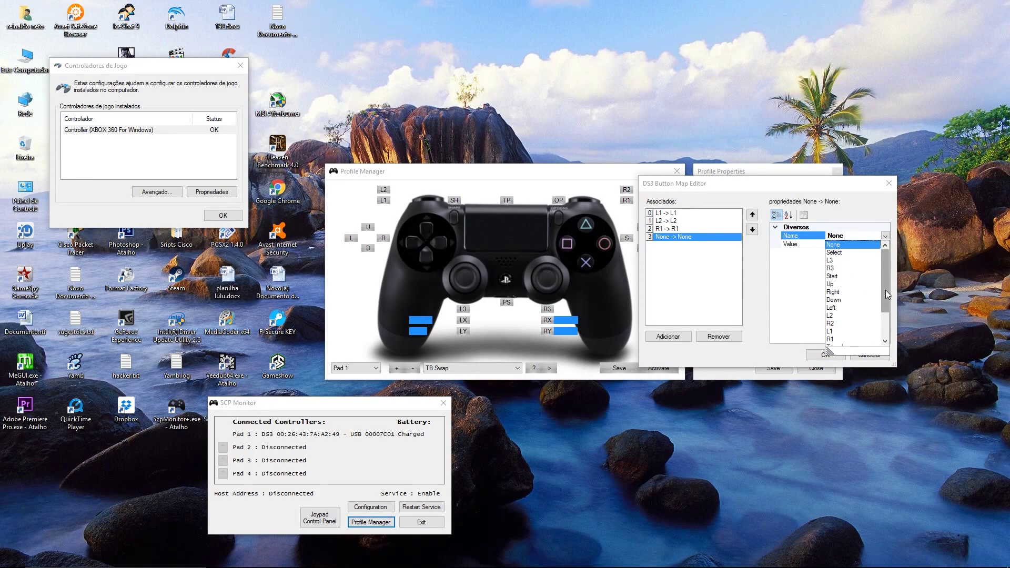
{"action": "left_click_drag", "start_coordinate": [886, 289], "coordinate": [886, 305]}
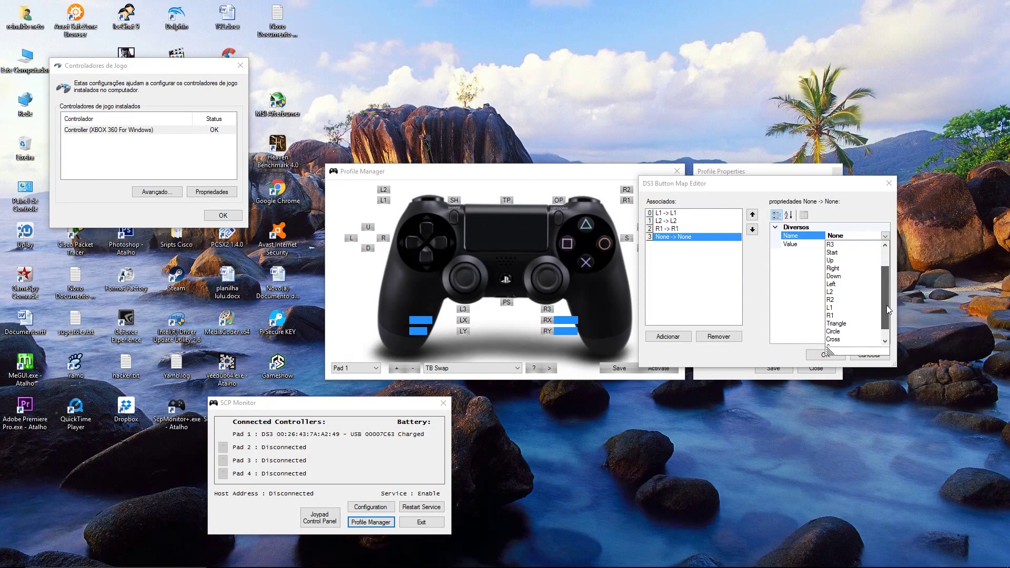
{"action": "left_click", "coordinate": [835, 299]}
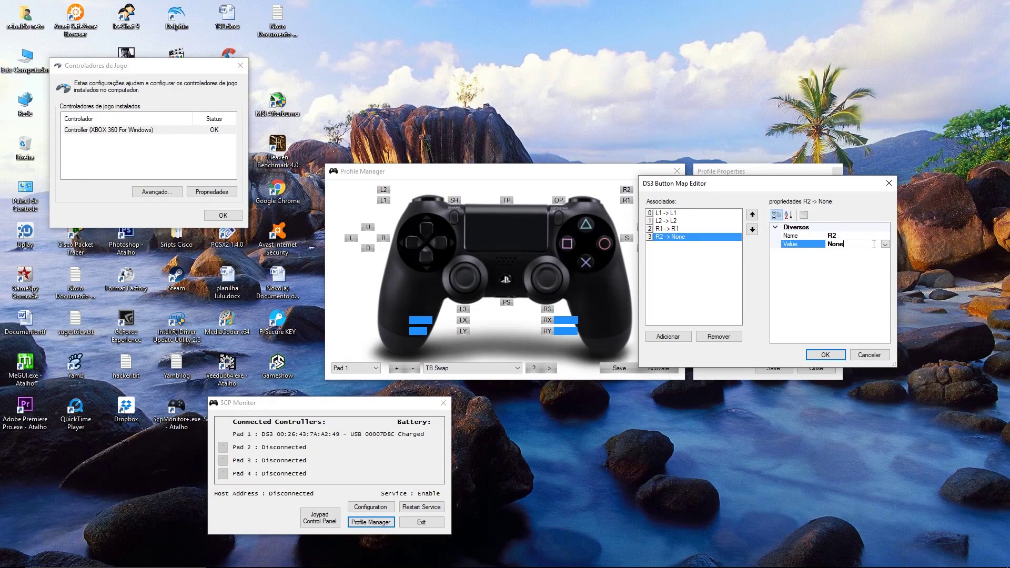
{"action": "left_click", "coordinate": [863, 244]}
{"action": "left_click", "coordinate": [885, 244]}
{"action": "left_click", "coordinate": [834, 332]}
{"action": "left_click", "coordinate": [816, 357]}
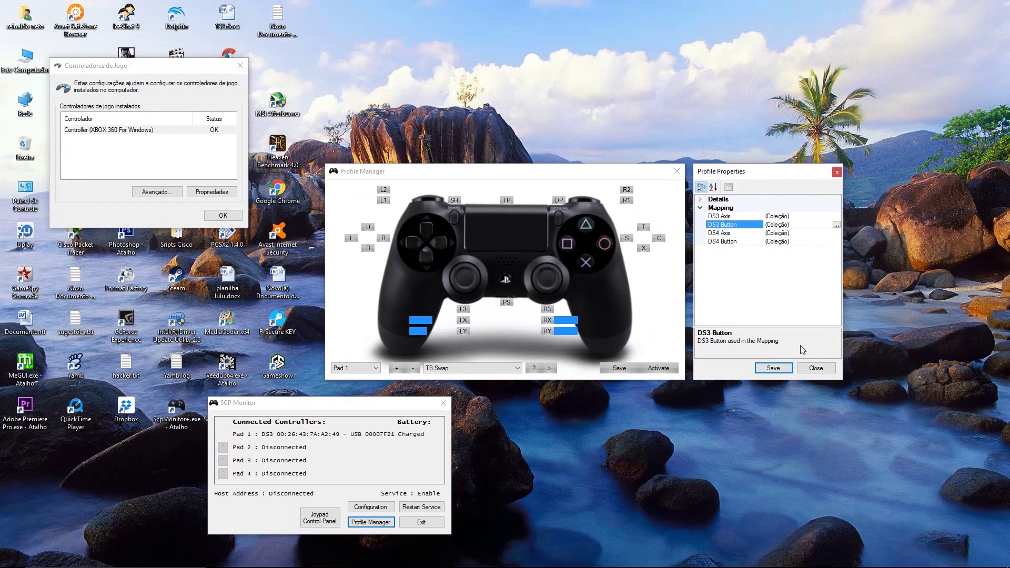
Step: In the DS4 button map, change the first mapping's target from L2 to L1 and confirm
{"action": "left_click", "coordinate": [820, 241]}
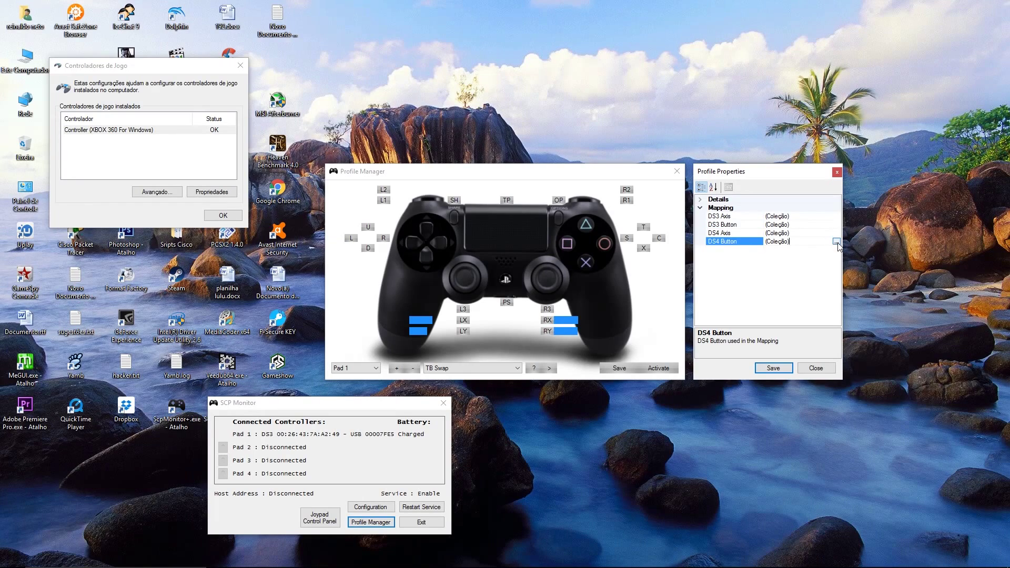
{"action": "left_click", "coordinate": [837, 241]}
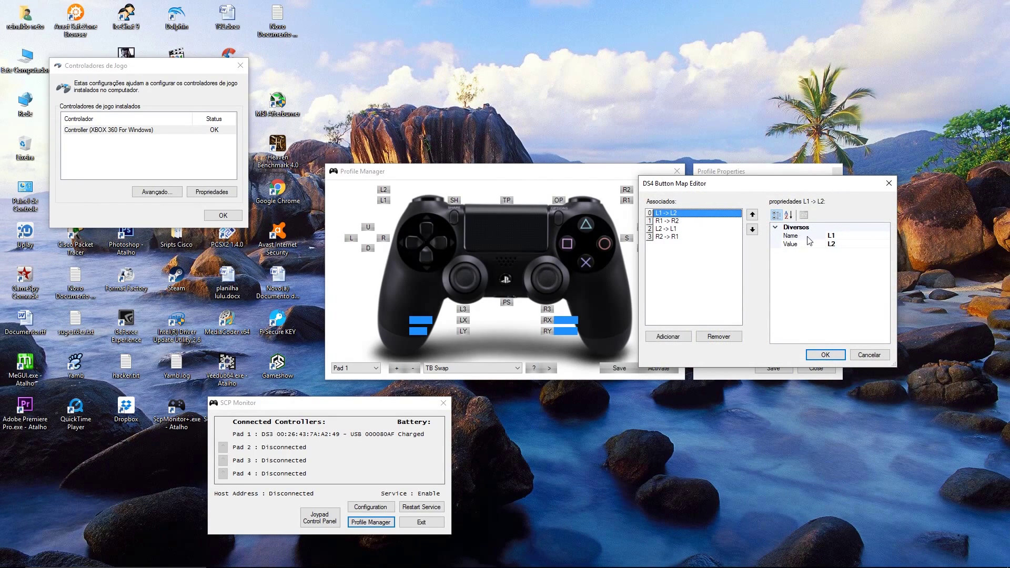
{"action": "left_click", "coordinate": [852, 244]}
{"action": "left_click", "coordinate": [886, 245]}
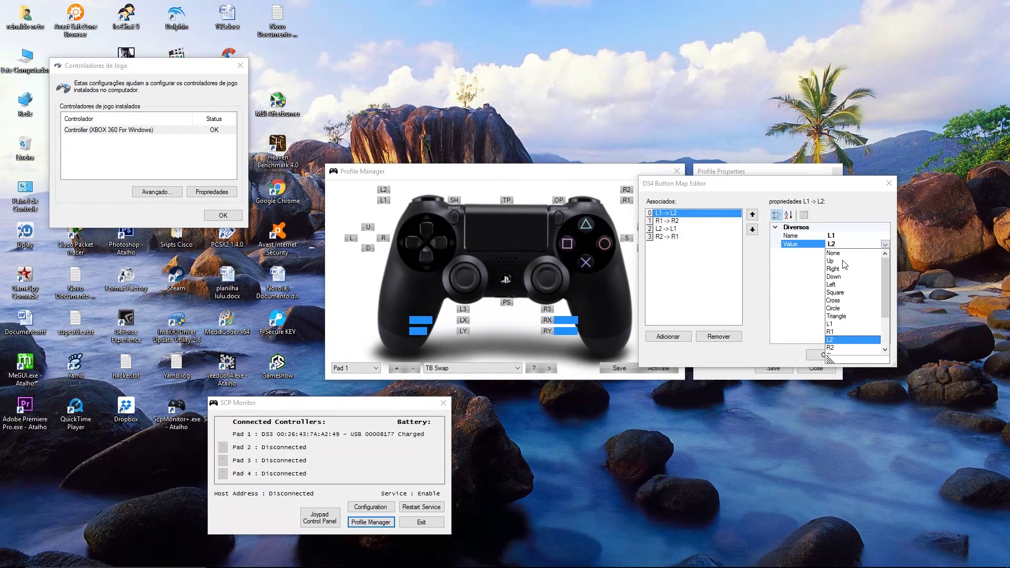
{"action": "left_click", "coordinate": [831, 331]}
{"action": "left_click", "coordinate": [885, 244]}
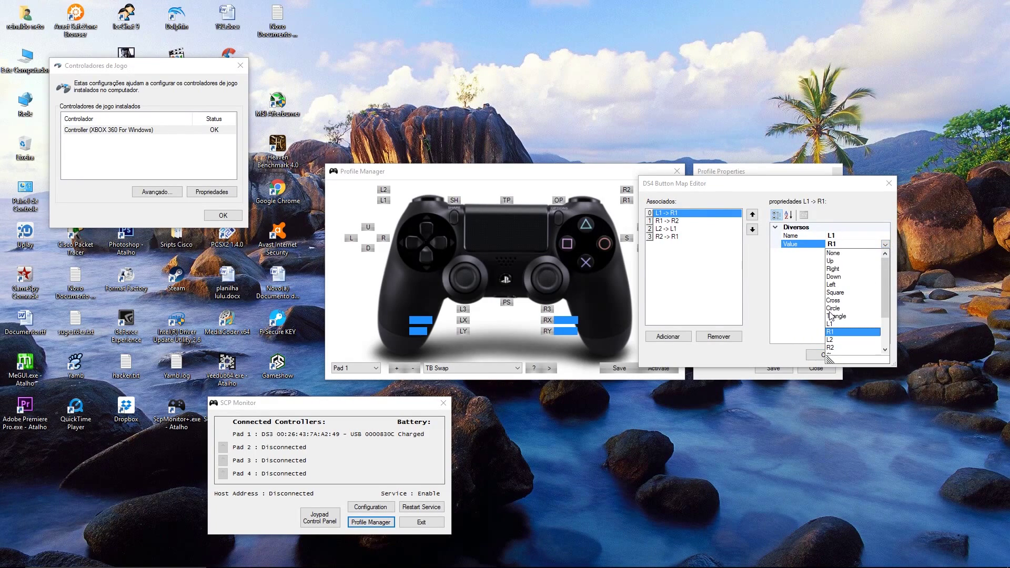
{"action": "mouse_move", "coordinate": [886, 298]}
{"action": "left_mouse_down"}
{"action": "mouse_move", "coordinate": [889, 320]}
{"action": "mouse_move", "coordinate": [883, 289]}
{"action": "mouse_move", "coordinate": [896, 339]}
{"action": "mouse_move", "coordinate": [893, 316]}
{"action": "left_mouse_up"}
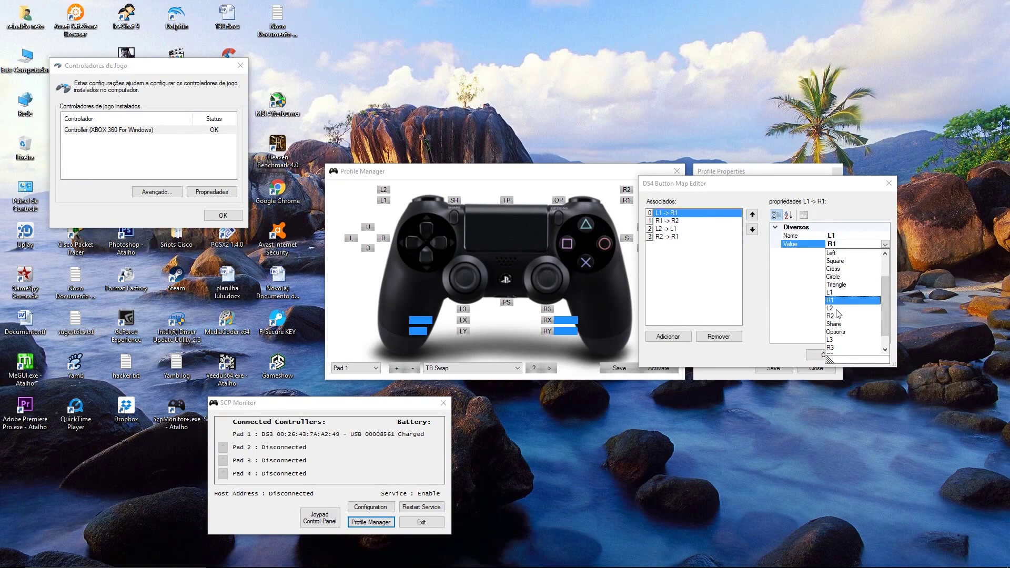
{"action": "left_click", "coordinate": [839, 292]}
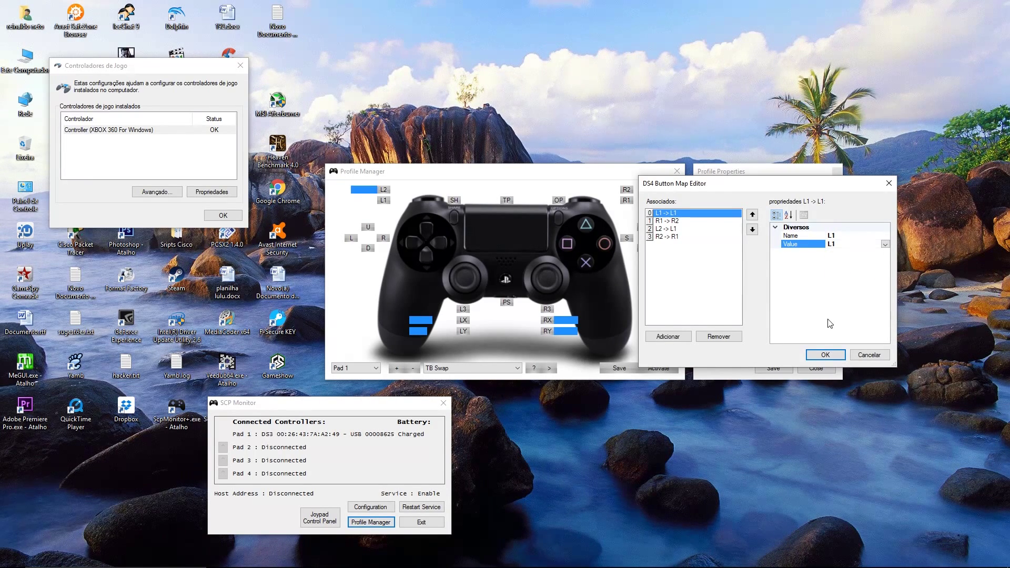
{"action": "left_click", "coordinate": [824, 355]}
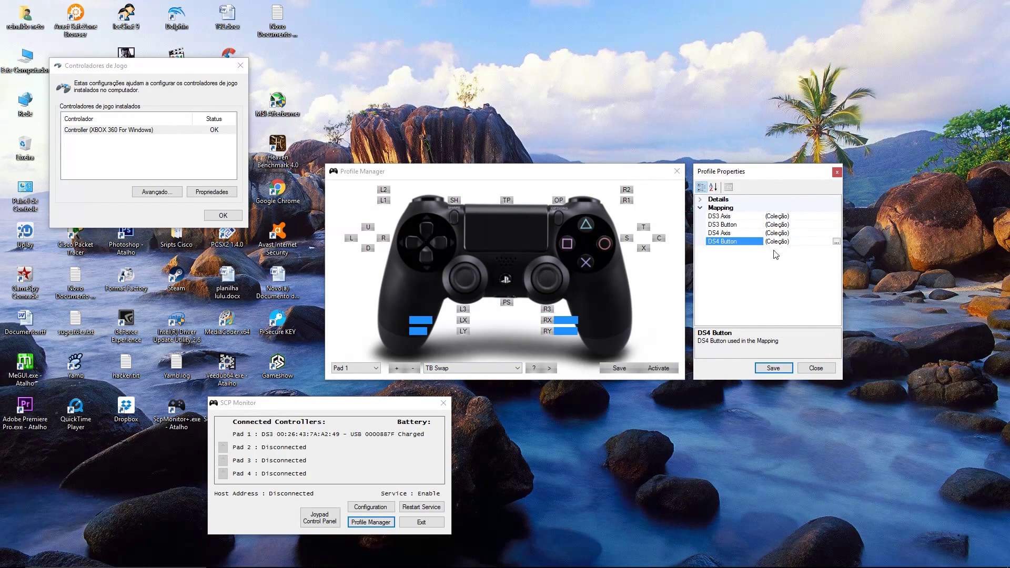
Step: Change the DS4 R1 -> R2 mapping's source to R2 and confirm
{"action": "left_click", "coordinate": [837, 242]}
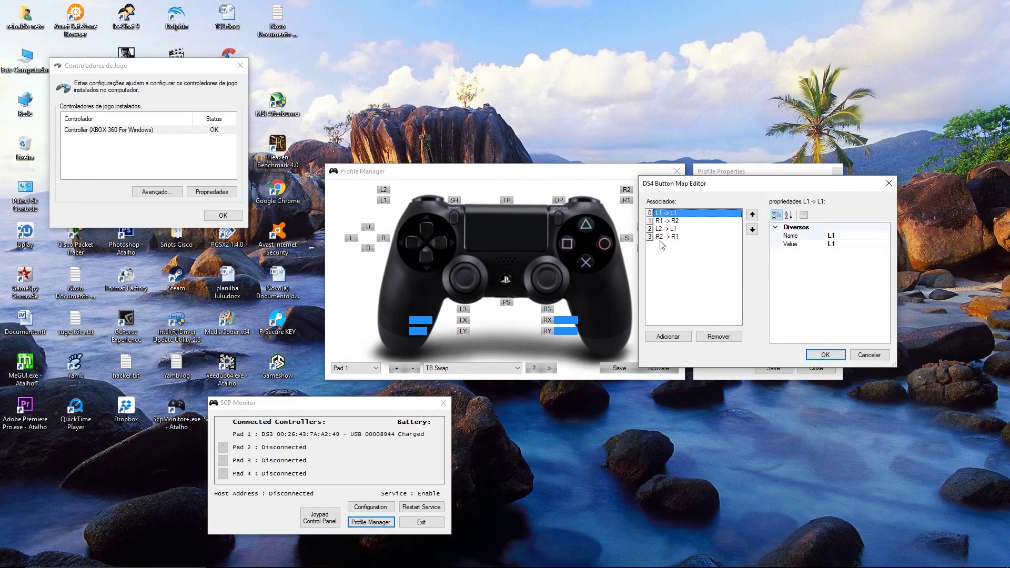
{"action": "left_click", "coordinate": [675, 221]}
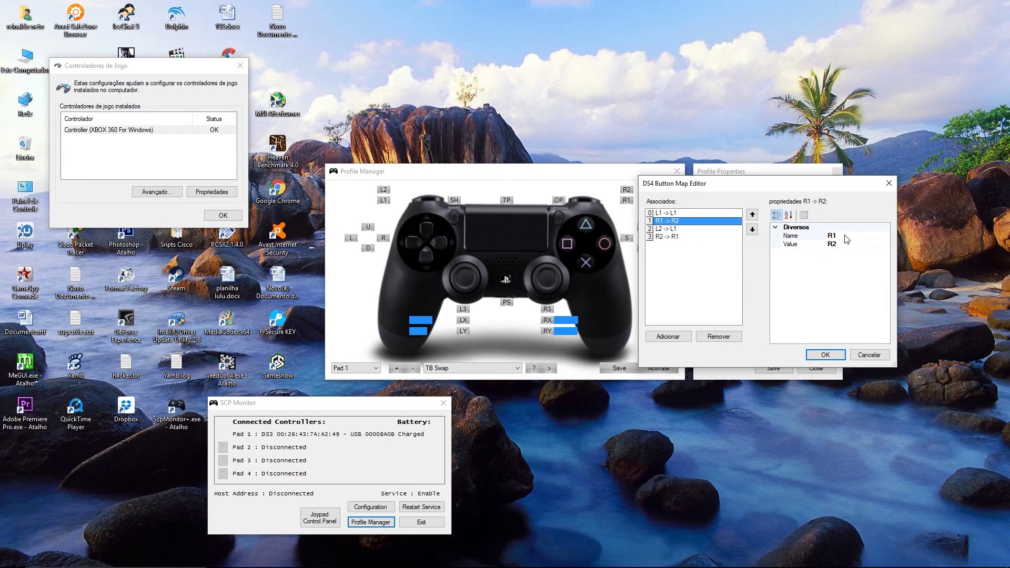
{"action": "left_click", "coordinate": [847, 236]}
{"action": "left_click", "coordinate": [885, 236]}
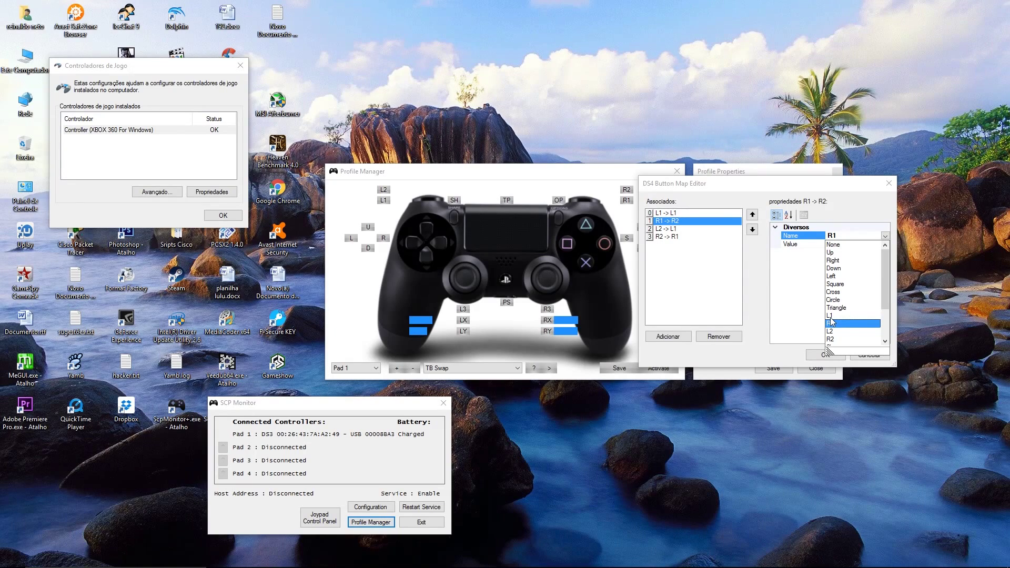
{"action": "left_click", "coordinate": [810, 270]}
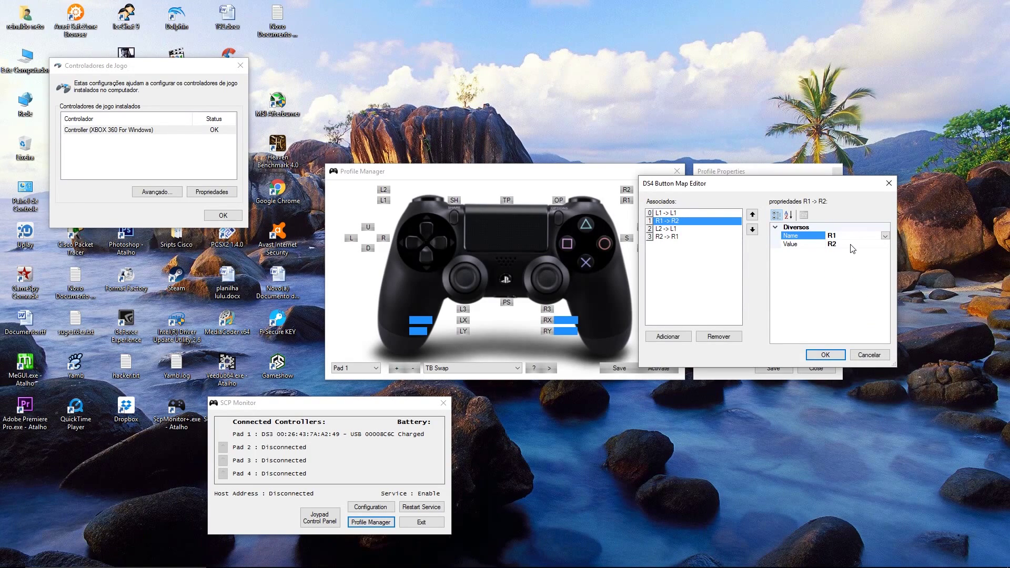
{"action": "left_click", "coordinate": [885, 235]}
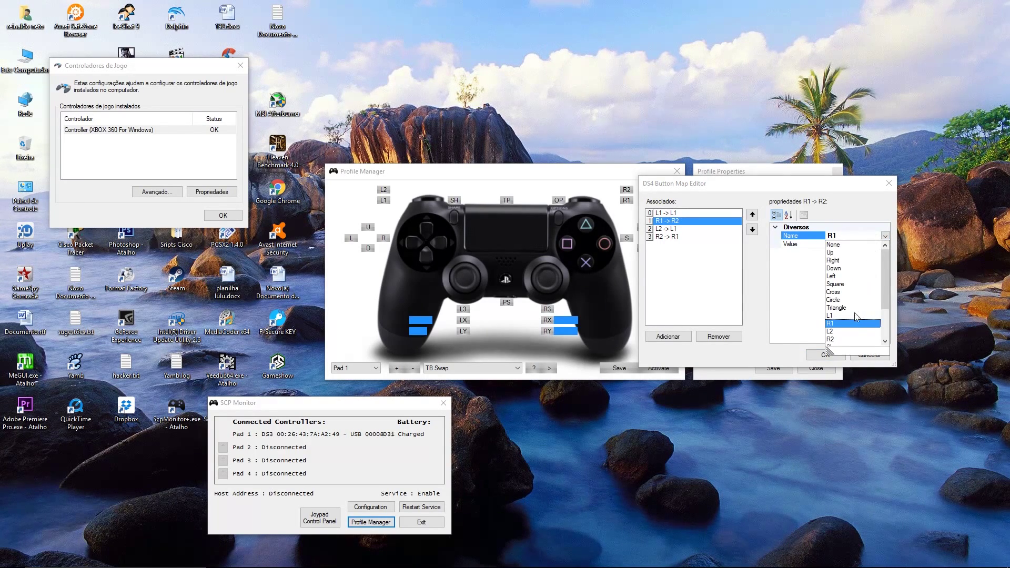
{"action": "left_click", "coordinate": [836, 343]}
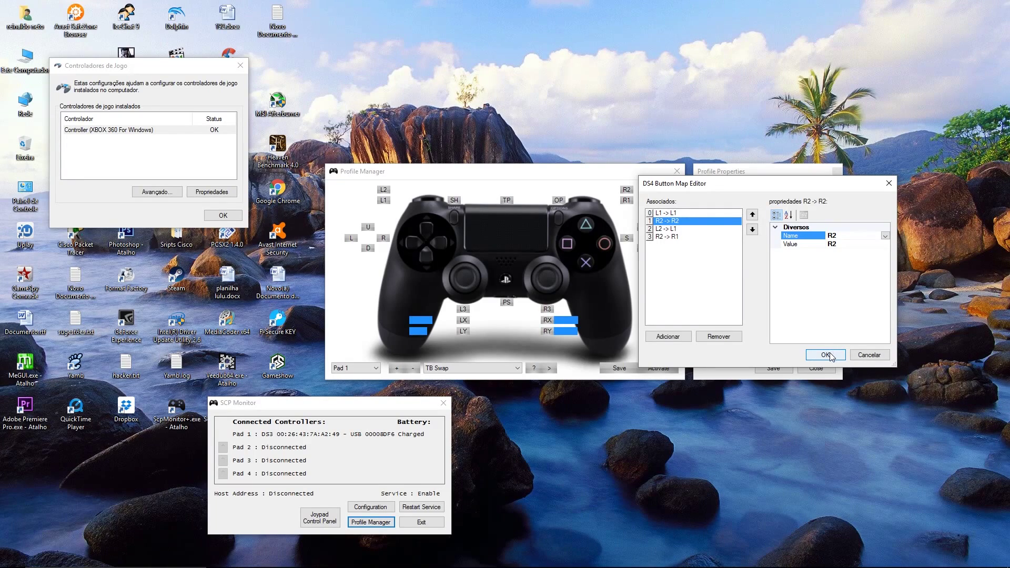
{"action": "left_click", "coordinate": [824, 355]}
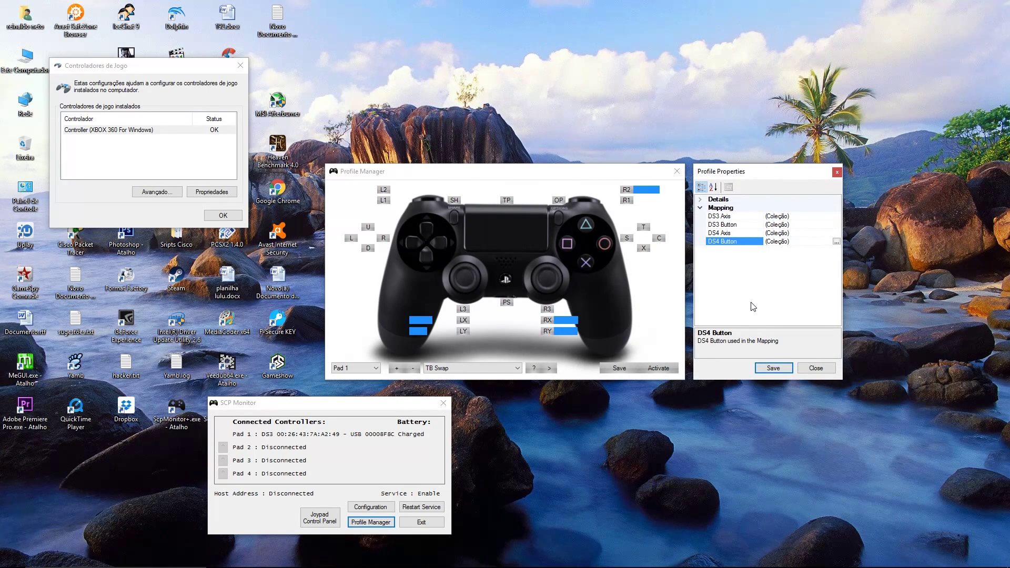
Step: Reopen the DS4 button map and change L2 -> L1 to L2 -> L2
{"action": "left_click", "coordinate": [837, 241]}
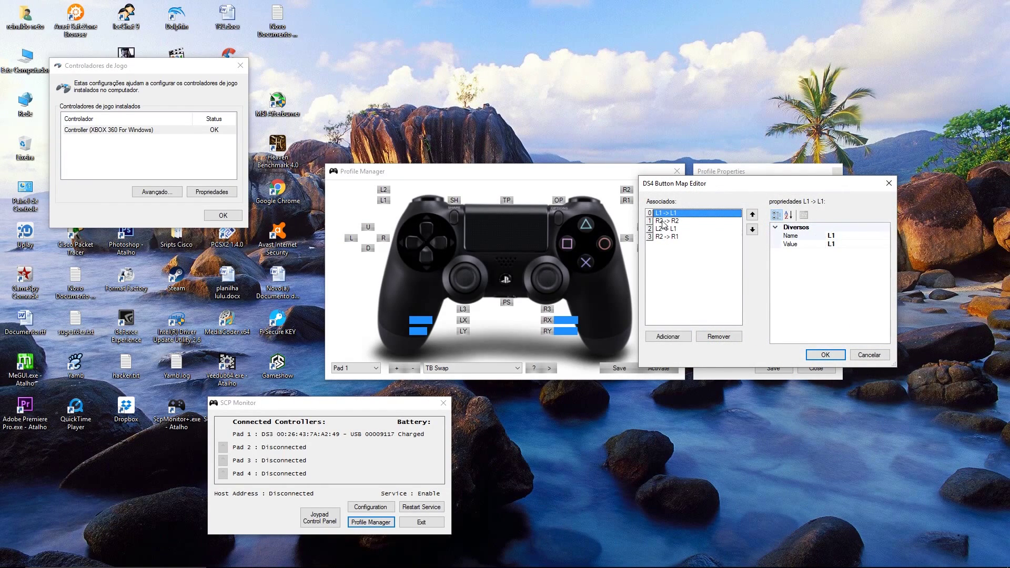
{"action": "left_click", "coordinate": [667, 221]}
{"action": "left_click", "coordinate": [671, 229]}
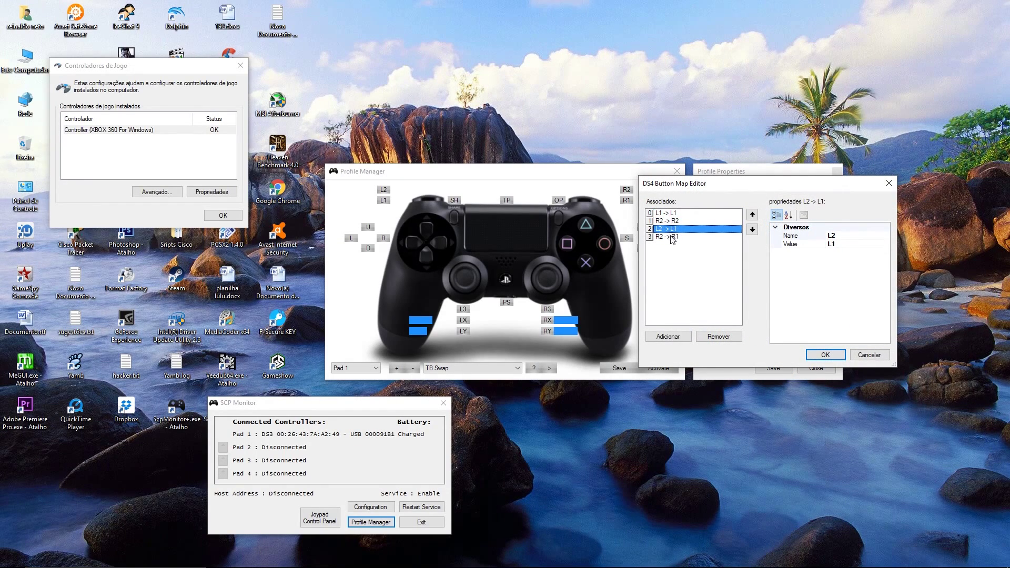
{"action": "left_click", "coordinate": [858, 235]}
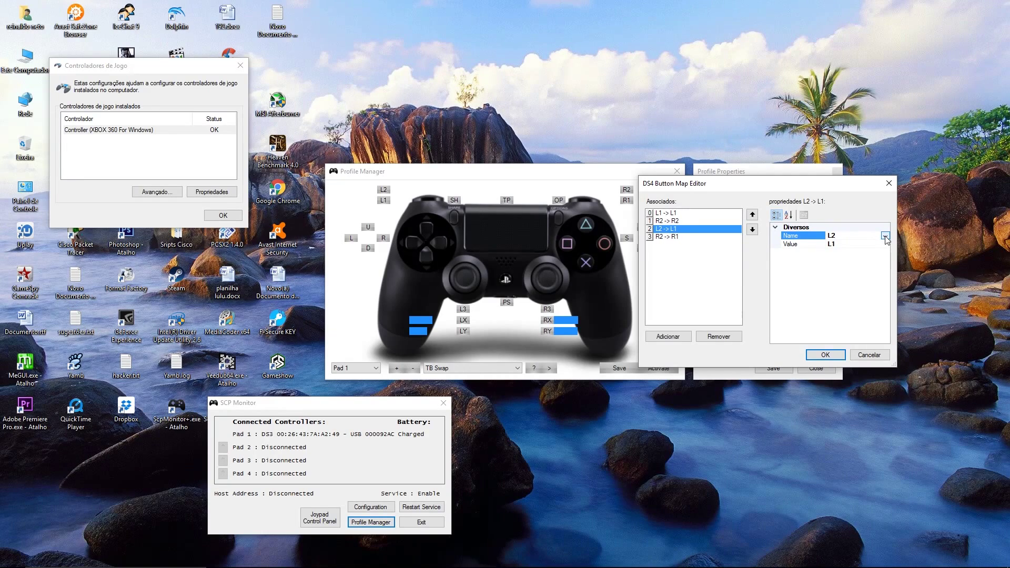
{"action": "left_click", "coordinate": [886, 236]}
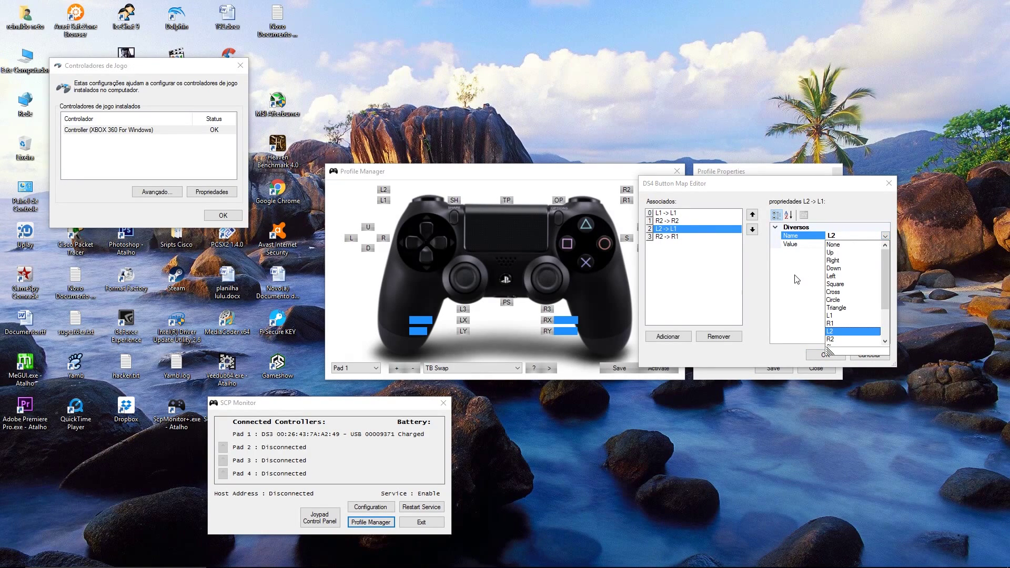
{"action": "left_click", "coordinate": [886, 236]}
{"action": "left_click", "coordinate": [885, 244]}
{"action": "left_click", "coordinate": [885, 244]}
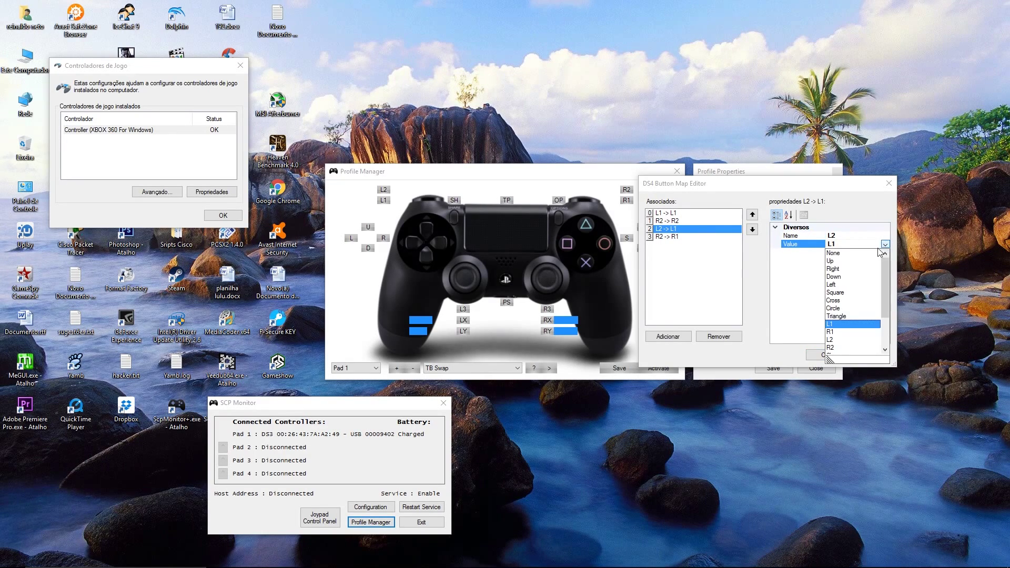
{"action": "left_click", "coordinate": [834, 340]}
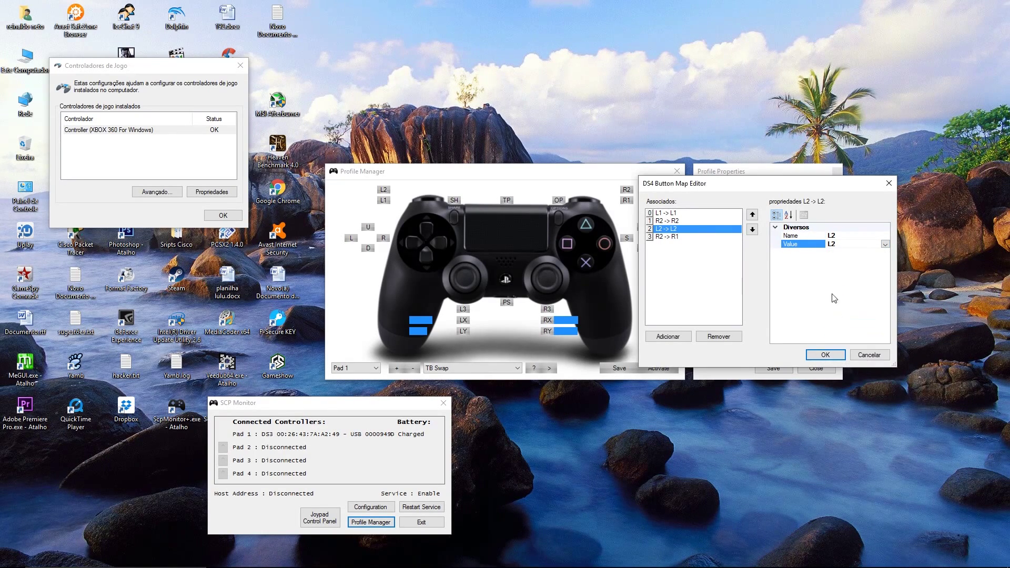
Step: Change the R2 -> R1 mapping's source to R1 and confirm
{"action": "left_click", "coordinate": [667, 237]}
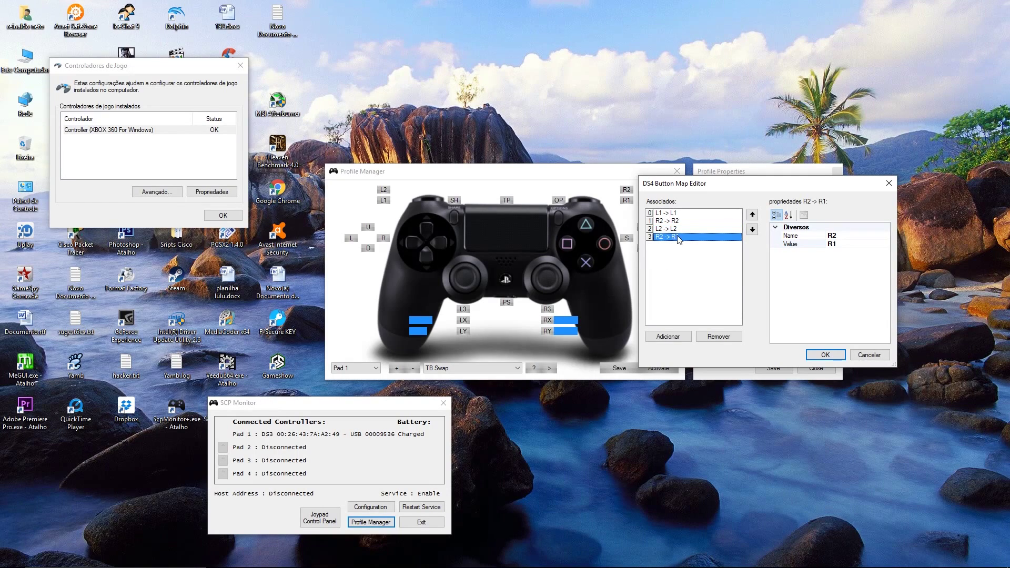
{"action": "left_click", "coordinate": [853, 235]}
{"action": "left_click", "coordinate": [887, 235]}
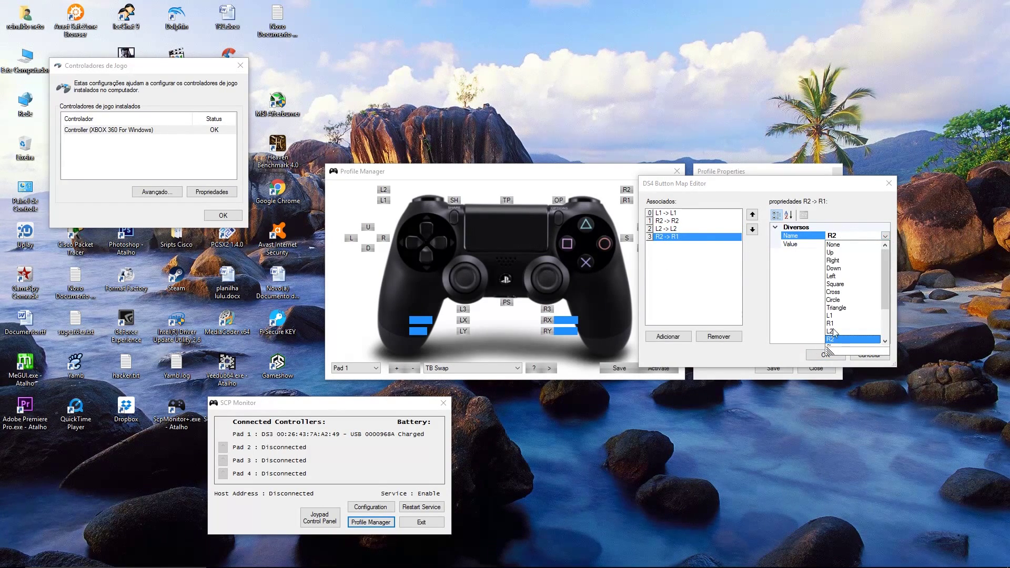
{"action": "left_click_drag", "start_coordinate": [885, 298], "coordinate": [886, 324]}
{"action": "scroll", "coordinate": [881, 317], "scroll_direction": "up", "scroll_amount": 2}
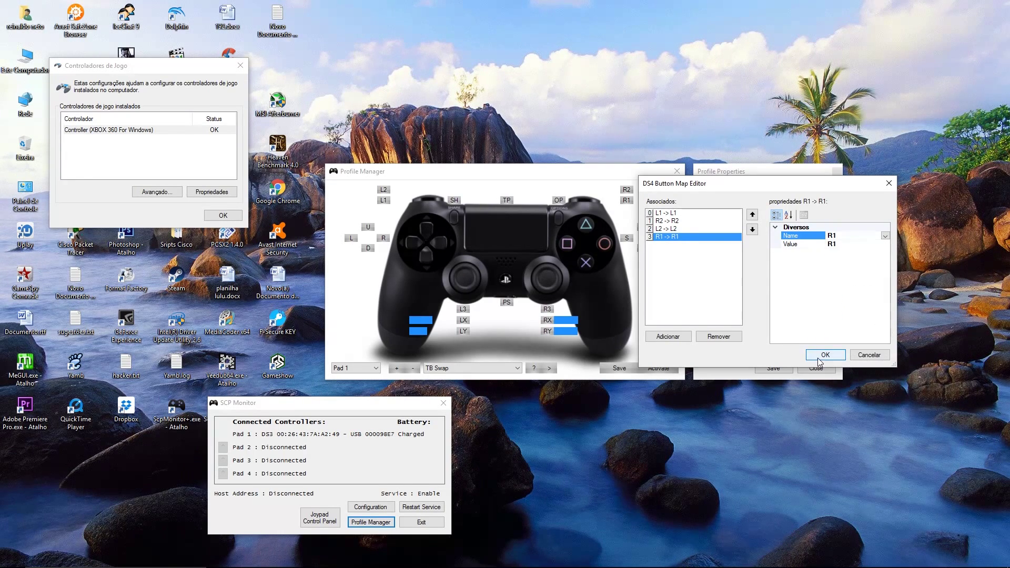
{"action": "left_click", "coordinate": [814, 356]}
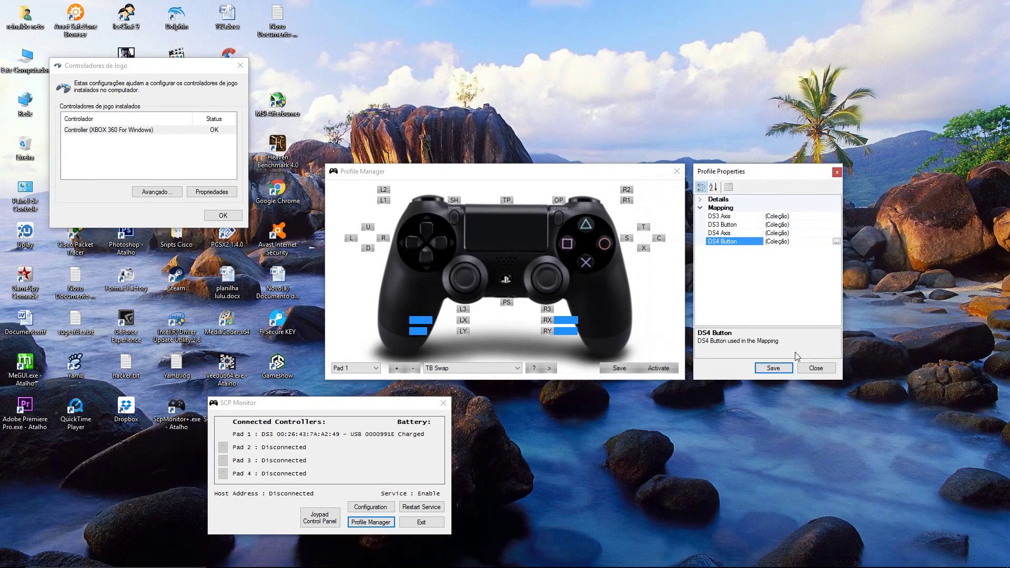
Step: Save the TB Swap profile in Profile Properties and Profile Manager, then close Profile Manager
{"action": "left_click", "coordinate": [771, 369]}
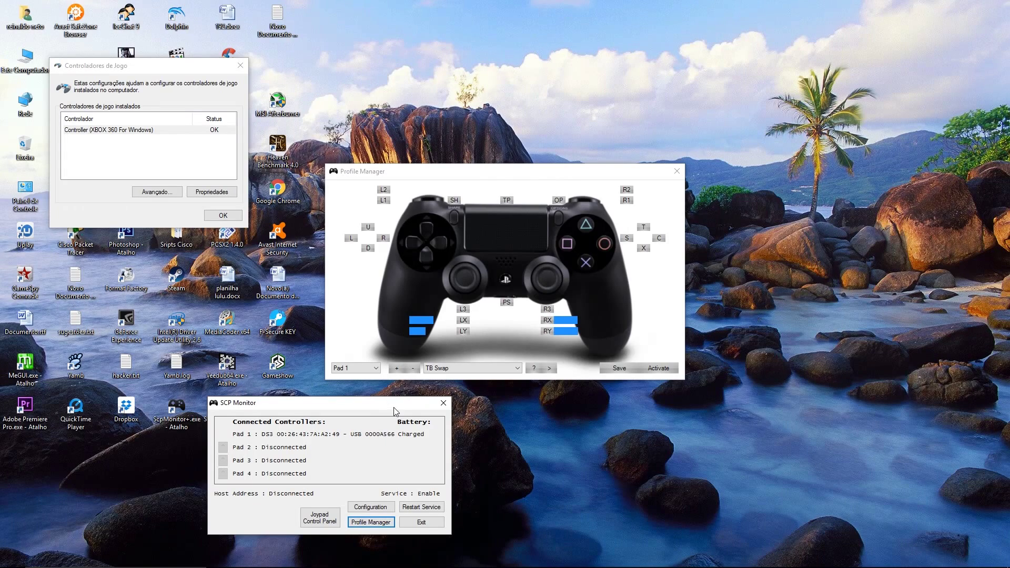
{"action": "left_click", "coordinate": [621, 368]}
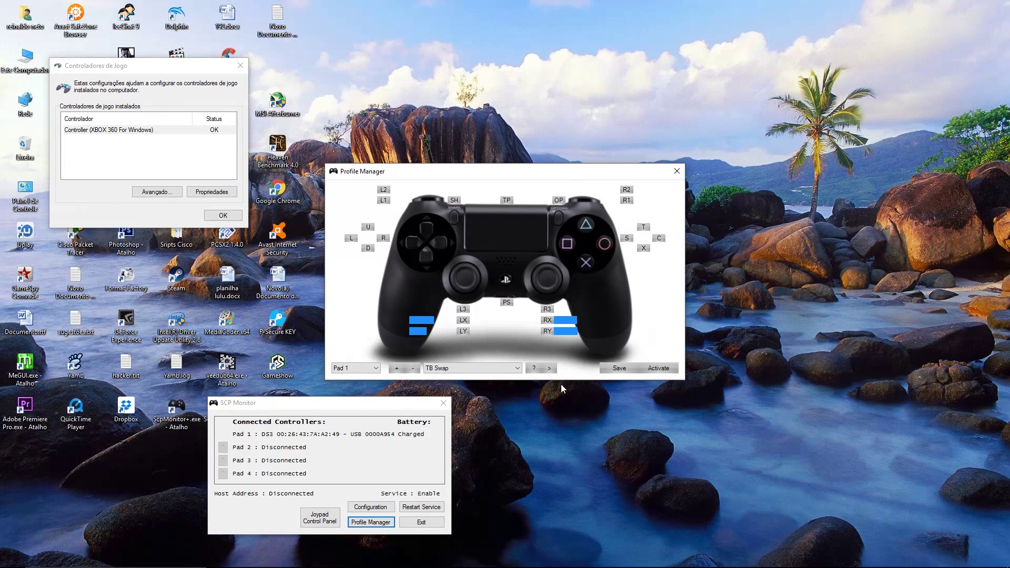
{"action": "left_click", "coordinate": [677, 172]}
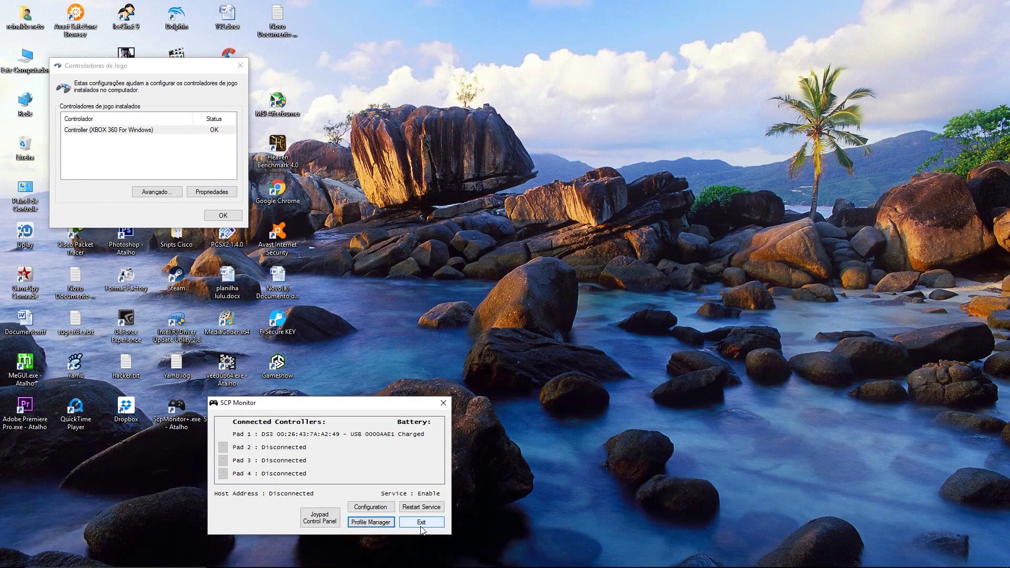
Step: Open the profile's properties and review the DS3 button map's R2, L1 and R1 mappings
{"action": "left_click", "coordinate": [369, 523]}
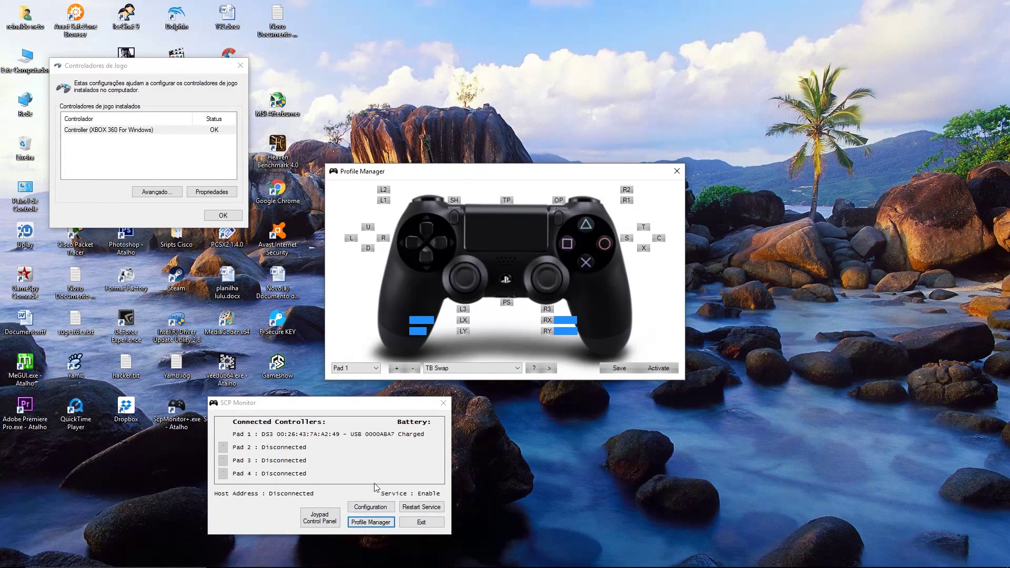
{"action": "left_click", "coordinate": [550, 369]}
{"action": "left_click", "coordinate": [808, 216]}
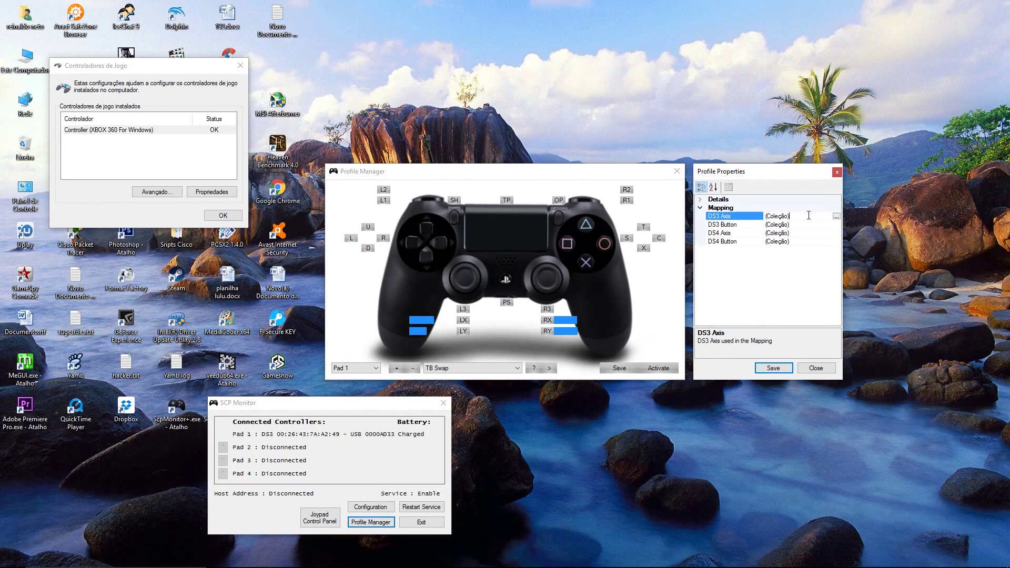
{"action": "left_click", "coordinate": [836, 225]}
{"action": "left_click", "coordinate": [837, 225]}
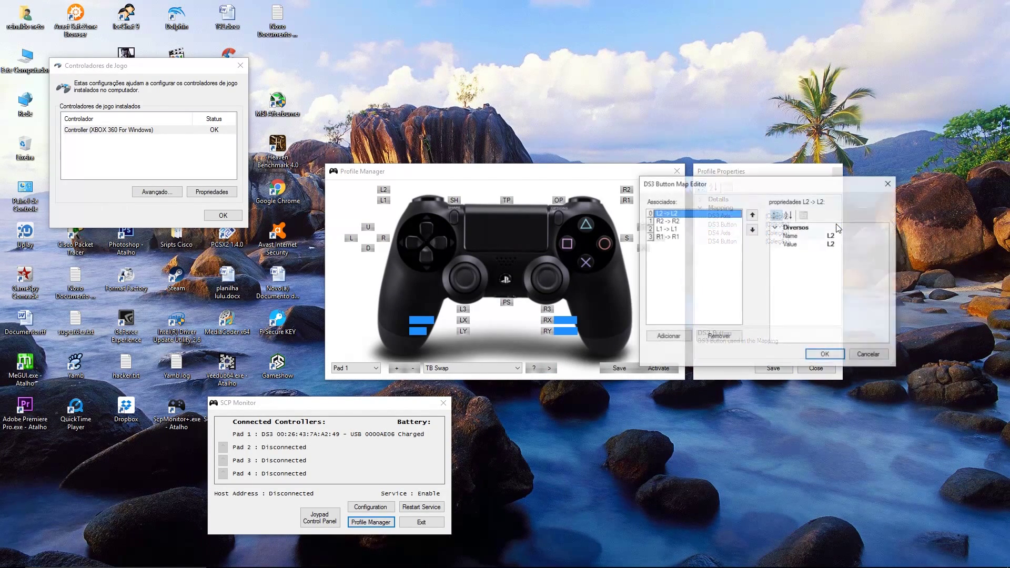
{"action": "left_click", "coordinate": [667, 222]}
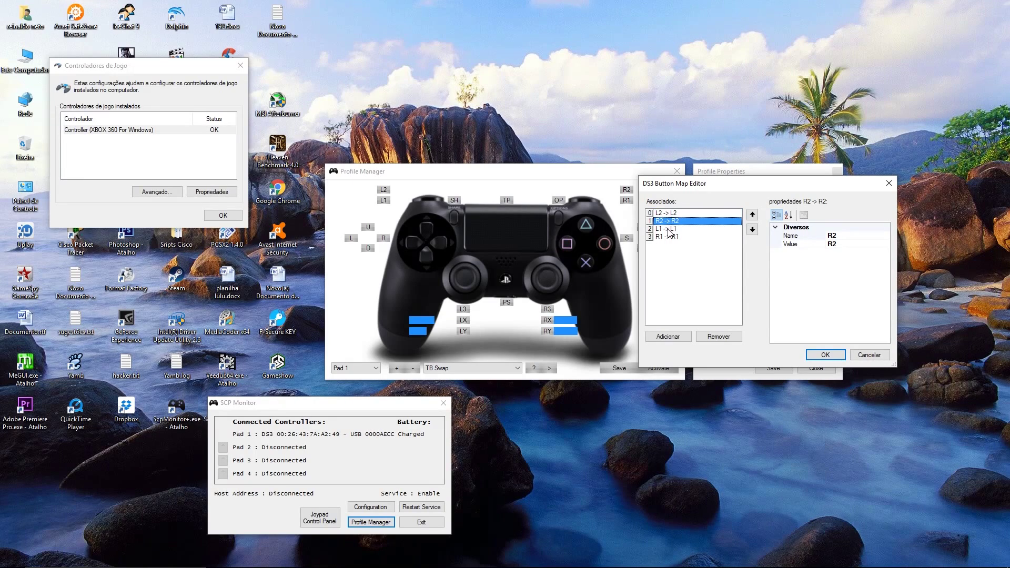
{"action": "left_click", "coordinate": [668, 229]}
{"action": "left_click", "coordinate": [668, 238]}
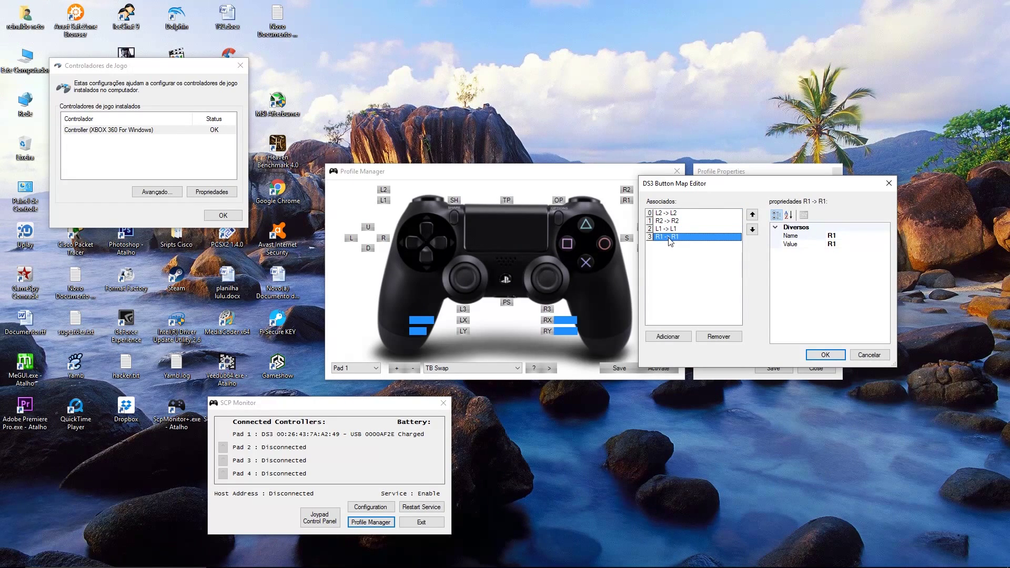
{"action": "left_click", "coordinate": [871, 355]}
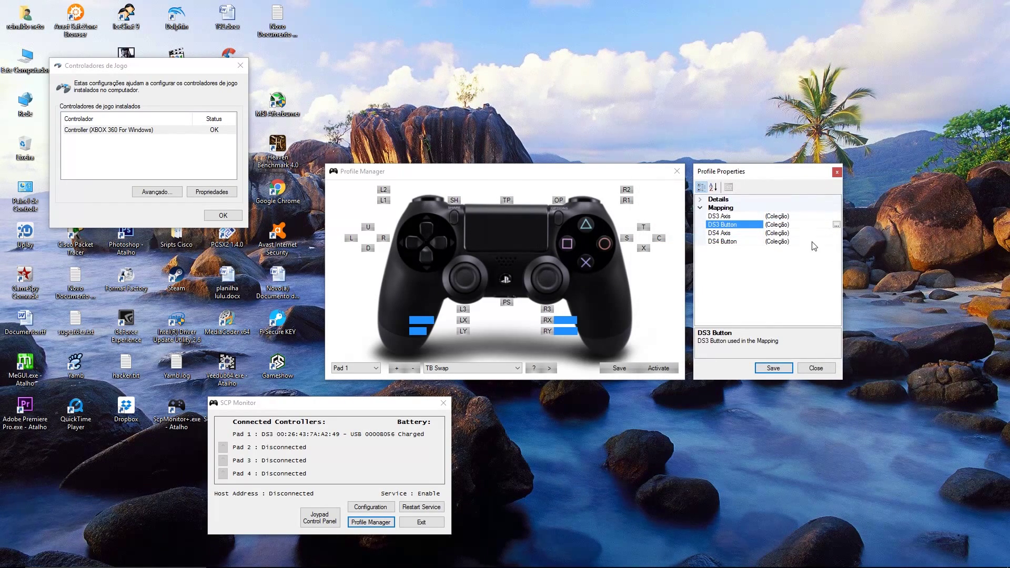
Step: Review the DS4 button map's R1, L2 and R2 mappings and confirm them
{"action": "left_click", "coordinate": [813, 242]}
{"action": "left_click", "coordinate": [836, 242]}
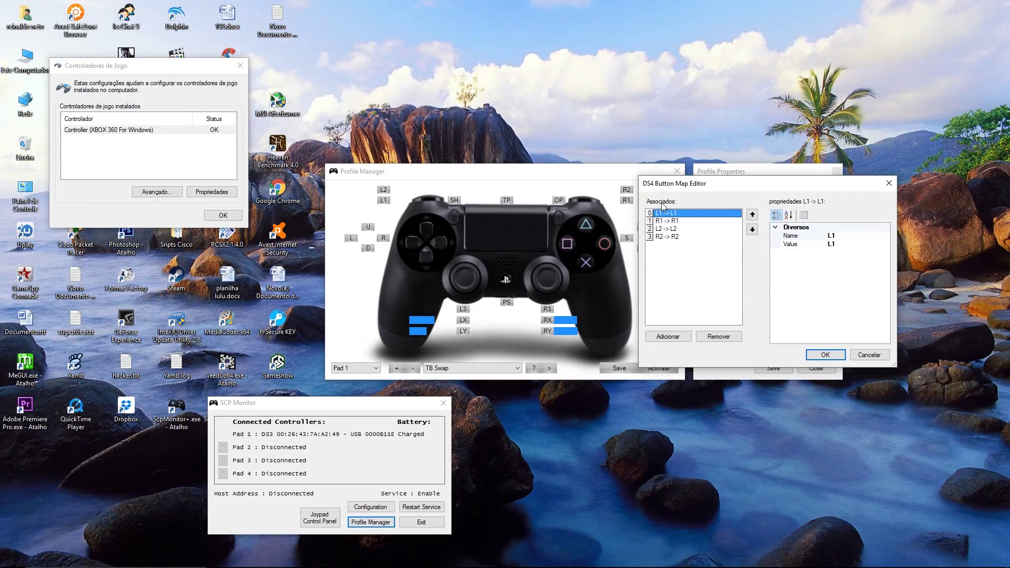
{"action": "left_click", "coordinate": [674, 221]}
{"action": "left_click", "coordinate": [675, 229]}
{"action": "left_click", "coordinate": [677, 237]}
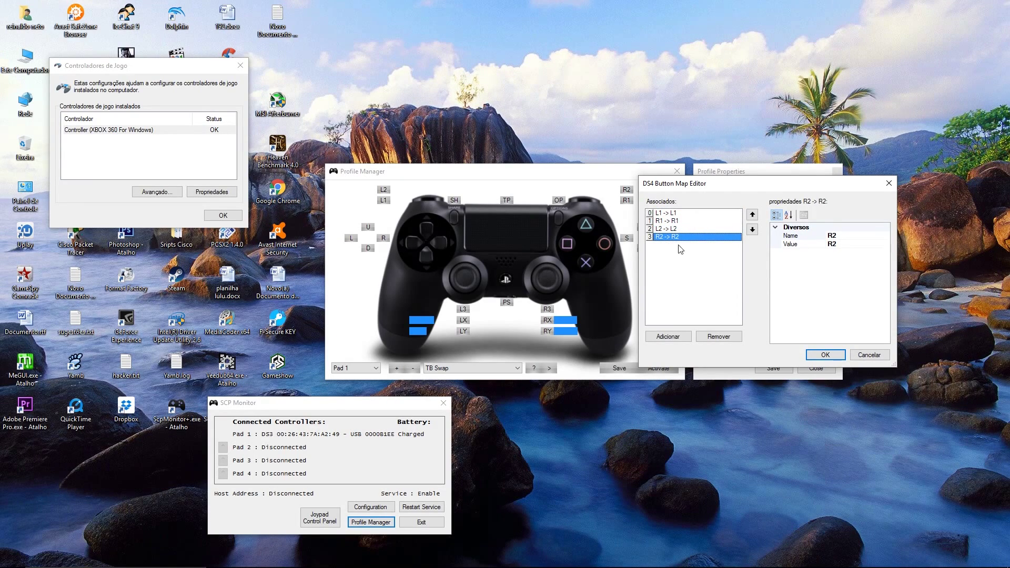
{"action": "left_click", "coordinate": [825, 355]}
Step: Save the profile, close Profile Manager, exit SCP Monitor, then relaunch and close it
{"action": "left_click", "coordinate": [771, 366]}
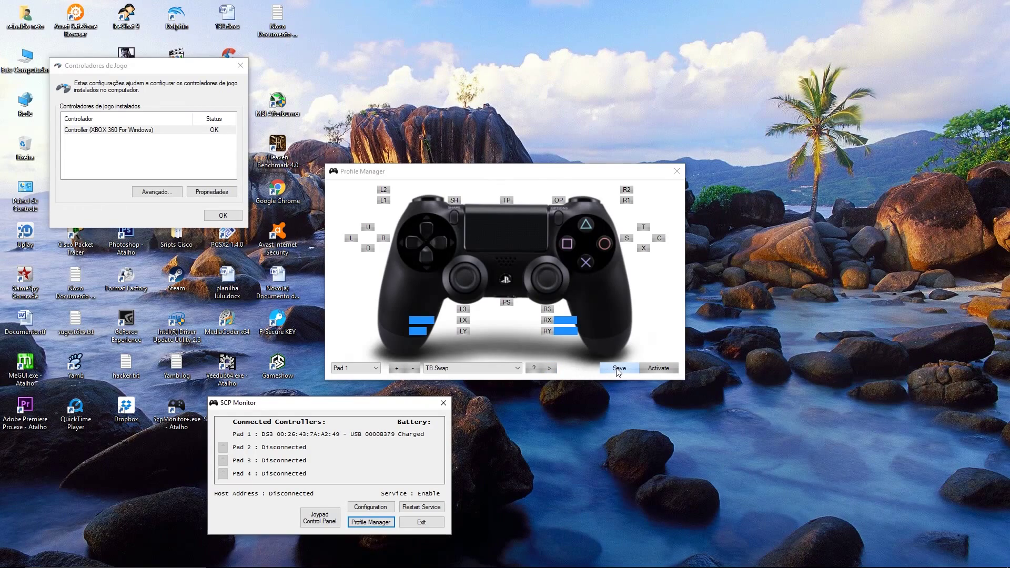
{"action": "left_click", "coordinate": [678, 171]}
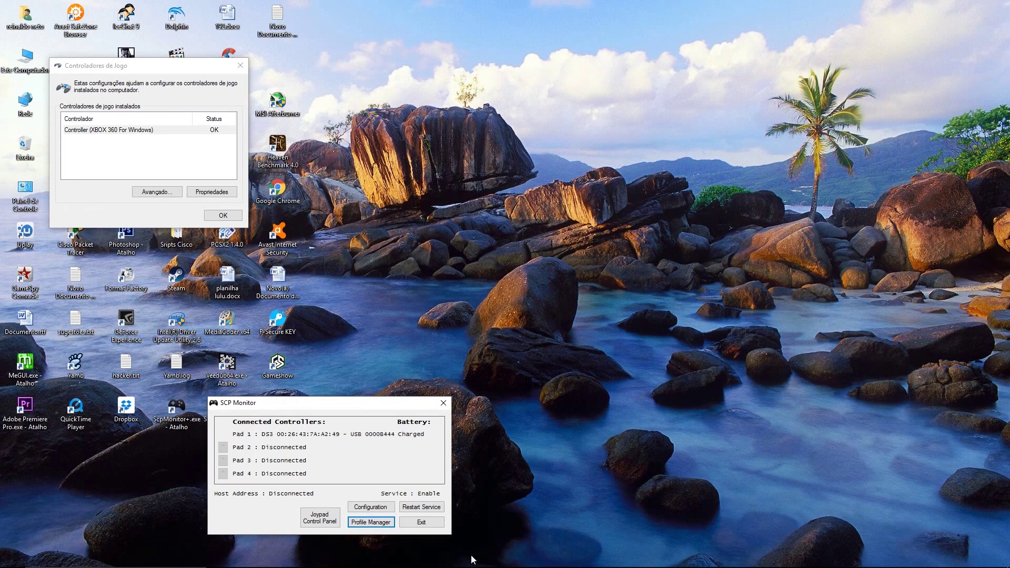
{"action": "left_click", "coordinate": [422, 522]}
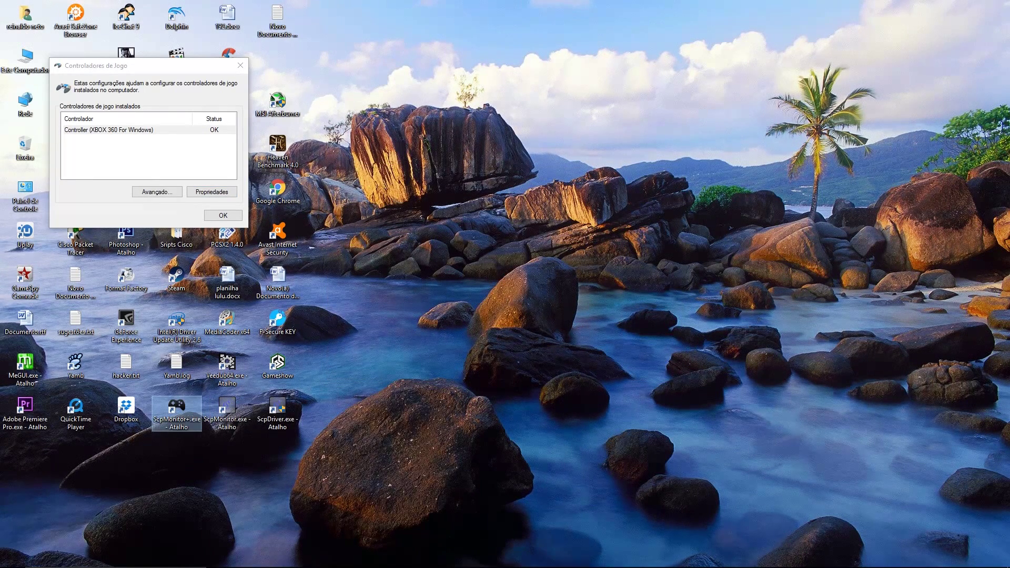
{"action": "double_click", "coordinate": [227, 409]}
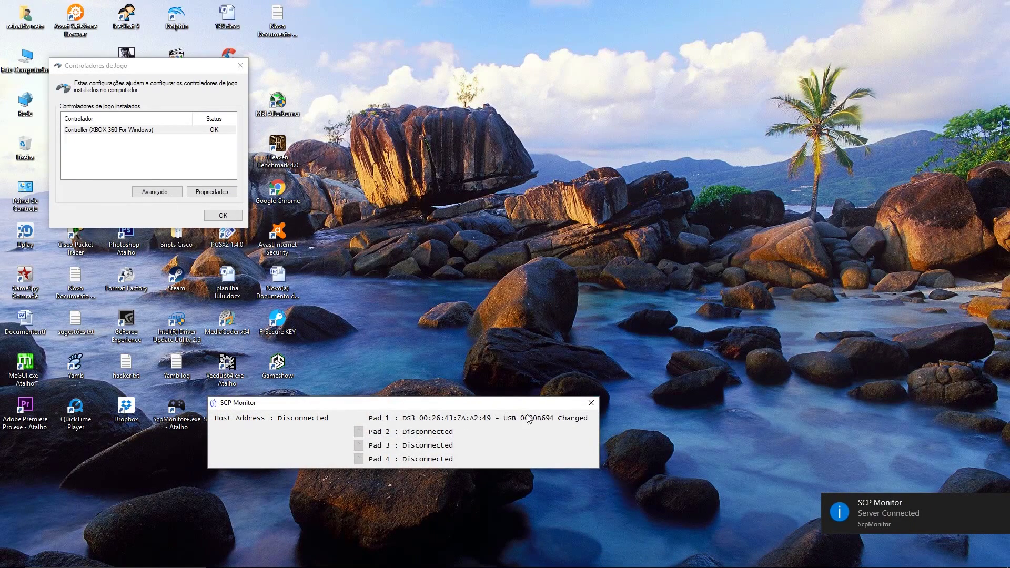
{"action": "left_click", "coordinate": [591, 403]}
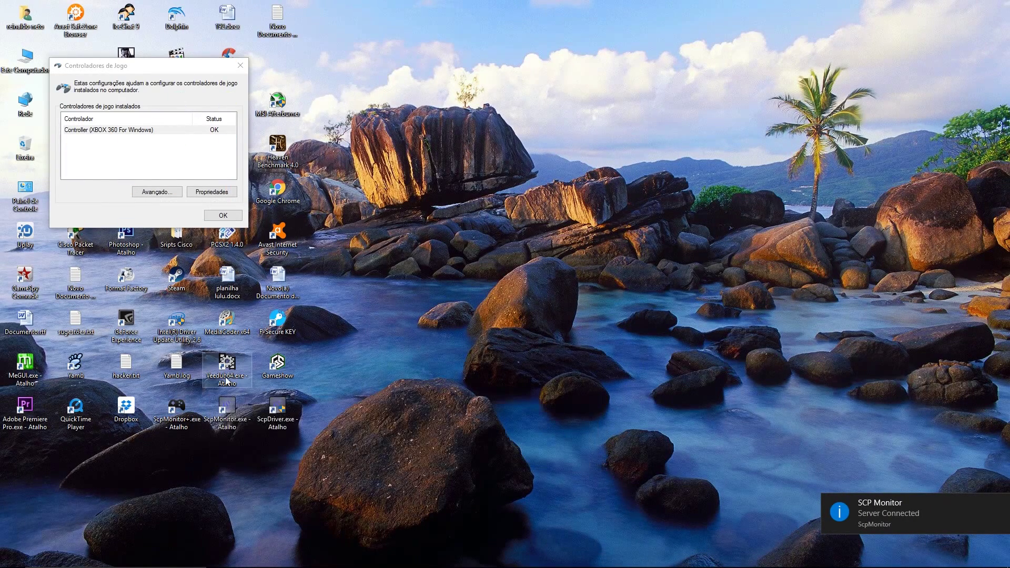
Step: Run and close the ScpDriver installer, dismiss the game controllers dialog, and relaunch then close SCP Monitor
{"action": "double_click", "coordinate": [277, 412]}
{"action": "left_click", "coordinate": [464, 354]}
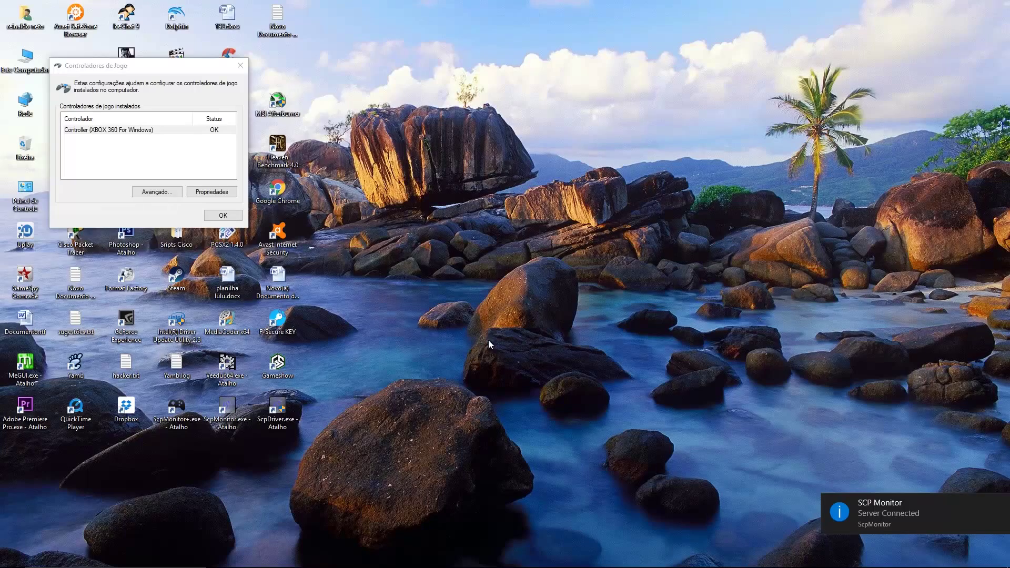
{"action": "left_click", "coordinate": [327, 35]}
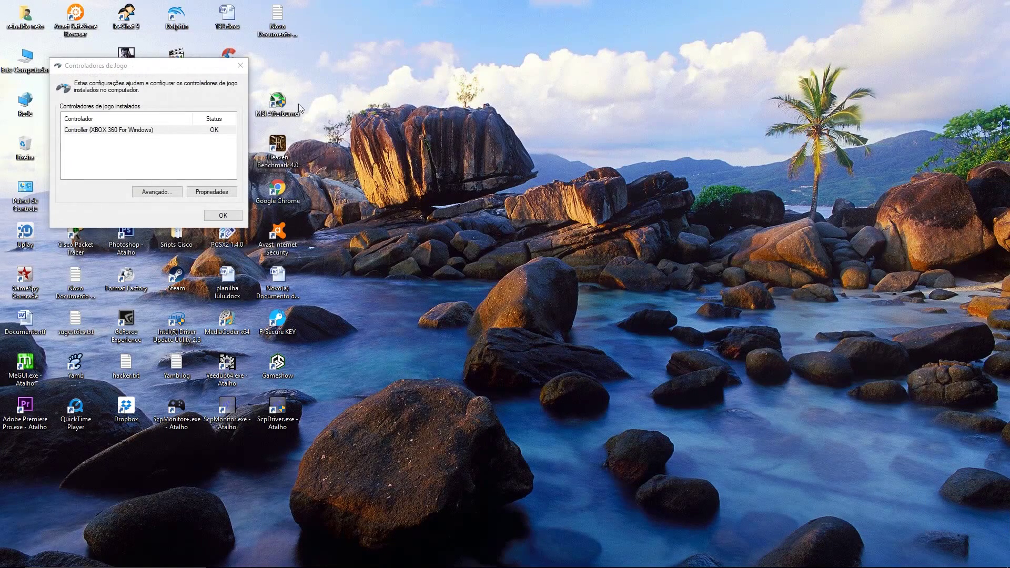
{"action": "left_click", "coordinate": [223, 216]}
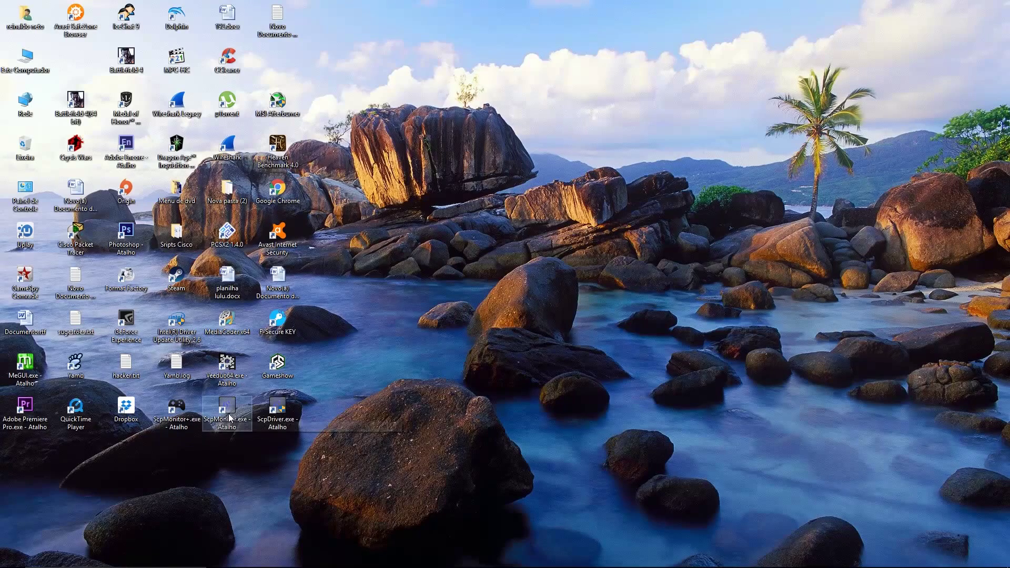
{"action": "double_click", "coordinate": [206, 415]}
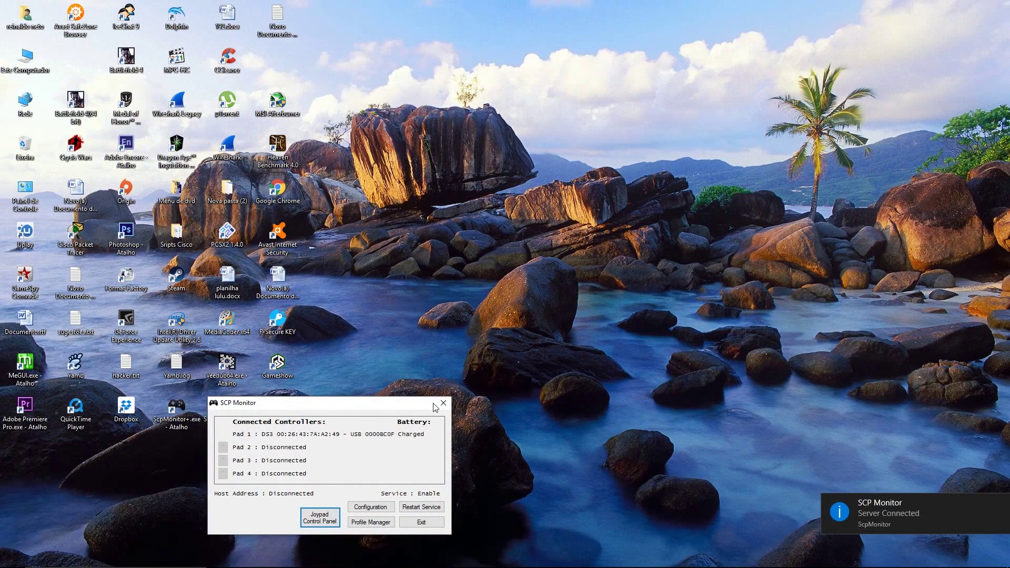
{"action": "left_click", "coordinate": [443, 403]}
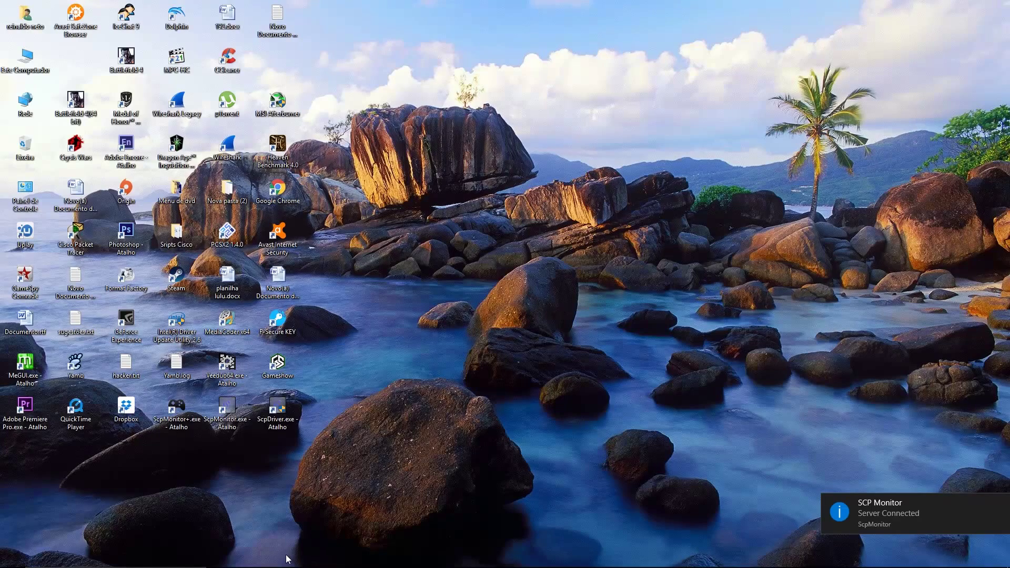
Step: In File Explorer, browse drives C:, E: and G: looking for the download
{"action": "left_click", "coordinate": [272, 558]}
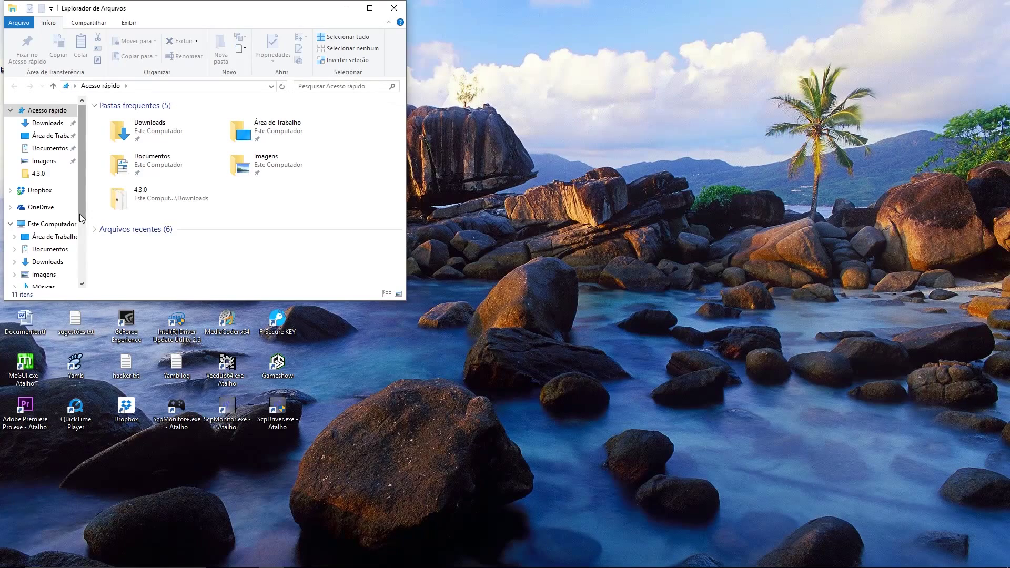
{"action": "left_click_drag", "start_coordinate": [80, 214], "coordinate": [80, 272]}
{"action": "left_click", "coordinate": [52, 211]}
{"action": "left_click", "coordinate": [53, 227]}
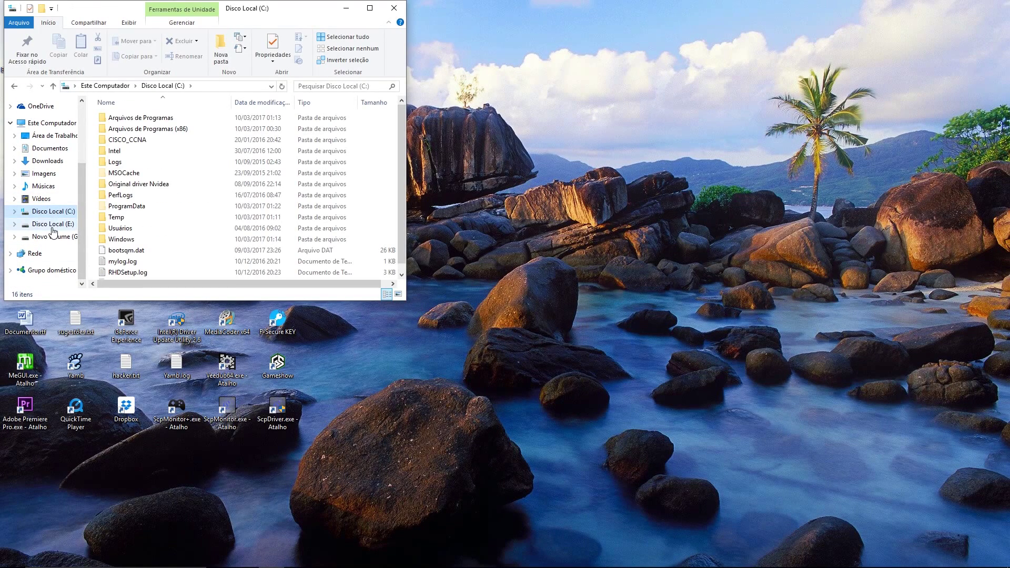
{"action": "left_click", "coordinate": [53, 237]}
{"action": "left_click", "coordinate": [67, 219]}
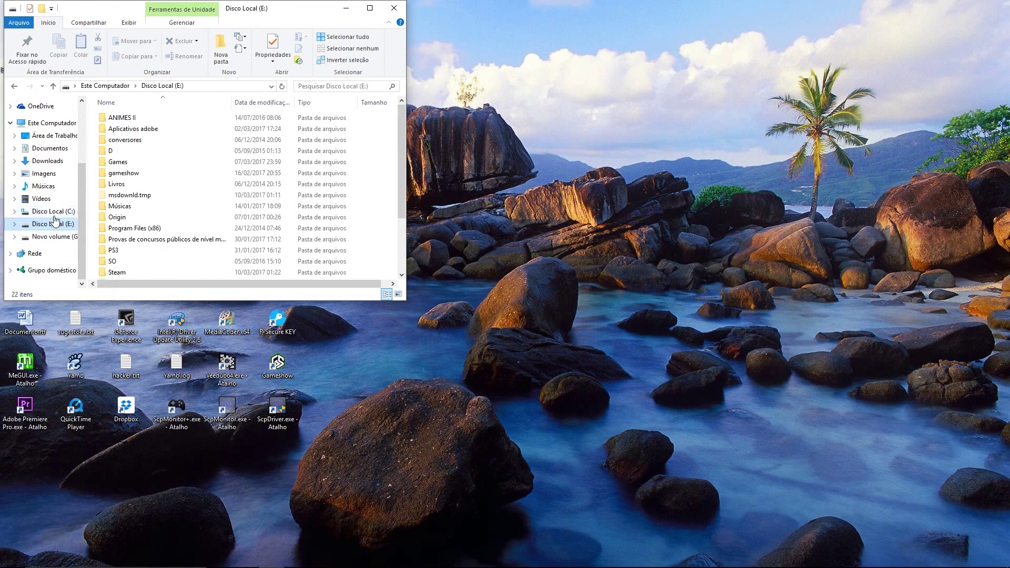
{"action": "left_click", "coordinate": [58, 211]}
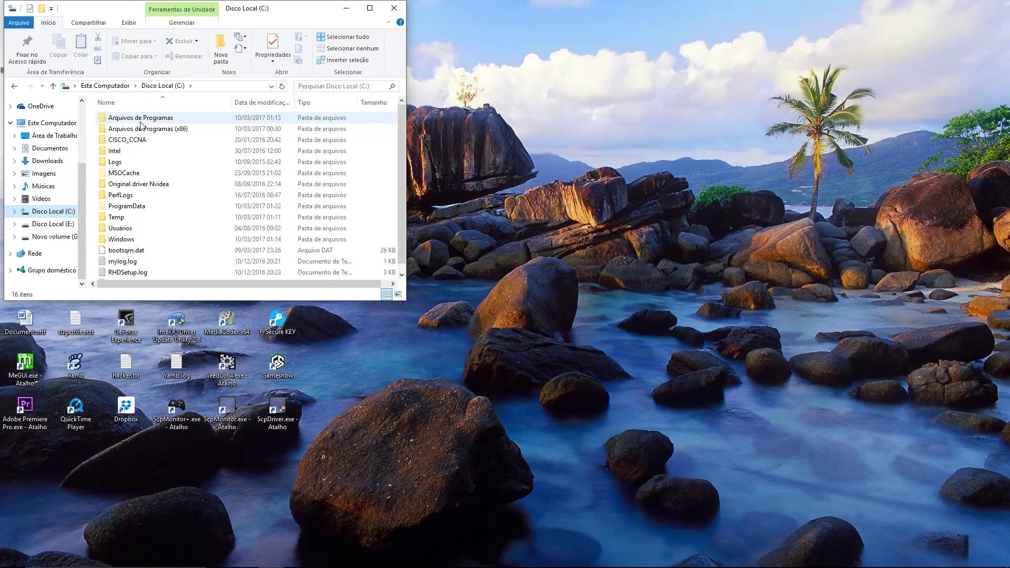
{"action": "left_click", "coordinate": [53, 236]}
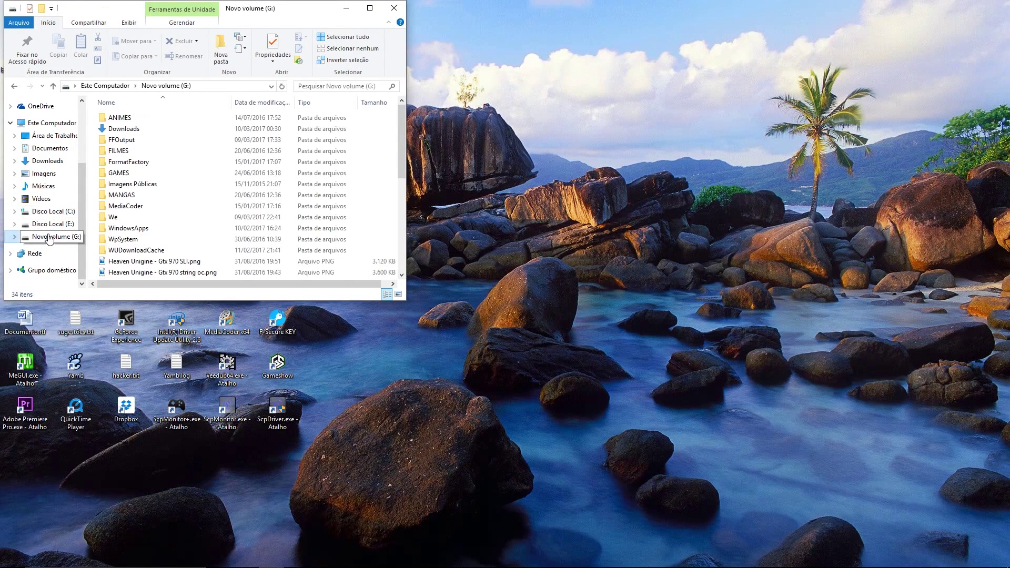
Step: Drag ScpMonitor+.exe from G:\Downloads\4.3.0 onto the desktop and close Explorer
{"action": "double_click", "coordinate": [114, 217]}
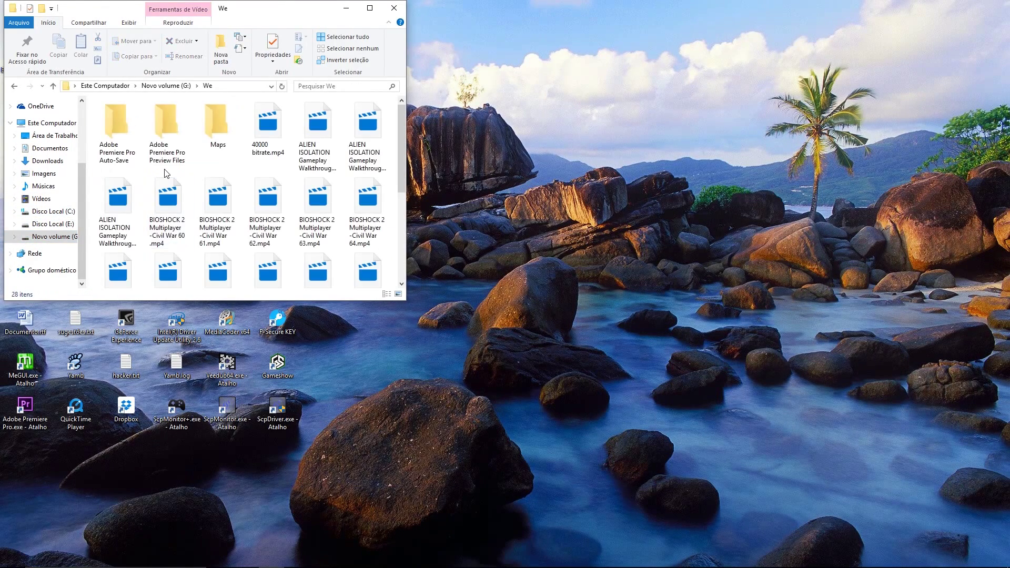
{"action": "left_click", "coordinate": [45, 237]}
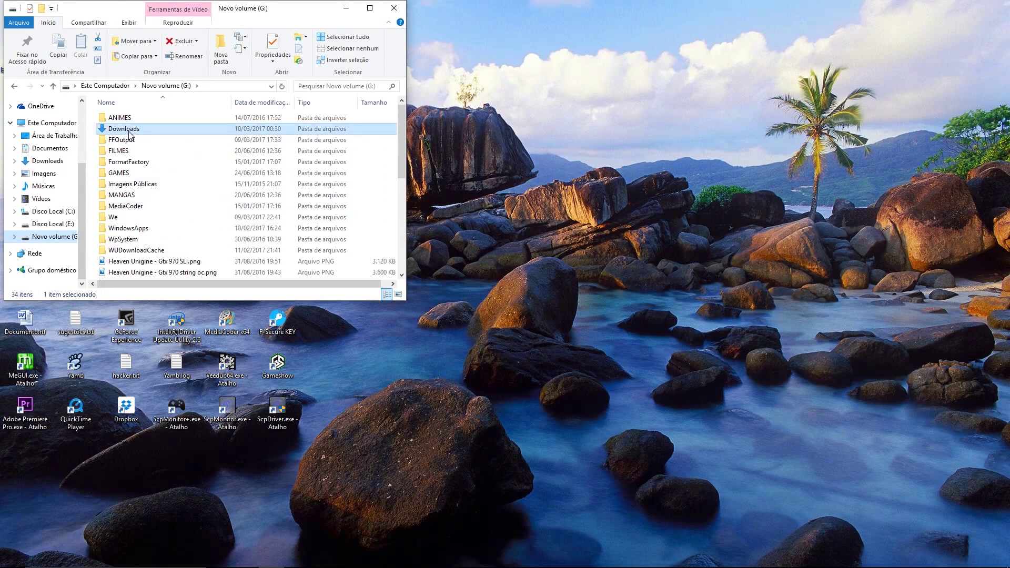
{"action": "double_click", "coordinate": [151, 132]}
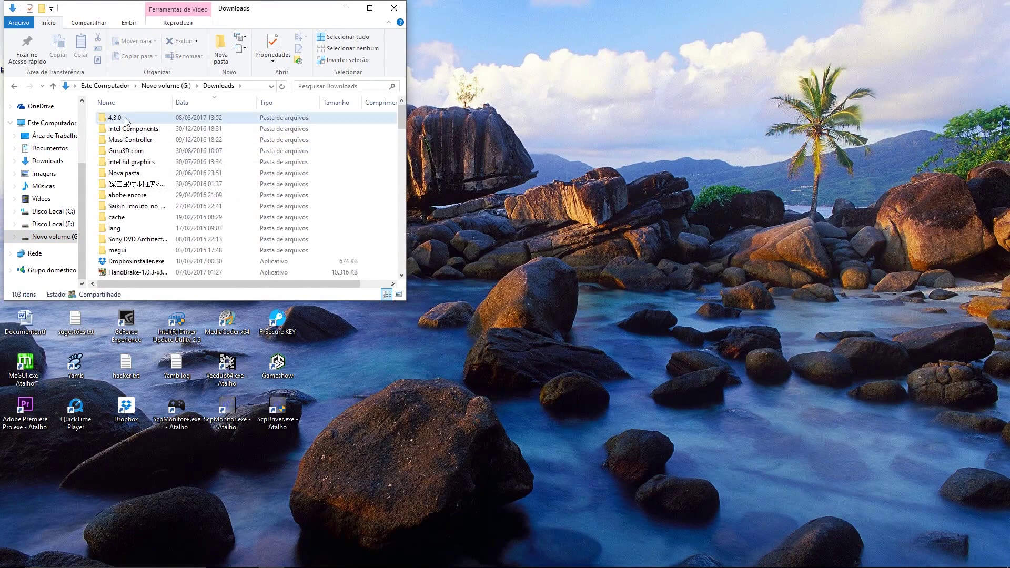
{"action": "double_click", "coordinate": [125, 117]}
{"action": "left_click_drag", "start_coordinate": [132, 184], "coordinate": [173, 463]}
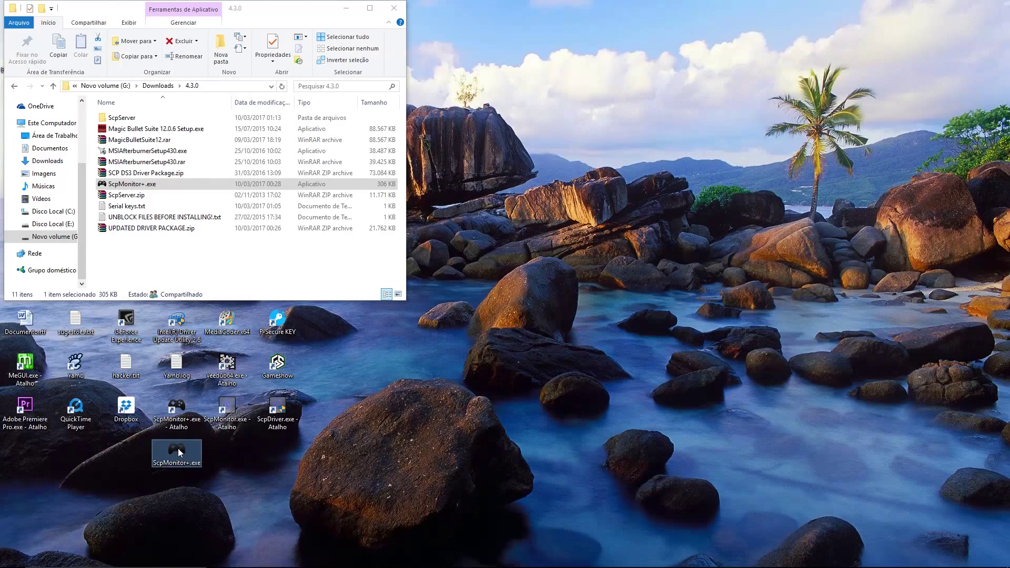
{"action": "left_click", "coordinate": [394, 8]}
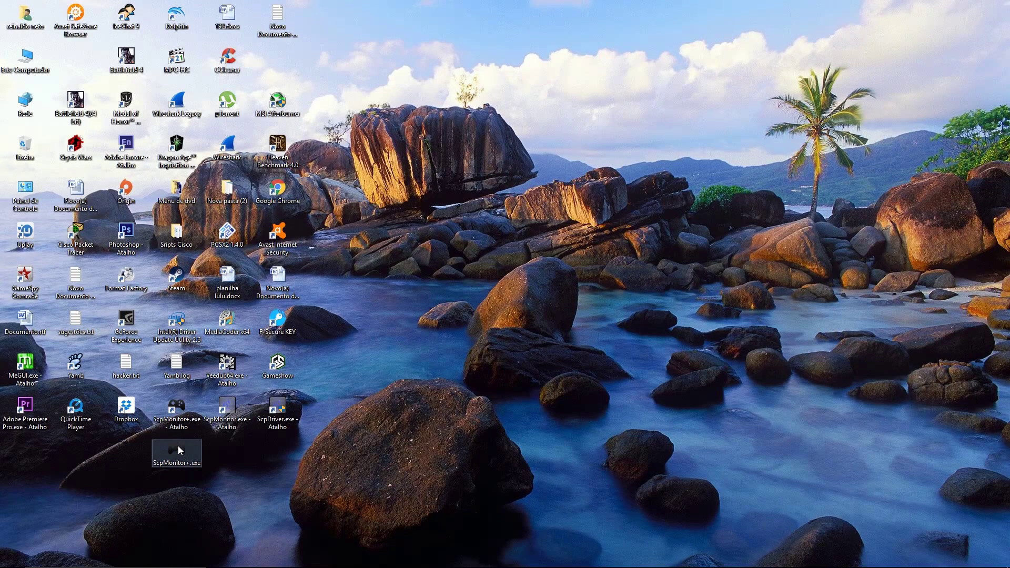
Step: Navigate File Explorer to C:\Arquivos de Programas\SPC Server\bin
{"action": "mouse_move", "coordinate": [190, 450]}
{"action": "left_click", "coordinate": [271, 559]}
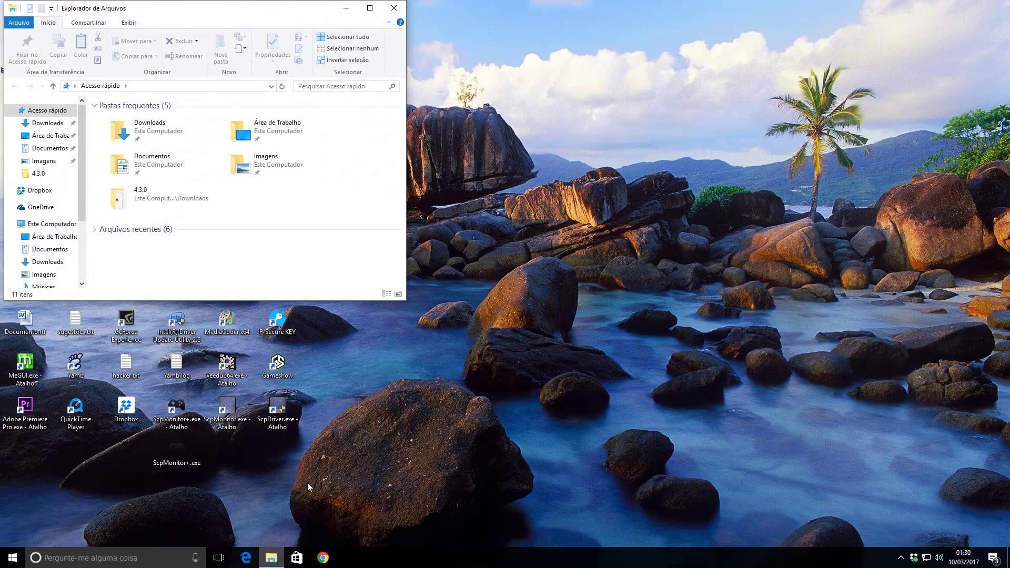
{"action": "left_click", "coordinate": [53, 224]}
{"action": "left_click", "coordinate": [156, 239]}
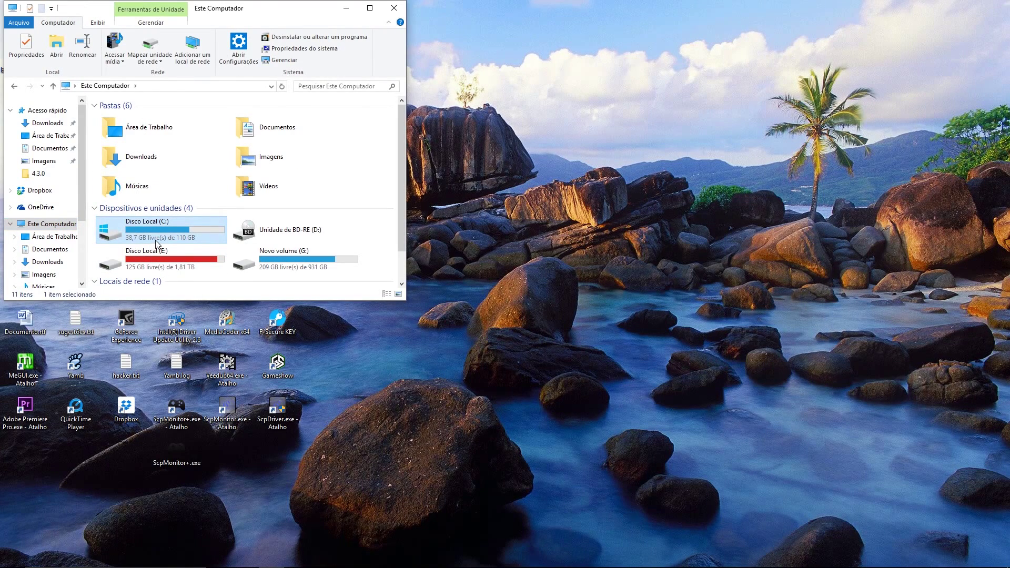
{"action": "double_click", "coordinate": [156, 239]}
{"action": "double_click", "coordinate": [119, 118]}
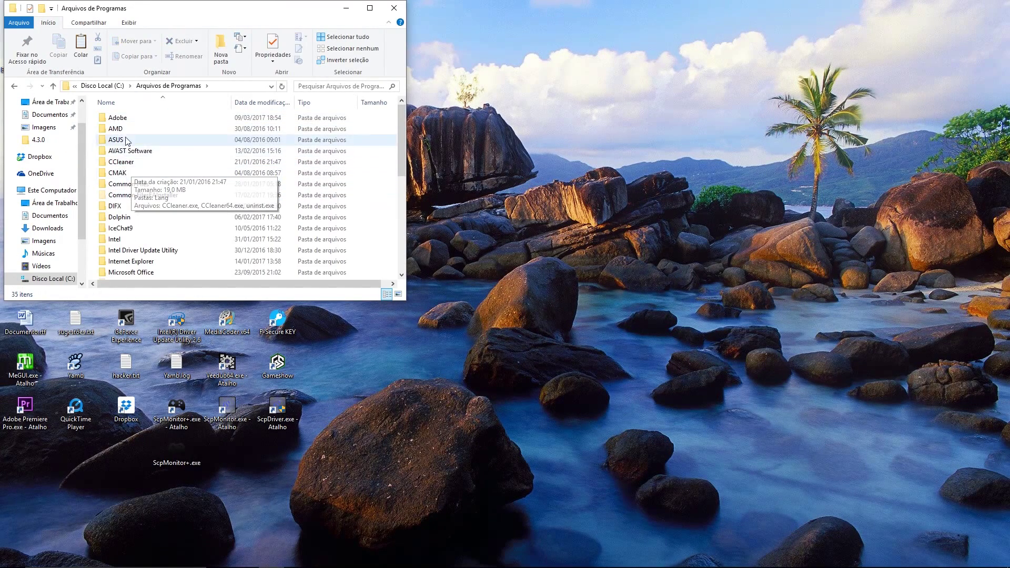
{"action": "scroll", "coordinate": [161, 236], "scroll_direction": "down", "scroll_amount": 7}
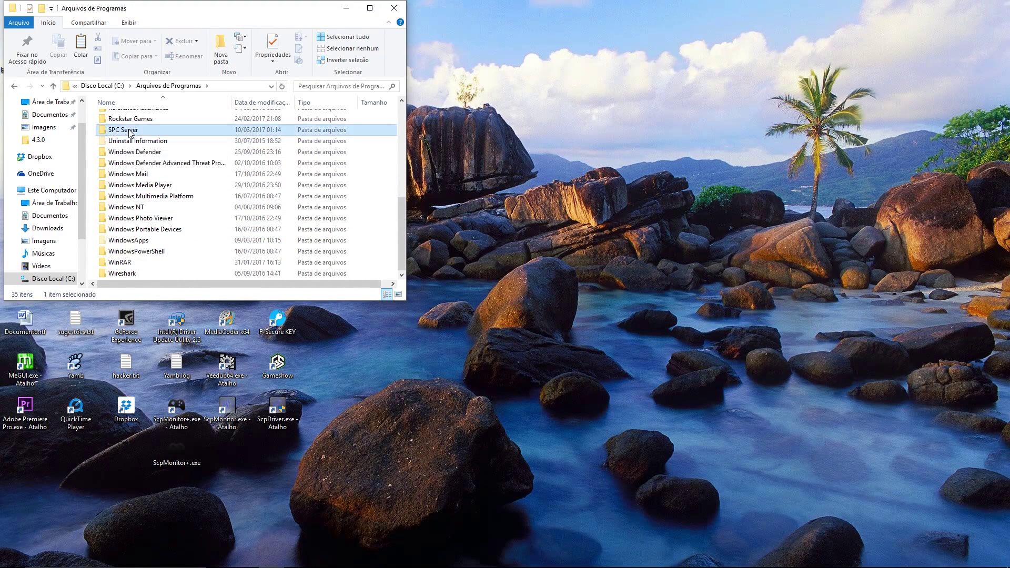
{"action": "double_click", "coordinate": [125, 130]}
{"action": "left_click", "coordinate": [109, 119]}
{"action": "double_click", "coordinate": [109, 119]}
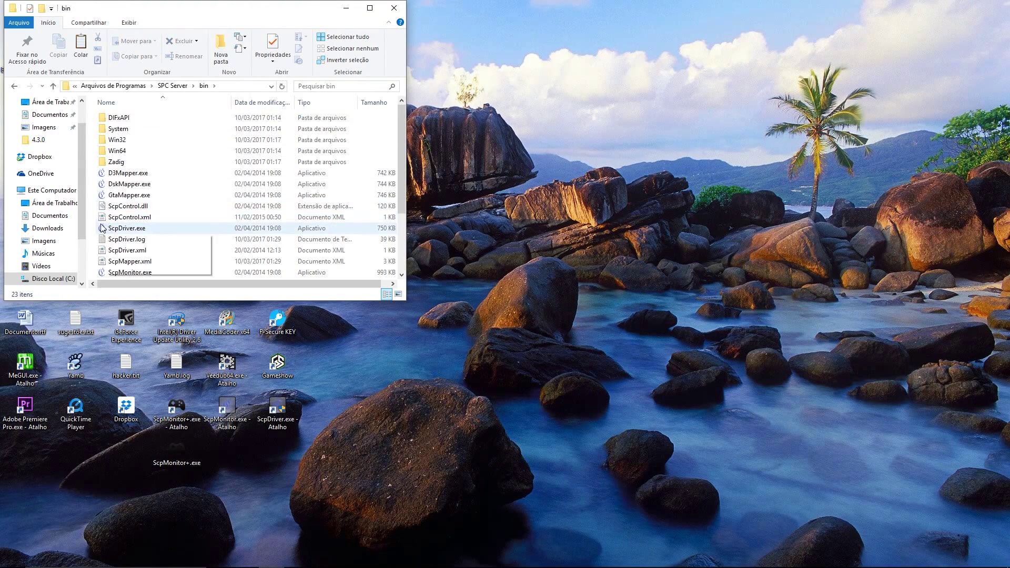
Step: Drag ScpMonitor+.exe from the desktop into bin, choosing Replace and granting administrator permission
{"action": "left_click_drag", "start_coordinate": [93, 231], "coordinate": [95, 231]}
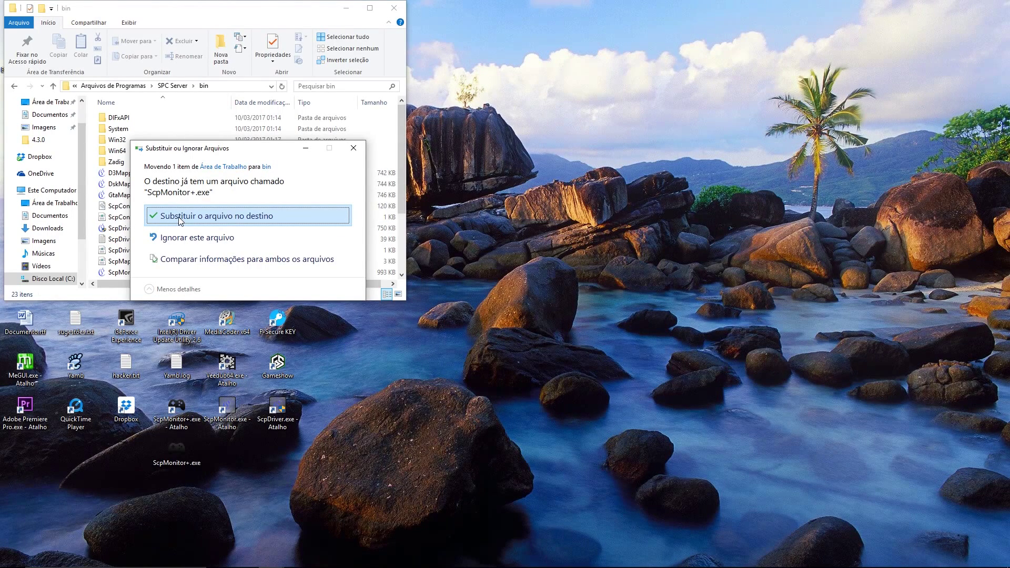
{"action": "left_click", "coordinate": [180, 217]}
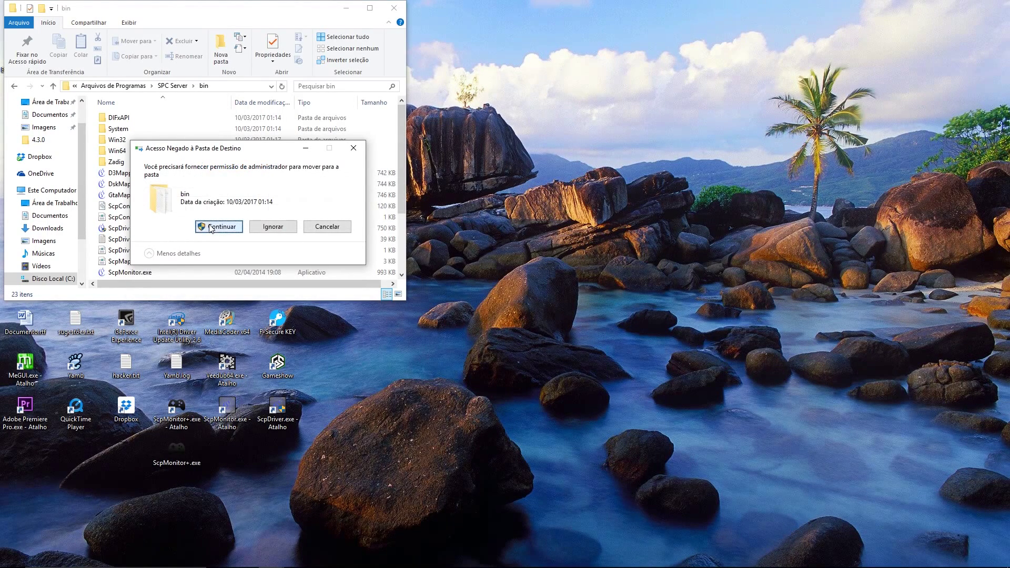
{"action": "left_click", "coordinate": [210, 227]}
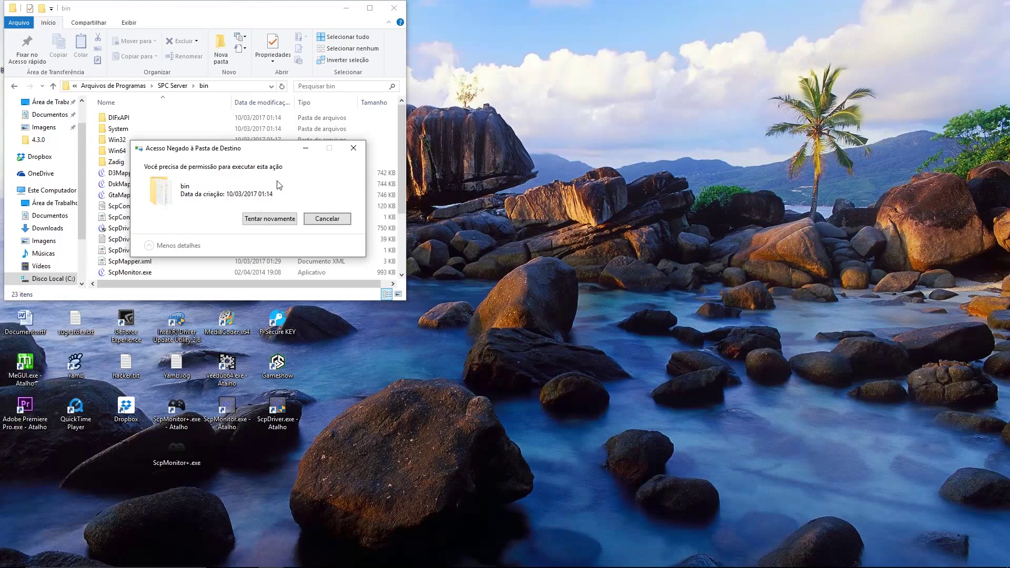
{"action": "left_click", "coordinate": [260, 221]}
Step: Exit the running SCP Monitor from the tray to free the file, then retry the move
{"action": "mouse_move", "coordinate": [431, 566]}
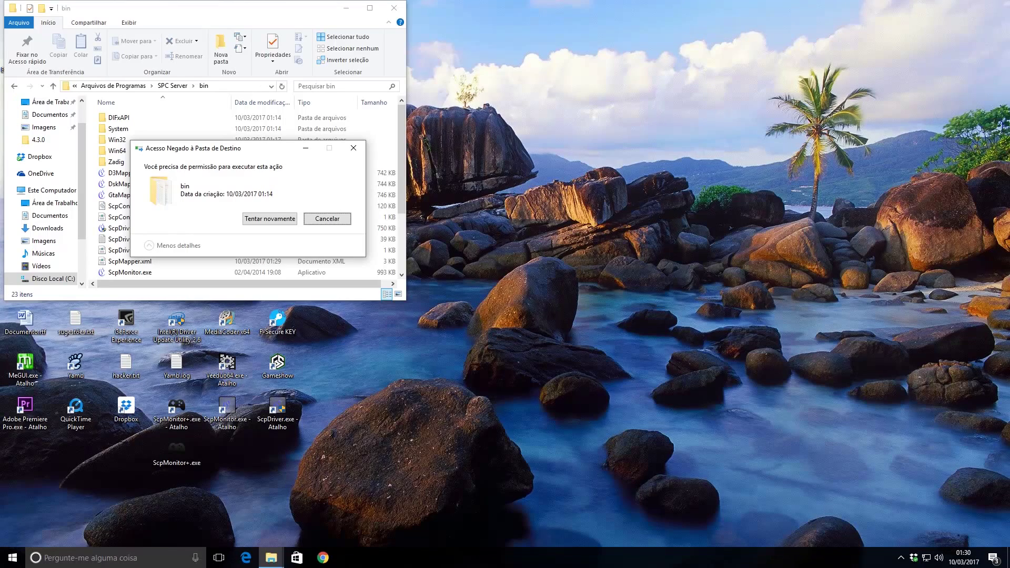
{"action": "left_click", "coordinate": [901, 558]}
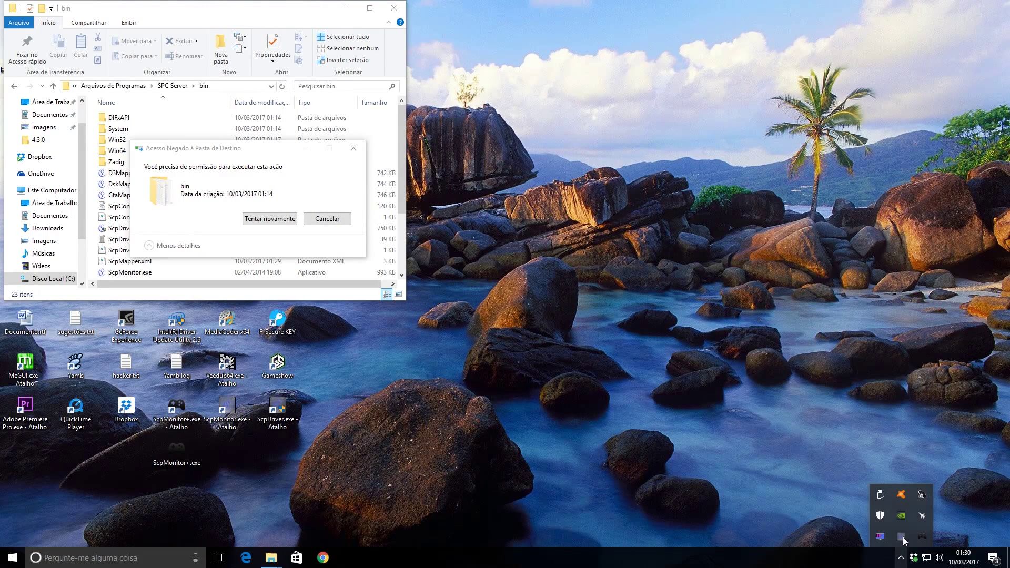
{"action": "right_click", "coordinate": [922, 535]}
{"action": "left_click", "coordinate": [860, 528]}
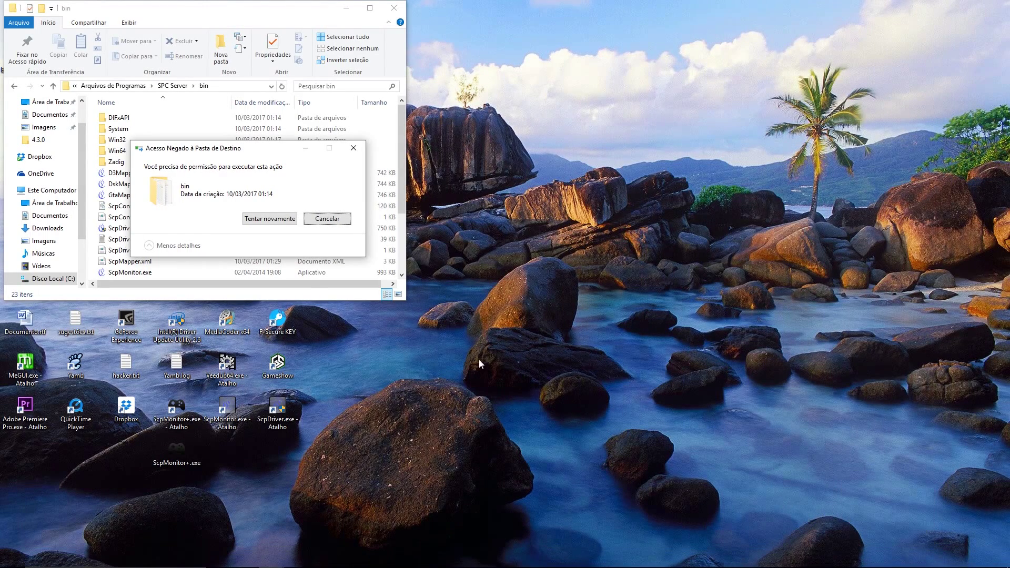
{"action": "left_click", "coordinate": [268, 218]}
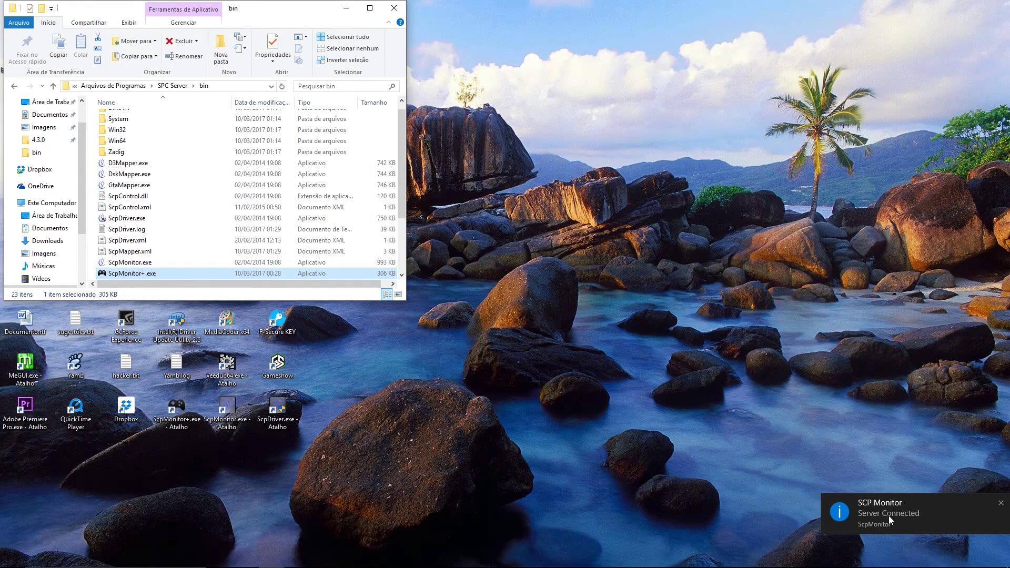
Step: Launch ScpMonitor+ from its desktop shortcut and dismiss its notification
{"action": "left_click", "coordinate": [654, 465]}
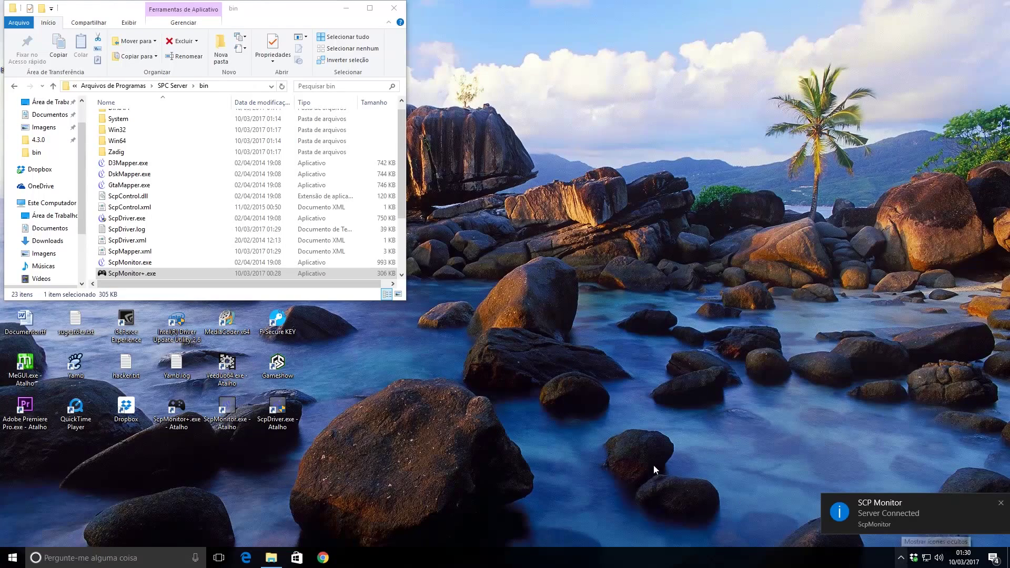
{"action": "double_click", "coordinate": [171, 413]}
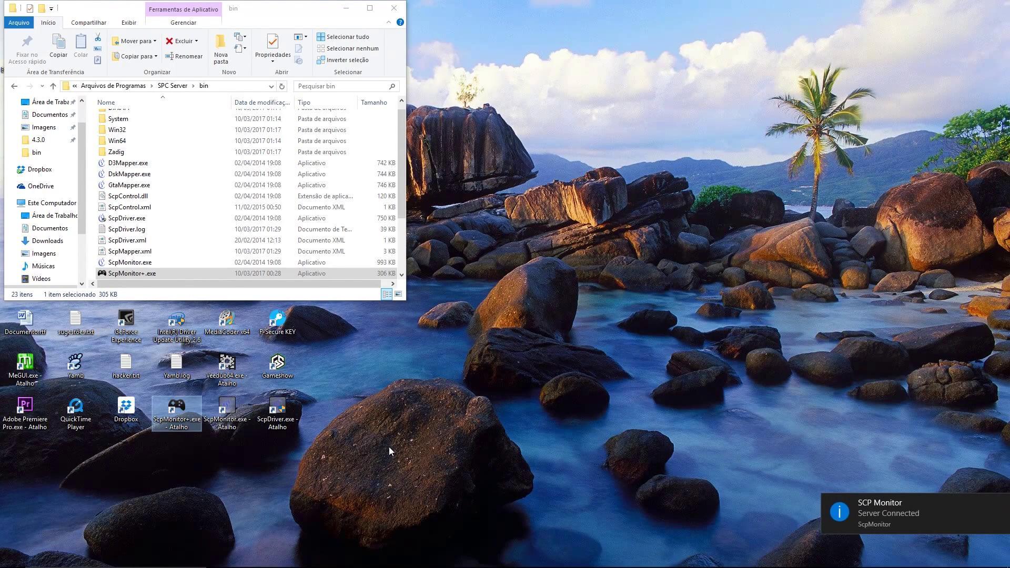
{"action": "left_click", "coordinate": [894, 515]}
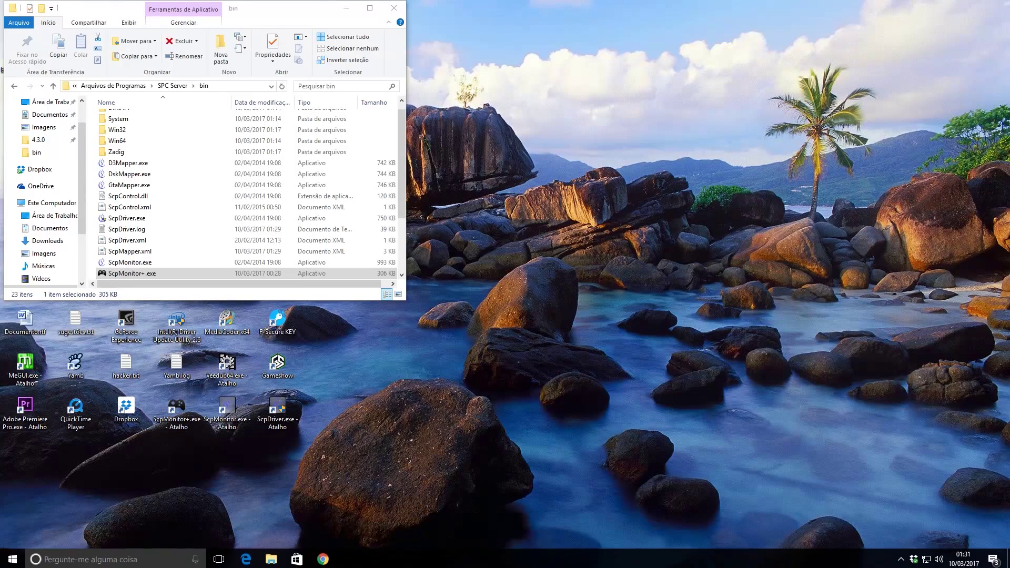
{"action": "left_click", "coordinate": [900, 557]}
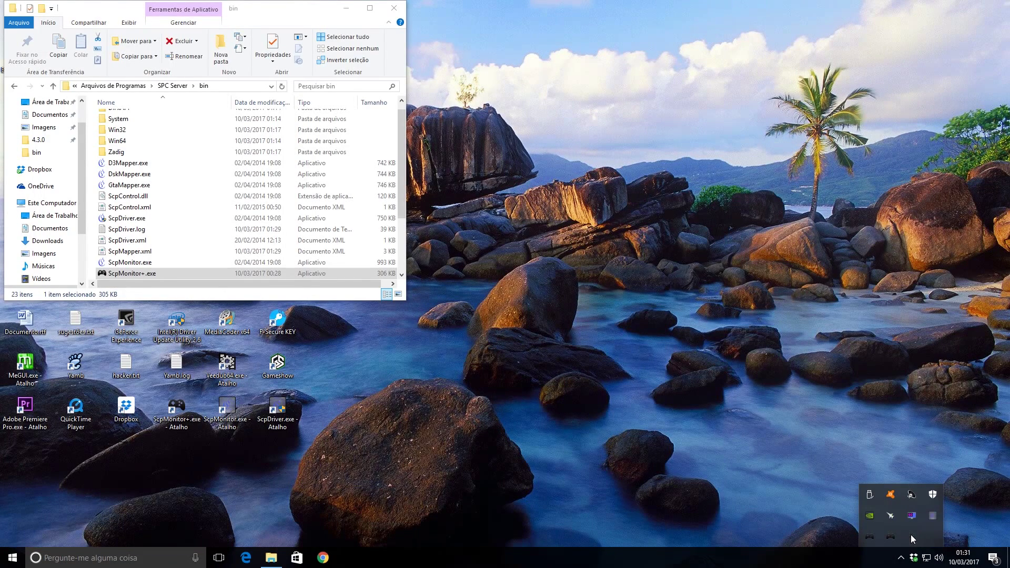
{"action": "right_click", "coordinate": [888, 535]}
{"action": "left_click", "coordinate": [830, 525]}
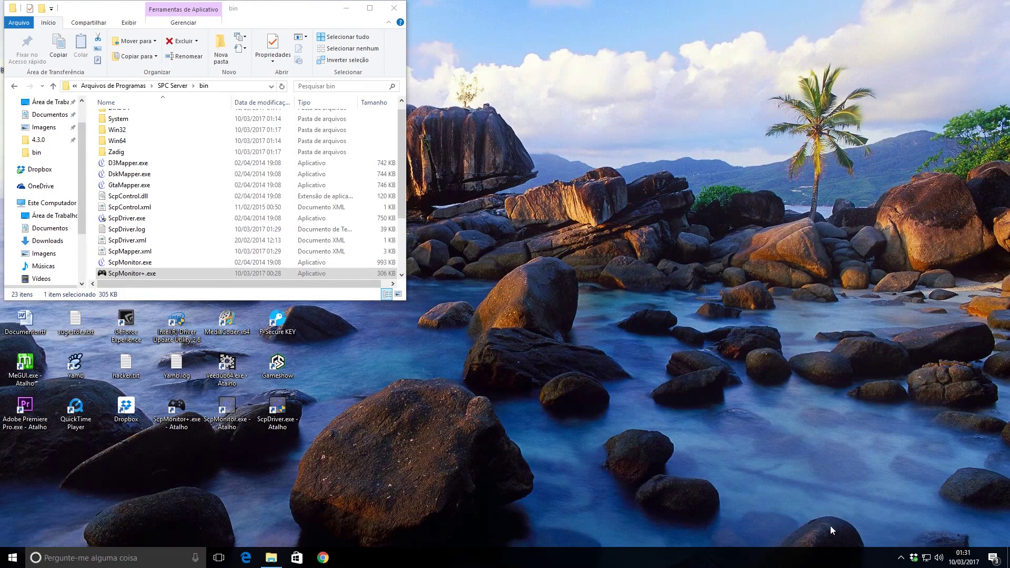
Step: Open the service Configuration from the SCP Monitor tray icon and close it unchanged
{"action": "left_click", "coordinate": [901, 557]}
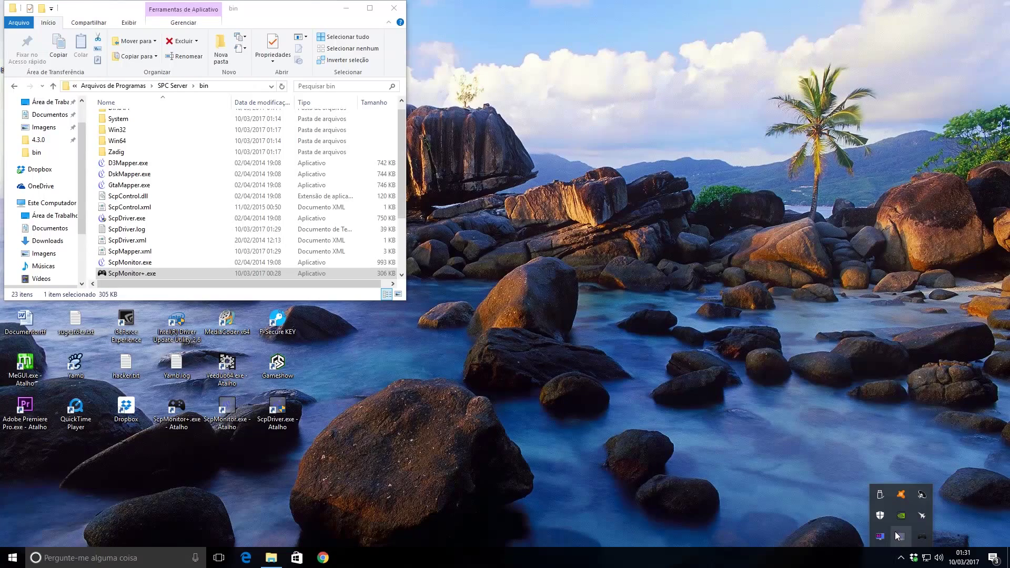
{"action": "right_click", "coordinate": [918, 538]}
{"action": "left_click", "coordinate": [875, 484]}
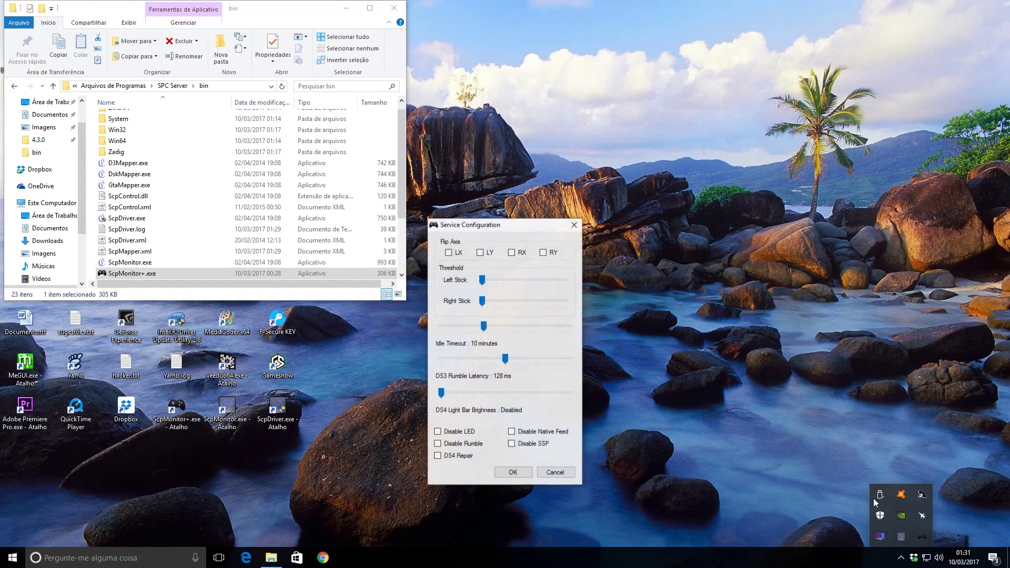
{"action": "left_click", "coordinate": [548, 477]}
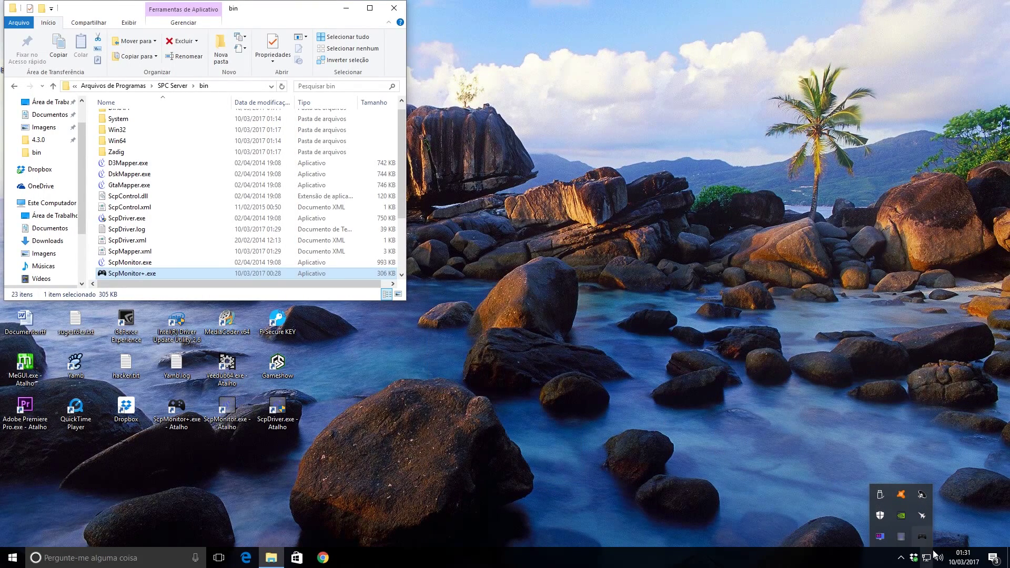
Step: Exit SCP Monitor from its status window and close the bin folder window
{"action": "left_click", "coordinate": [924, 537]}
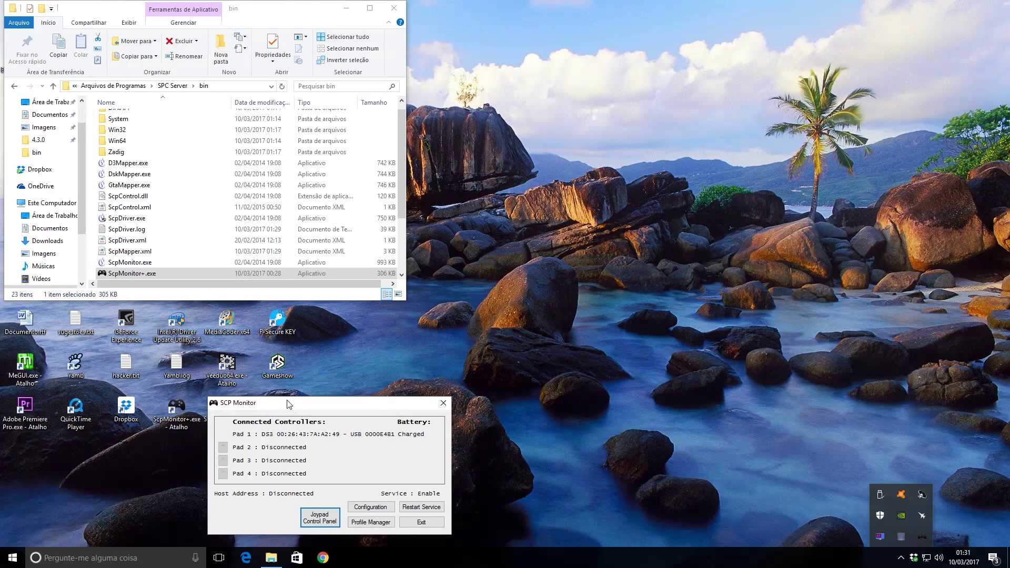
{"action": "left_click", "coordinate": [430, 522]}
{"action": "scroll", "coordinate": [219, 184], "scroll_direction": "down", "scroll_amount": 3}
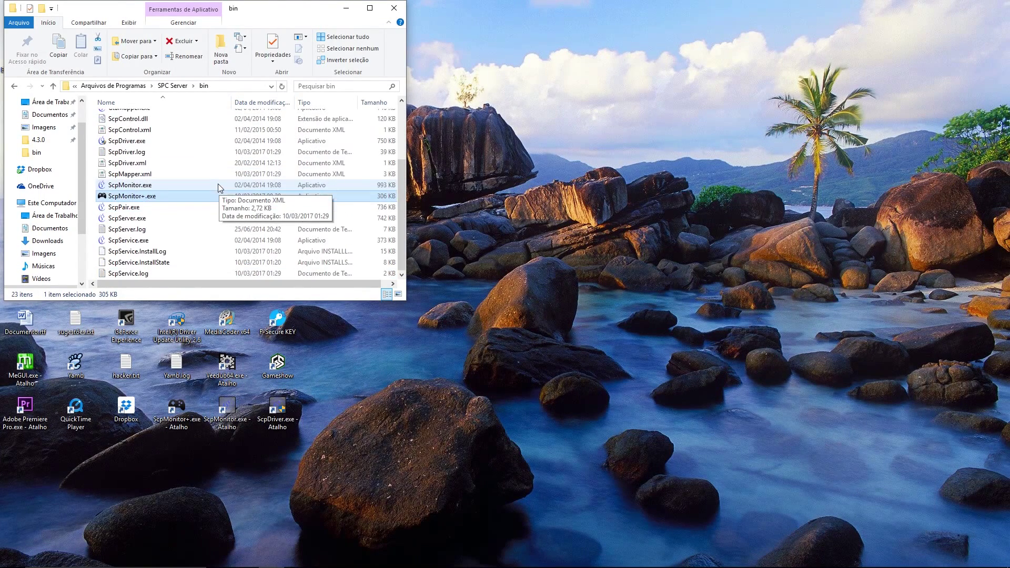
{"action": "scroll", "coordinate": [219, 182], "scroll_direction": "up", "scroll_amount": 3}
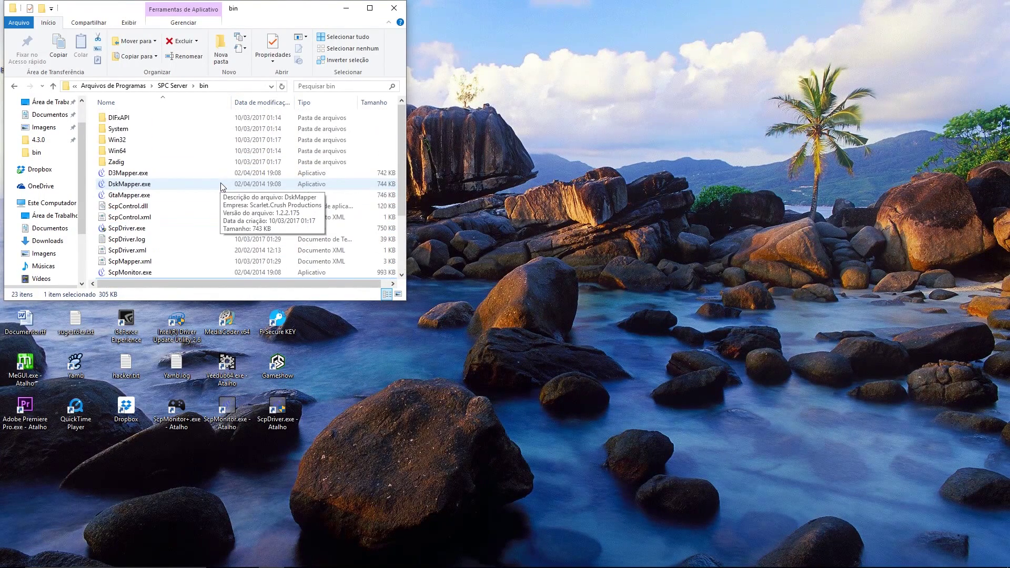
{"action": "left_click", "coordinate": [393, 8]}
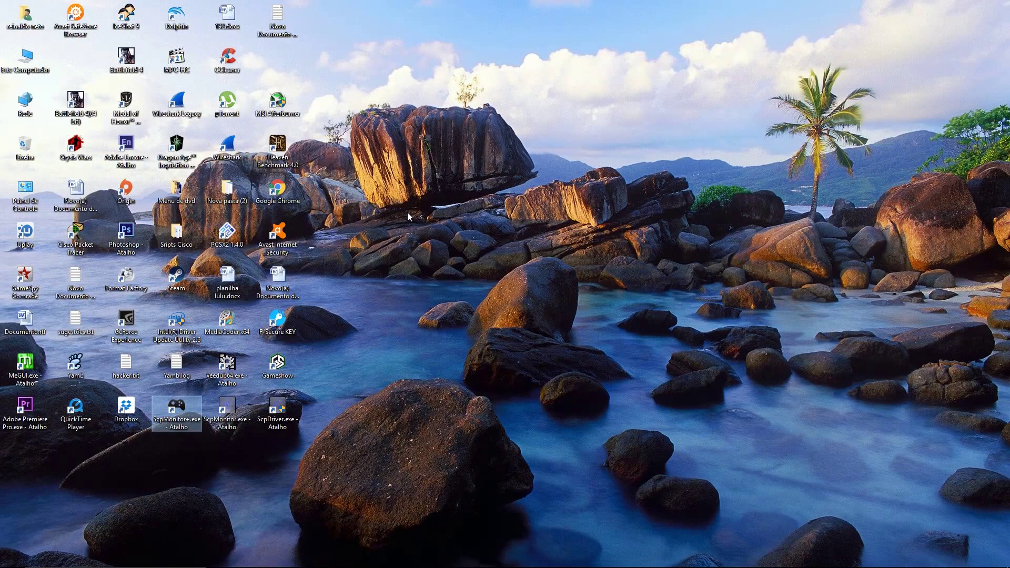